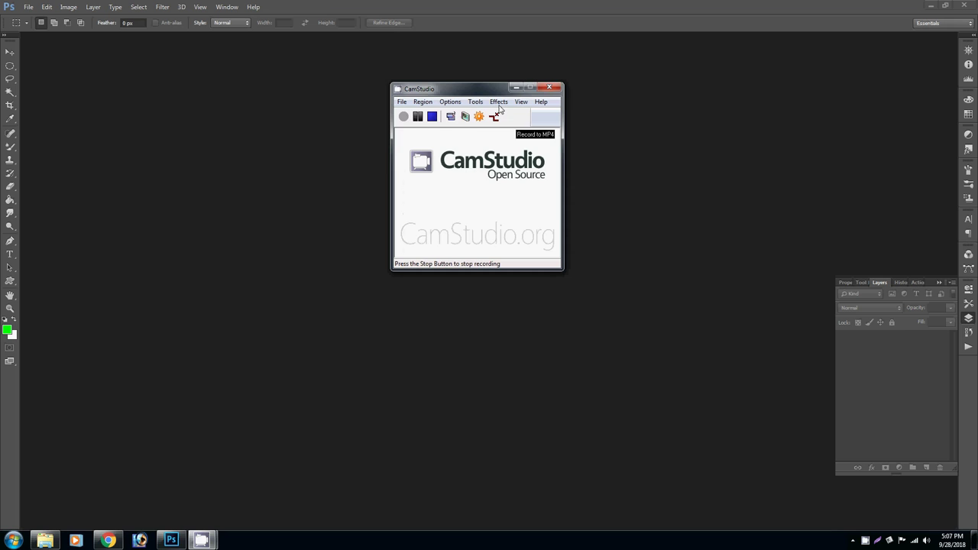
# Look over the DIGITAL ART recording in My CamStudio Videos, then return to Photoshop's File menu
pyautogui.click(516, 88)
pyautogui.click(44, 540)
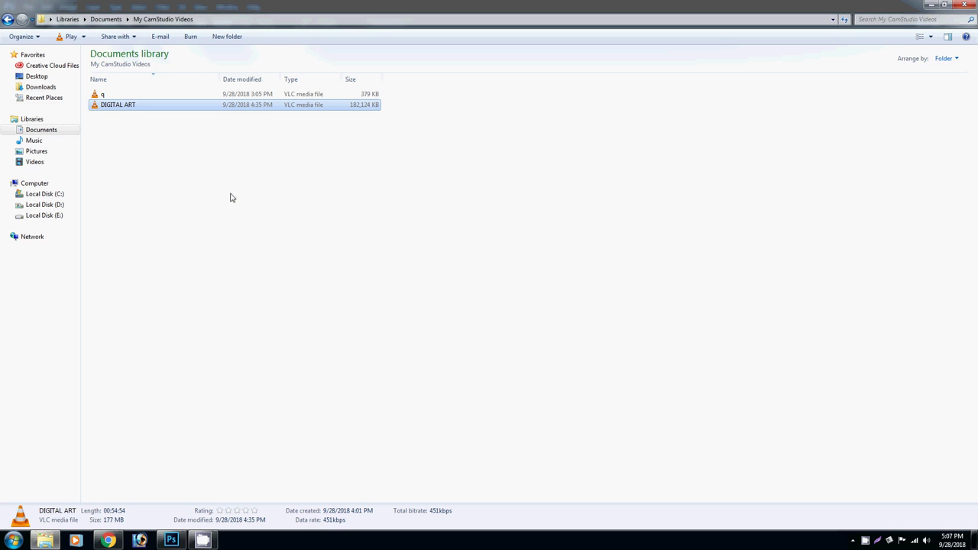
pyautogui.click(127, 126)
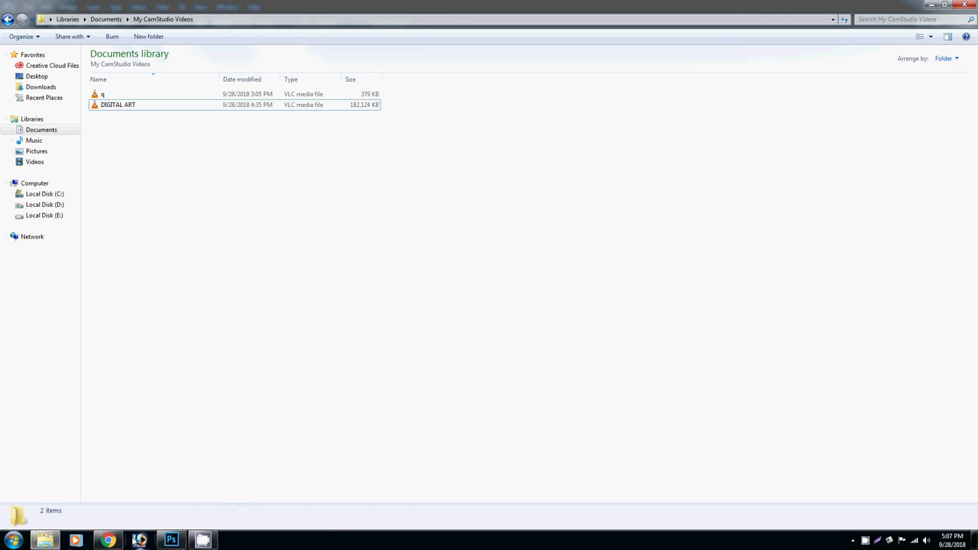
pyautogui.click(171, 541)
pyautogui.click(29, 7)
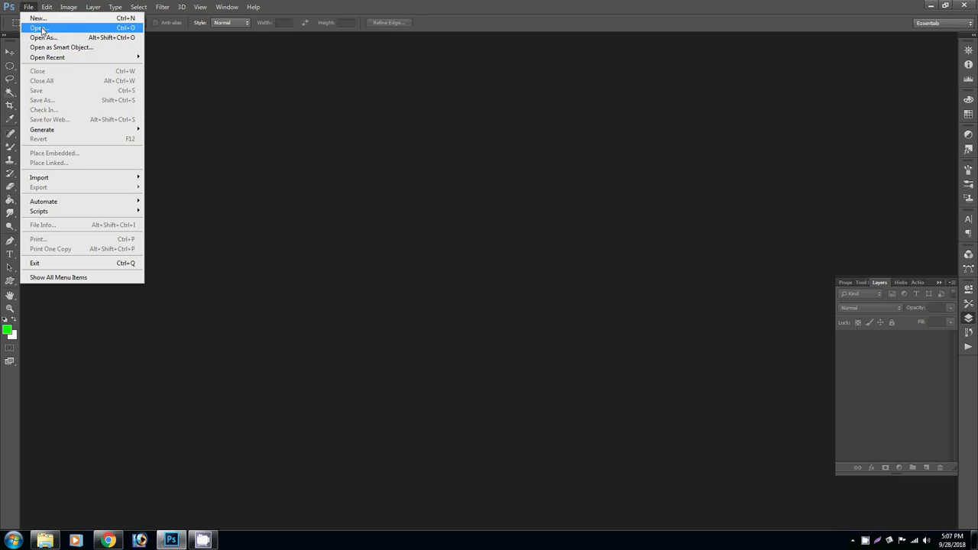
# Open the kettle, orange and 800px_COLOURBOX steaming-cup images and dock them as tabs
pyautogui.click(38, 28)
pyautogui.click(241, 106)
pyautogui.keyDown('ctrl'); pyautogui.click(284, 88); pyautogui.keyUp('ctrl')
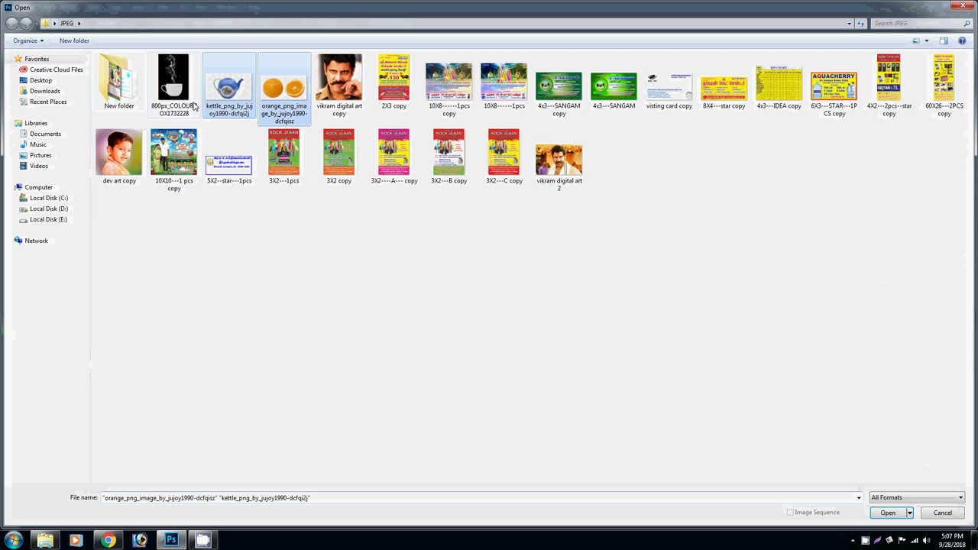
pyautogui.keyDown('ctrl'); pyautogui.click(171, 106); pyautogui.keyUp('ctrl')
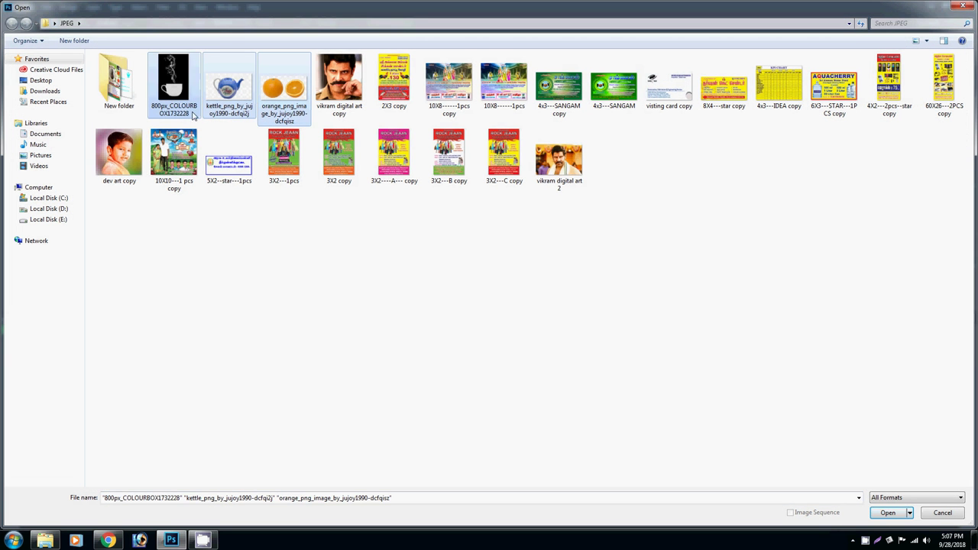
pyautogui.click(888, 513)
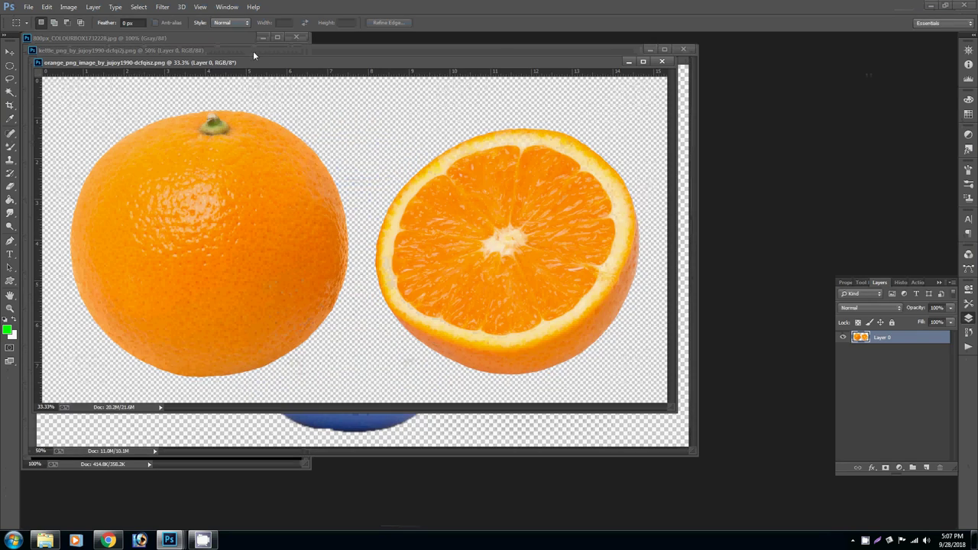
pyautogui.moveTo(253, 51)
pyautogui.mouseDown()
pyautogui.moveTo(381, 35)
pyautogui.moveTo(387, 43)
pyautogui.mouseUp()
pyautogui.moveTo(185, 39); pyautogui.dragTo(558, 36)
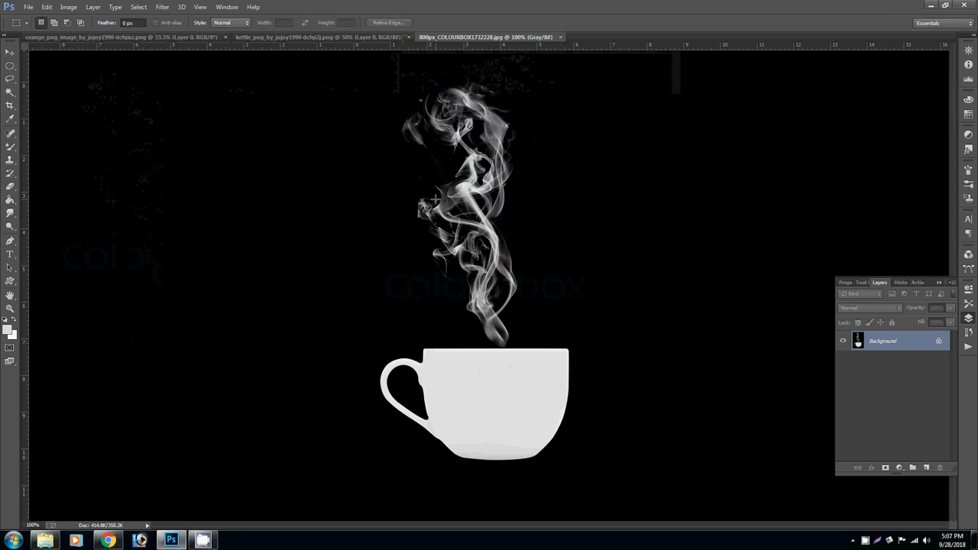
# Create Untitled-1 as a blank A4 document: 2480 × 3508 pixels, 300 ppi, RGB Color
pyautogui.press('v')
pyautogui.hotkey('ctrl', 'n')
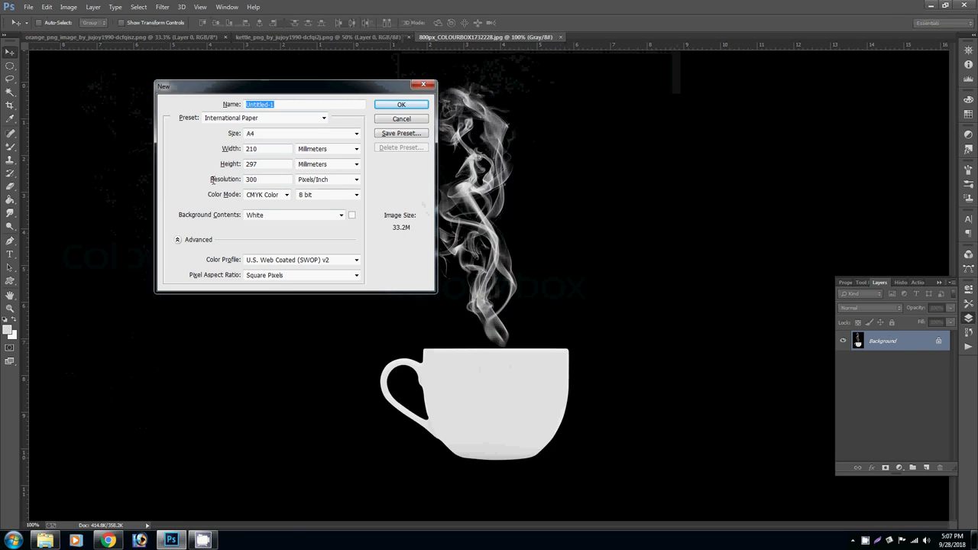
pyautogui.click(302, 149)
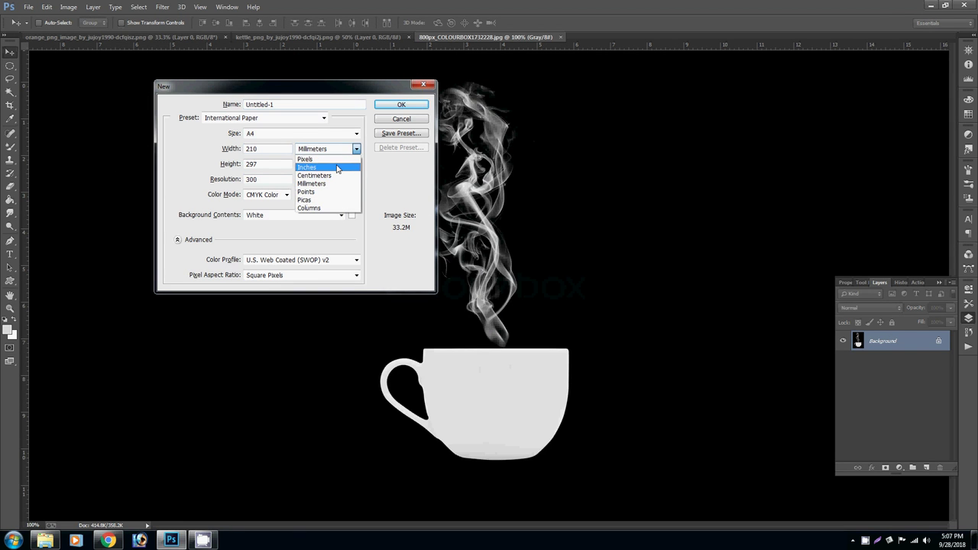
pyautogui.click(339, 159)
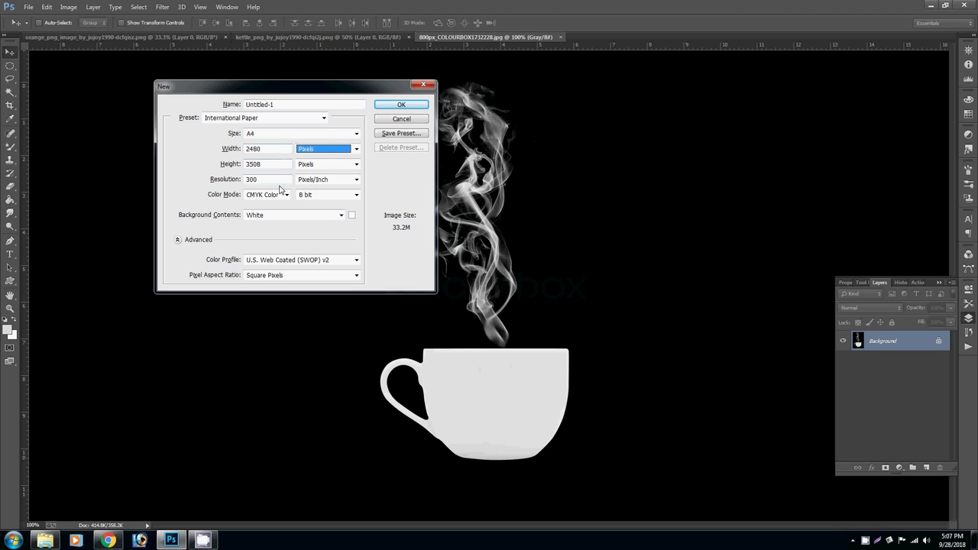
pyautogui.click(283, 195)
pyautogui.click(272, 221)
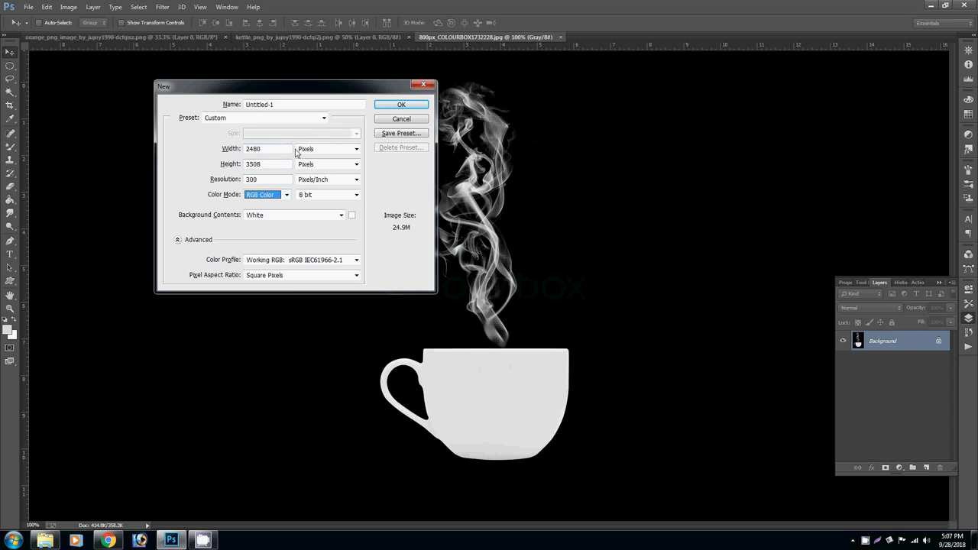
pyautogui.click(327, 150)
pyautogui.click(330, 154)
pyautogui.click(402, 105)
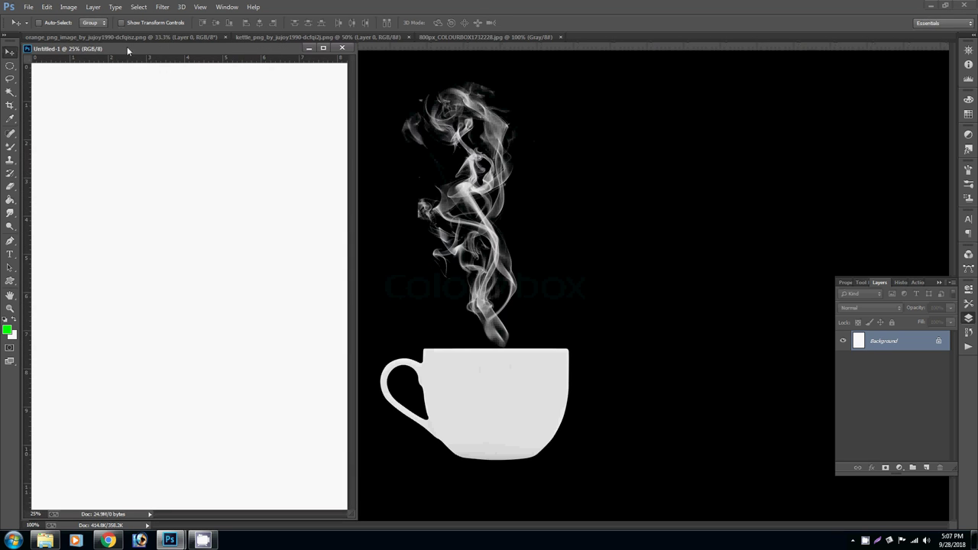
# Rotate the A4 canvas 90° to landscape, dock it as the first tab and fit it on screen
pyautogui.click(68, 7)
pyautogui.moveTo(87, 100)
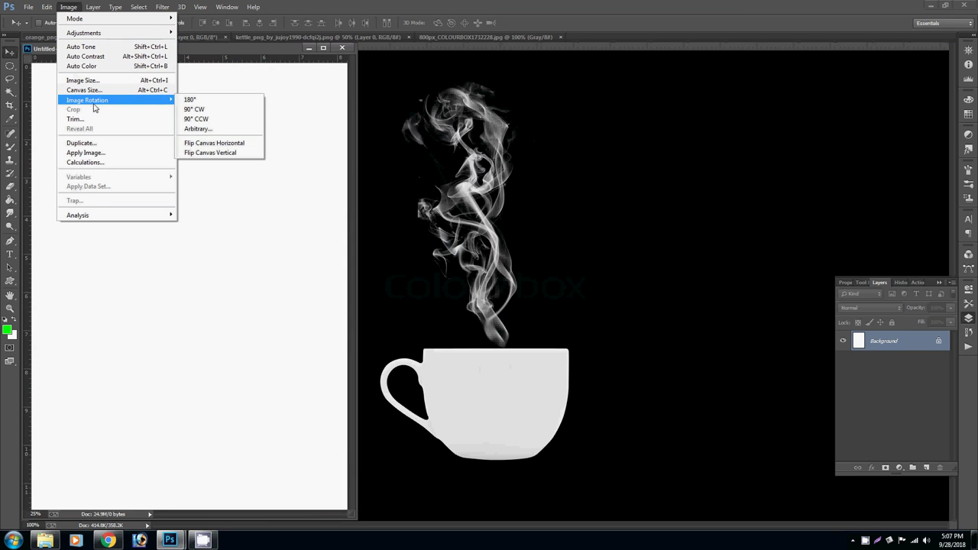
pyautogui.click(200, 110)
pyautogui.moveTo(240, 71)
pyautogui.mouseDown()
pyautogui.moveTo(246, 50)
pyautogui.moveTo(351, 44)
pyautogui.moveTo(478, 66)
pyautogui.moveTo(527, 40)
pyautogui.mouseUp()
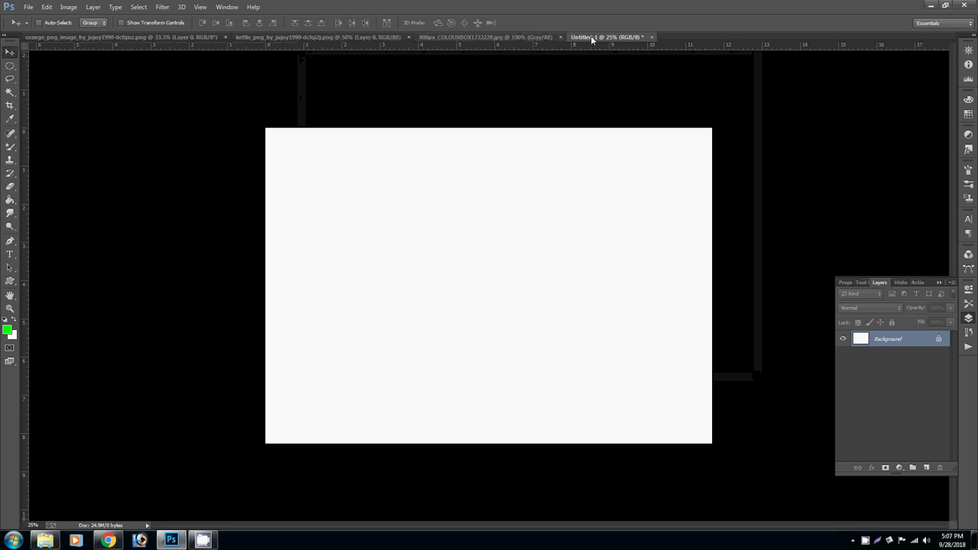
pyautogui.moveTo(591, 36); pyautogui.dragTo(46, 42)
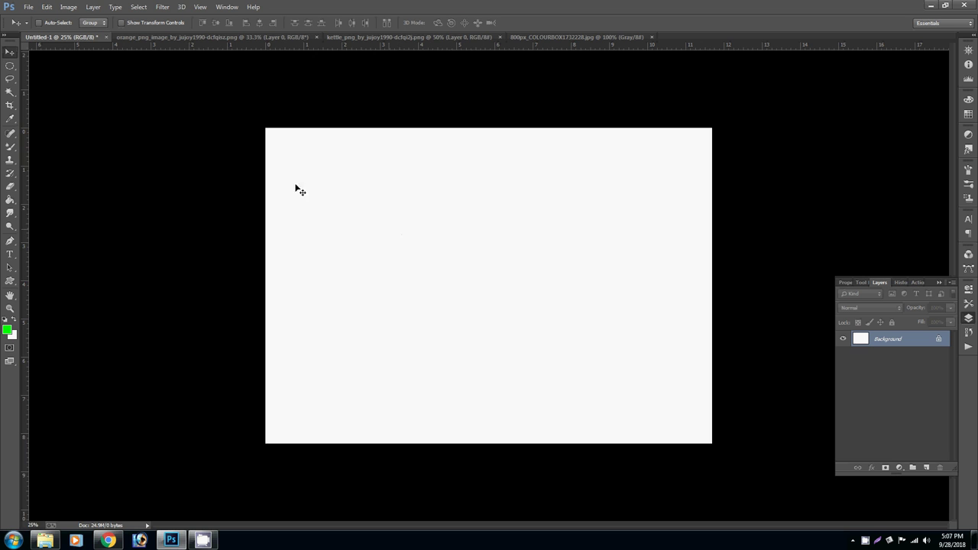
pyautogui.rightClick(442, 217)
pyautogui.click(453, 223)
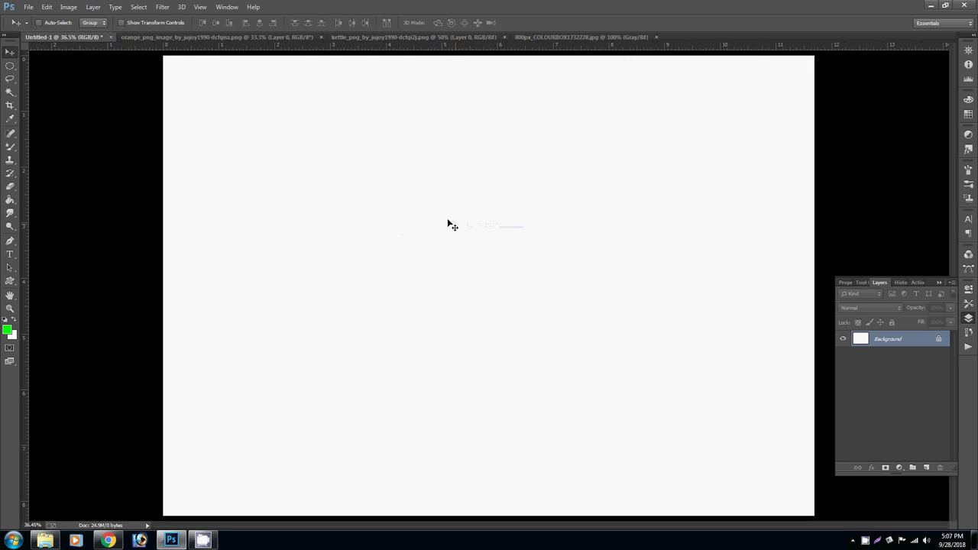
pyautogui.click(422, 38)
# Drag the blue teapot into Untitled-1 and scale it down slightly
pyautogui.moveTo(463, 313)
pyautogui.mouseDown()
pyautogui.moveTo(467, 275)
pyautogui.moveTo(101, 87)
pyautogui.moveTo(70, 39)
pyautogui.moveTo(364, 197)
pyautogui.moveTo(458, 320)
pyautogui.mouseUp()
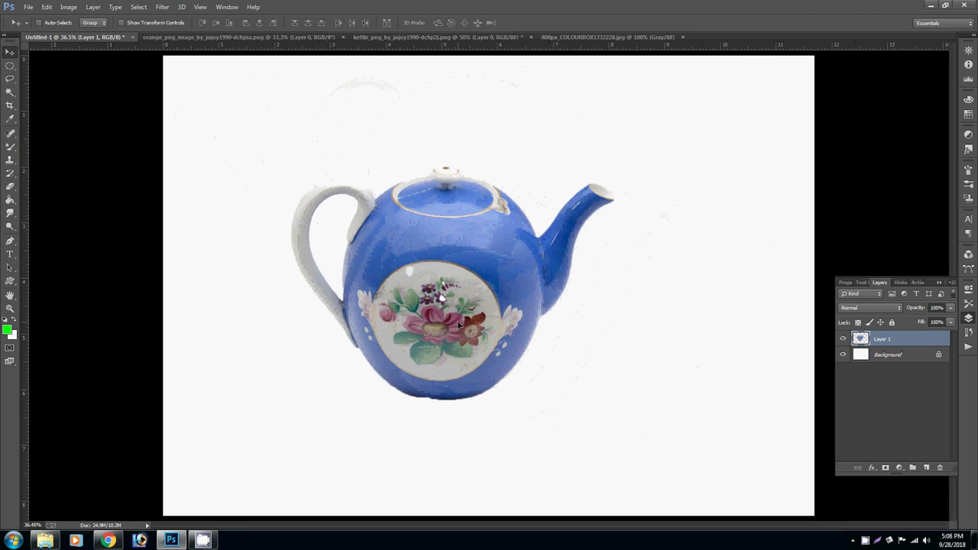
pyautogui.hotkey('ctrl', 't')
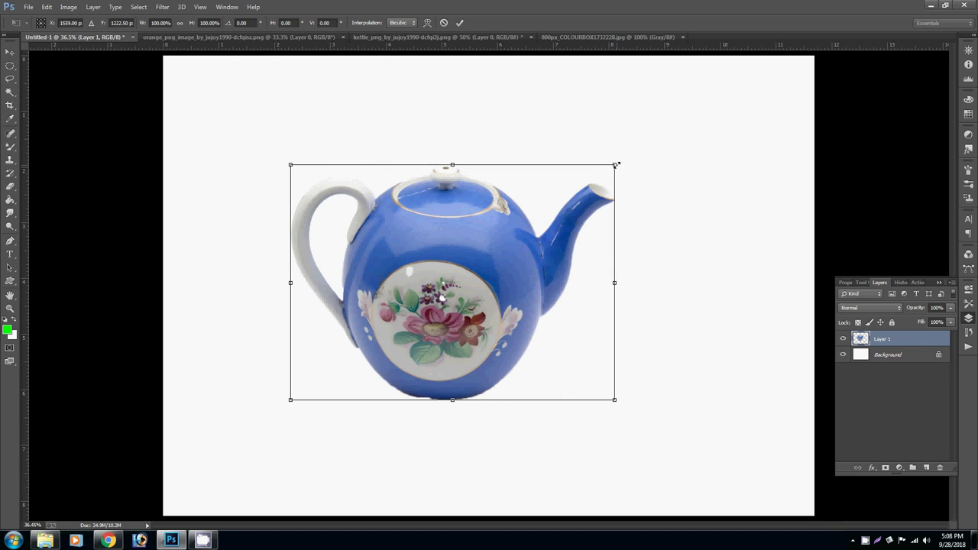
pyautogui.moveTo(615, 165); pyautogui.dragTo(597, 178)
pyautogui.press('Return')
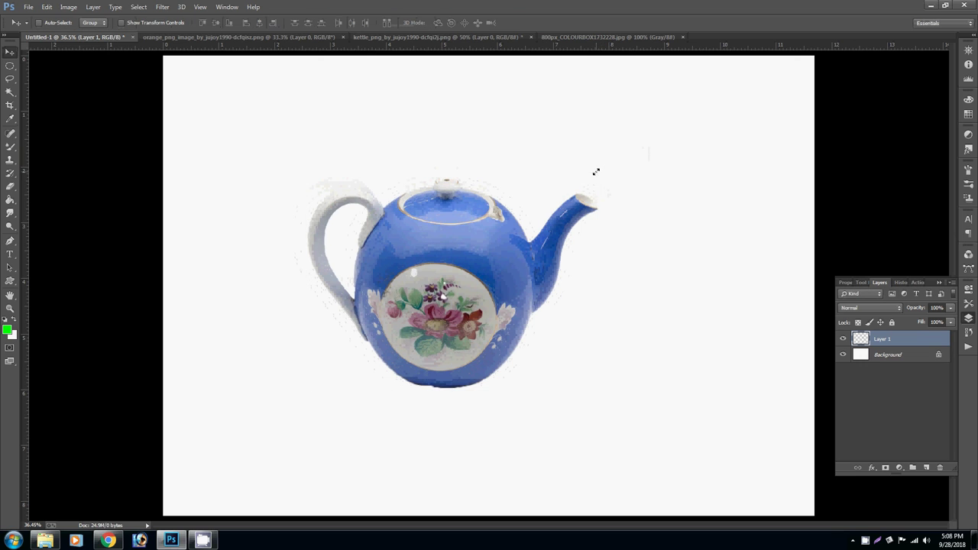
# Centre the teapot horizontally and vertically on the canvas, then deselect
pyautogui.hotkey('ctrl', 'a')
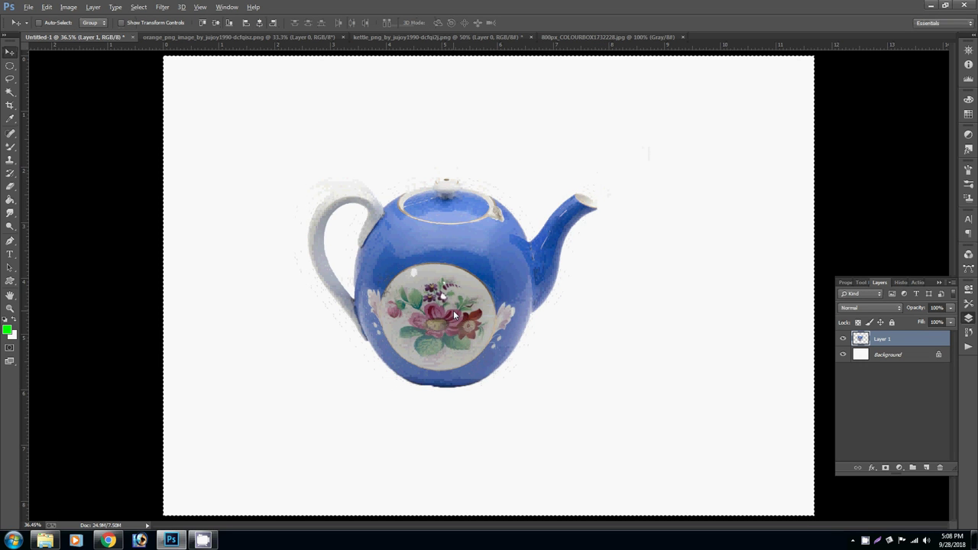
pyautogui.hotkey('alt', 'l')
pyautogui.press('i')
pyautogui.press('h')
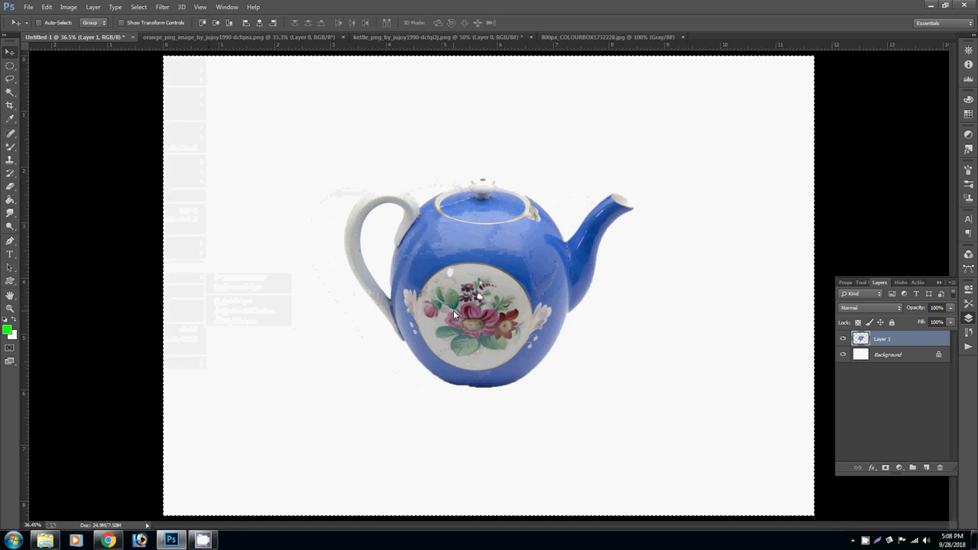
pyautogui.hotkey('alt', 'l')
pyautogui.press('i')
pyautogui.press('v')
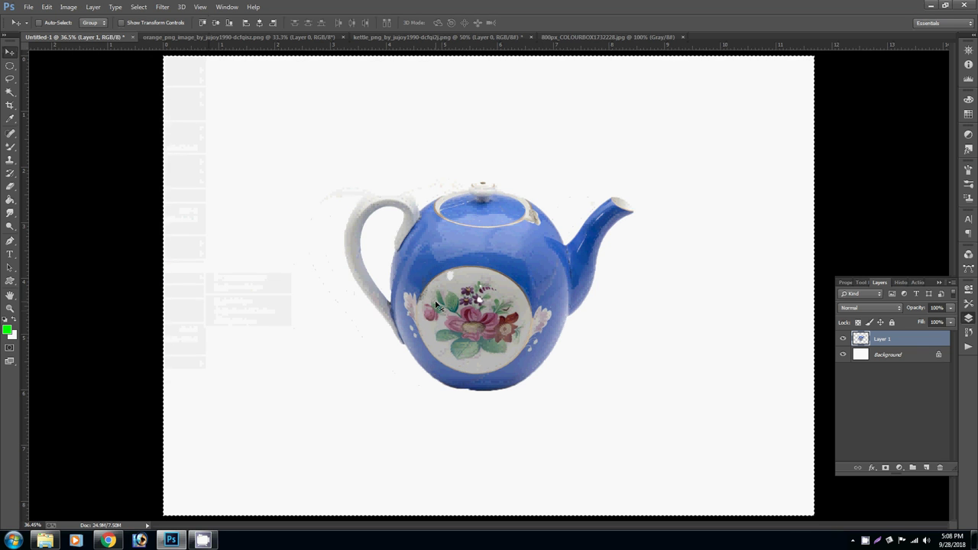
pyautogui.hotkey('ctrl', 'd')
pyautogui.click(409, 38)
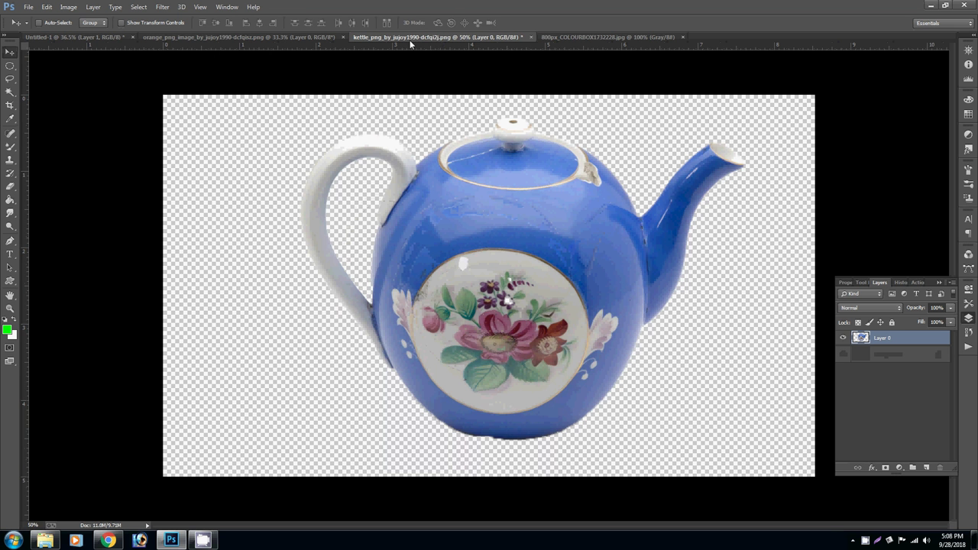
# Lasso the whole orange, cut it onto its own layer and move it over the teapot as Layer 2
pyautogui.click(228, 36)
pyautogui.press('l')
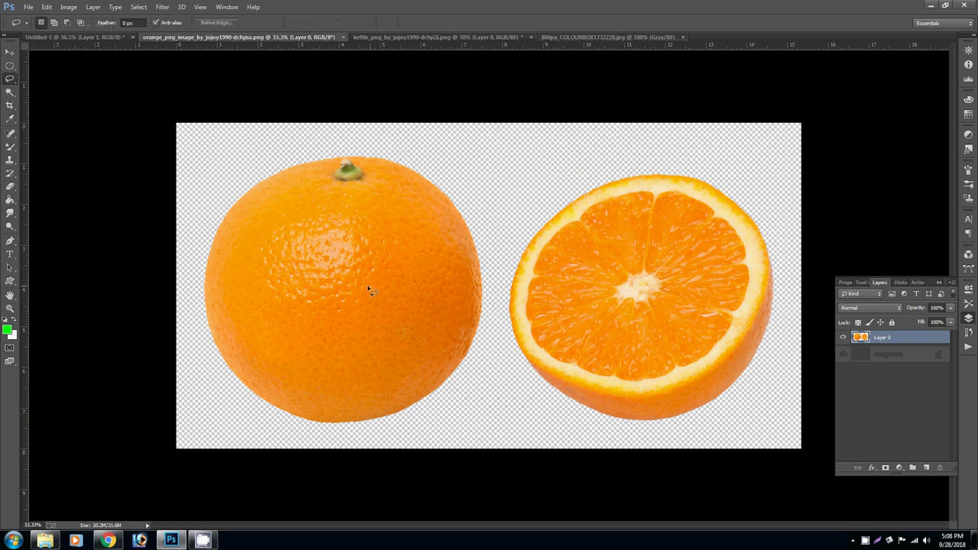
pyautogui.moveTo(206, 207); pyautogui.dragTo(491, 249)
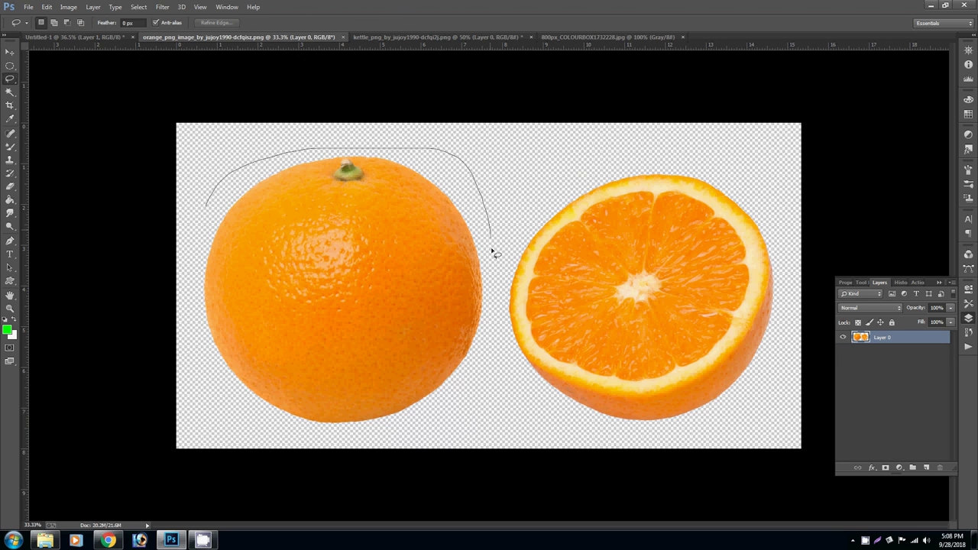
pyautogui.moveTo(496, 317)
pyautogui.mouseDown()
pyautogui.moveTo(227, 130)
pyautogui.moveTo(259, 85)
pyautogui.mouseUp()
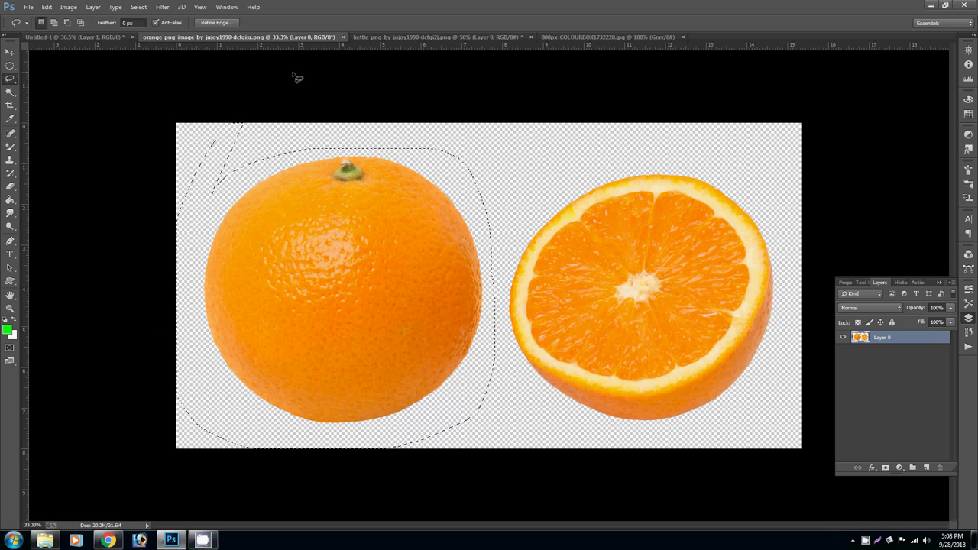
pyautogui.hotkey('ctrl', 'x')
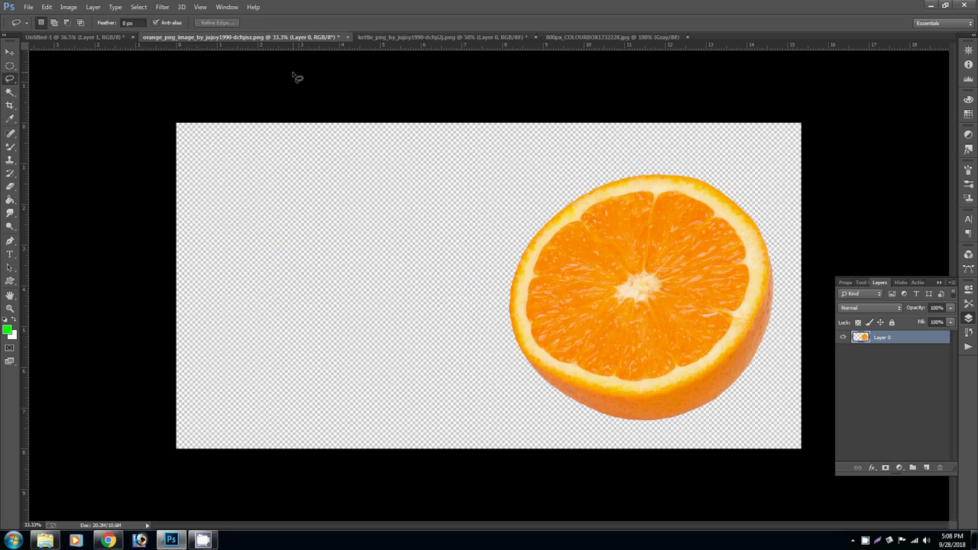
pyautogui.hotkey('ctrl', 'v')
pyautogui.press('v')
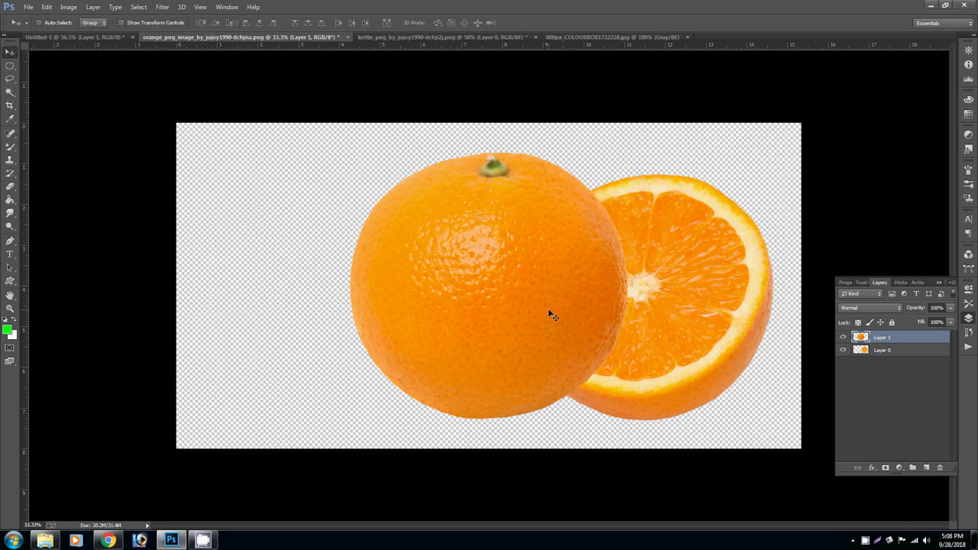
pyautogui.moveTo(548, 308)
pyautogui.mouseDown()
pyautogui.moveTo(342, 283)
pyautogui.moveTo(448, 298)
pyautogui.moveTo(445, 291)
pyautogui.moveTo(493, 309)
pyautogui.mouseUp()
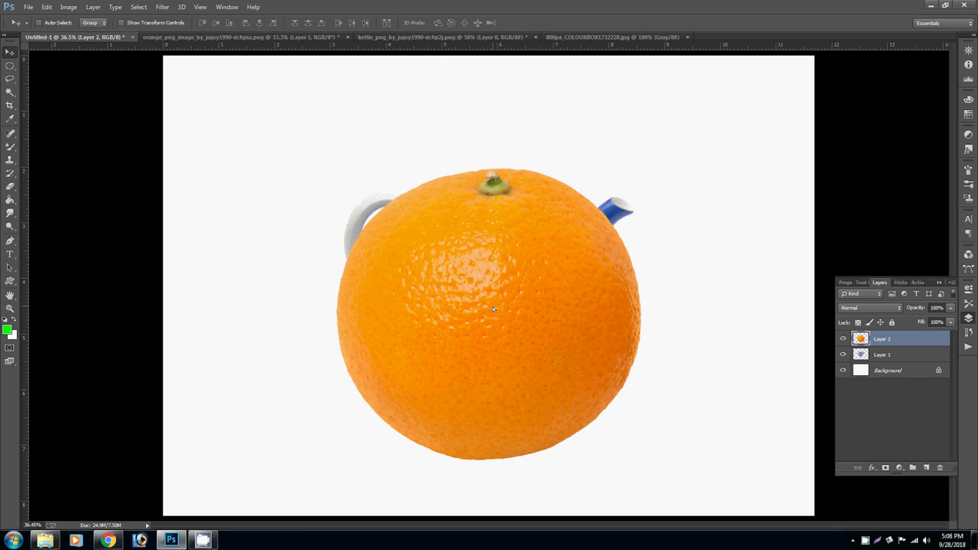
# Try scaling the orange over the teapot body, then cancel that transform
pyautogui.hotkey('ctrl', 't')
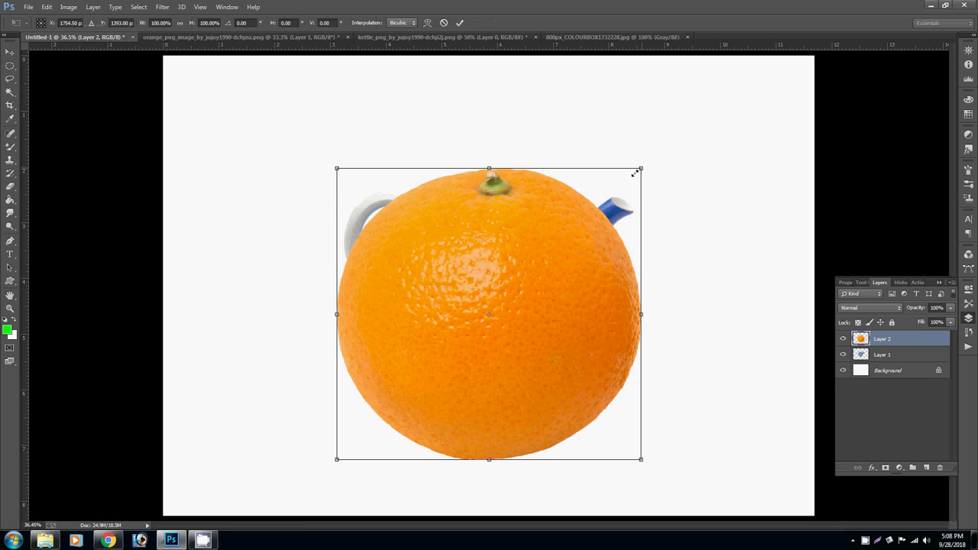
pyautogui.moveTo(634, 174); pyautogui.dragTo(584, 229)
pyautogui.moveTo(541, 287); pyautogui.dragTo(517, 284)
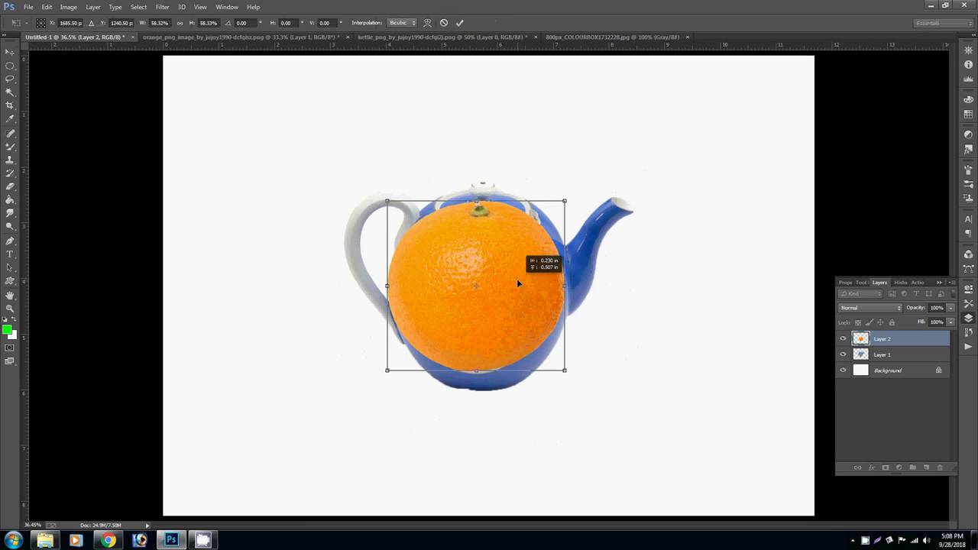
pyautogui.moveTo(565, 370); pyautogui.dragTo(571, 377)
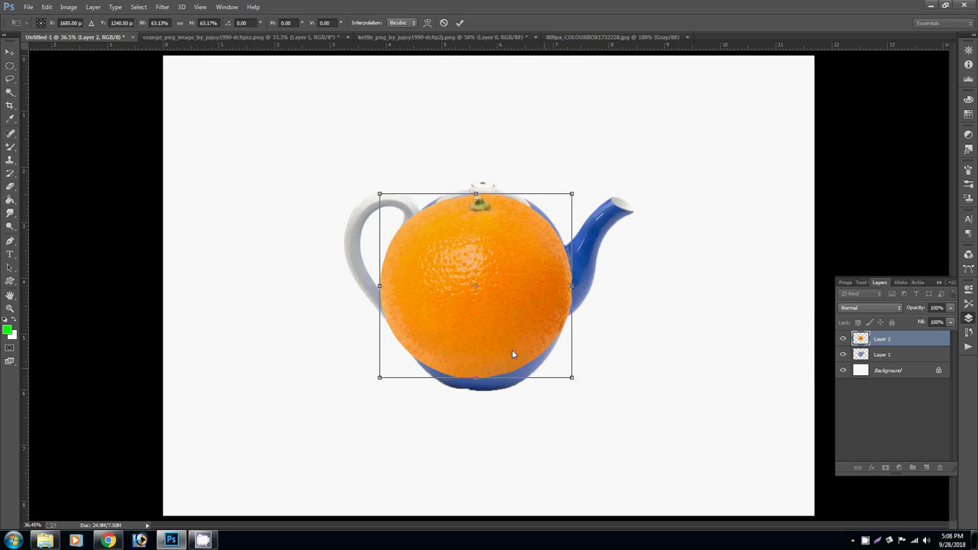
pyautogui.moveTo(512, 354); pyautogui.dragTo(517, 362)
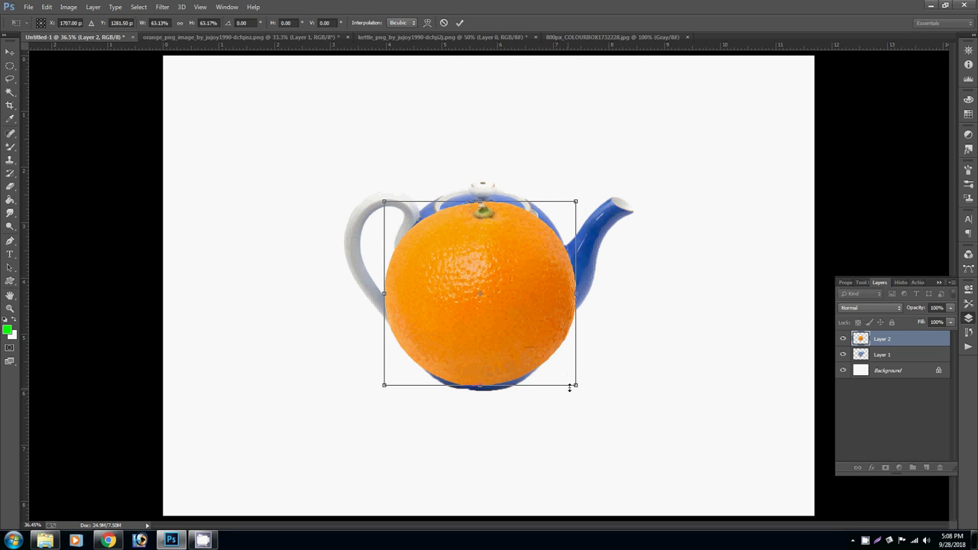
pyautogui.moveTo(571, 388); pyautogui.dragTo(580, 389)
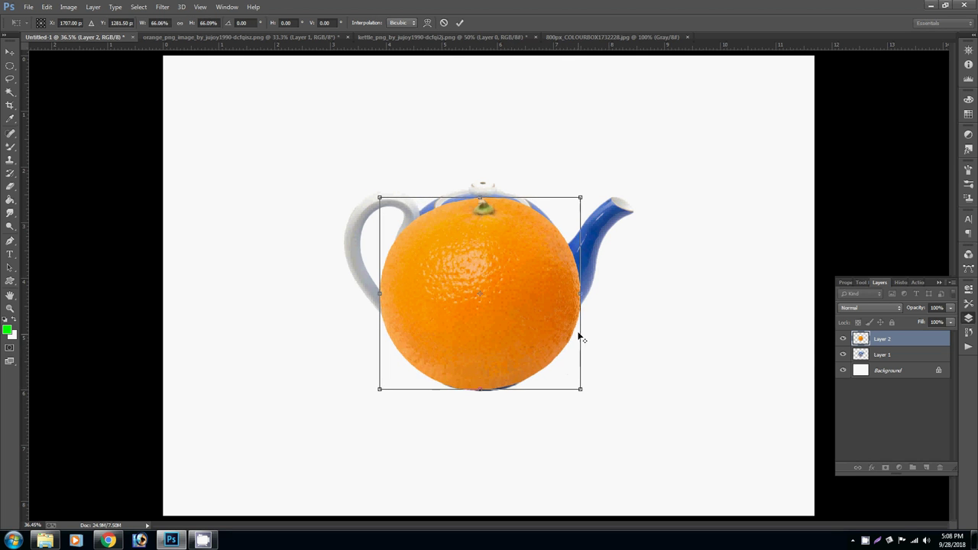
pyautogui.moveTo(579, 336); pyautogui.dragTo(577, 297)
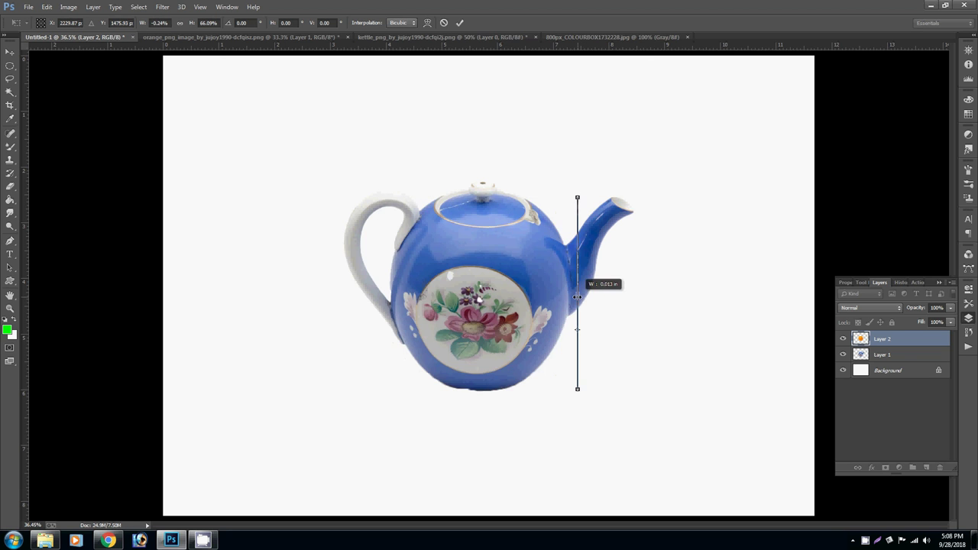
pyautogui.press('Escape')
# Scale the orange to about 61% width and 70% height over the teapot body
pyautogui.hotkey('ctrl', 't')
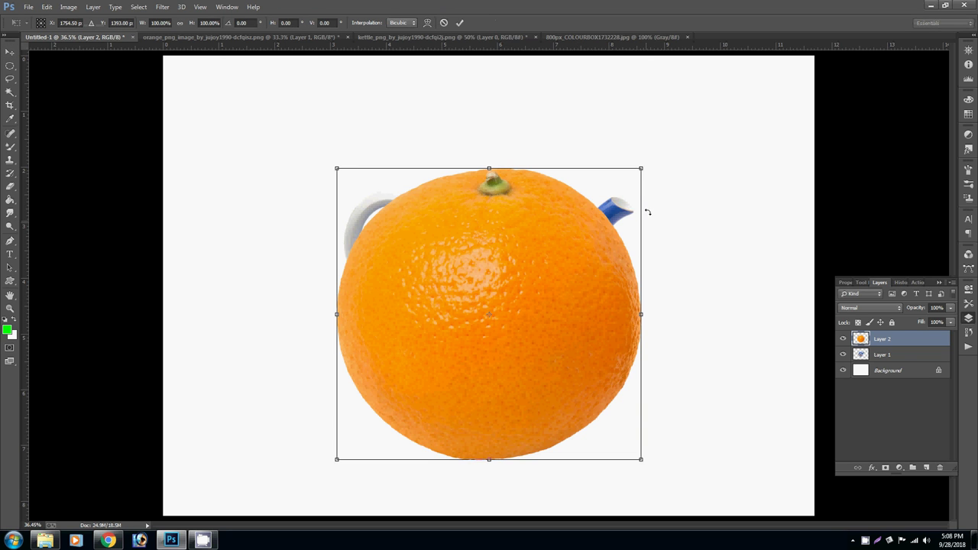
pyautogui.moveTo(634, 171); pyautogui.dragTo(572, 240)
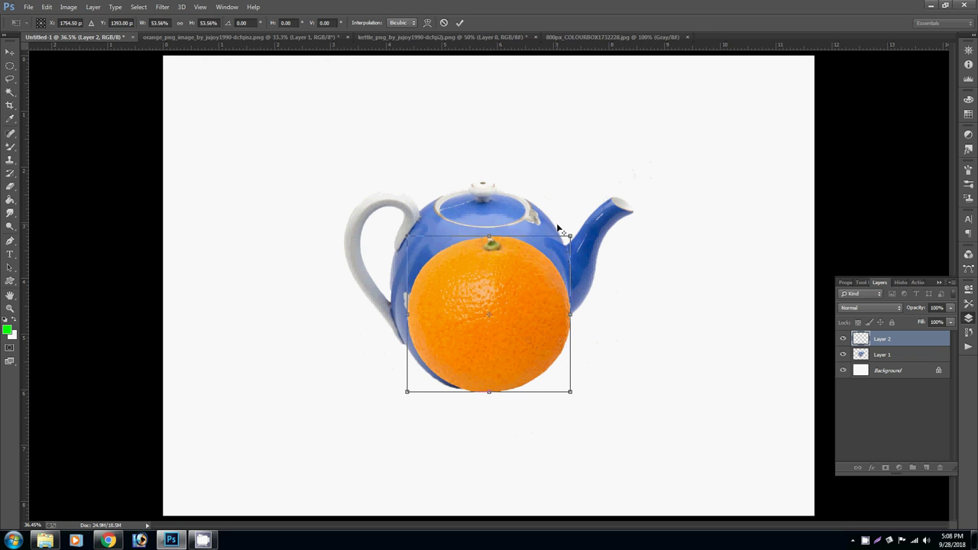
pyautogui.moveTo(534, 334); pyautogui.dragTo(526, 313)
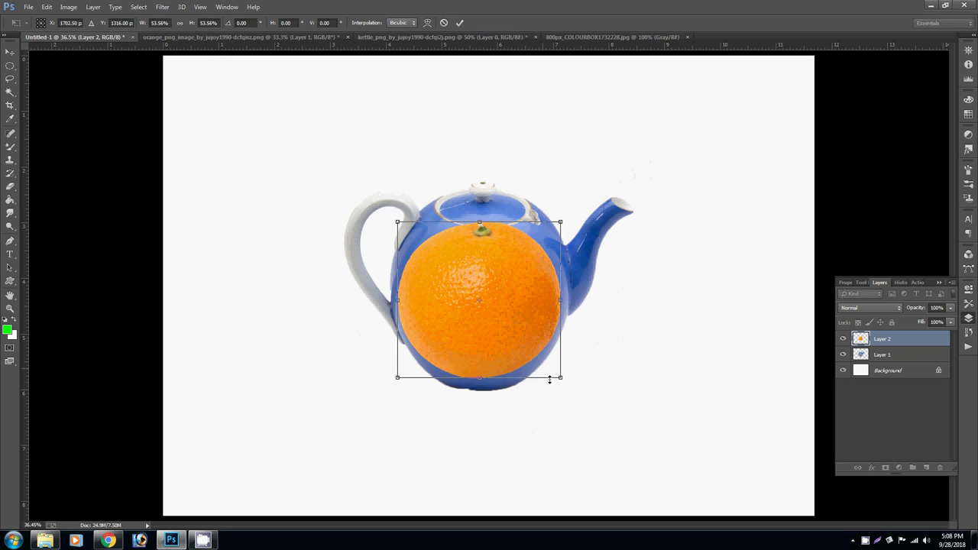
pyautogui.moveTo(561, 373); pyautogui.dragTo(577, 393)
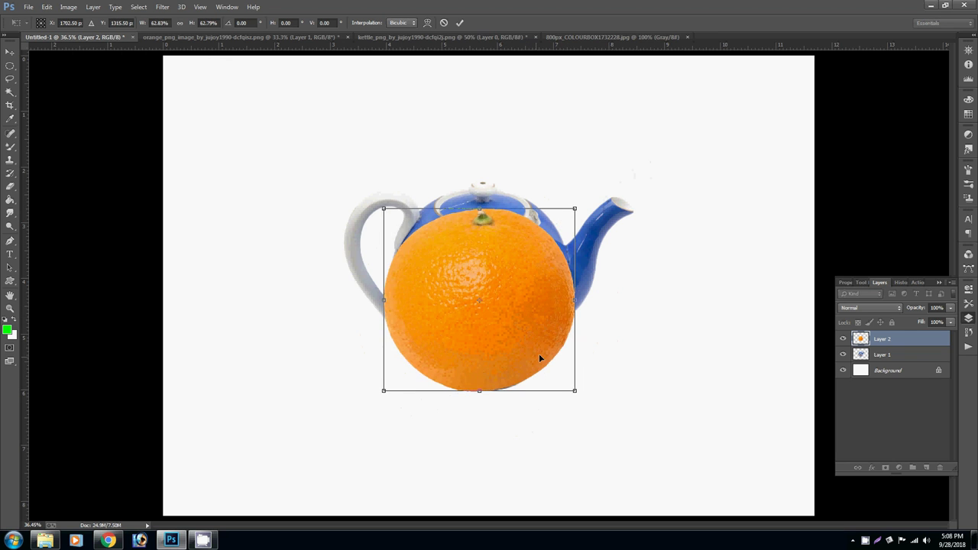
pyautogui.moveTo(539, 354)
pyautogui.mouseDown()
pyautogui.moveTo(540, 344)
pyautogui.moveTo(574, 343)
pyautogui.mouseUp()
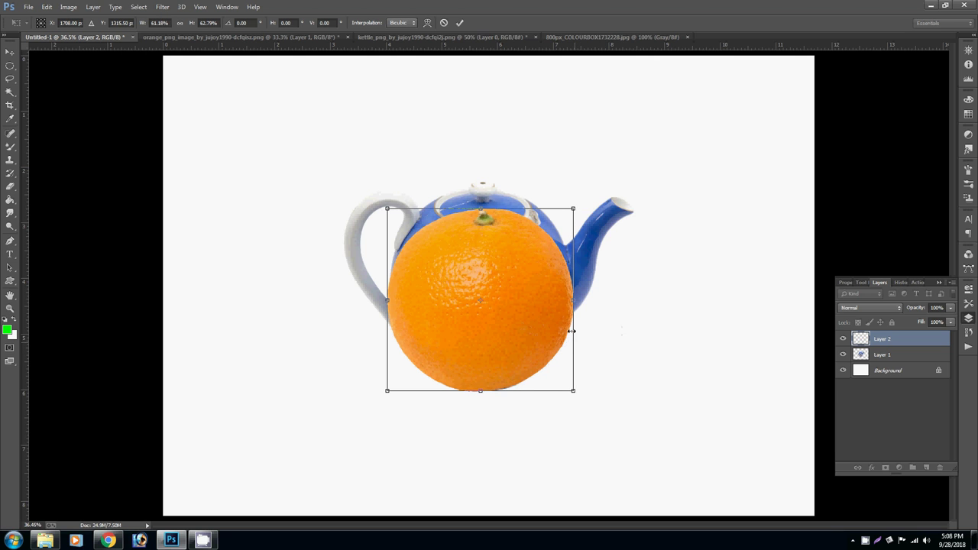
pyautogui.moveTo(493, 209); pyautogui.dragTo(492, 183)
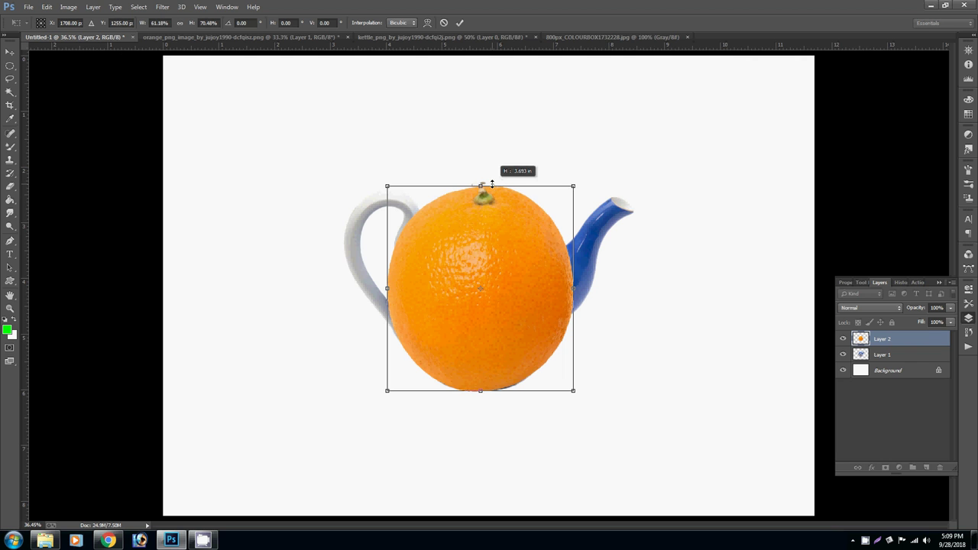
pyautogui.press('Return')
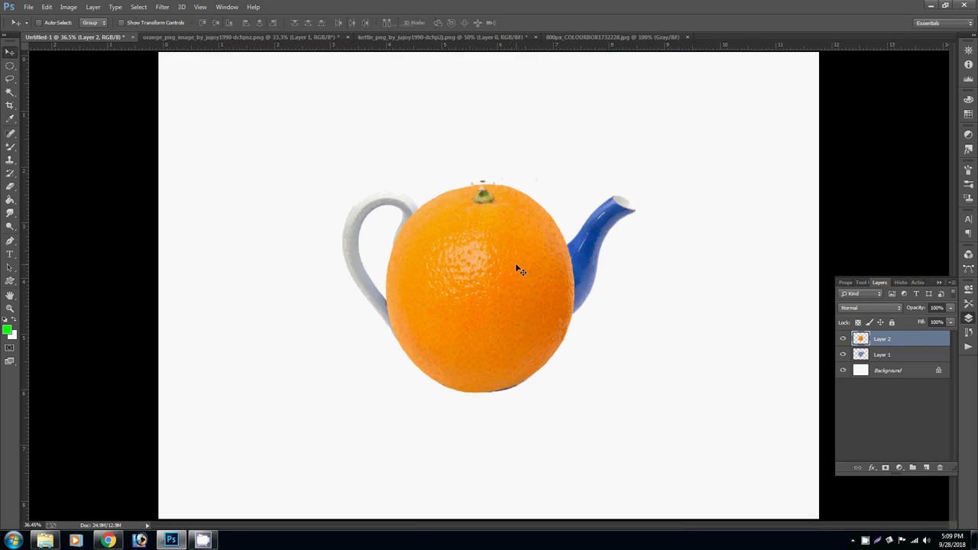
# Zoom in on the teapot and nudge the orange slightly right
pyautogui.hotkey('ctrl', '+')
pyautogui.hotkey('ctrl', '+')
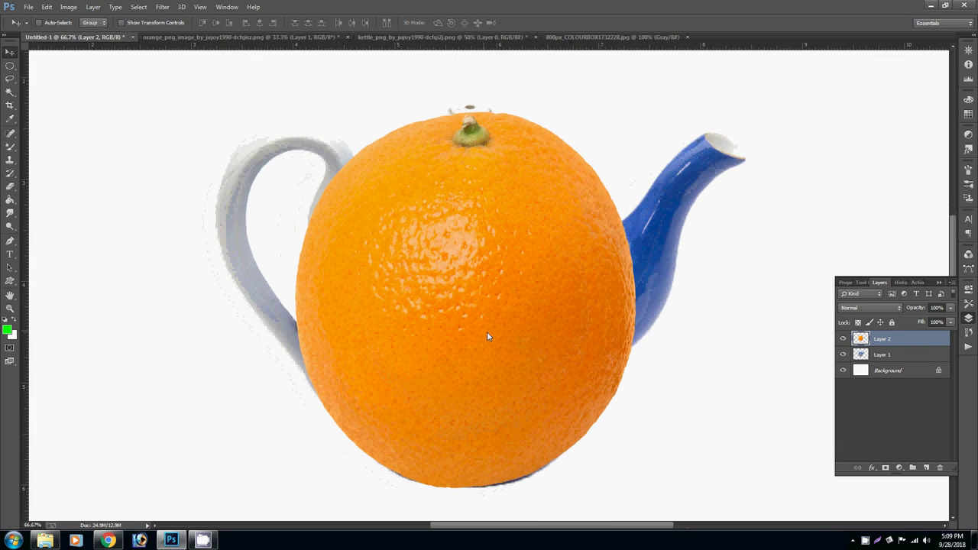
pyautogui.rightClick(487, 337)
pyautogui.moveTo(497, 336); pyautogui.dragTo(502, 334)
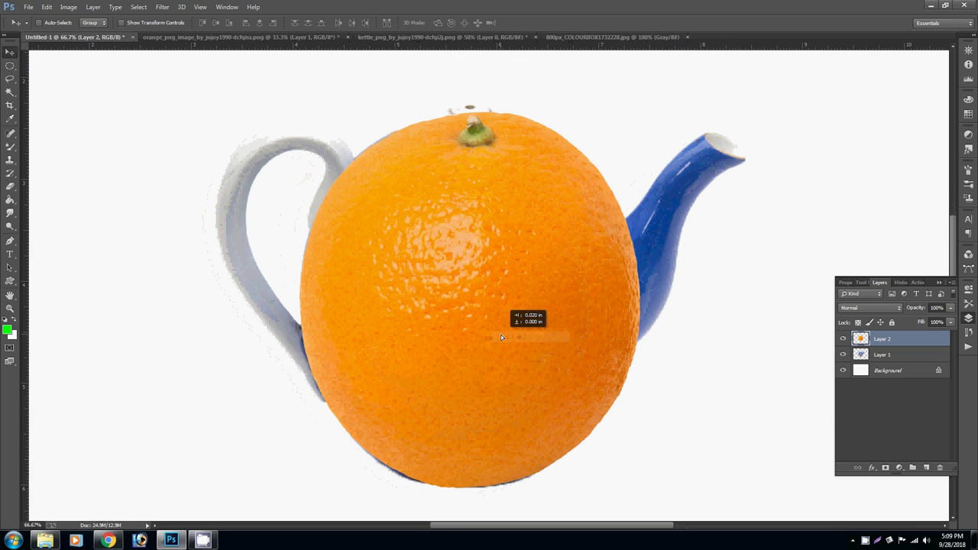
pyautogui.click(844, 354)
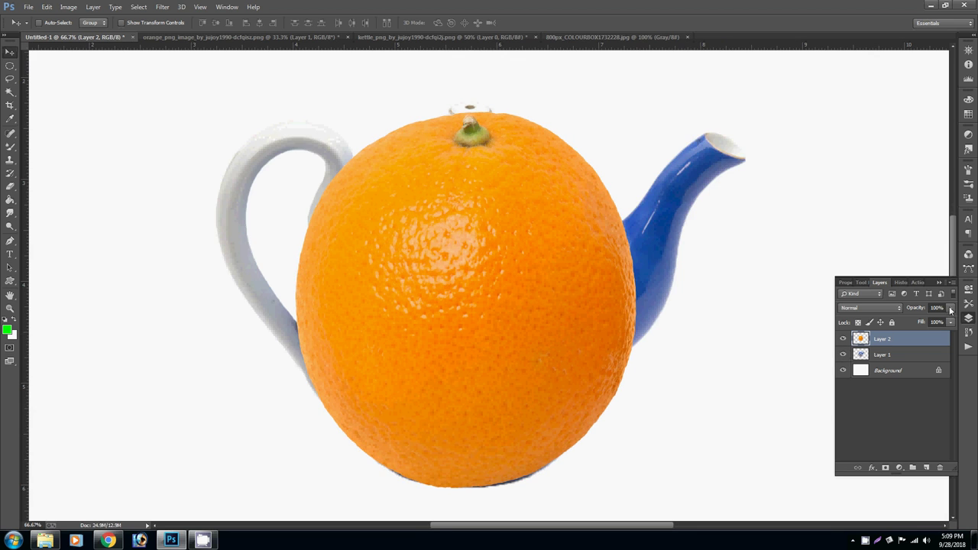
# Set the orange layer's opacity to 50%
pyautogui.click(951, 309)
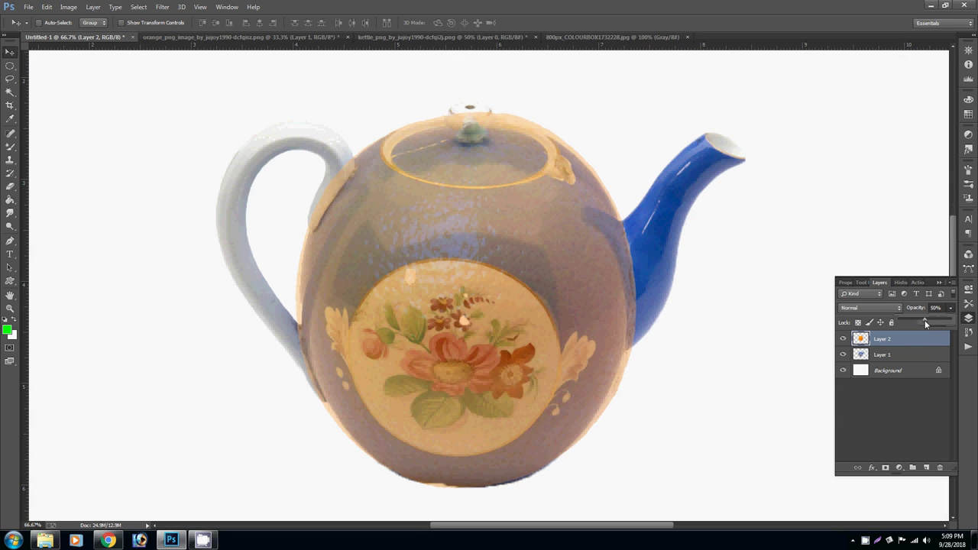
pyautogui.moveTo(921, 319); pyautogui.dragTo(925, 320)
pyautogui.rightClick(462, 283)
pyautogui.click(463, 284)
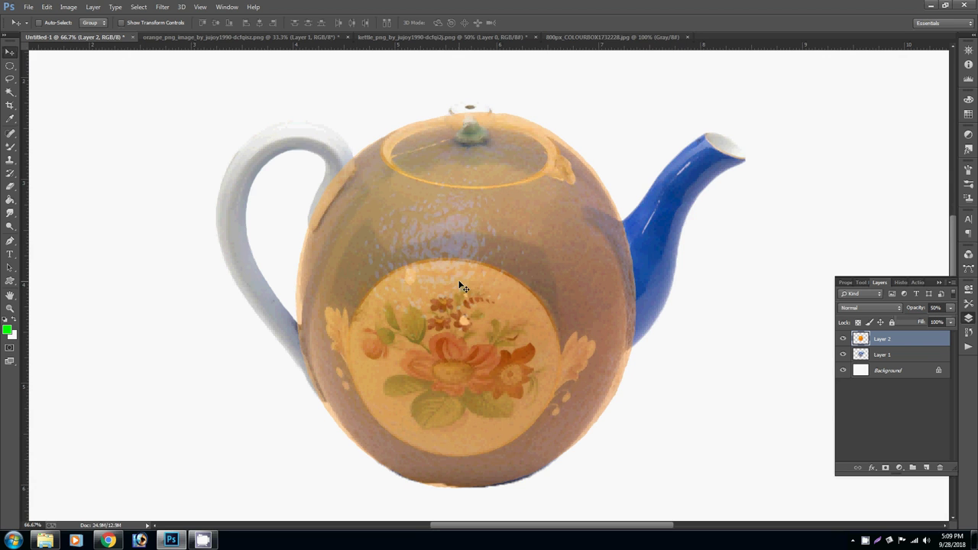
# Warp the orange's sides, bottom and top edges to hug the teapot body, and commit
pyautogui.hotkey('ctrl', 't')
pyautogui.rightClick(463, 287)
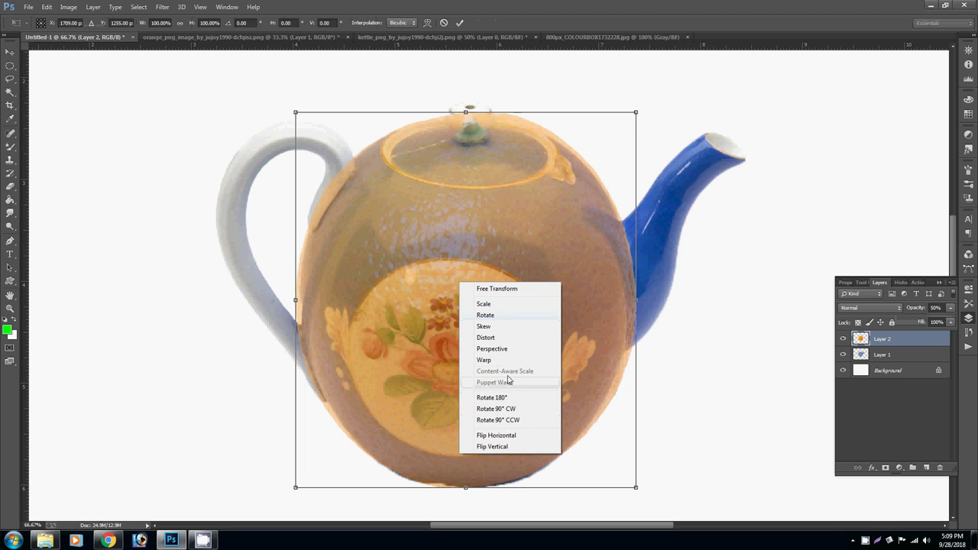
pyautogui.click(512, 360)
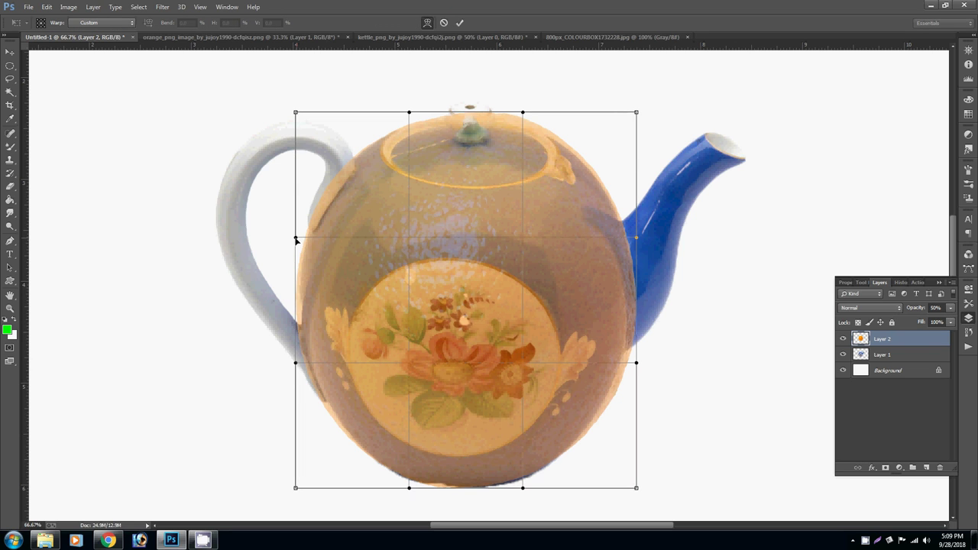
pyautogui.moveTo(295, 240); pyautogui.dragTo(304, 242)
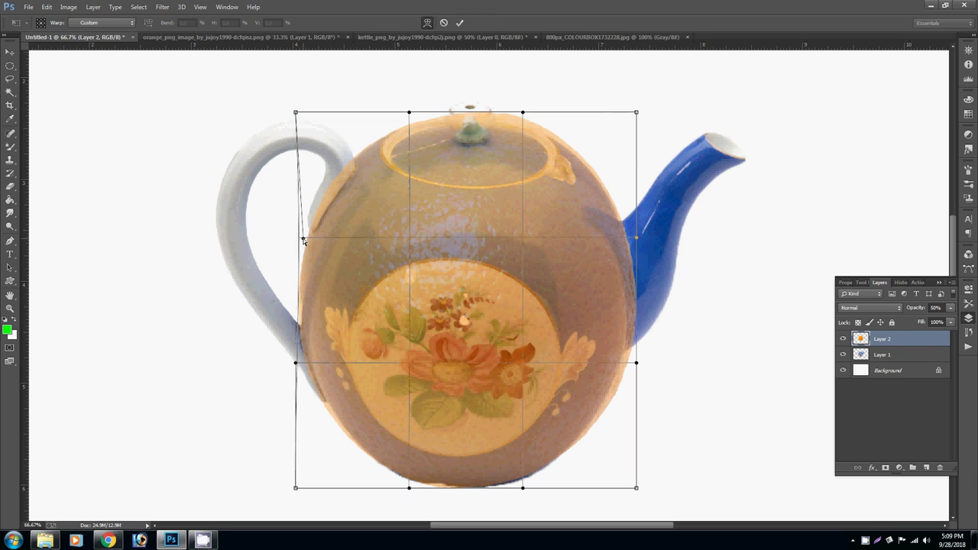
pyautogui.moveTo(296, 362); pyautogui.dragTo(301, 362)
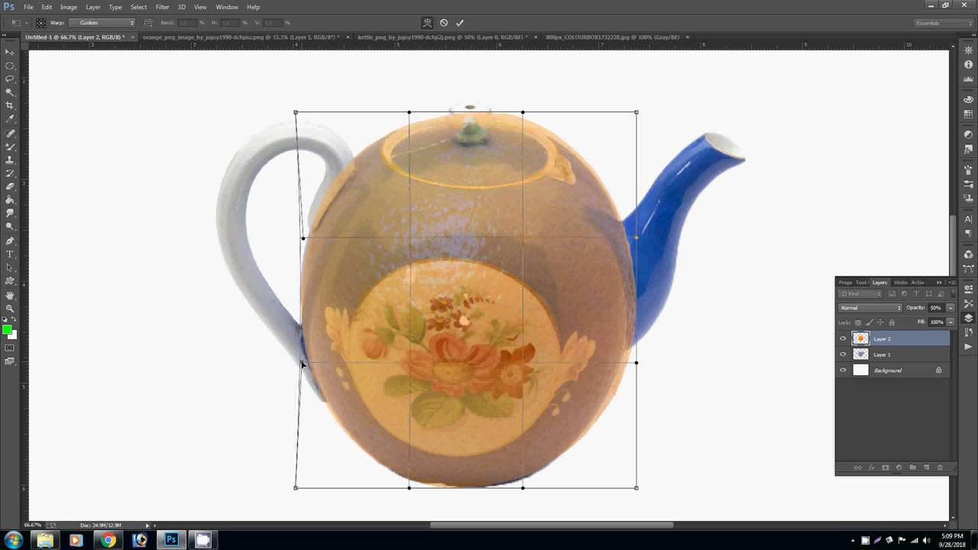
pyautogui.moveTo(410, 488); pyautogui.dragTo(415, 495)
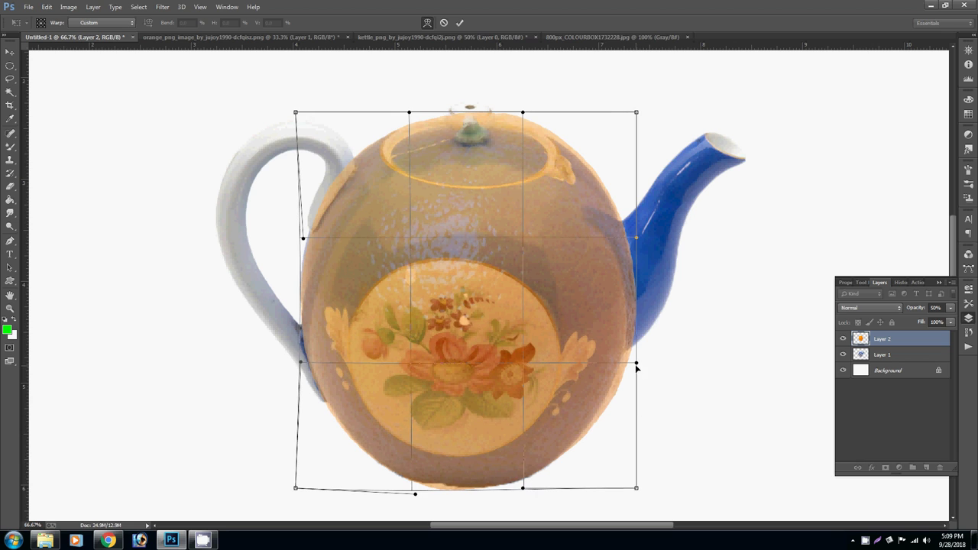
pyautogui.moveTo(636, 364); pyautogui.dragTo(626, 360)
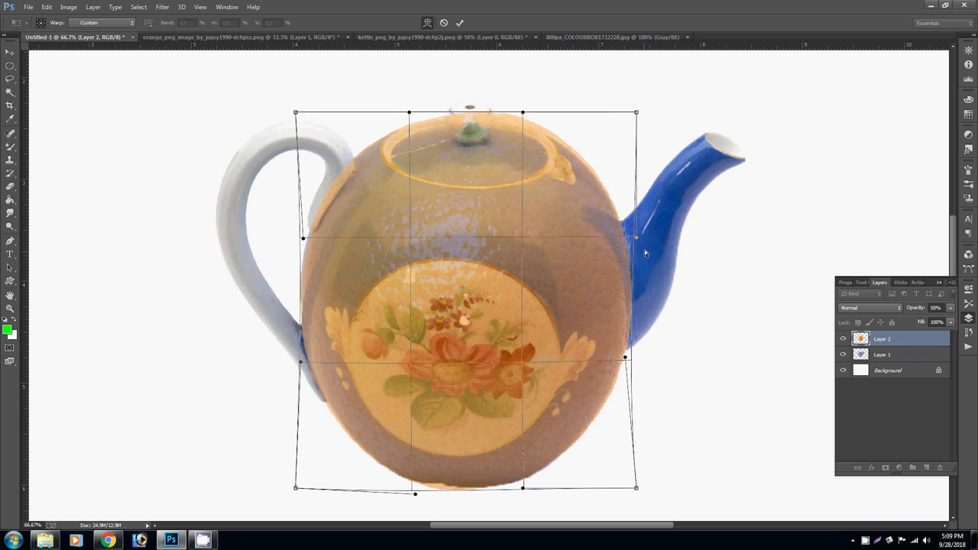
pyautogui.moveTo(633, 239); pyautogui.dragTo(632, 239)
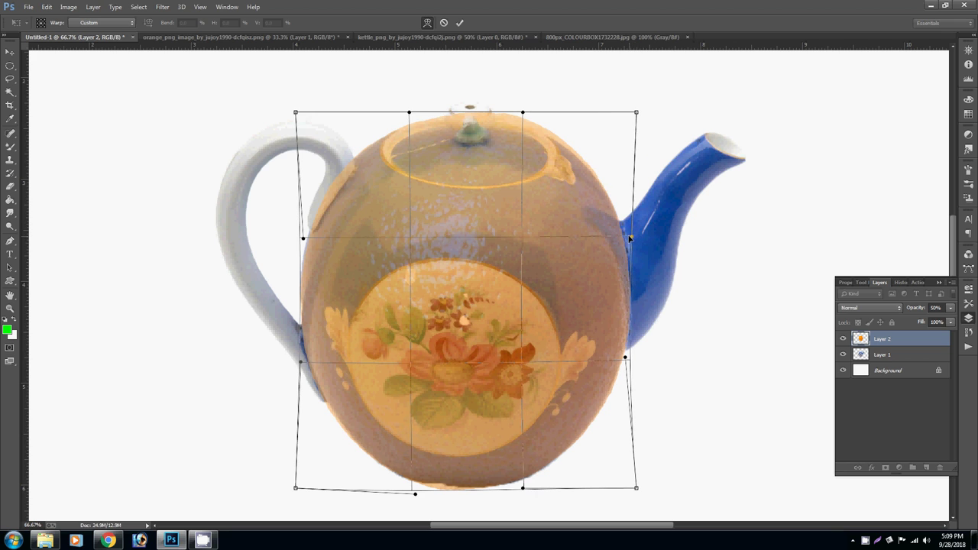
pyautogui.moveTo(637, 114); pyautogui.dragTo(636, 116)
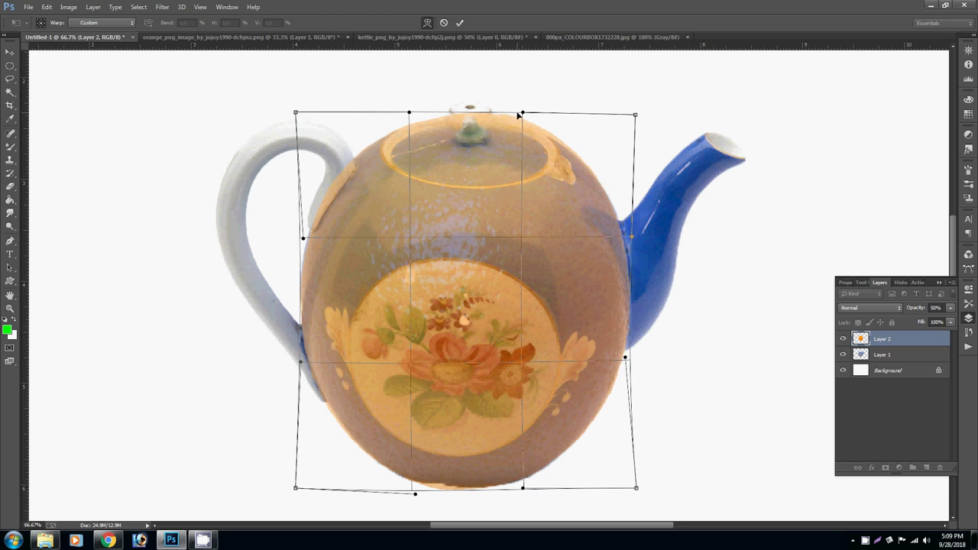
pyautogui.moveTo(516, 119); pyautogui.dragTo(517, 118)
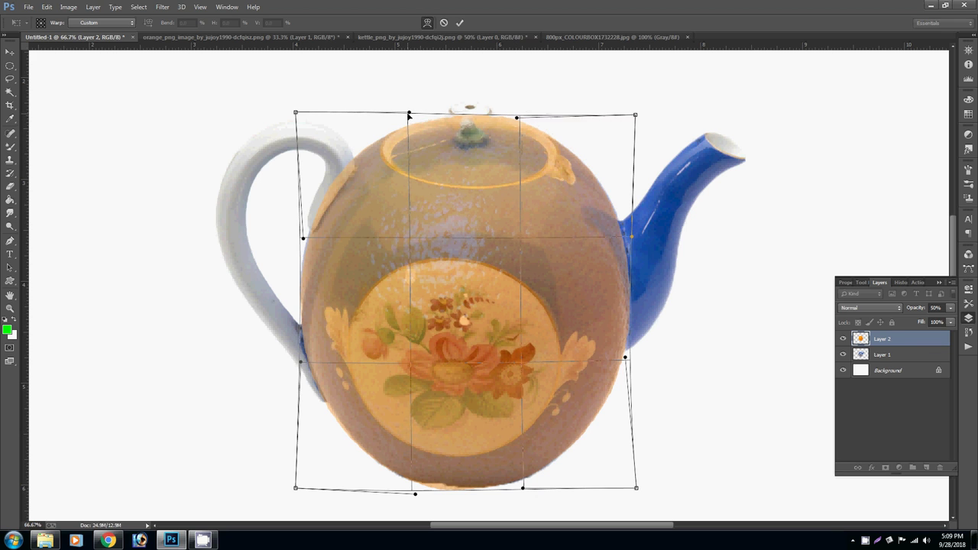
pyautogui.moveTo(412, 115); pyautogui.dragTo(415, 118)
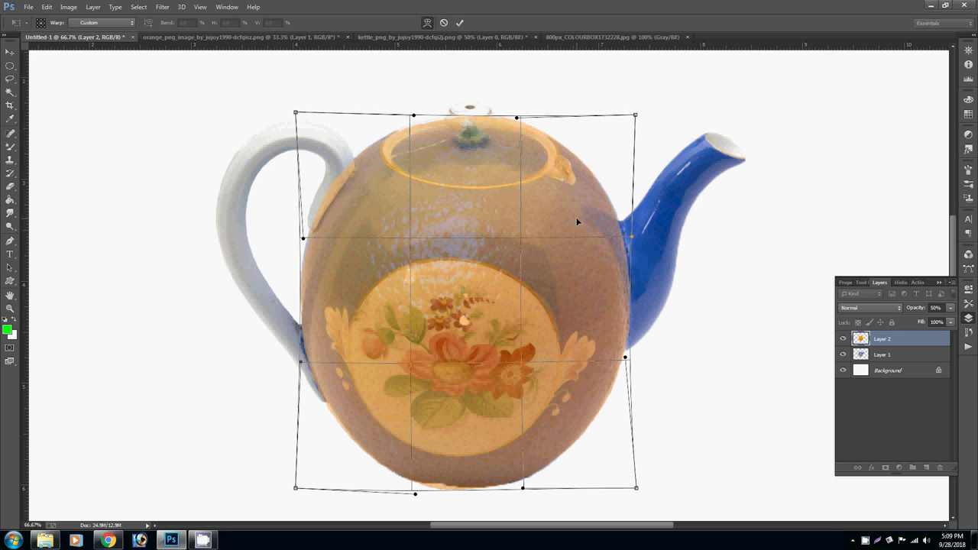
pyautogui.press('Return')
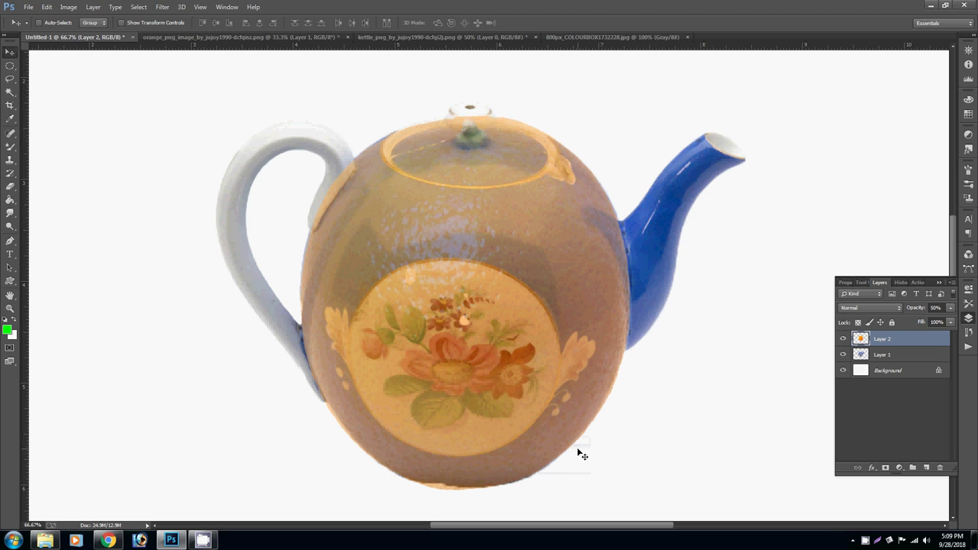
# Erase stray fringe along the teapot's bottom edge, undoing an accidental erase on the orange
pyautogui.click(870, 354)
pyautogui.press('e')
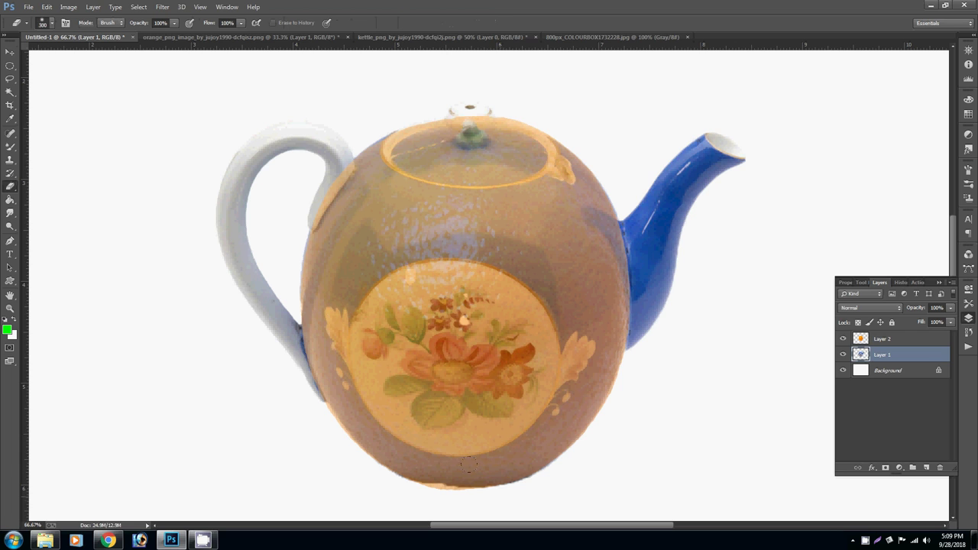
pyautogui.moveTo(492, 495)
pyautogui.mouseDown()
pyautogui.moveTo(553, 463)
pyautogui.moveTo(461, 500)
pyautogui.moveTo(351, 453)
pyautogui.mouseUp()
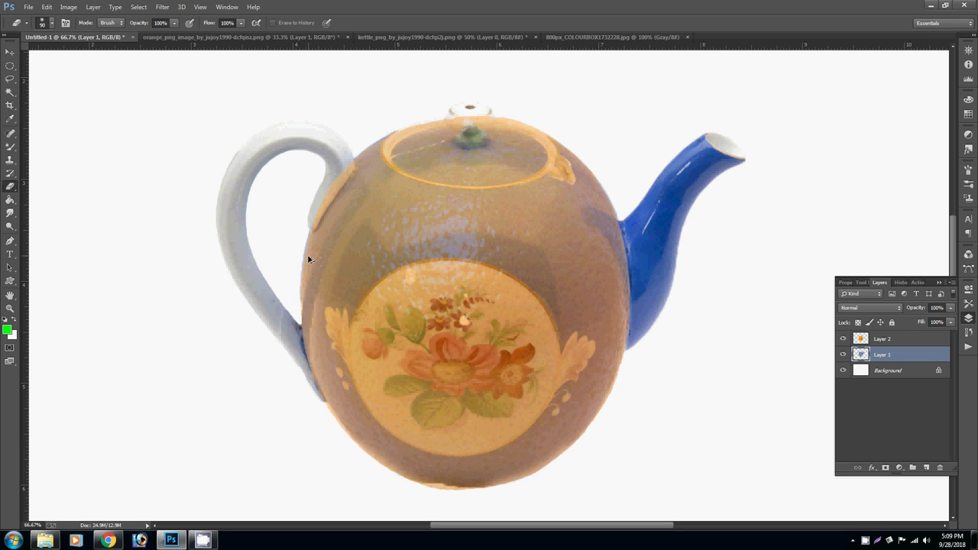
pyautogui.hotkey('alt', ']')
pyautogui.moveTo(365, 454)
pyautogui.mouseDown()
pyautogui.moveTo(448, 482)
pyautogui.moveTo(557, 463)
pyautogui.mouseUp()
pyautogui.hotkey('ctrl', 'z')
# Mask away the teapot's bottom rim, lower-right edge and lid residue; restore the orange to 100% opacity
pyautogui.click(883, 356)
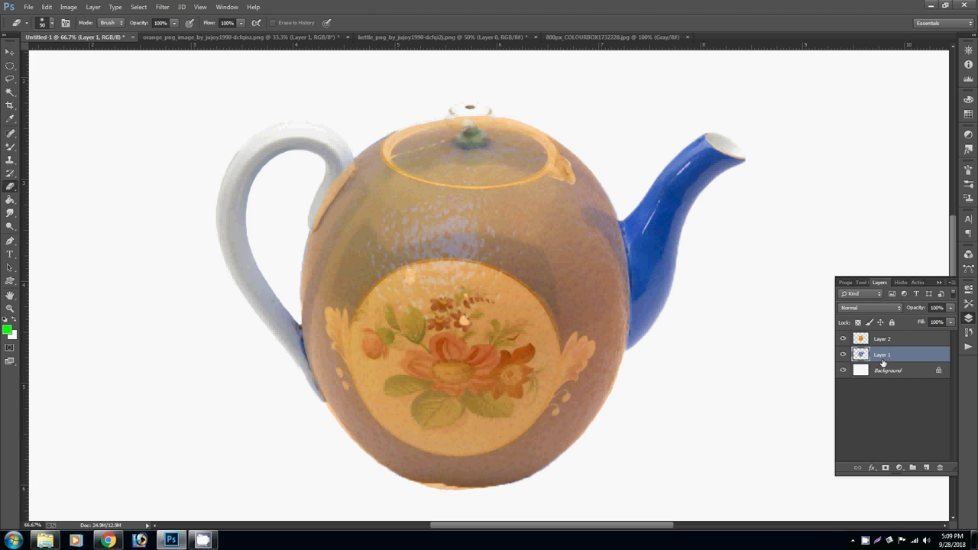
pyautogui.click(886, 468)
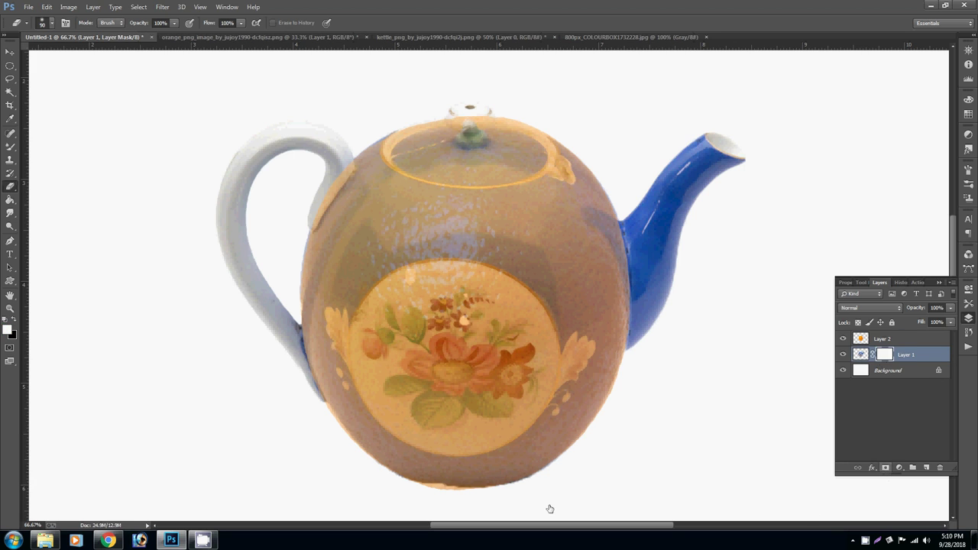
pyautogui.moveTo(381, 475); pyautogui.dragTo(523, 478)
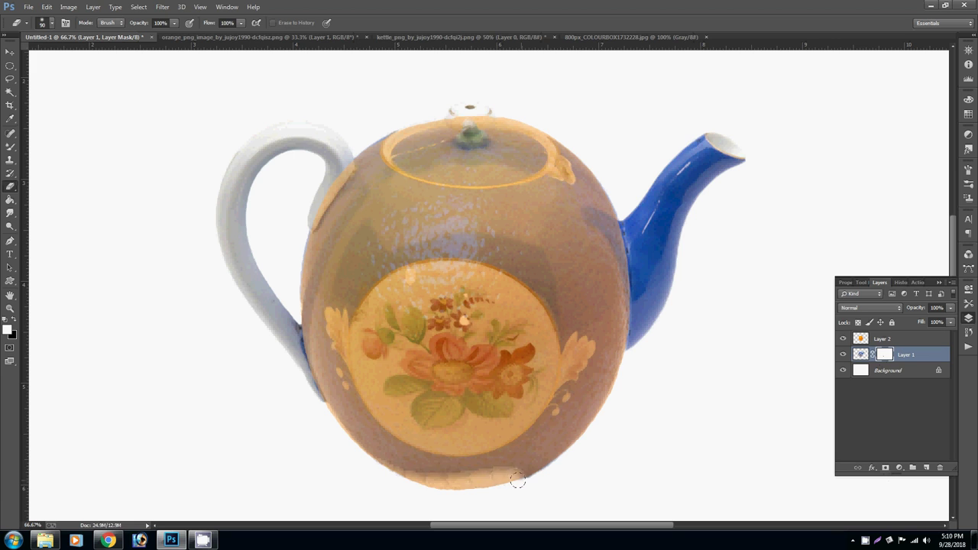
pyautogui.moveTo(576, 441); pyautogui.dragTo(409, 493)
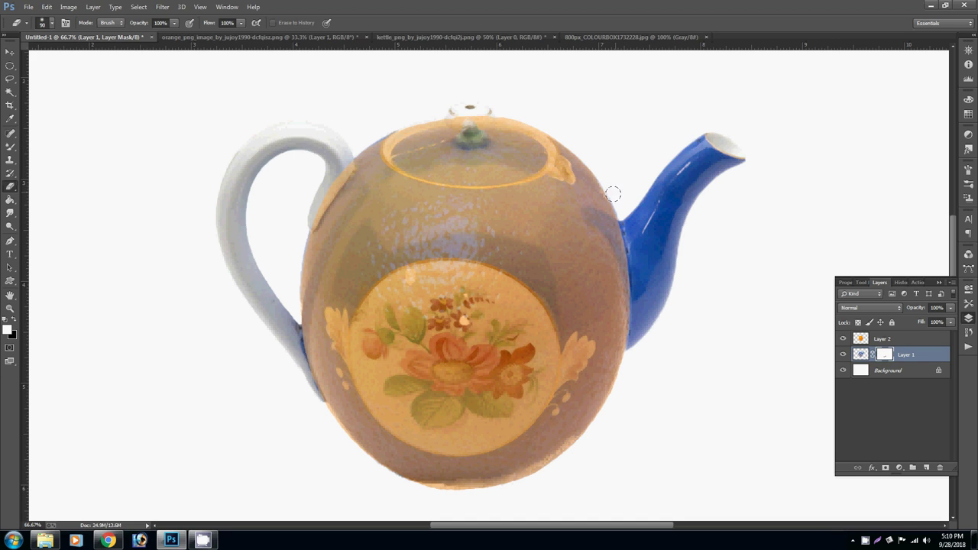
pyautogui.moveTo(506, 111); pyautogui.dragTo(402, 111)
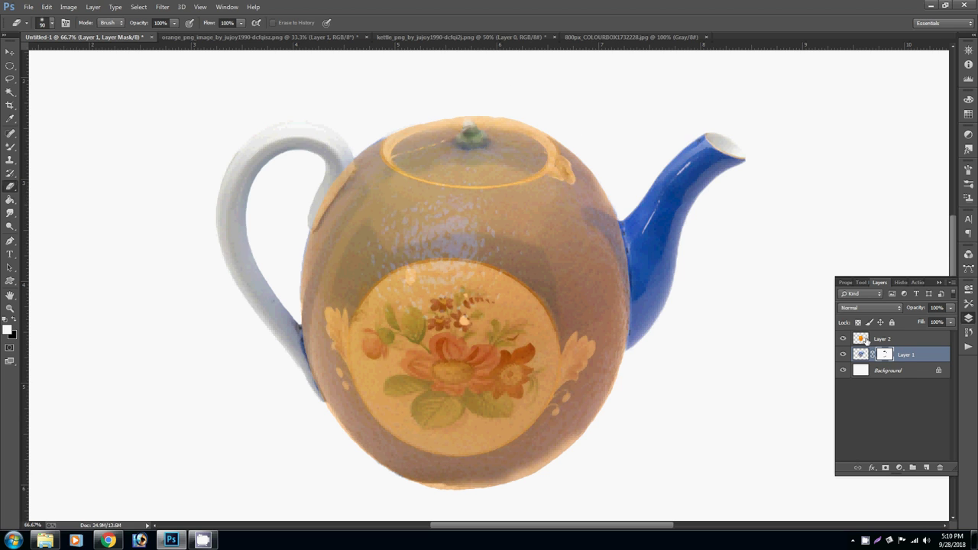
pyautogui.click(866, 341)
pyautogui.click(952, 308)
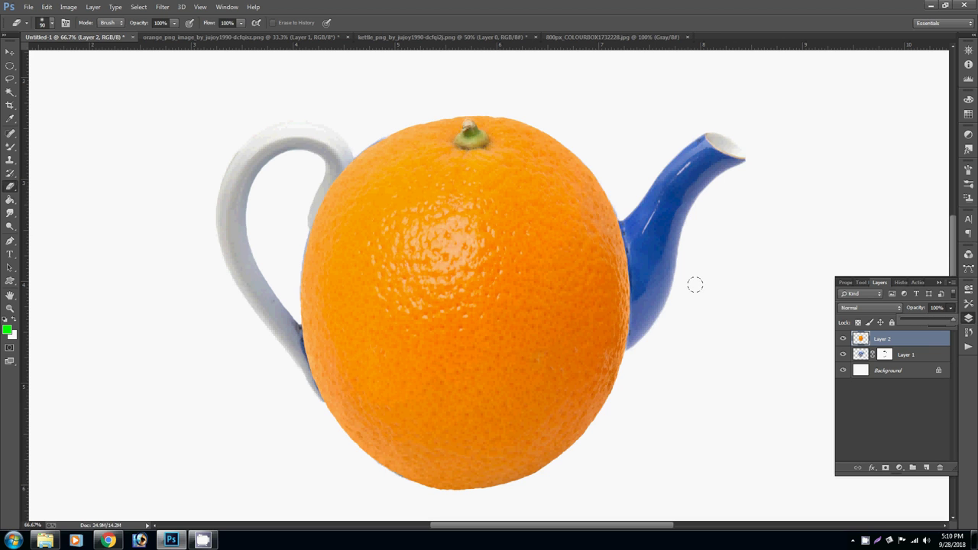
# Try squashing the orange slightly from the top, then undo it
pyautogui.hotkey('ctrl', 't')
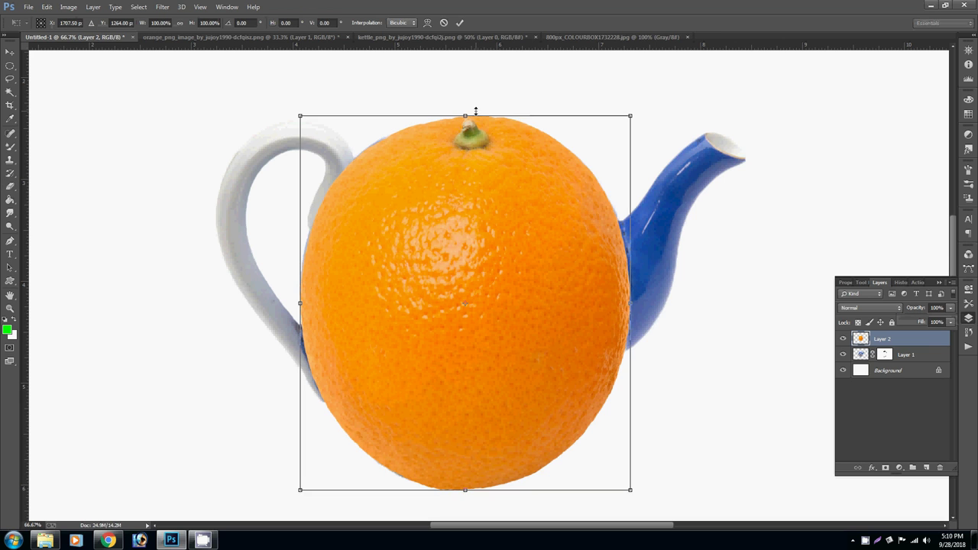
pyautogui.moveTo(472, 112); pyautogui.dragTo(477, 115)
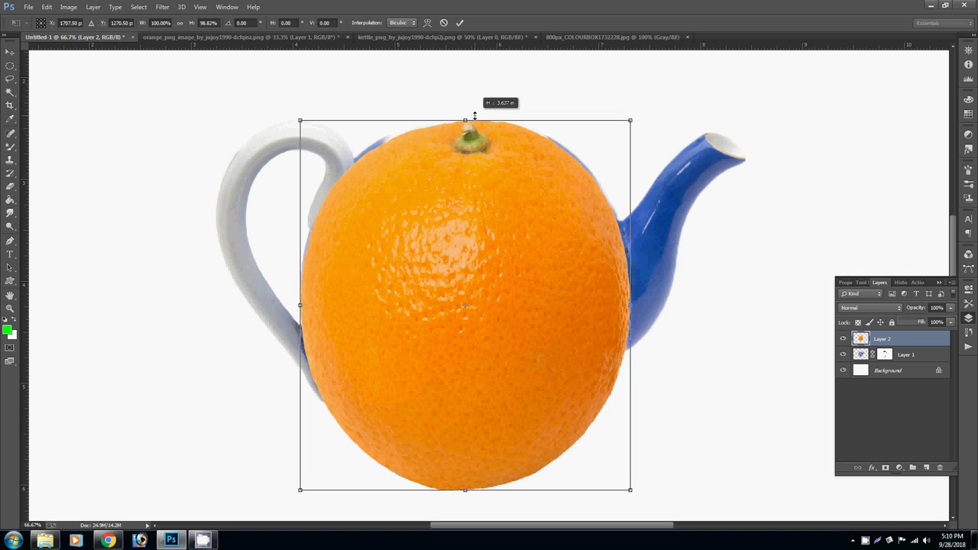
pyautogui.press('Return')
pyautogui.press('e')
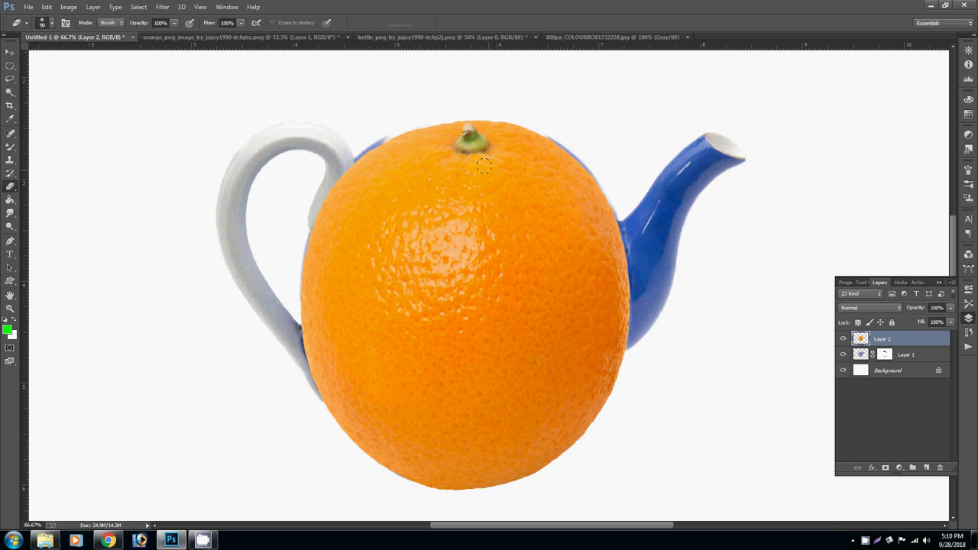
pyautogui.hotkey('ctrl', 'z')
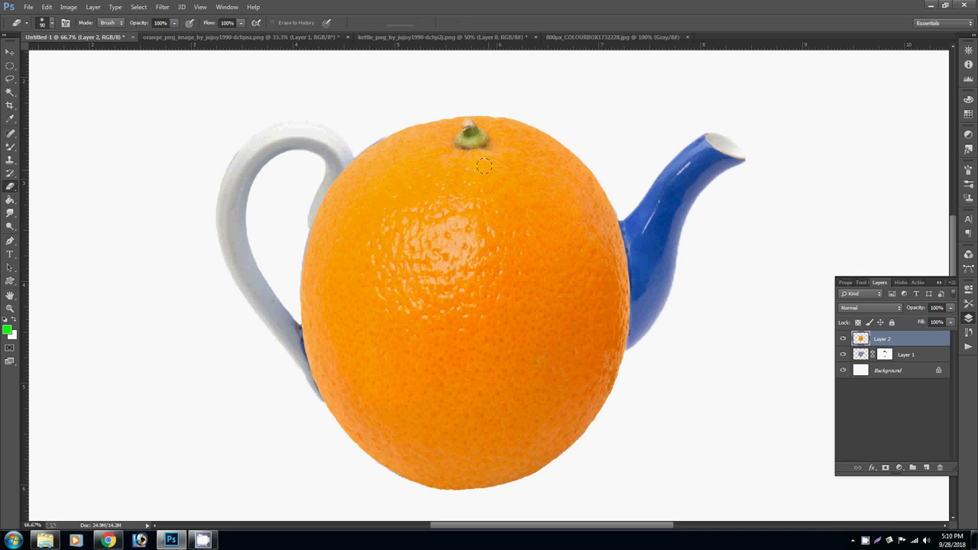
pyautogui.press('v')
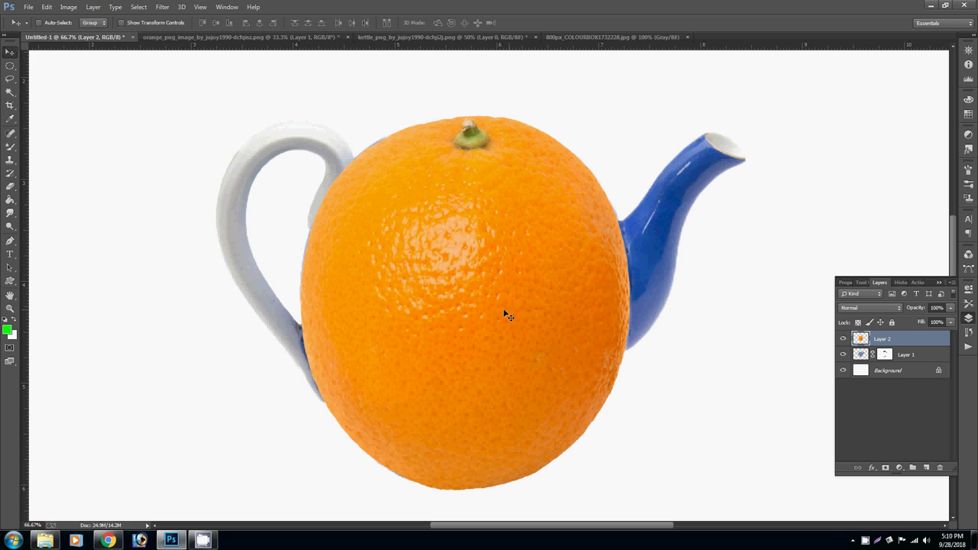
pyautogui.rightClick(434, 280)
pyautogui.press('Escape')
# Lasso a patch from the orange's centre and copy it to a new Layer 3
pyautogui.press('l')
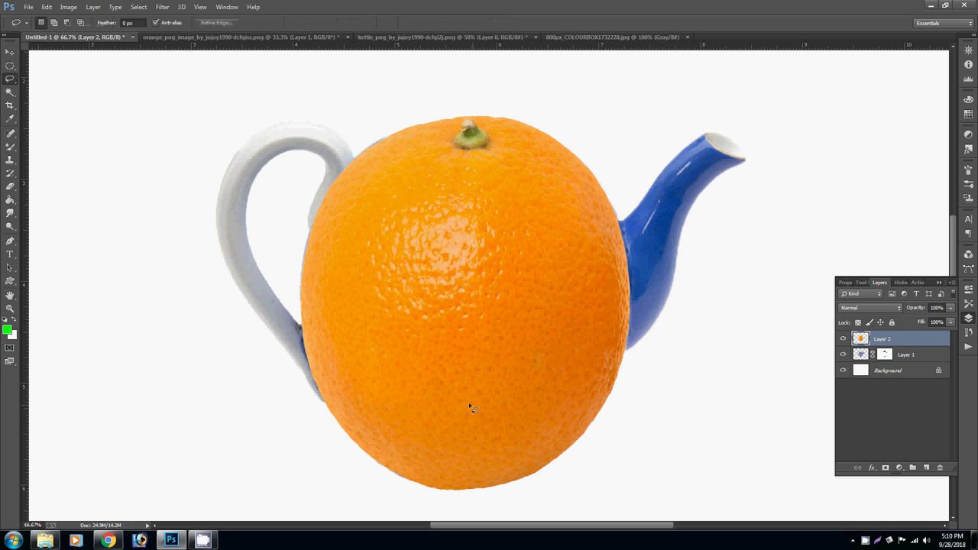
pyautogui.moveTo(469, 406); pyautogui.dragTo(575, 302)
pyautogui.moveTo(501, 442); pyautogui.dragTo(439, 400)
pyautogui.hotkey('ctrl', 'j')
# Move the Layer 3 orange piece over the teapot handle and stretch it to cover it
pyautogui.press('v')
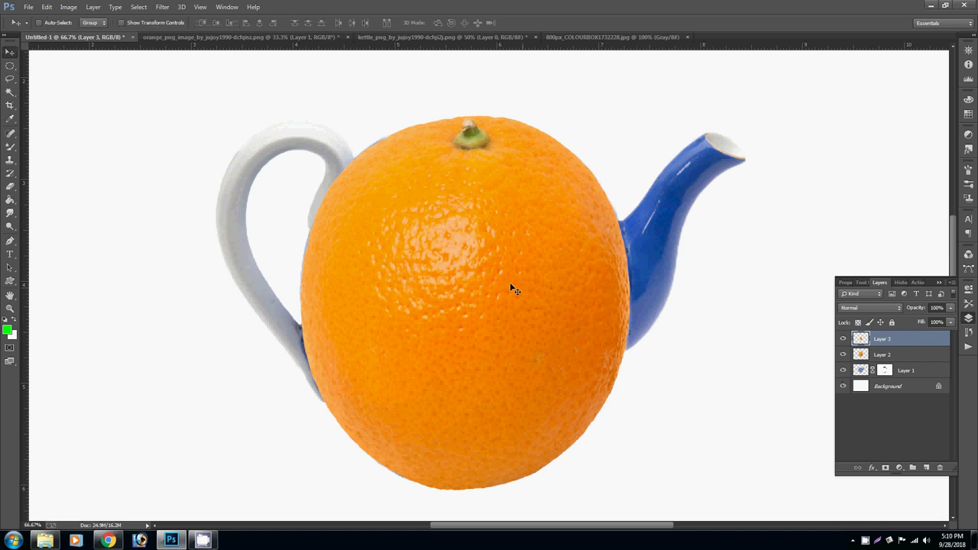
pyautogui.moveTo(509, 282); pyautogui.dragTo(287, 163)
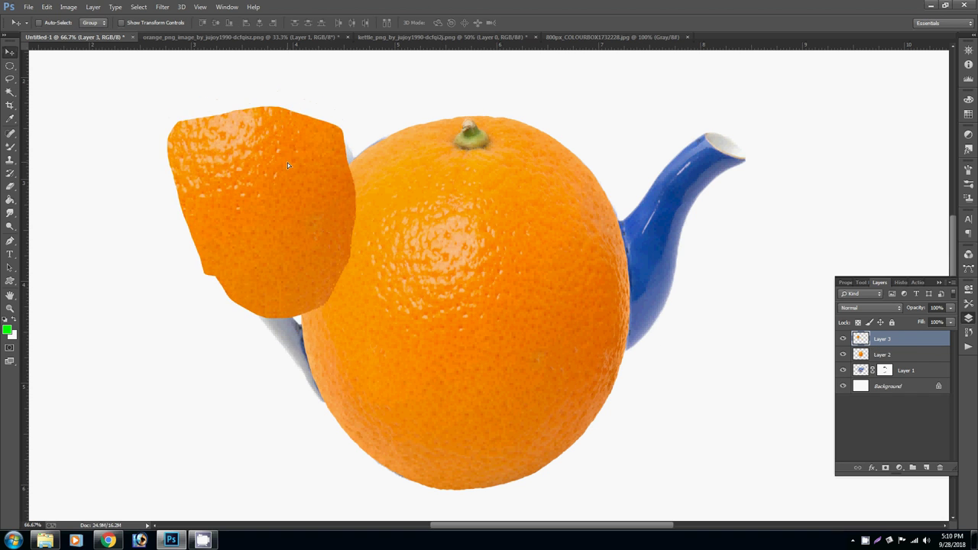
pyautogui.hotkey('ctrl', 't')
pyautogui.moveTo(354, 315); pyautogui.dragTo(380, 343)
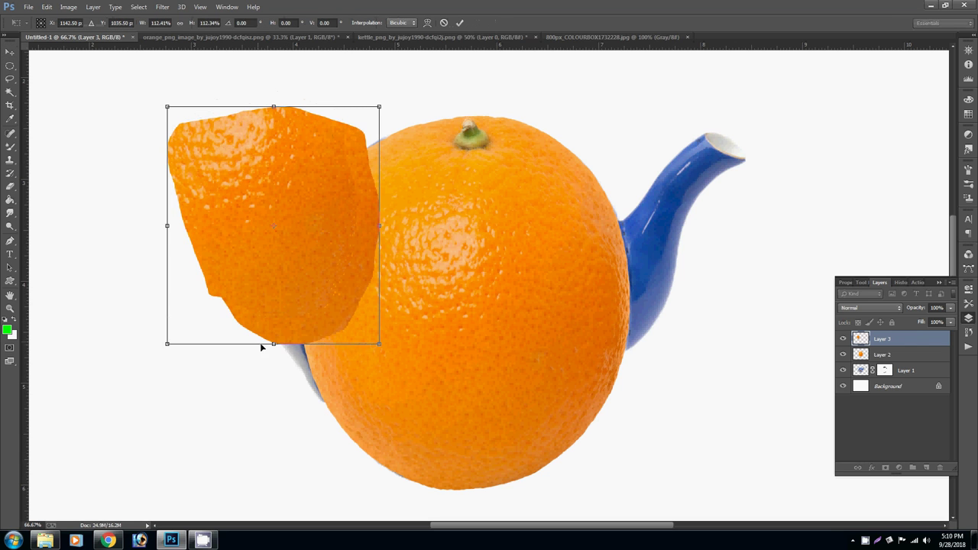
pyautogui.moveTo(262, 344); pyautogui.dragTo(262, 391)
pyautogui.moveTo(378, 269); pyautogui.dragTo(325, 263)
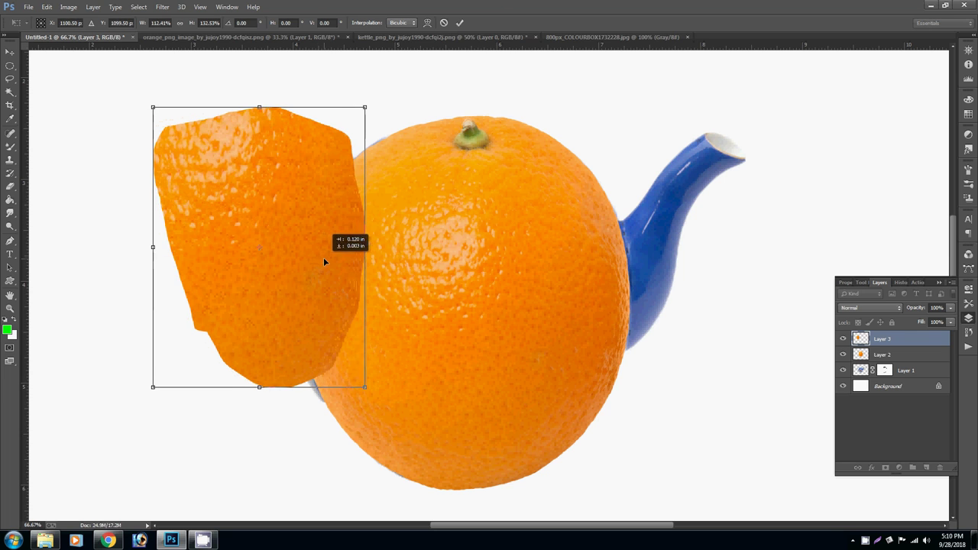
pyautogui.moveTo(157, 248); pyautogui.dragTo(171, 249)
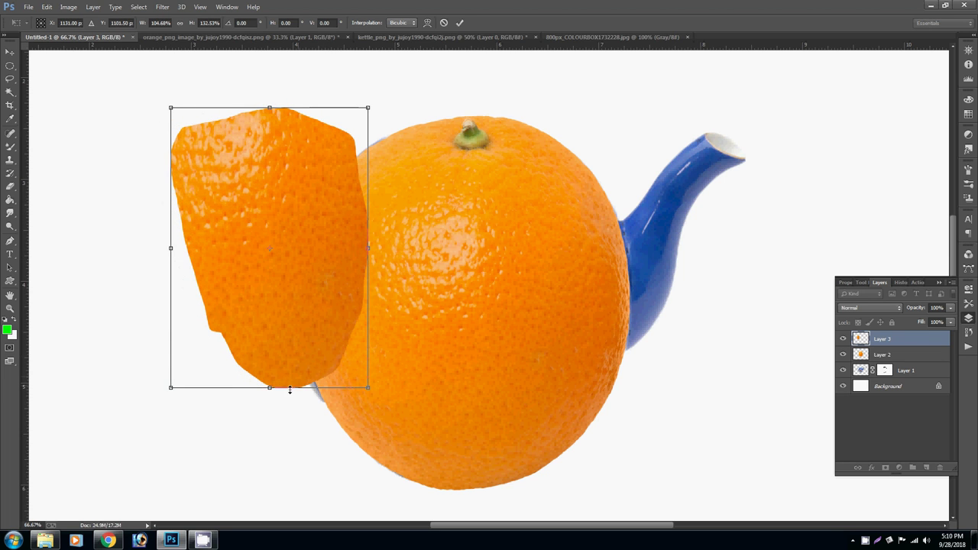
pyautogui.moveTo(270, 387); pyautogui.dragTo(271, 396)
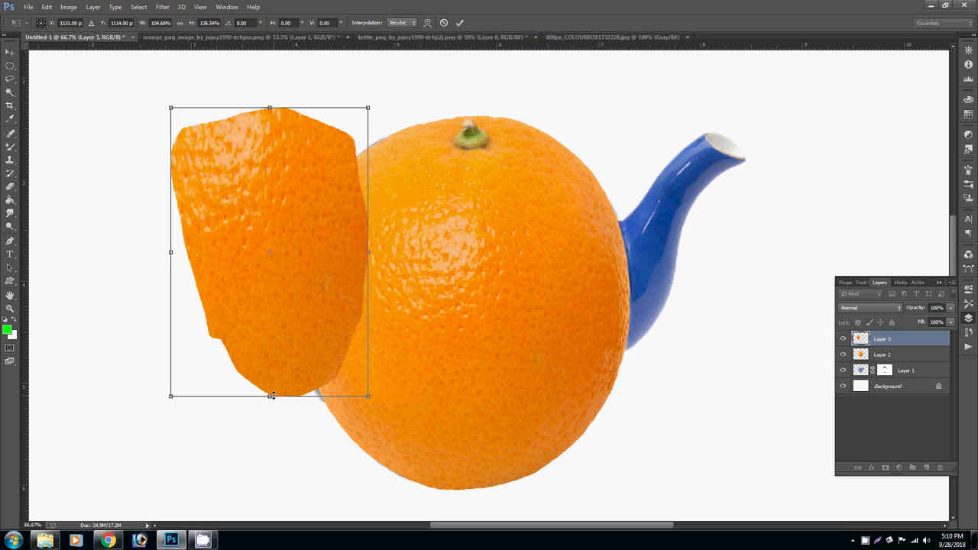
pyautogui.press('Return')
# Set Layer 3 to 35% opacity and warp its bottom edge down and right
pyautogui.click(950, 308)
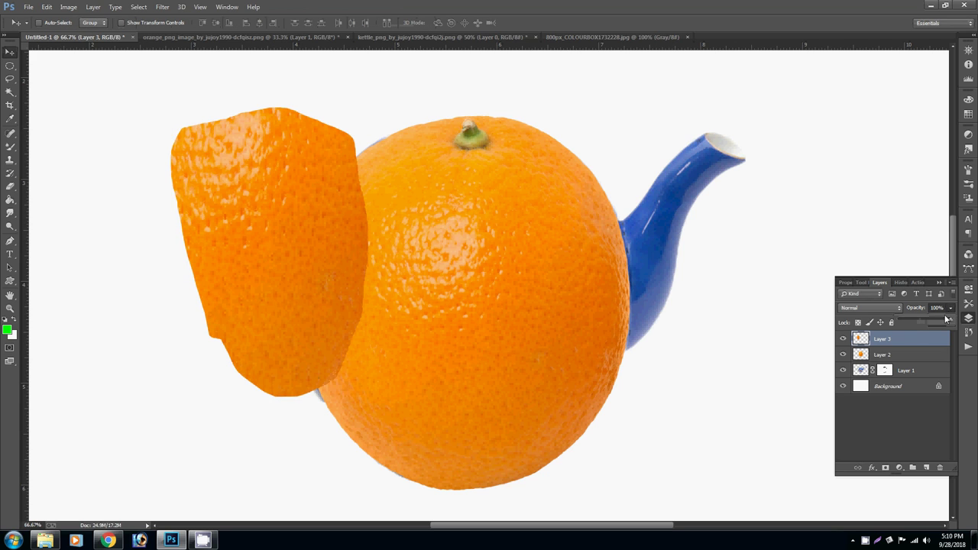
pyautogui.moveTo(944, 318); pyautogui.dragTo(917, 324)
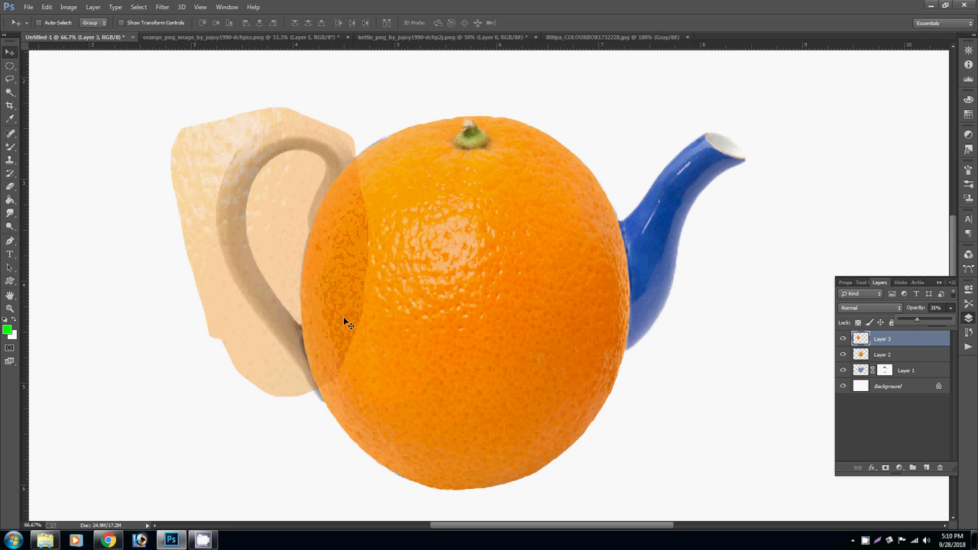
pyautogui.press('p')
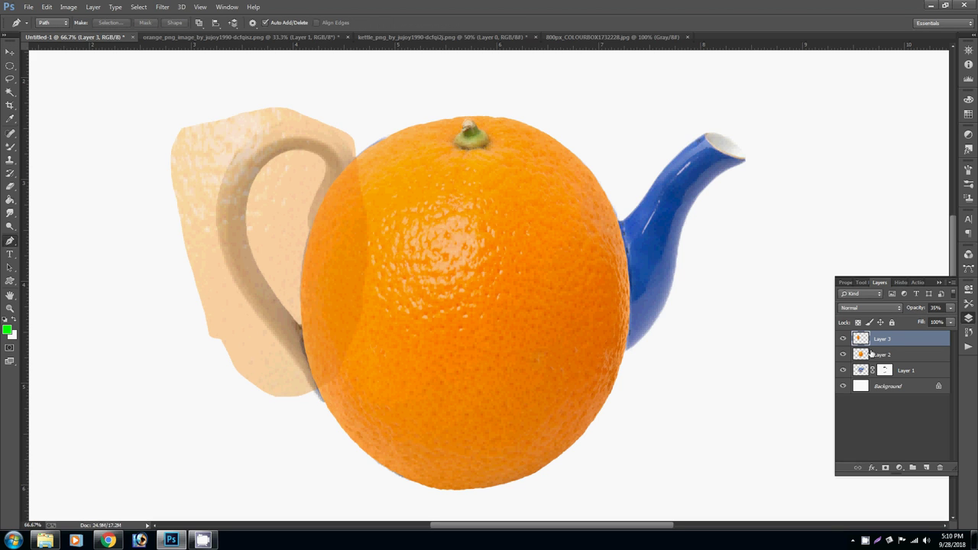
pyautogui.hotkey('ctrl', 't')
pyautogui.rightClick(301, 351)
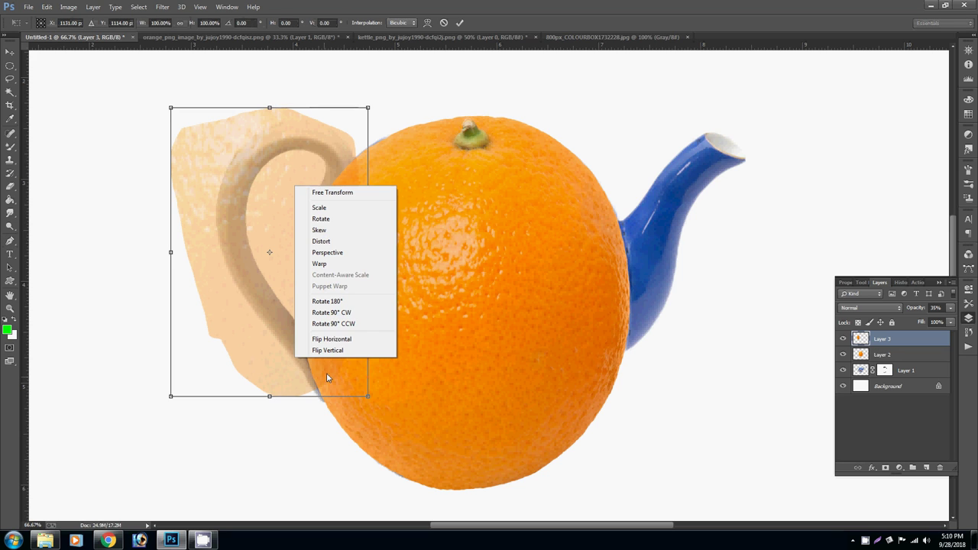
pyautogui.click(319, 263)
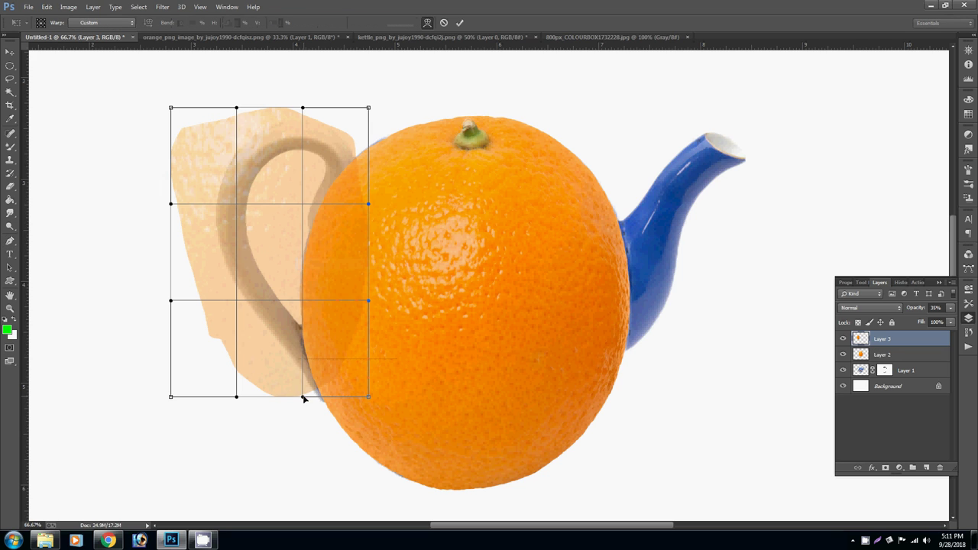
pyautogui.moveTo(303, 399); pyautogui.dragTo(332, 418)
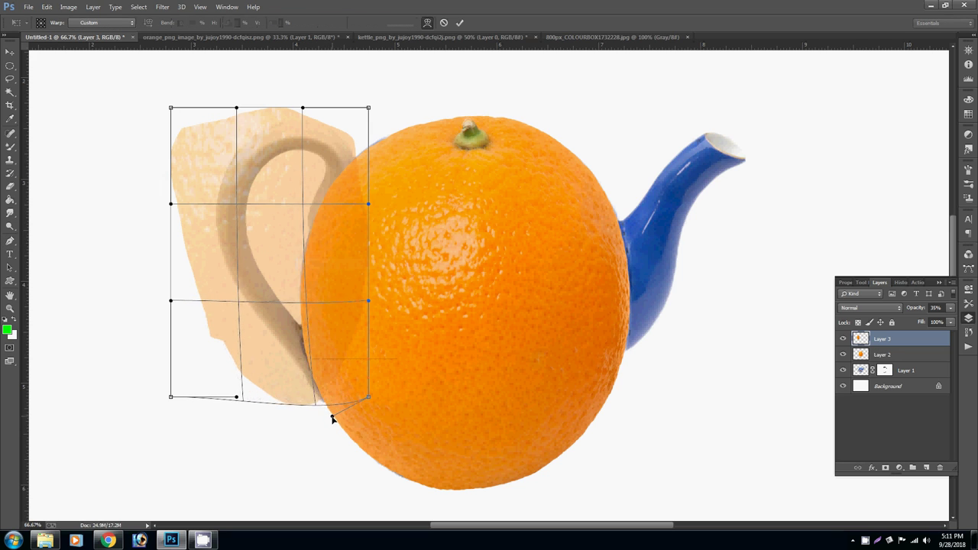
pyautogui.press('Return')
pyautogui.press('p')
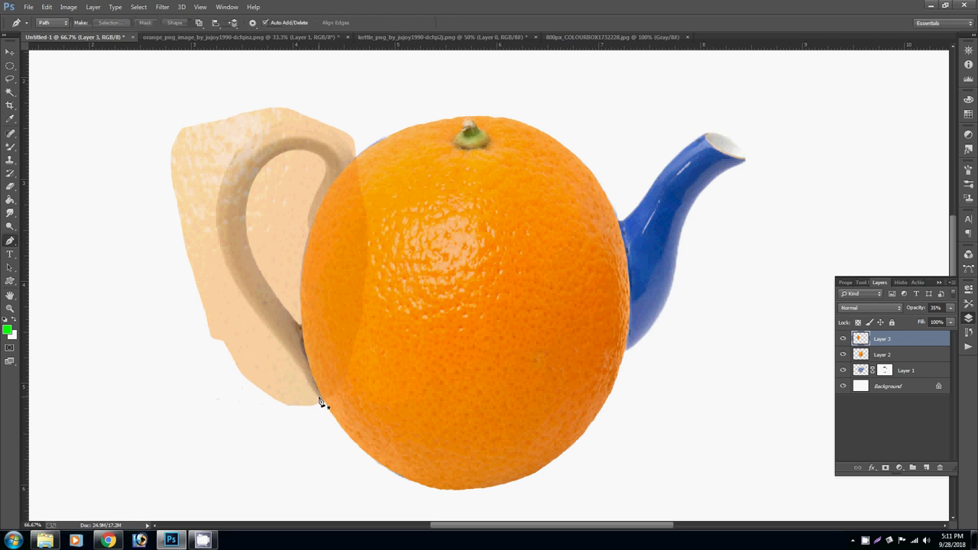
# Start a pen path at the handle's bottom and curve it up the outer edge
pyautogui.click(320, 402)
pyautogui.moveTo(247, 295); pyautogui.dragTo(237, 282)
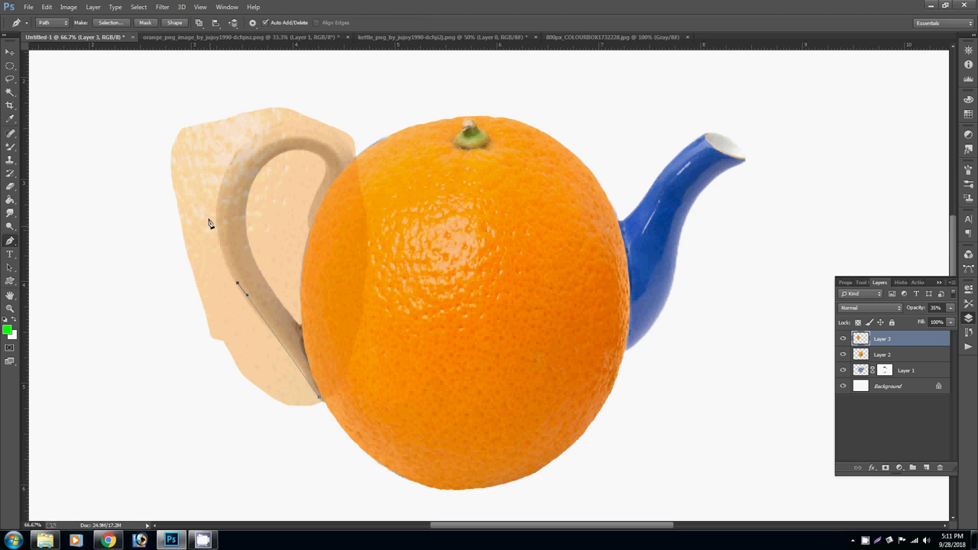
pyautogui.moveTo(232, 155); pyautogui.dragTo(279, 120)
pyautogui.moveTo(233, 156); pyautogui.dragTo(245, 149)
pyautogui.moveTo(200, 185)
pyautogui.mouseDown()
pyautogui.moveTo(172, 203)
pyautogui.moveTo(197, 209)
pyautogui.mouseUp()
pyautogui.moveTo(266, 109); pyautogui.dragTo(267, 114)
pyautogui.keyDown('alt'); pyautogui.click(234, 156); pyautogui.keyUp('alt')
# Continue the pen path over the handle's top and begin down its inner edge
pyautogui.click(328, 127)
pyautogui.moveTo(324, 127)
pyautogui.mouseDown()
pyautogui.moveTo(374, 155)
pyautogui.moveTo(353, 188)
pyautogui.mouseUp()
pyautogui.click(352, 158)
pyautogui.keyDown('alt'); pyautogui.click(352, 162); pyautogui.keyUp('alt')
pyautogui.moveTo(312, 225); pyautogui.dragTo(310, 205)
# Extend the pen path with curved anchors down the handle's inner edge toward the orange body
pyautogui.scroll(1, 321, 189)
pyautogui.scroll(1, 321, 189)
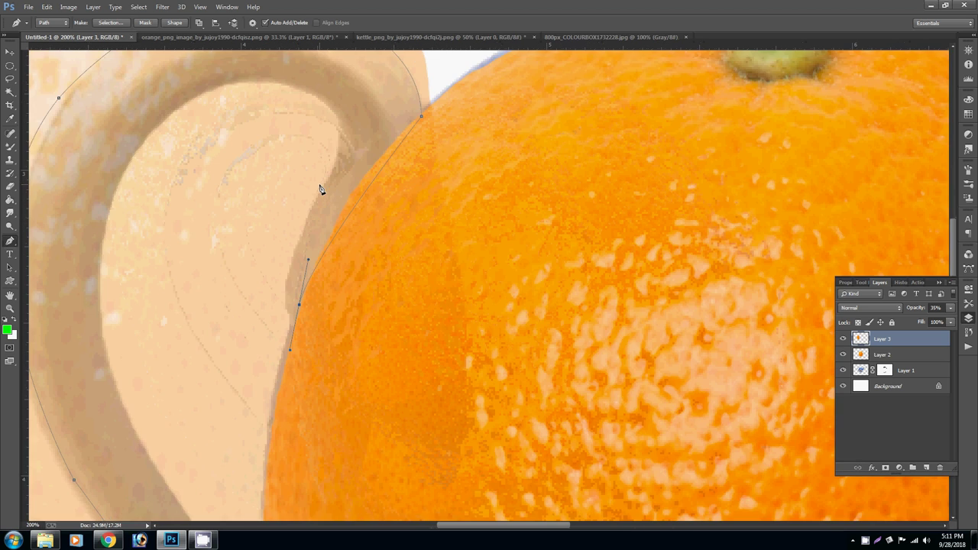
pyautogui.keyDown('alt'); pyautogui.click(299, 305); pyautogui.keyUp('alt')
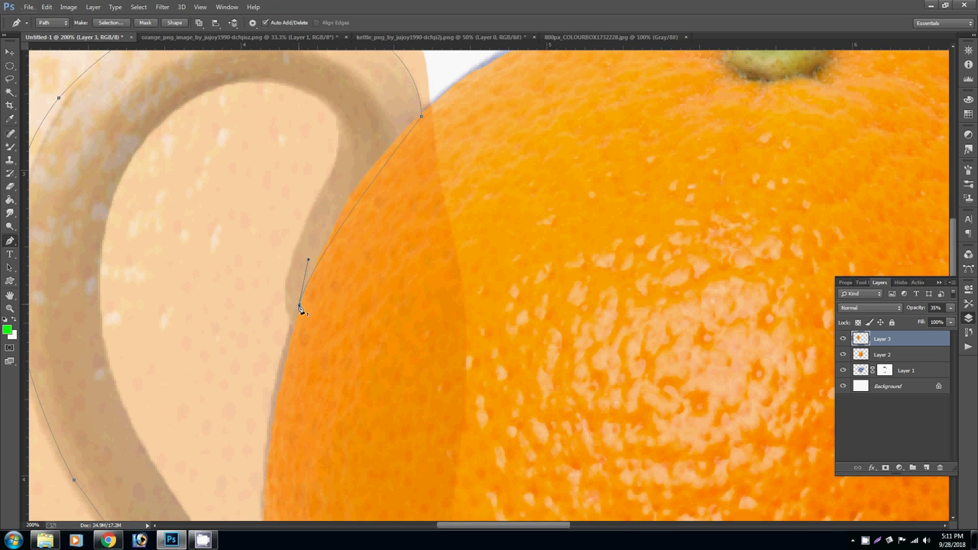
pyautogui.click(292, 320)
pyautogui.moveTo(288, 289); pyautogui.dragTo(288, 265)
pyautogui.hotkey('ctrl', 'z')
pyautogui.moveTo(300, 305); pyautogui.dragTo(296, 322)
pyautogui.moveTo(293, 249); pyautogui.dragTo(334, 175)
pyautogui.moveTo(215, 88)
pyautogui.mouseDown()
pyautogui.moveTo(70, 140)
pyautogui.moveTo(49, 106)
pyautogui.mouseUp()
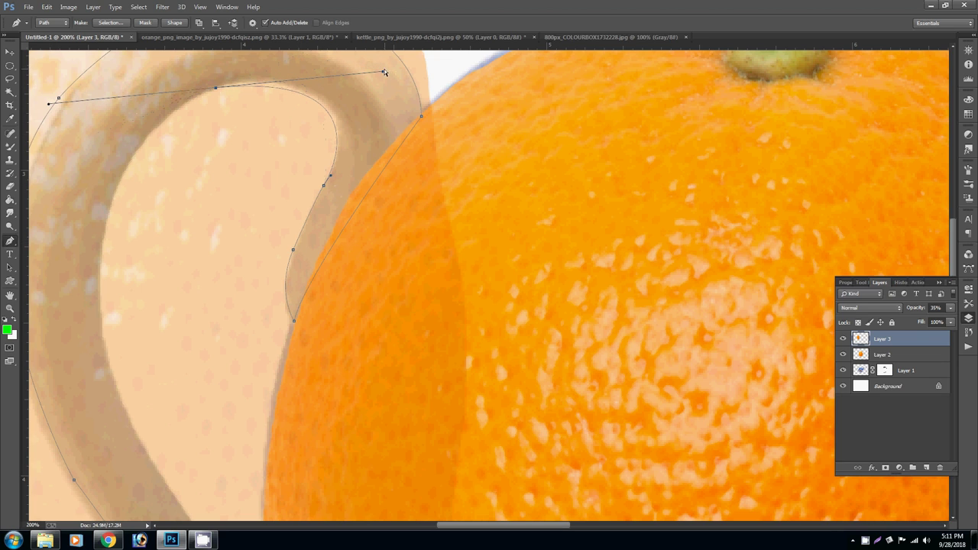
pyautogui.moveTo(385, 72); pyautogui.dragTo(398, 64)
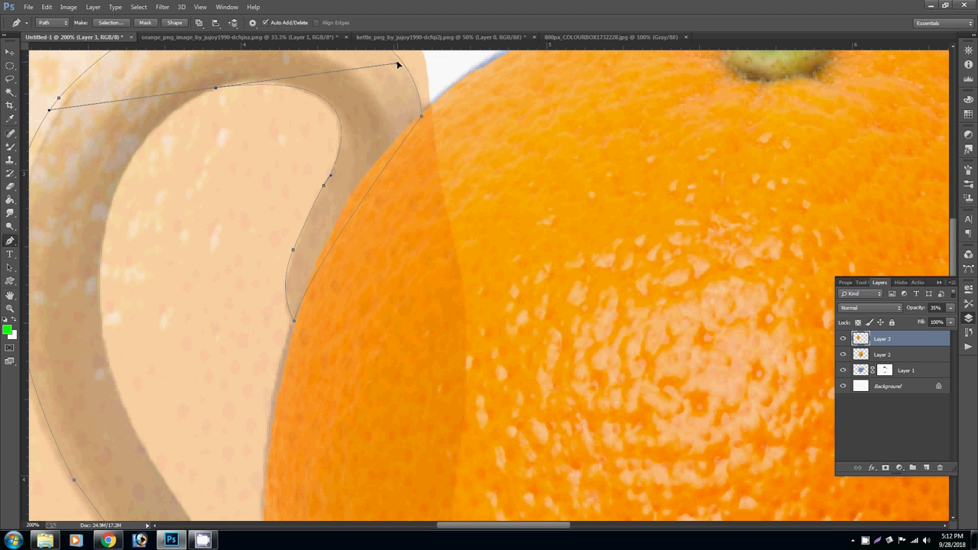
pyautogui.moveTo(397, 64)
pyautogui.mouseDown()
pyautogui.moveTo(381, 52)
pyautogui.moveTo(370, 72)
pyautogui.mouseUp()
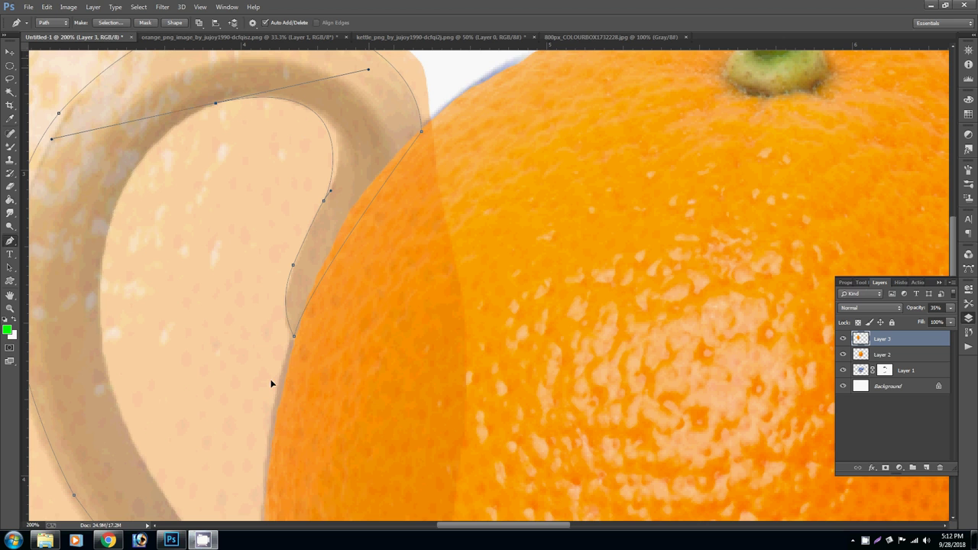
pyautogui.rightClick(387, 539)
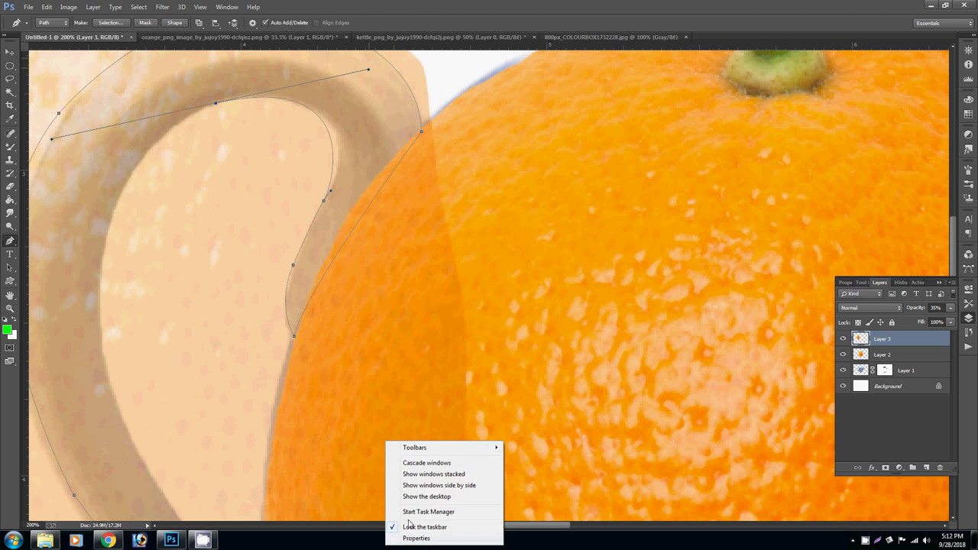
pyautogui.click(415, 512)
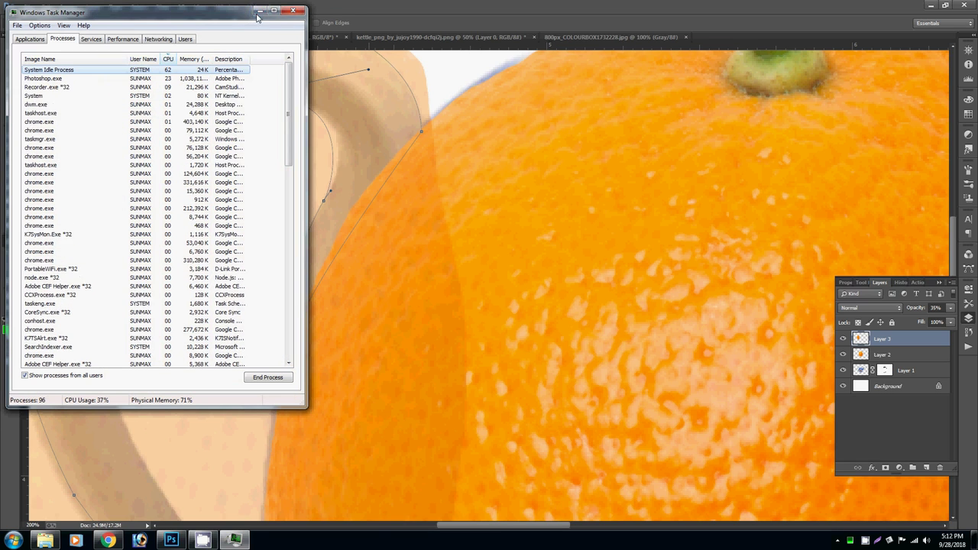
pyautogui.click(259, 10)
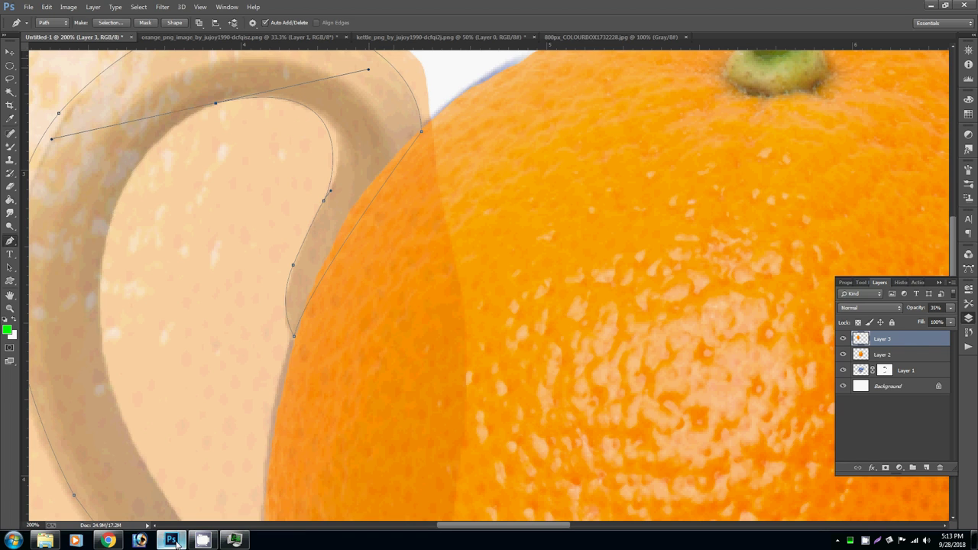
pyautogui.rightClick(233, 542)
pyautogui.click(205, 516)
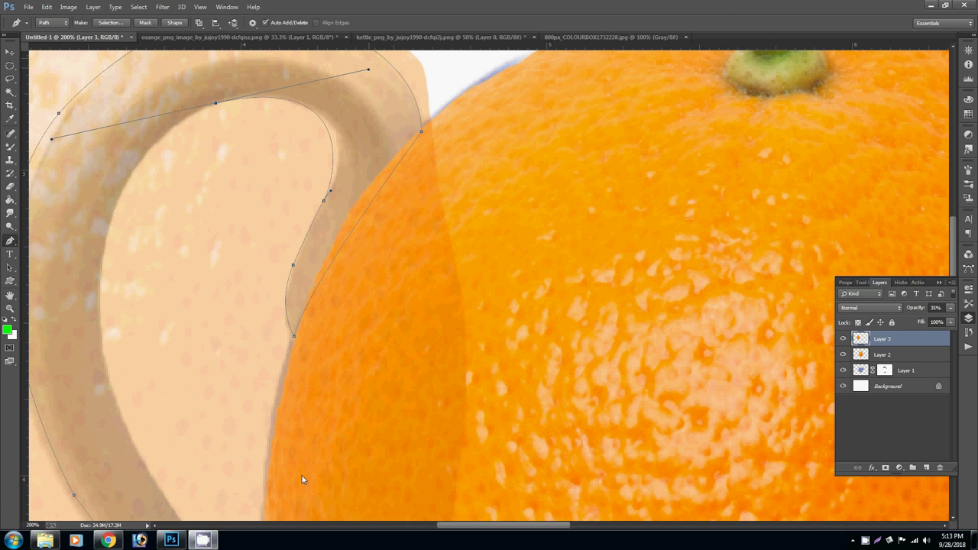
pyautogui.click(853, 541)
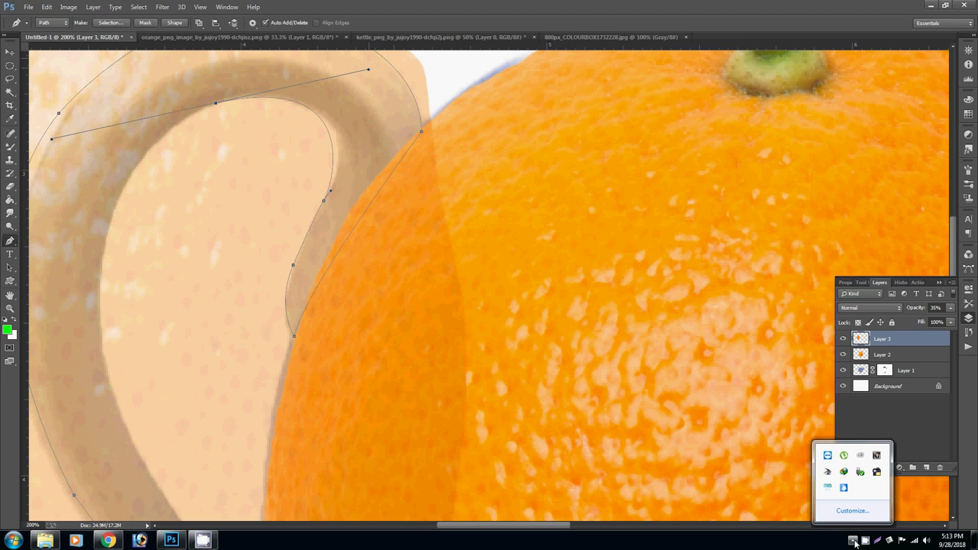
pyautogui.click(828, 489)
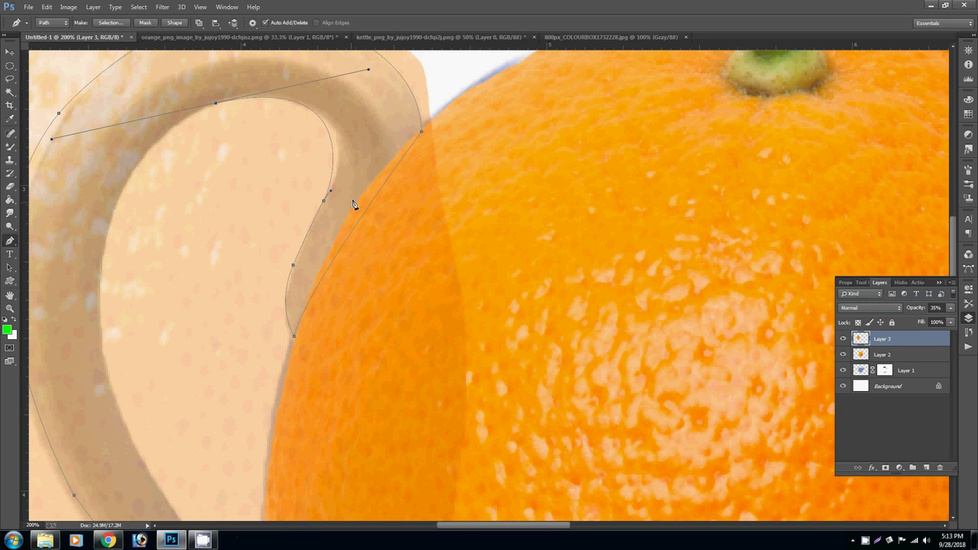
# Add curved anchors hugging the handle's inner edge, reverting one misshapen curve
pyautogui.moveTo(330, 191); pyautogui.dragTo(354, 203)
pyautogui.hotkey('ctrl', 'z')
pyautogui.keyDown('alt'); pyautogui.click(217, 103); pyautogui.keyUp('alt')
pyautogui.moveTo(294, 219); pyautogui.dragTo(302, 192)
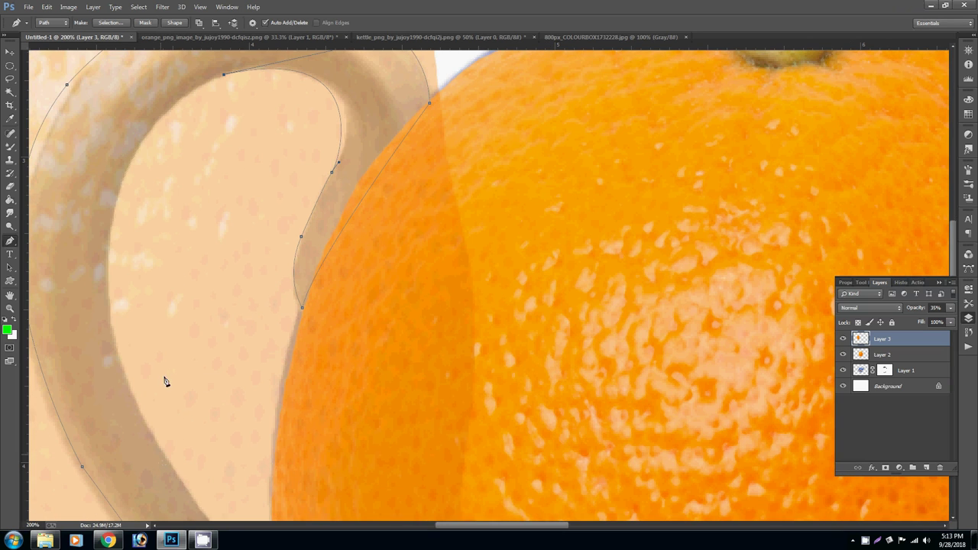
pyautogui.click(161, 454)
pyautogui.moveTo(189, 275); pyautogui.dragTo(105, 236)
pyautogui.moveTo(141, 156); pyautogui.dragTo(194, 94)
pyautogui.moveTo(163, 132); pyautogui.dragTo(159, 120)
# Extend the path down the handle and finish it at the handle's base
pyautogui.moveTo(234, 387); pyautogui.dragTo(229, 280)
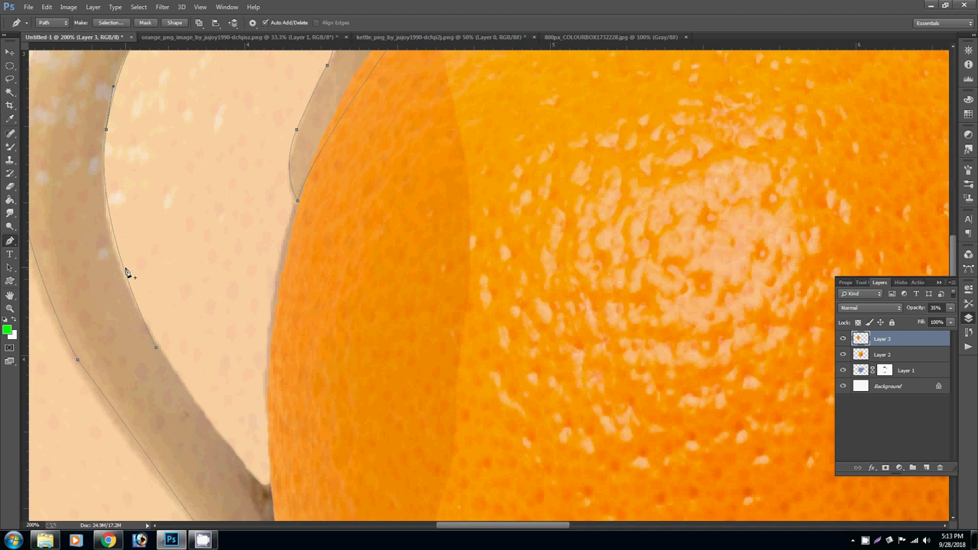
pyautogui.moveTo(119, 269); pyautogui.dragTo(133, 314)
pyautogui.moveTo(255, 474); pyautogui.dragTo(204, 263)
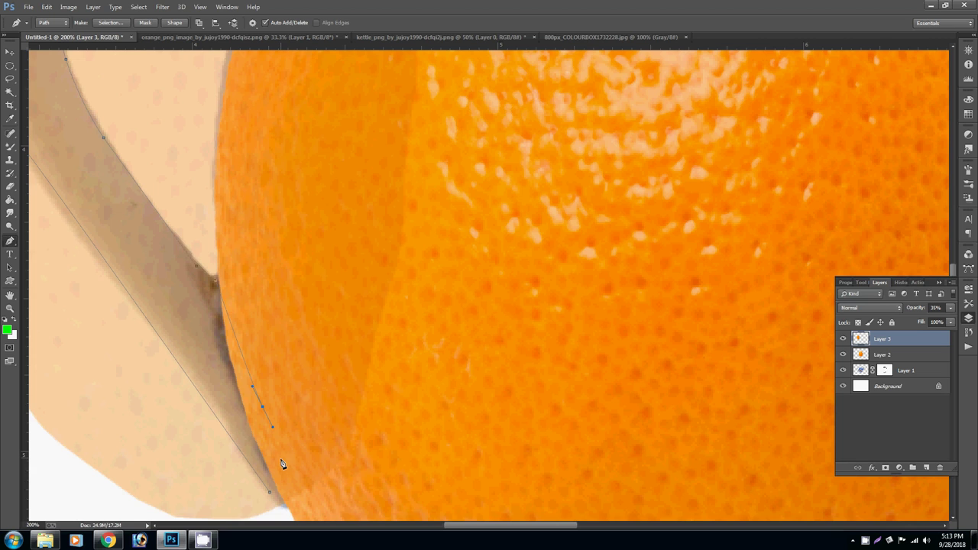
pyautogui.moveTo(285, 499)
pyautogui.mouseDown()
pyautogui.moveTo(288, 516)
pyautogui.moveTo(271, 506)
pyautogui.mouseUp()
pyautogui.click(288, 511)
# Turn the traced path into a selection and mask Layer 3 to the handle shape
pyautogui.hotkey('ctrl', 'Return')
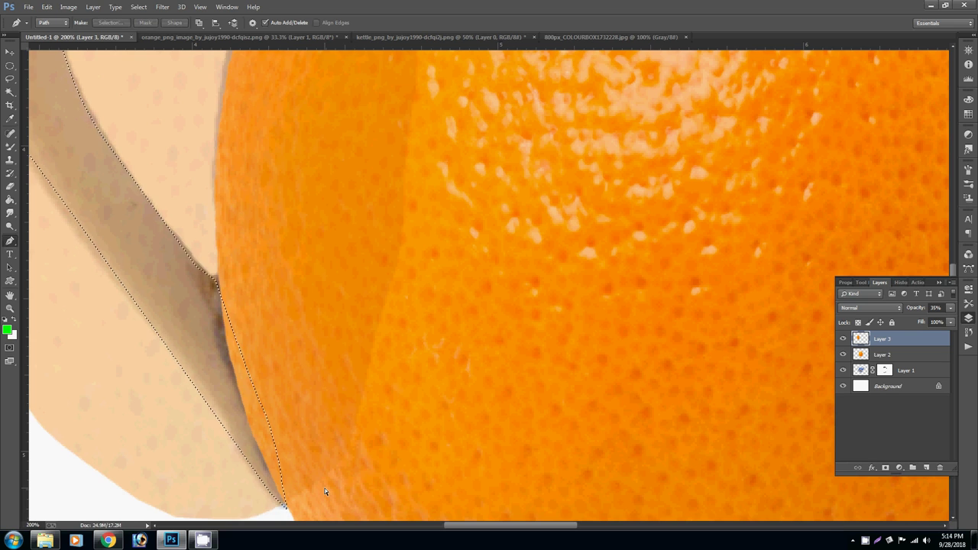
pyautogui.rightClick(243, 406)
pyautogui.click(275, 410)
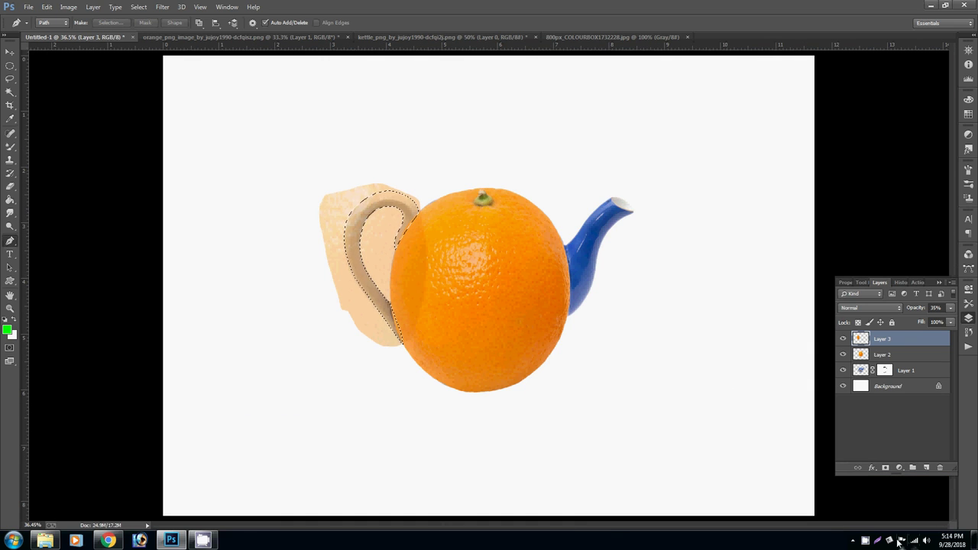
pyautogui.click(886, 468)
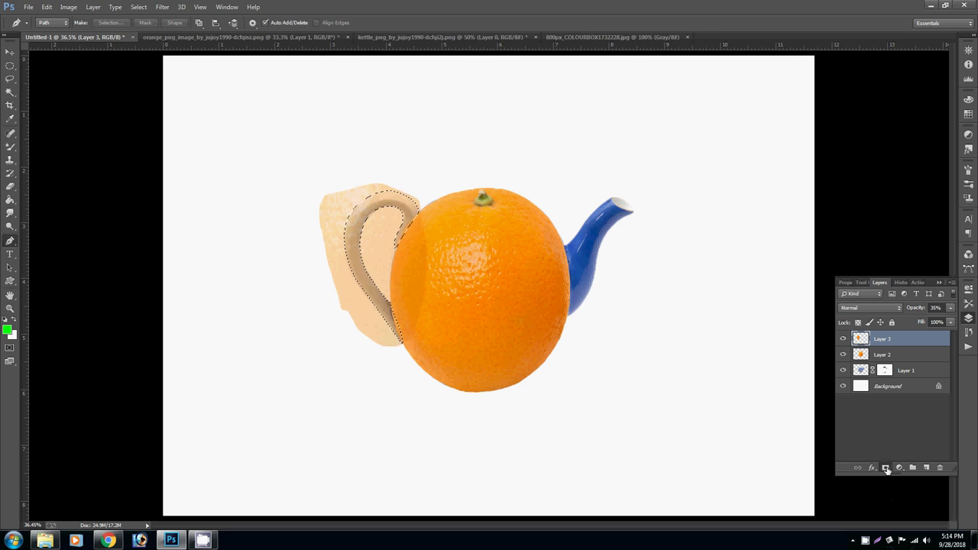
# Raise Layer 3's opacity to 86%, zoom in on the handle, and hide Layer 1 to check
pyautogui.click(860, 339)
pyautogui.click(951, 307)
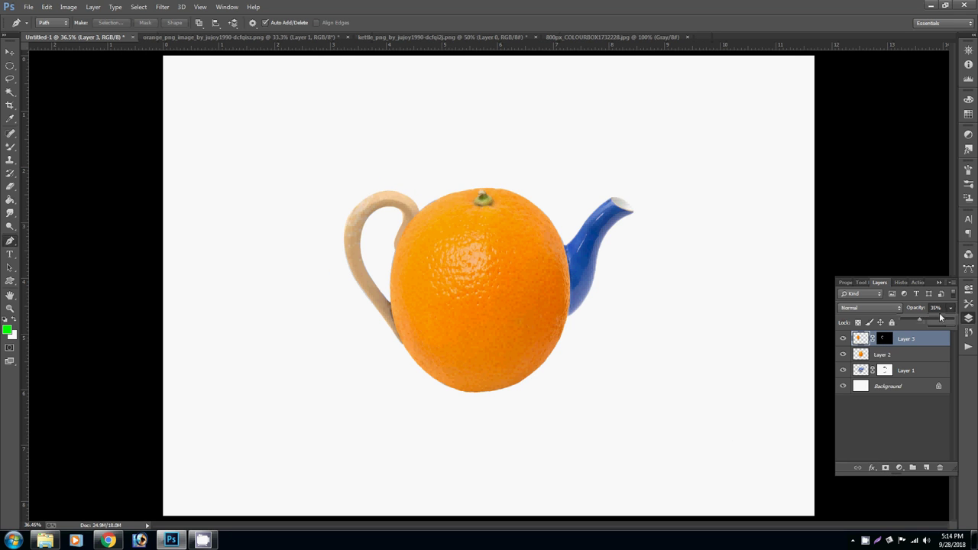
pyautogui.moveTo(917, 320); pyautogui.dragTo(947, 324)
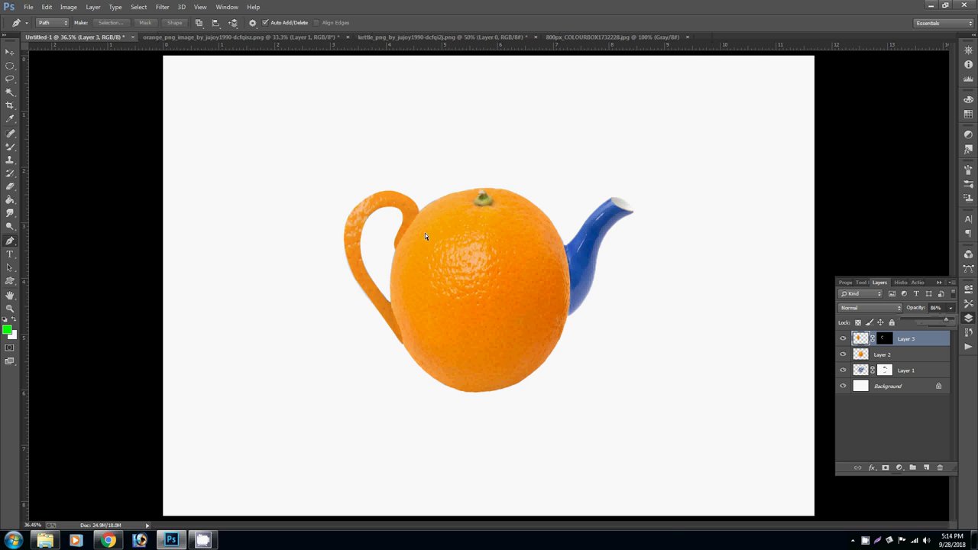
pyautogui.keyDown('ctrl'); pyautogui.click(354, 217); pyautogui.keyUp('ctrl')
pyautogui.keyDown('ctrl'); pyautogui.click(354, 217); pyautogui.keyUp('ctrl')
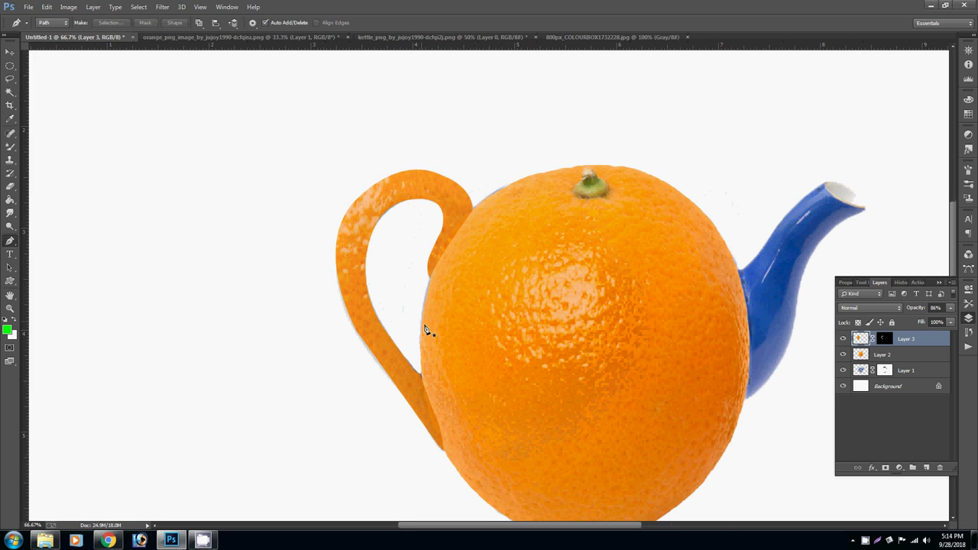
pyautogui.press('v')
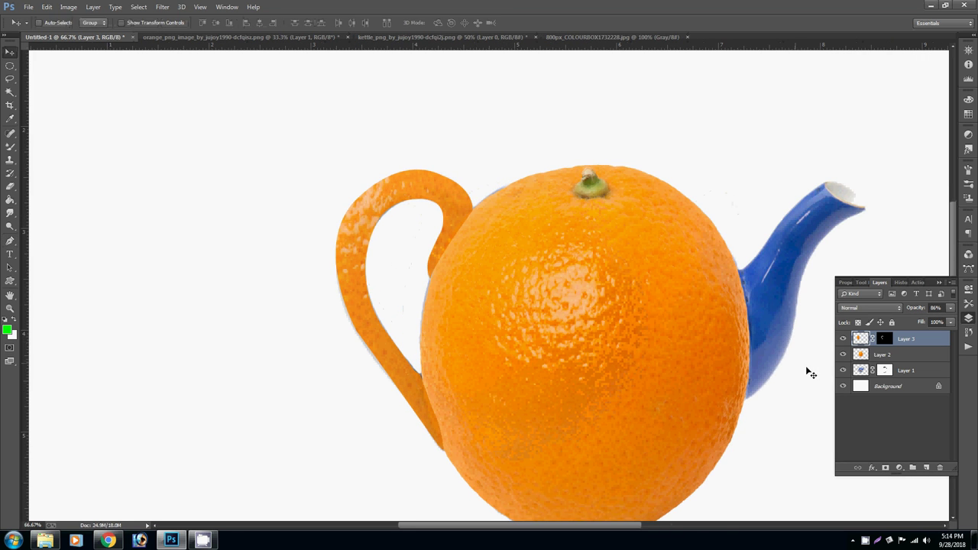
pyautogui.click(843, 371)
# Show Layer 1 again and erase the blue fringe on its mask along the handle and body edge
pyautogui.click(844, 370)
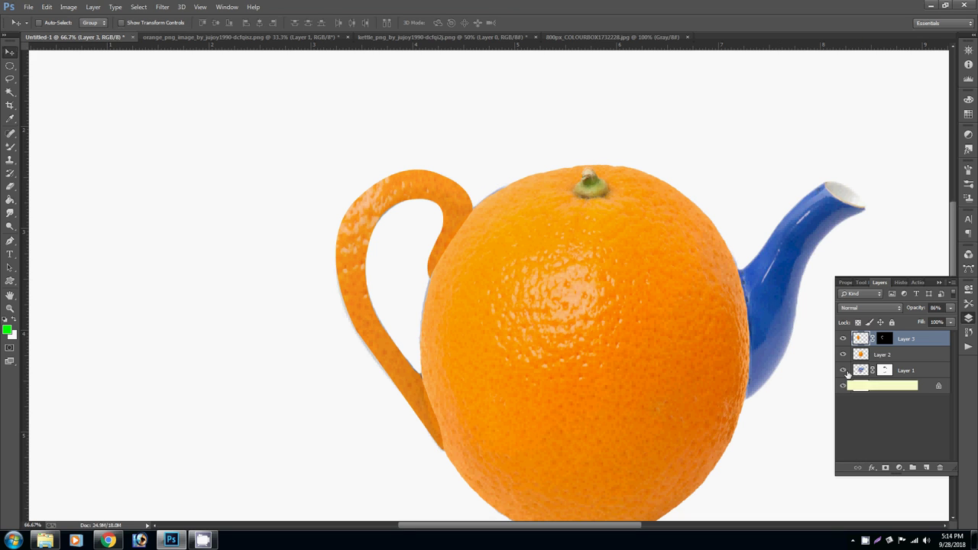
pyautogui.click(884, 371)
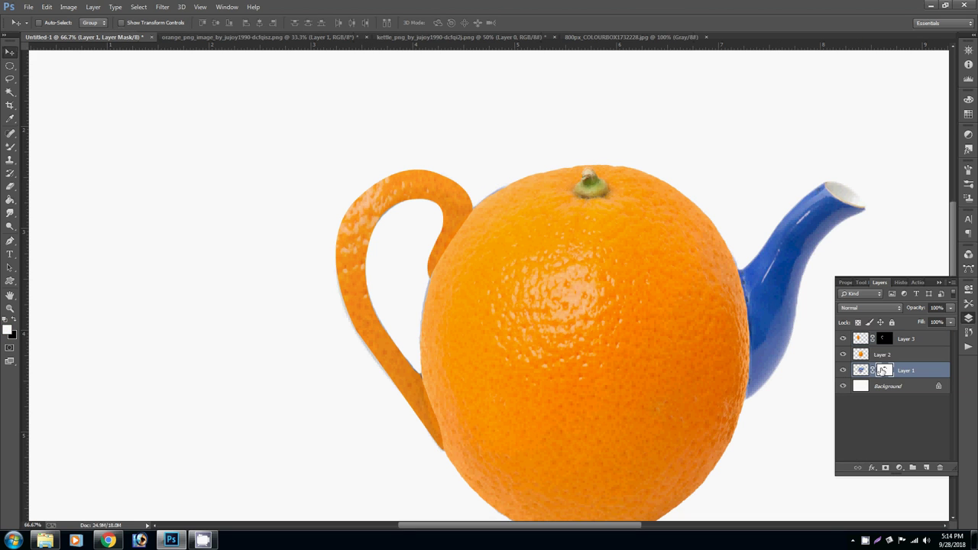
pyautogui.press('e')
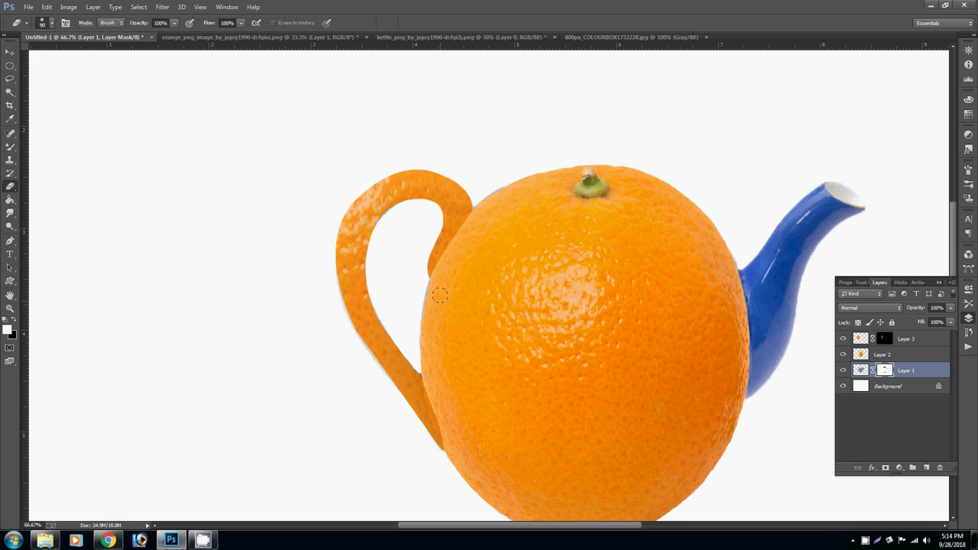
pyautogui.moveTo(410, 269)
pyautogui.mouseDown()
pyautogui.moveTo(442, 436)
pyautogui.moveTo(367, 357)
pyautogui.moveTo(327, 261)
pyautogui.mouseUp()
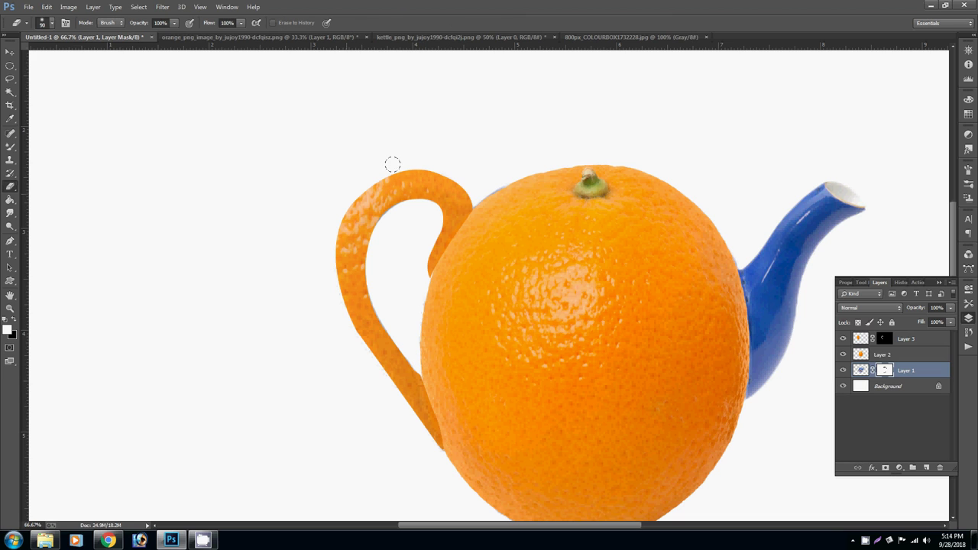
pyautogui.moveTo(451, 190); pyautogui.dragTo(368, 217)
pyautogui.moveTo(357, 301); pyautogui.dragTo(450, 429)
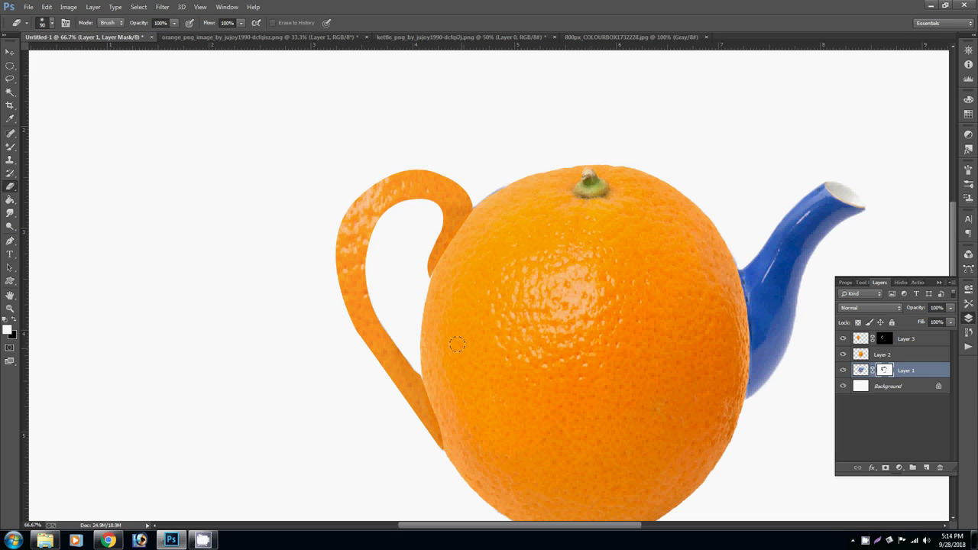
# Warp the Layer 3 handle, bending its shape slightly to the right
pyautogui.press('v')
pyautogui.click(862, 339)
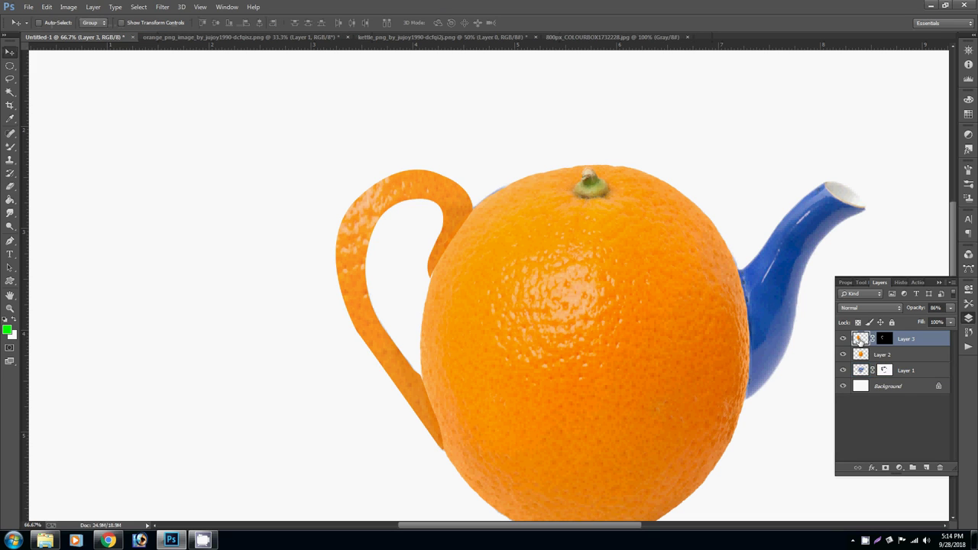
pyautogui.hotkey('ctrl', 't')
pyautogui.rightClick(415, 311)
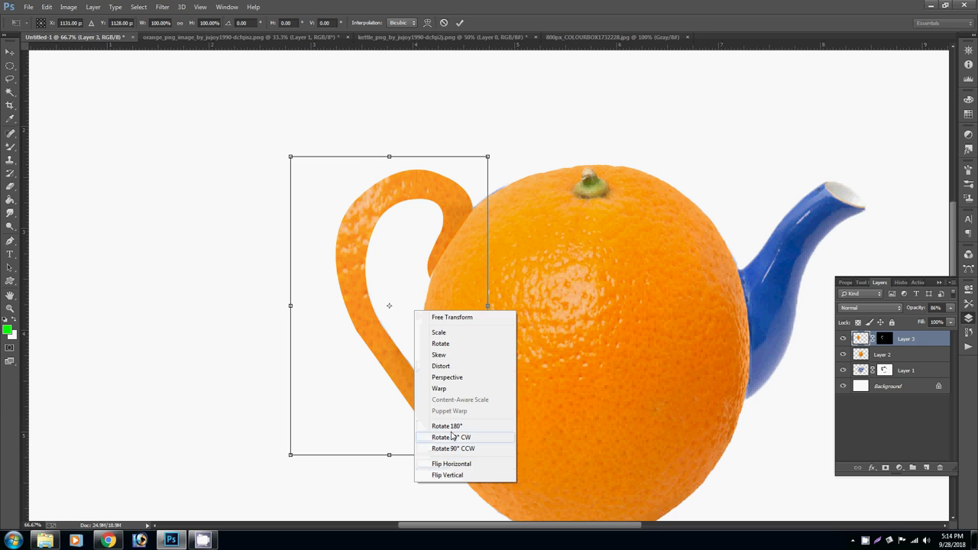
pyautogui.click(443, 388)
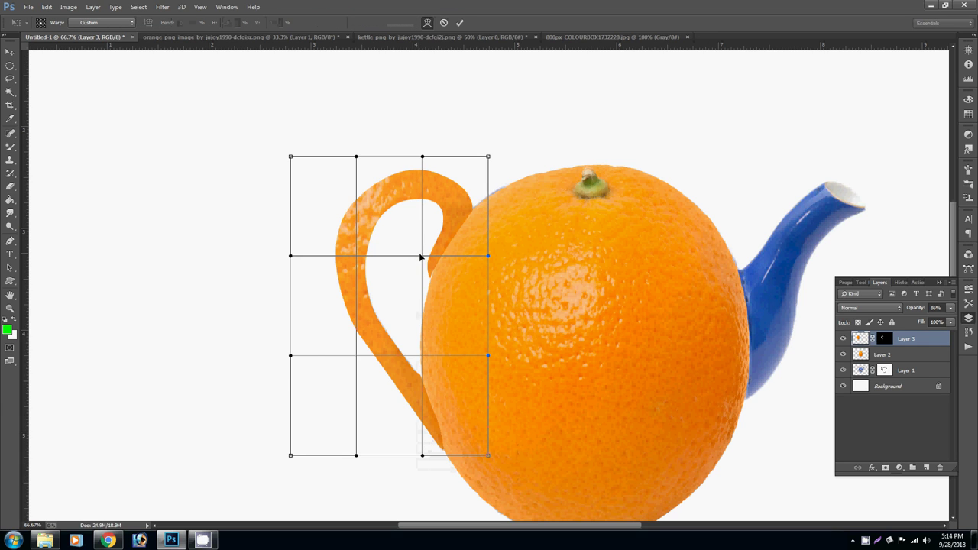
pyautogui.moveTo(420, 258); pyautogui.dragTo(454, 259)
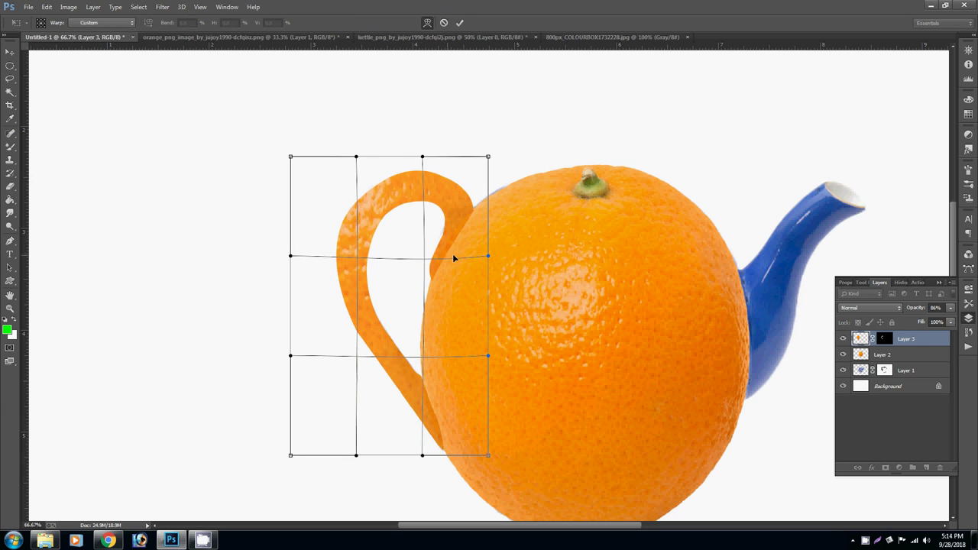
pyautogui.press('Return')
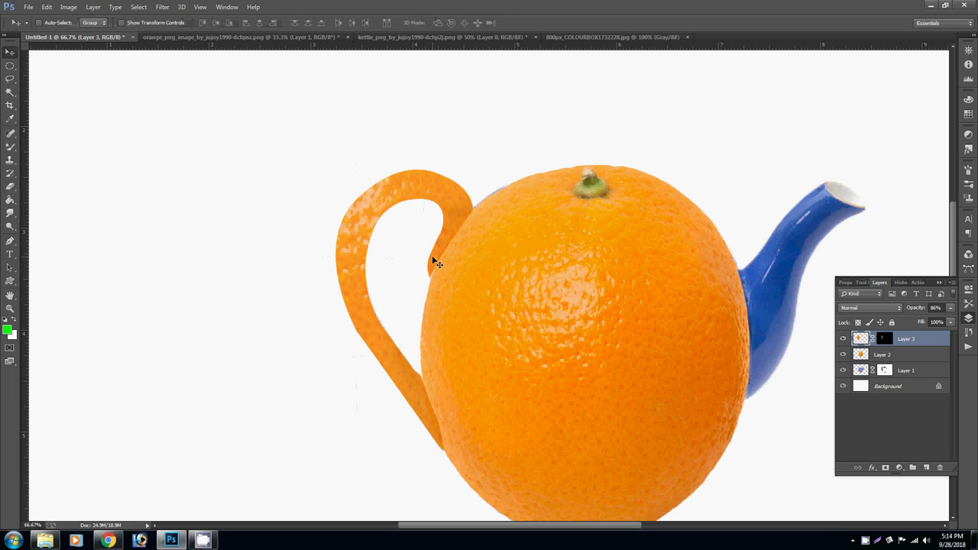
# Warp the handle again, pushing its right side out and reshaping its top-right corner
pyautogui.hotkey('ctrl', 't')
pyautogui.rightClick(432, 257)
pyautogui.click(480, 336)
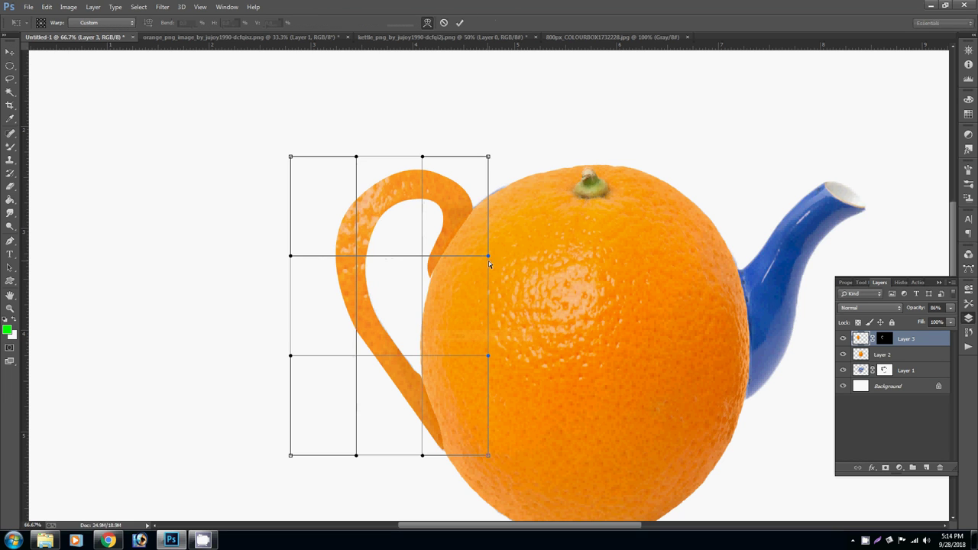
pyautogui.moveTo(490, 256); pyautogui.dragTo(495, 257)
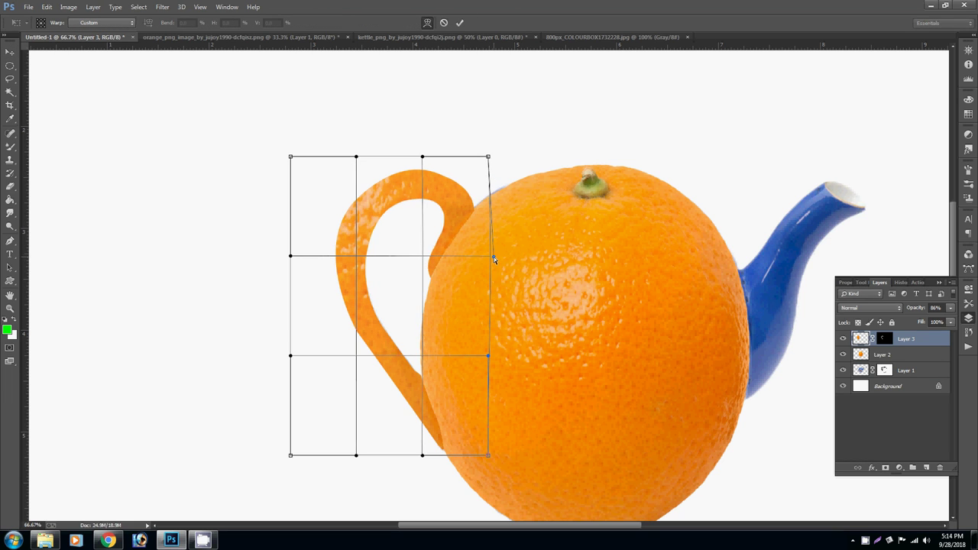
pyautogui.moveTo(490, 157); pyautogui.dragTo(490, 155)
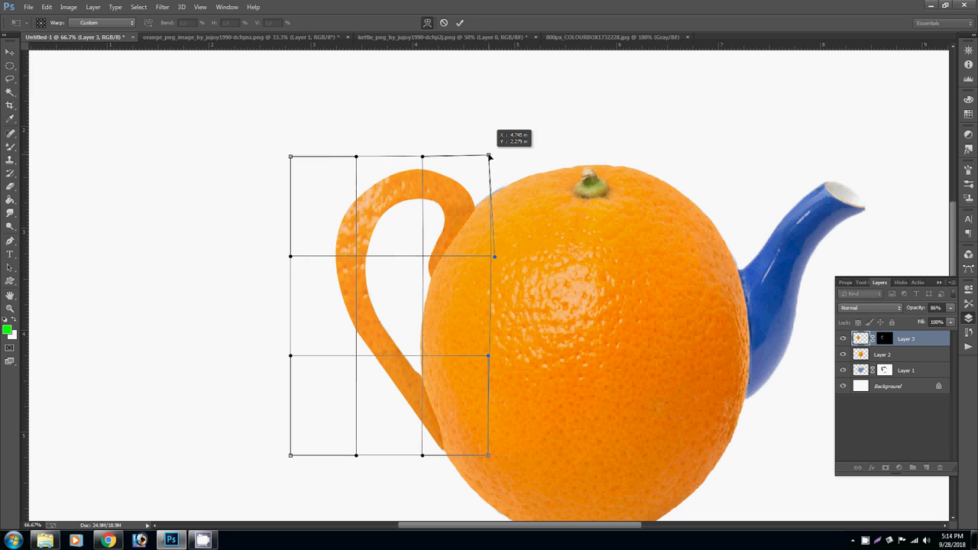
pyautogui.press('Return')
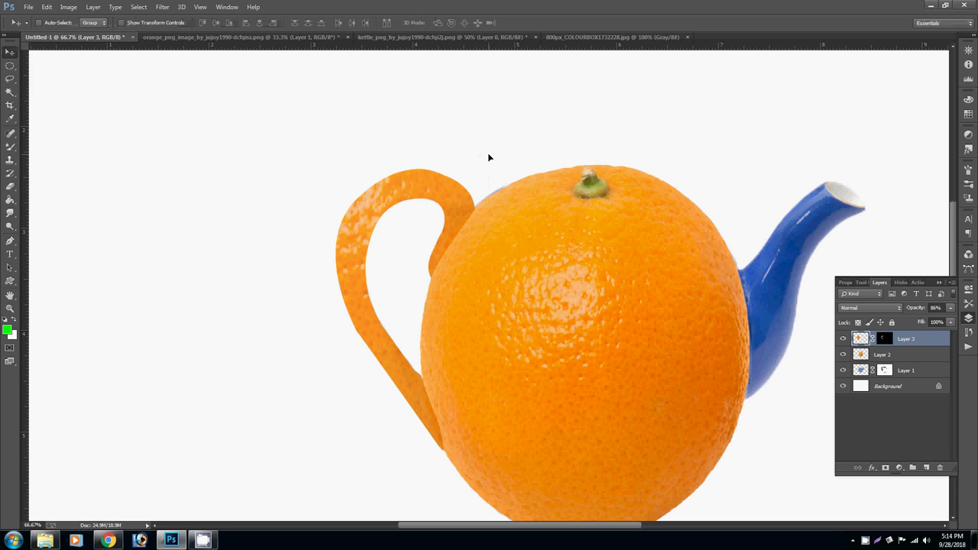
# Test Layer 3 below and back above the orange body, then make Layer 2 active
pyautogui.hotkey('ctrl', '[')
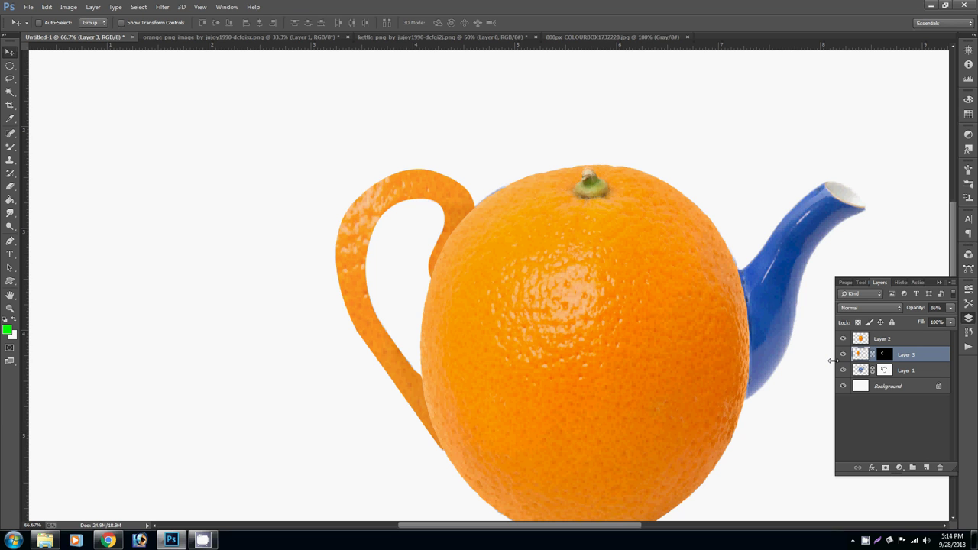
pyautogui.hotkey('ctrl', ']')
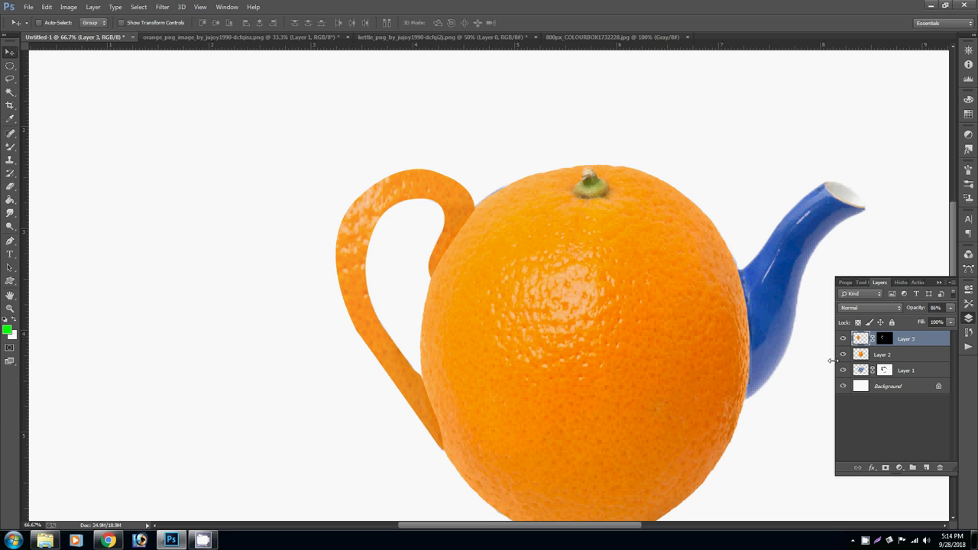
pyautogui.scroll(1, 498, 299)
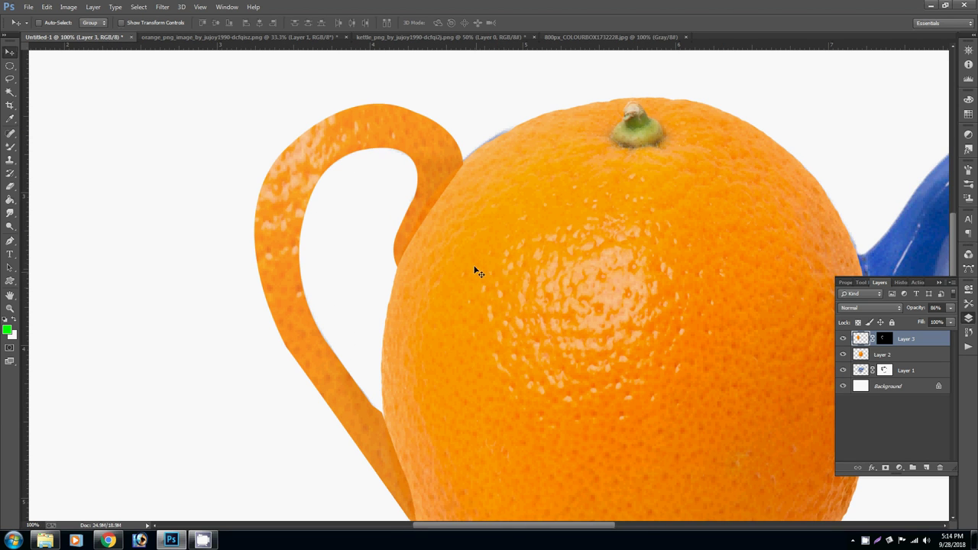
pyautogui.rightClick(475, 272)
pyautogui.click(496, 272)
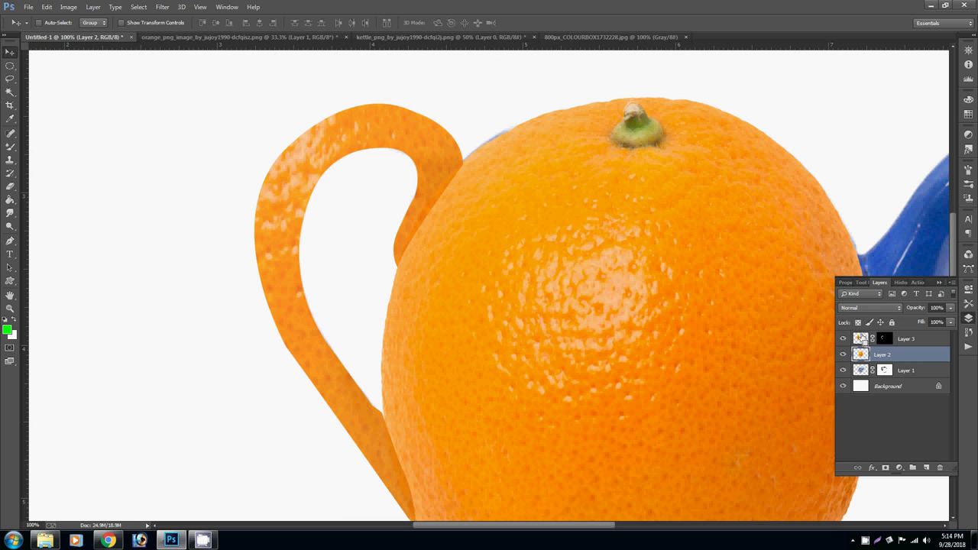
# Load Layer 3's handle mask as a selection and target the layer's pixels
pyautogui.keyDown('ctrl'); pyautogui.click(862, 340); pyautogui.keyUp('ctrl')
pyautogui.click(861, 344)
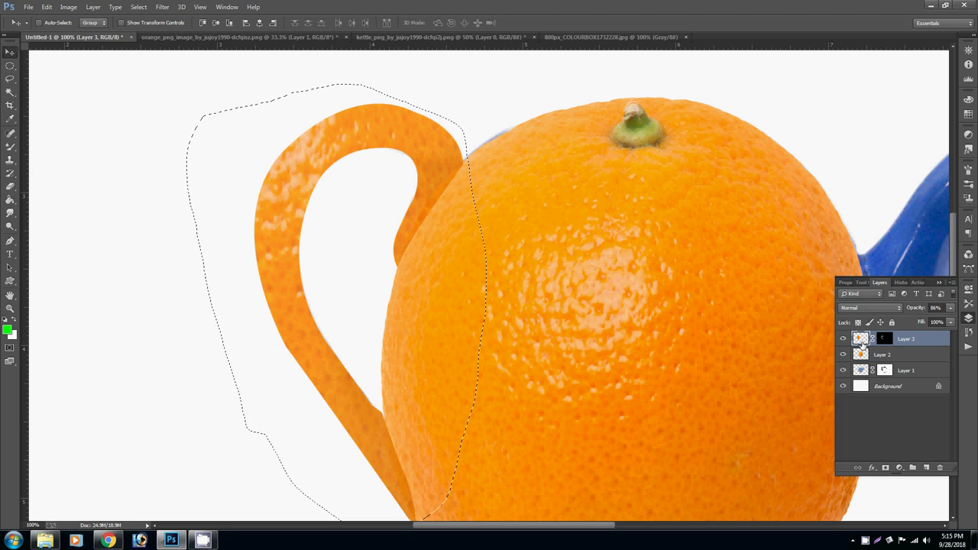
pyautogui.hotkey('ctrl', 'd')
pyautogui.click(886, 339)
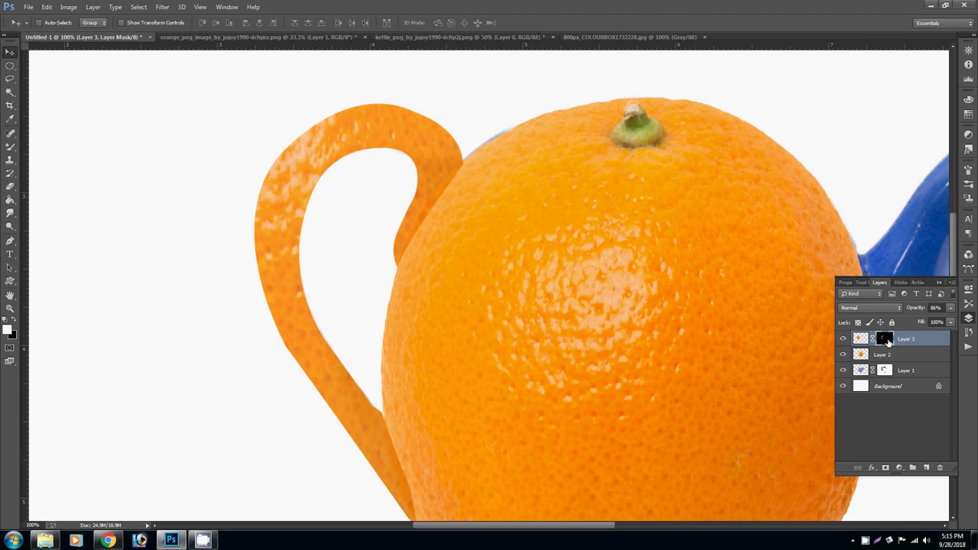
pyautogui.keyDown('ctrl'); pyautogui.click(886, 342); pyautogui.keyUp('ctrl')
pyautogui.click(860, 338)
# Sample the orange body and set the Mixer Brush foreground colour to ff7a00
pyautogui.press('u')
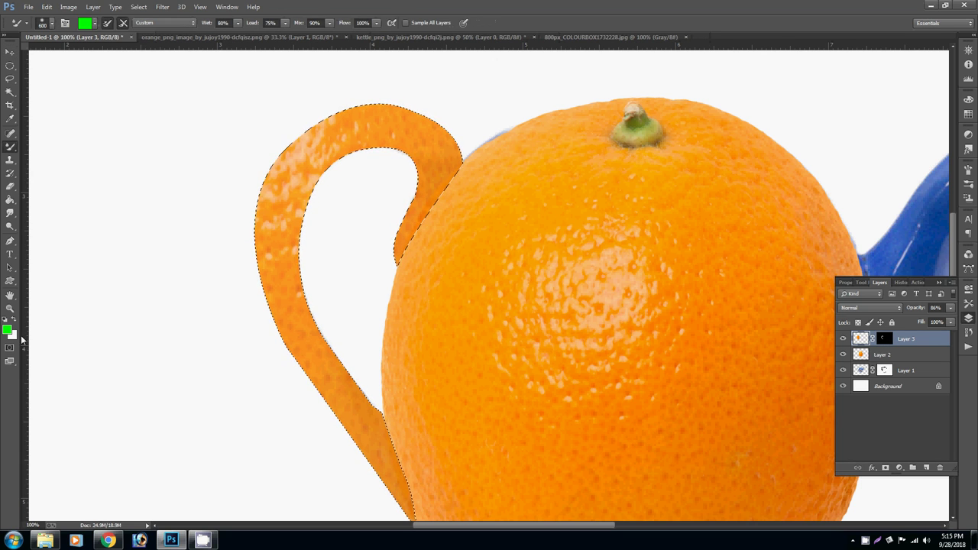
pyautogui.click(7, 330)
pyautogui.click(391, 332)
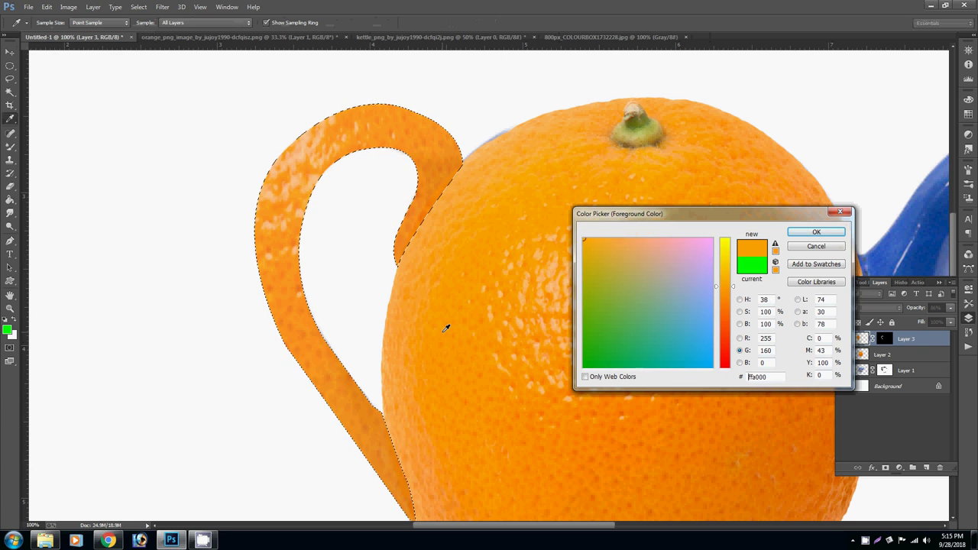
pyautogui.click(740, 299)
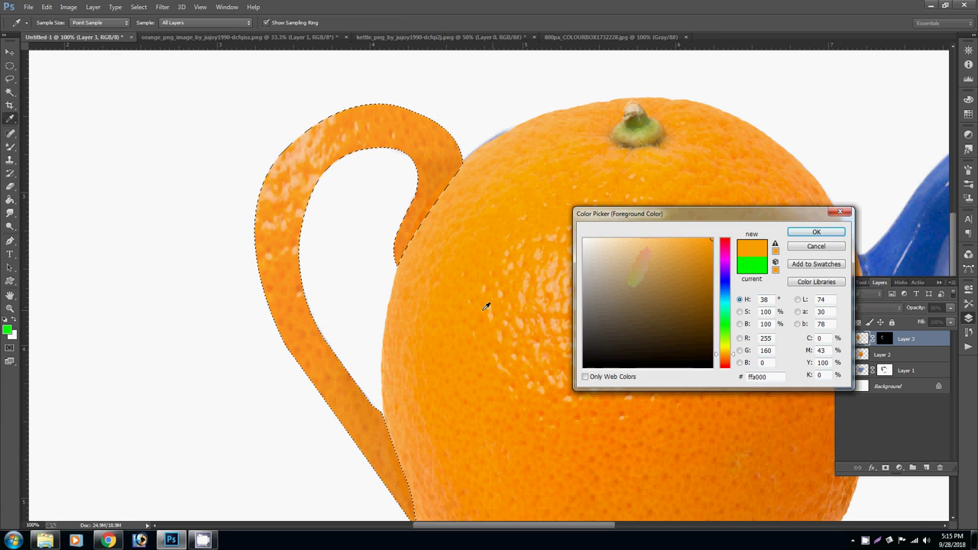
pyautogui.click(486, 305)
pyautogui.click(303, 306)
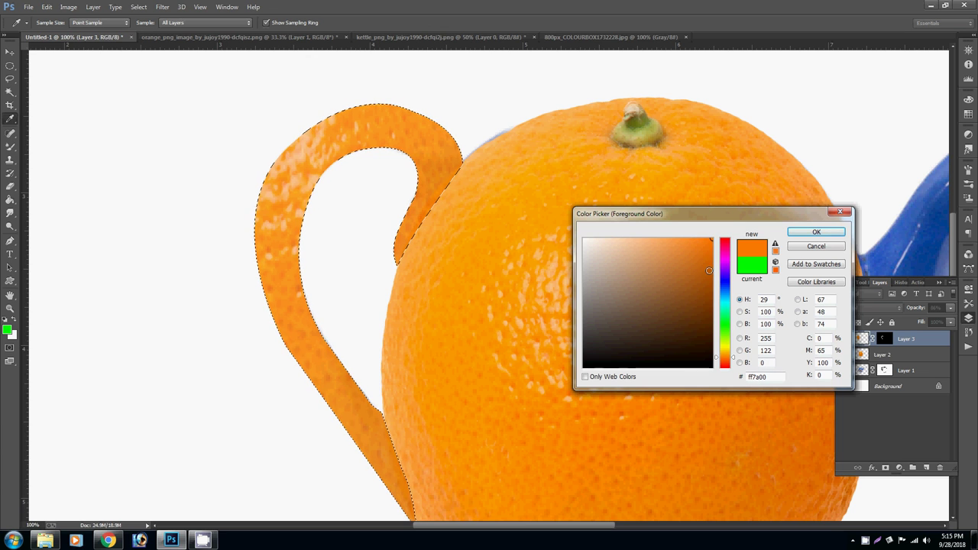
pyautogui.click(813, 234)
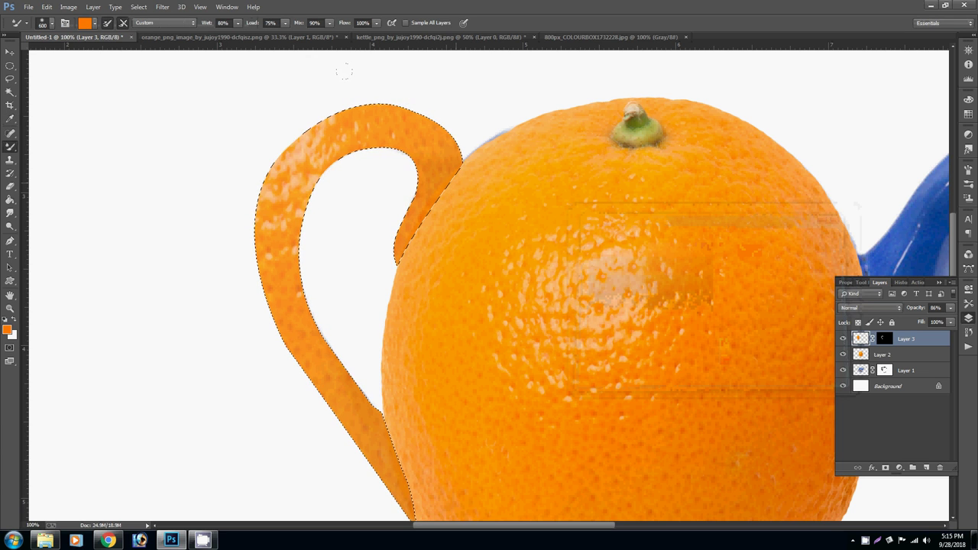
# Set the Mixer Brush to Wet 100% and Load 100% with brush size 125
pyautogui.press('[')
pyautogui.press('[')
pyautogui.press('[')
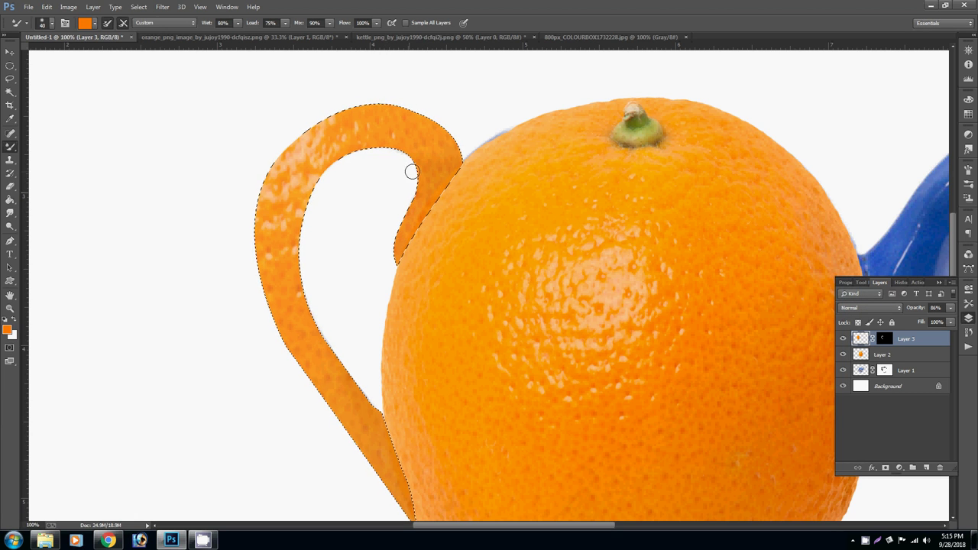
pyautogui.press(']')
pyautogui.press(']')
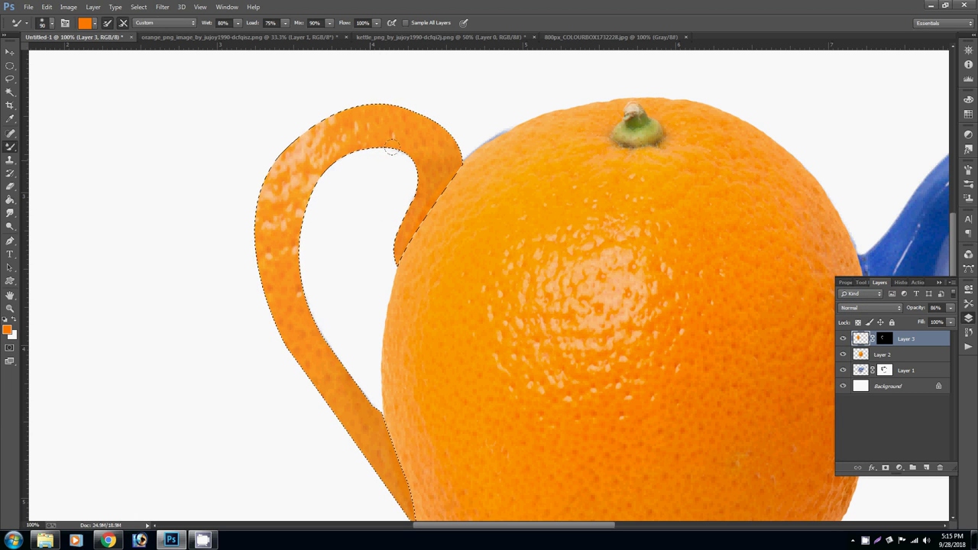
pyautogui.moveTo(237, 22); pyautogui.dragTo(328, 36)
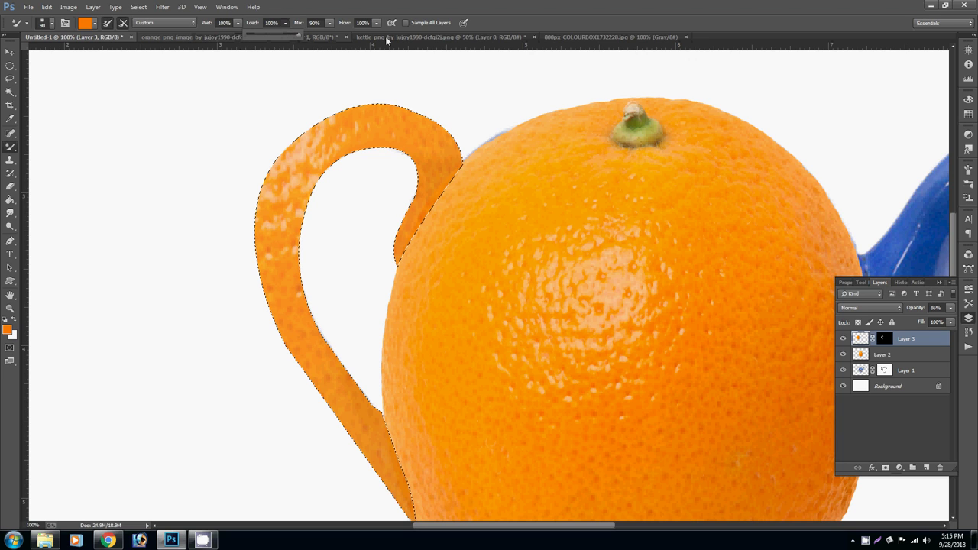
pyautogui.click(329, 23)
pyautogui.click(342, 183)
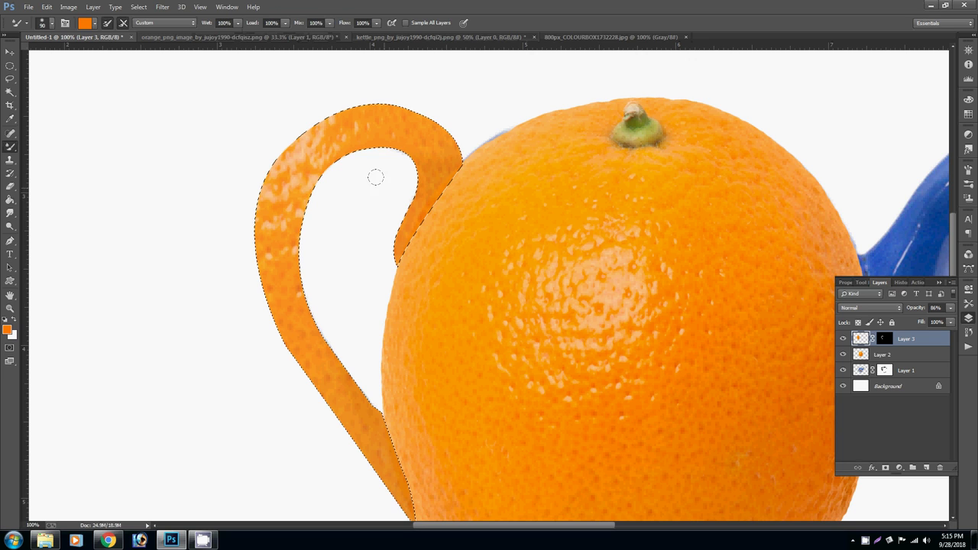
pyautogui.press(']')
pyautogui.press(']')
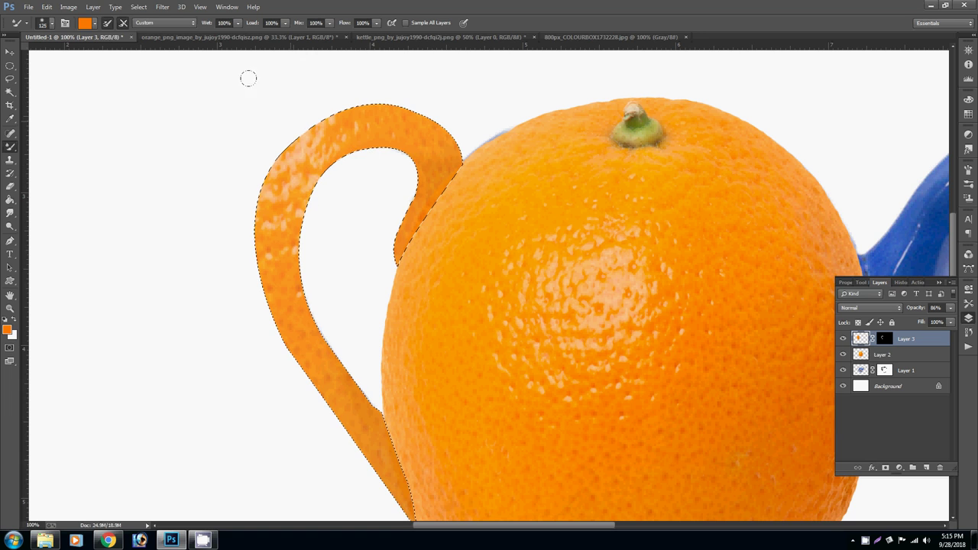
# Blend the handle's pale inner edge using darker orange ba5900
pyautogui.click(85, 23)
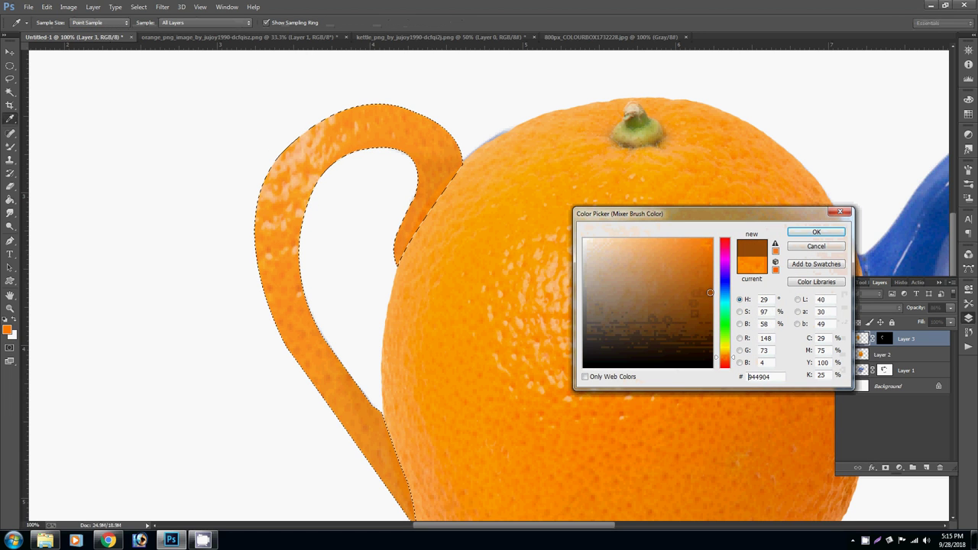
pyautogui.click(713, 273)
pyautogui.click(817, 232)
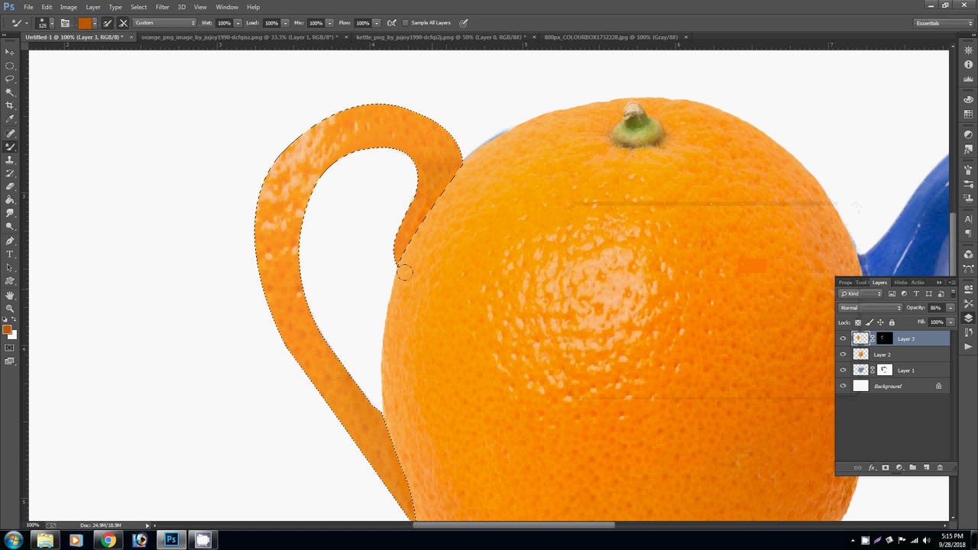
pyautogui.moveTo(333, 163); pyautogui.dragTo(295, 257)
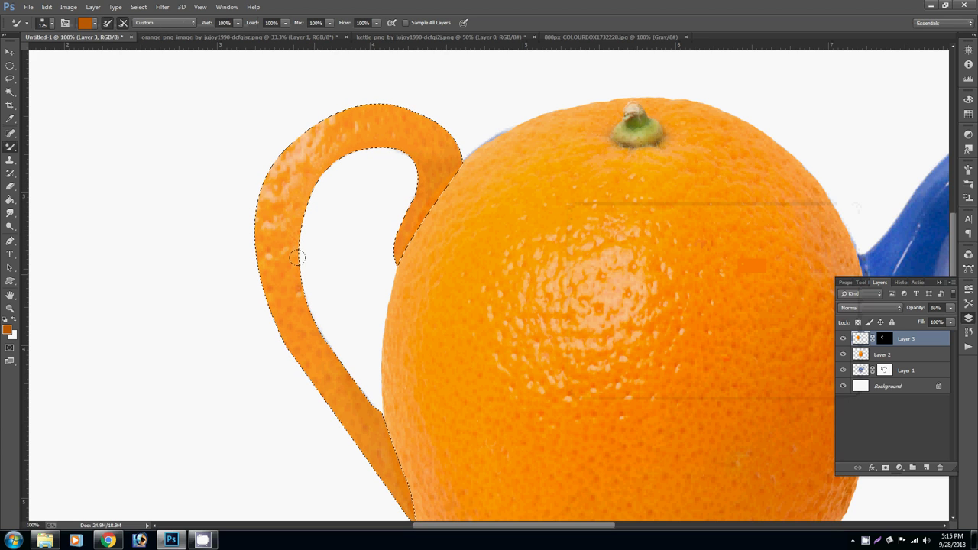
pyautogui.rightClick(10, 147)
pyautogui.click(45, 146)
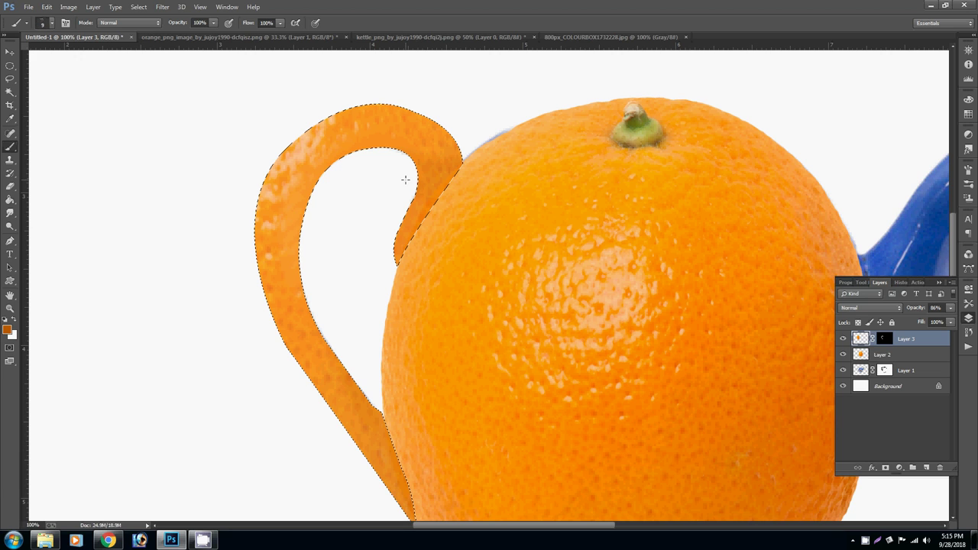
# Try a dark shadow stroke along the handle's inner top edge, then undo it
pyautogui.rightClick(340, 190)
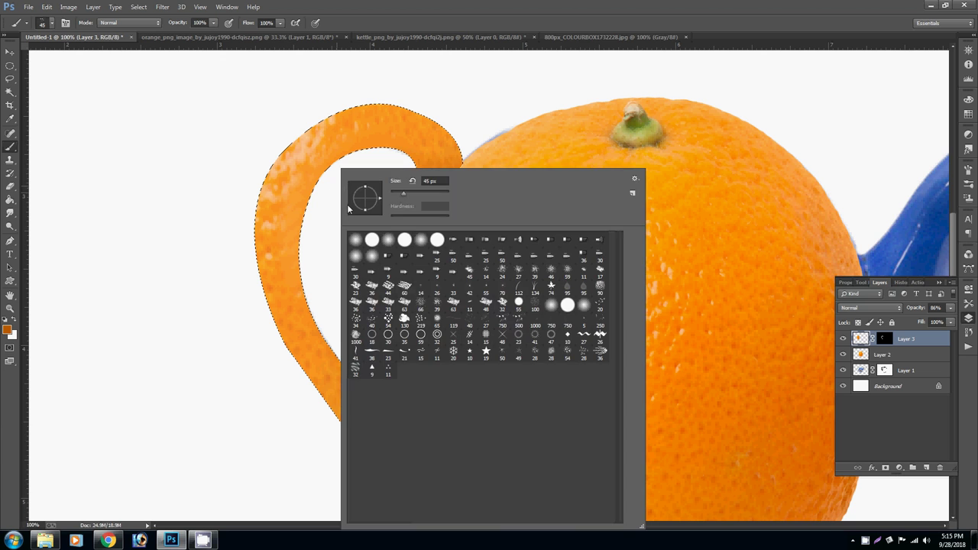
pyautogui.press('Return')
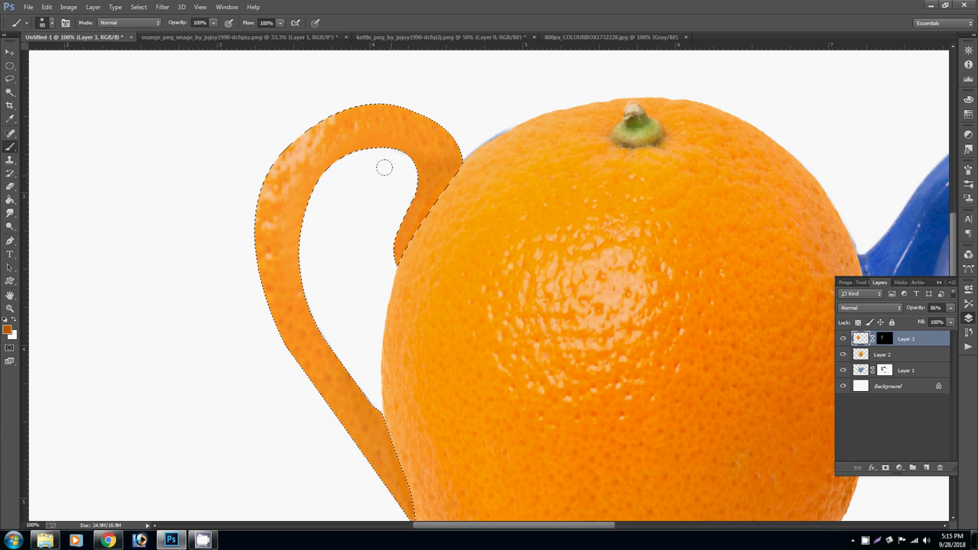
pyautogui.moveTo(402, 155)
pyautogui.mouseDown()
pyautogui.moveTo(335, 157)
pyautogui.moveTo(331, 357)
pyautogui.mouseUp()
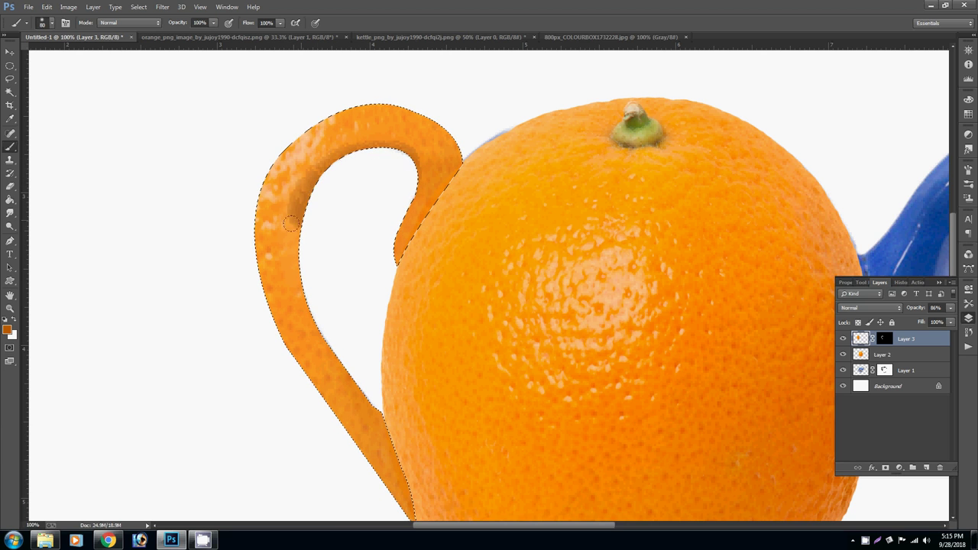
pyautogui.hotkey('ctrl', 'z')
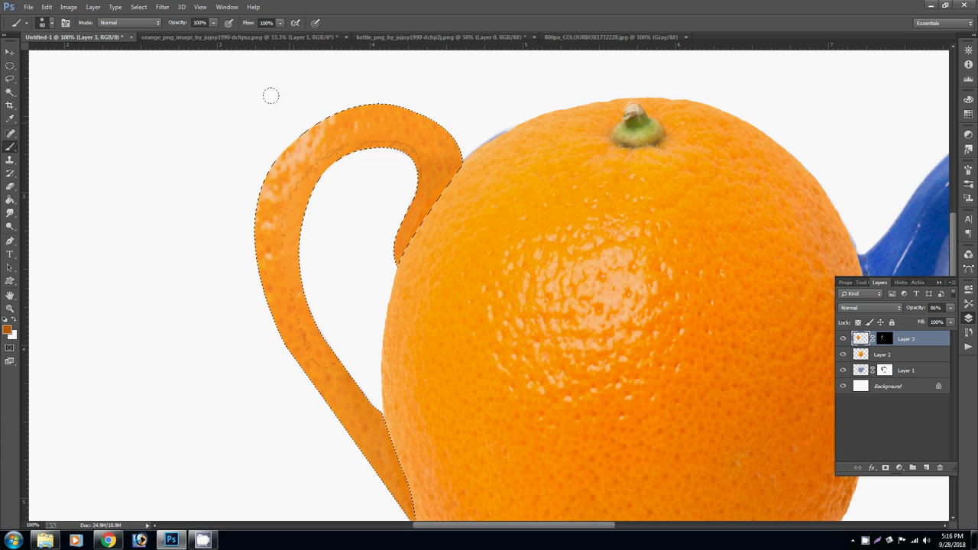
# Set the foreground colour to bright orange ff7a00, then to a darker orange shade
pyautogui.click(11, 331)
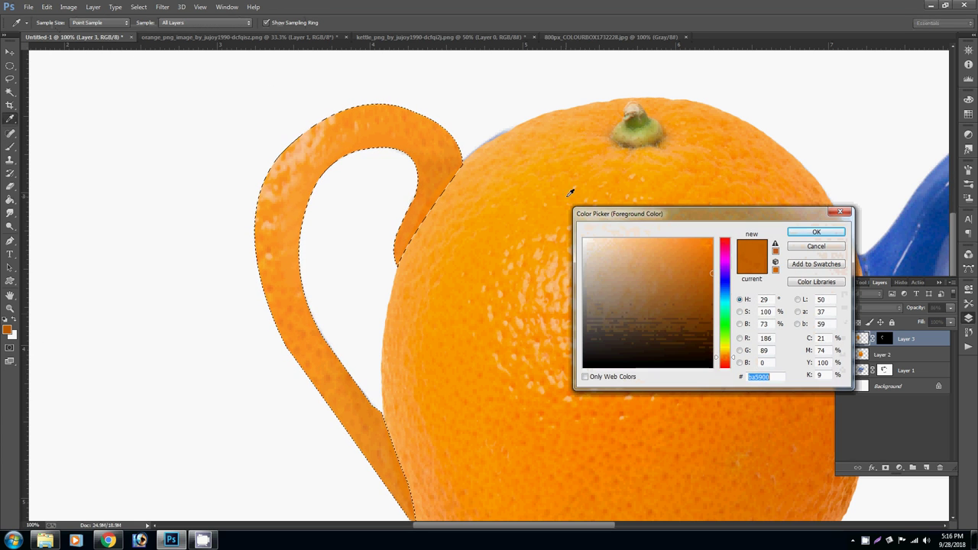
pyautogui.click(711, 240)
pyautogui.click(816, 233)
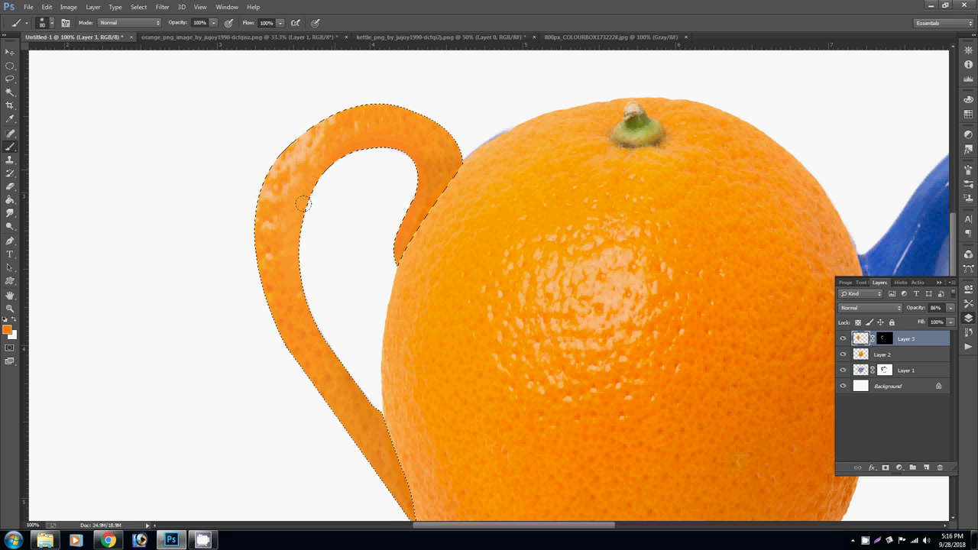
pyautogui.click(8, 330)
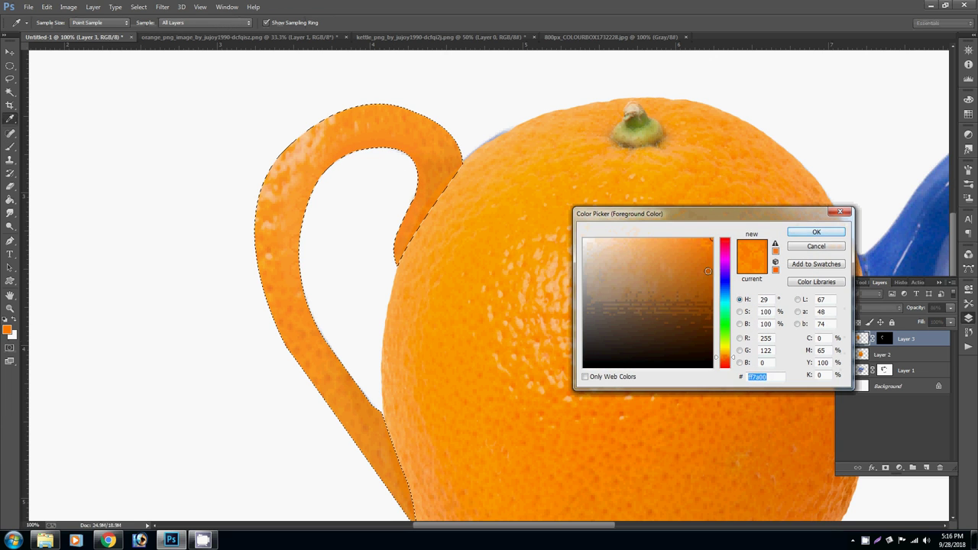
pyautogui.click(709, 260)
pyautogui.click(815, 233)
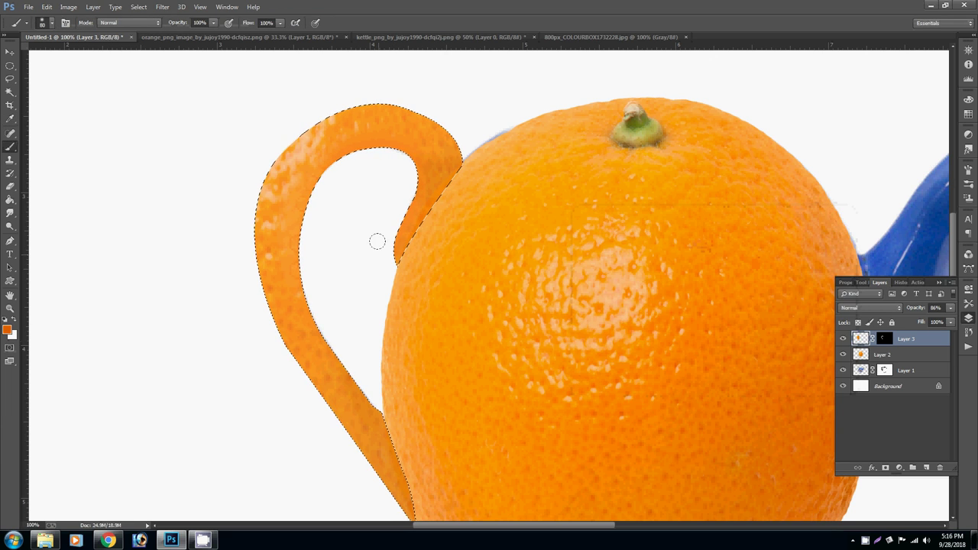
# Shade the handle's inner and lower edges darker orange and reapply the peel texture filter twice
pyautogui.moveTo(377, 240)
pyautogui.mouseDown()
pyautogui.moveTo(317, 172)
pyautogui.moveTo(386, 368)
pyautogui.mouseUp()
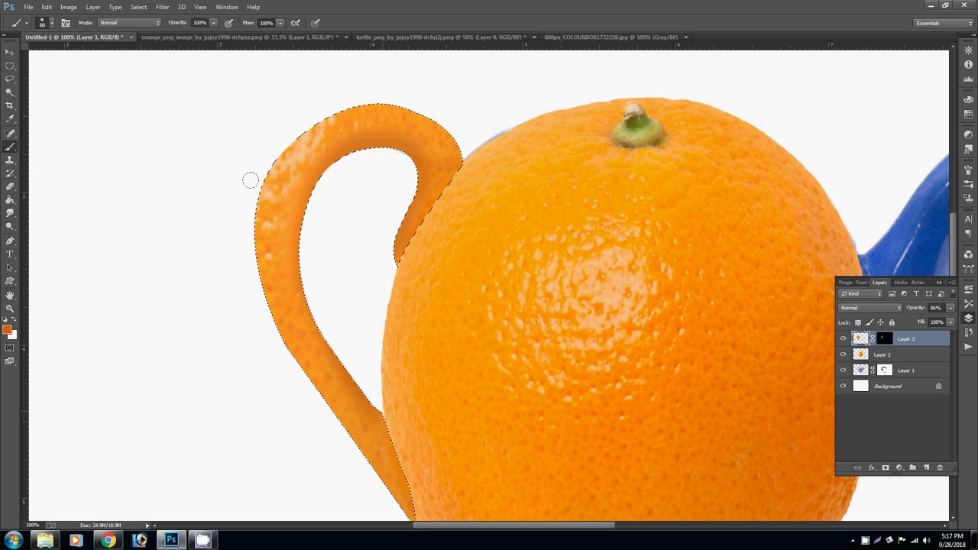
pyautogui.hotkey('ctrl', 'f')
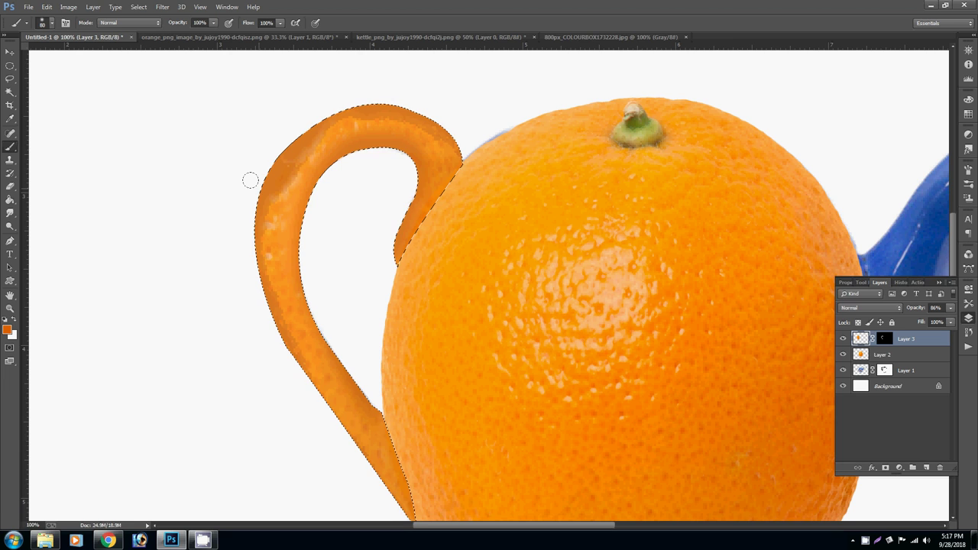
pyautogui.hotkey('ctrl', 'f')
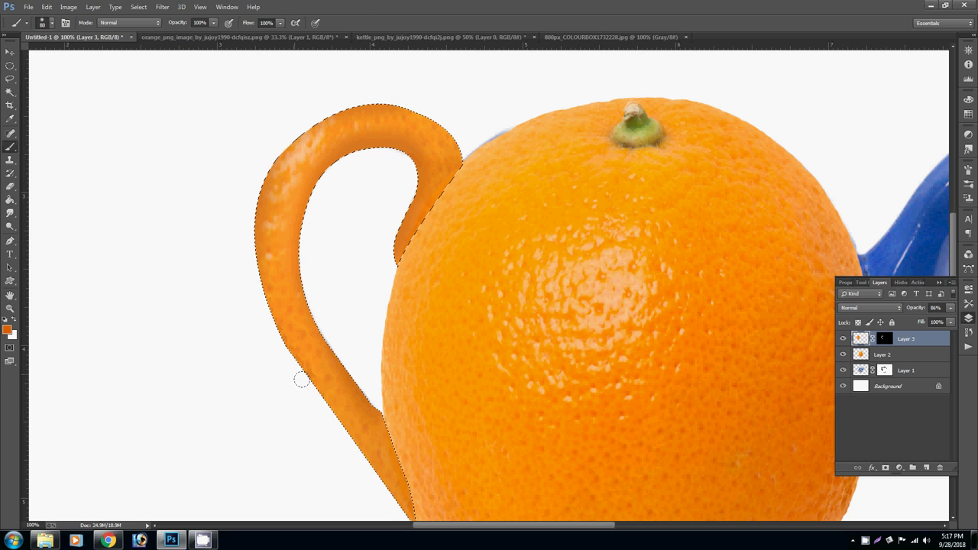
pyautogui.moveTo(353, 442); pyautogui.dragTo(436, 479)
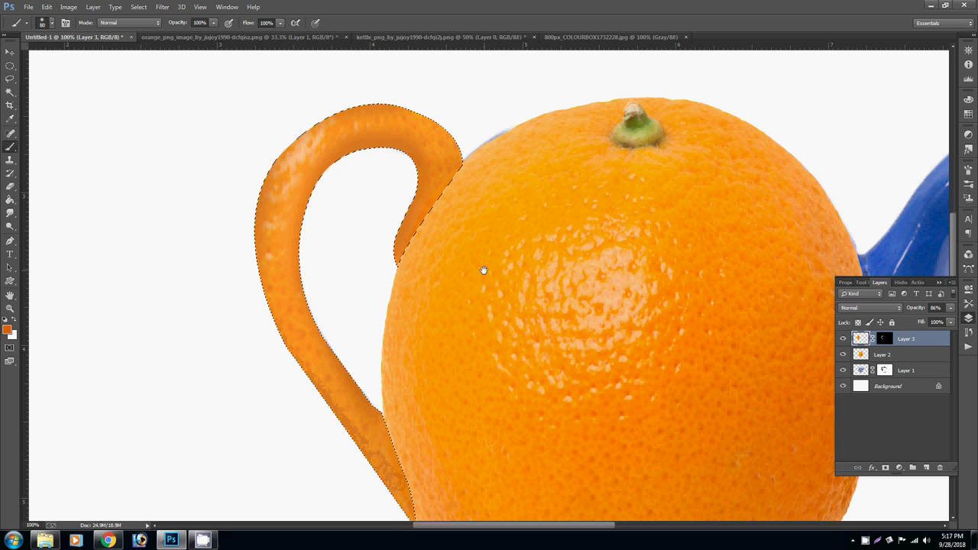
pyautogui.hotkey('ctrl', '0')
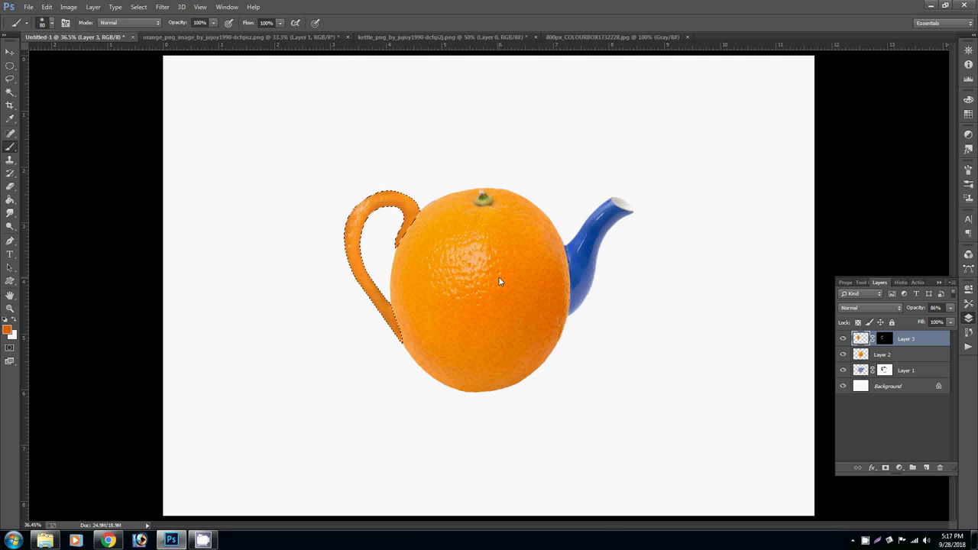
# Restore the handle selection, zoom in, and enlarge the brush to 150
pyautogui.hotkey('ctrl', 'd')
pyautogui.hotkey('ctrl', 'shift', 'd')
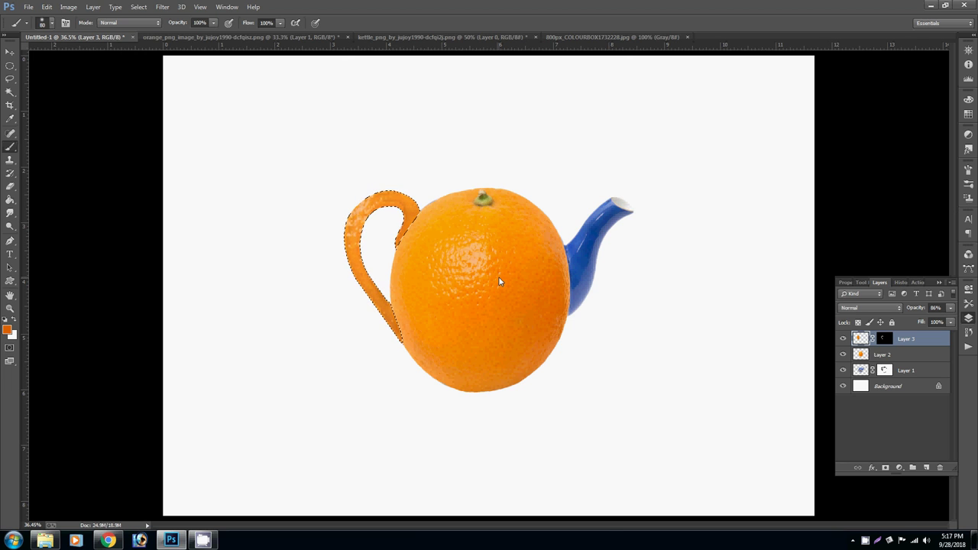
pyautogui.scroll(1, 386, 212)
pyautogui.scroll(1, 386, 212)
pyautogui.scroll(1, 386, 212)
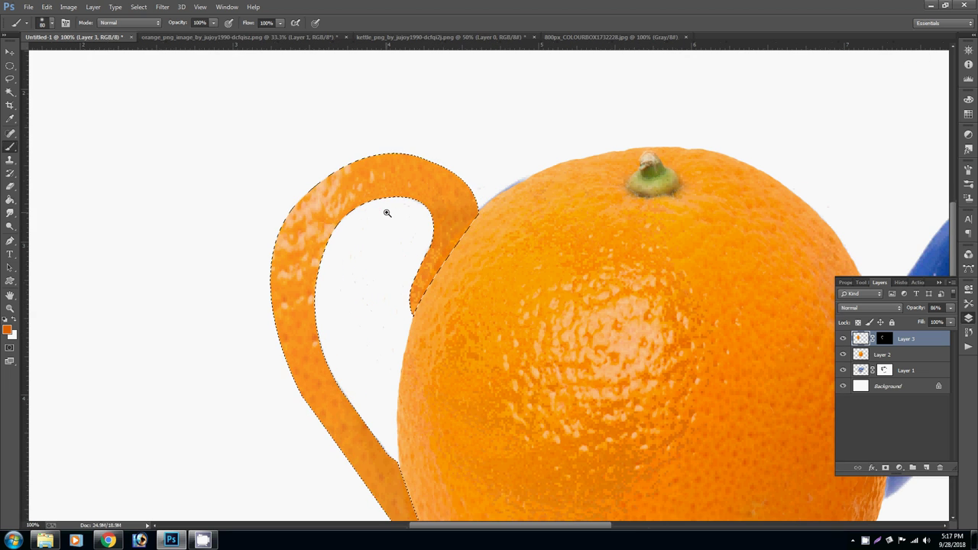
pyautogui.press(']')
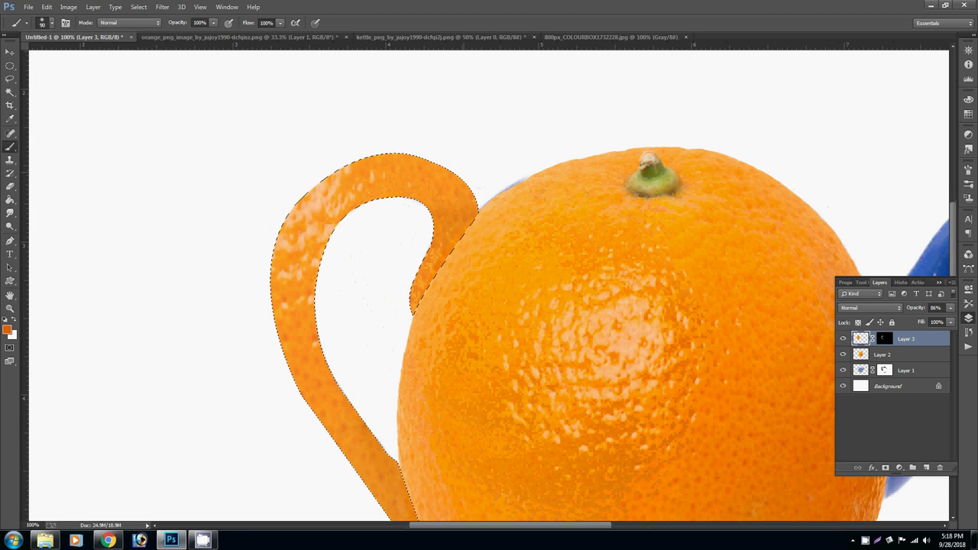
pyautogui.press(']')
pyautogui.press(']')
pyautogui.press(']')
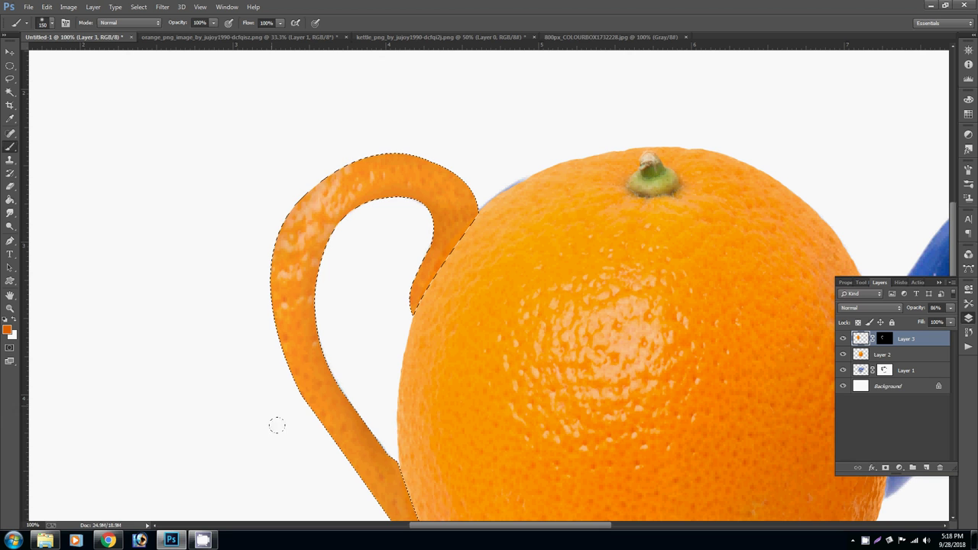
# Fit the teapot on screen and drop the selection around the peel handle
pyautogui.scroll(-3, 286, 273)
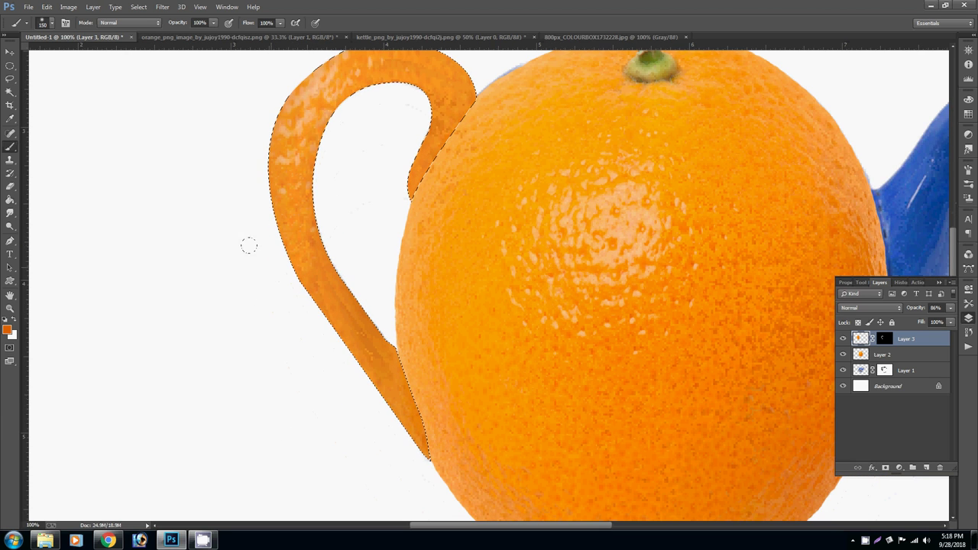
pyautogui.rightClick(472, 322)
pyautogui.click(506, 327)
pyautogui.hotkey('ctrl', 'd')
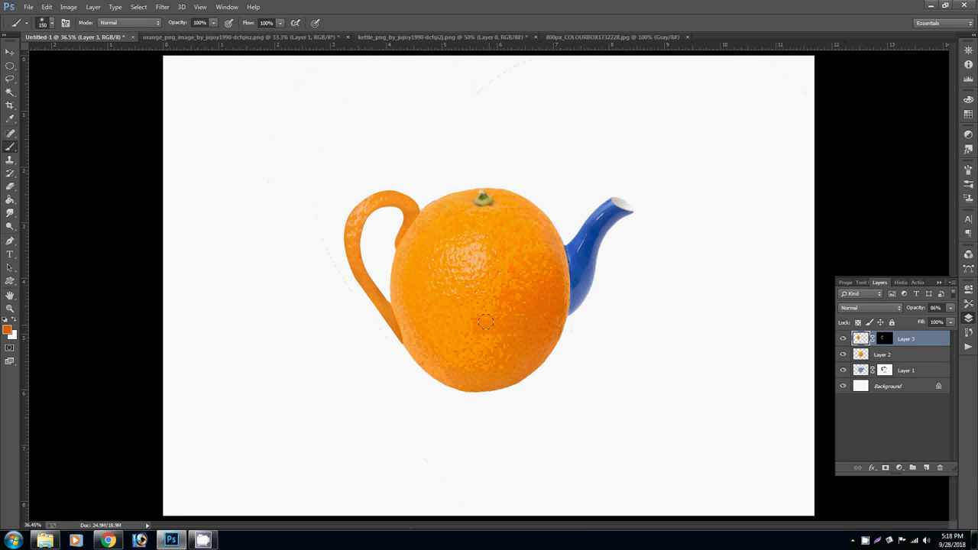
pyautogui.scroll(1, 313, 196)
pyautogui.scroll(1, 313, 196)
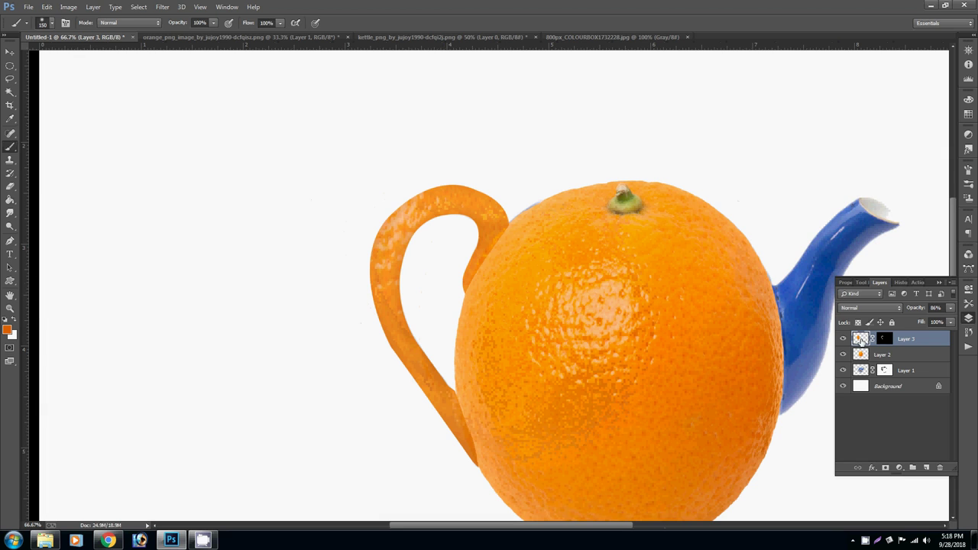
# Try shifting the handle's hue toward yellow in Hue/Saturation, then cancel it
pyautogui.hotkey('ctrl', 'u')
pyautogui.moveTo(781, 183); pyautogui.dragTo(790, 185)
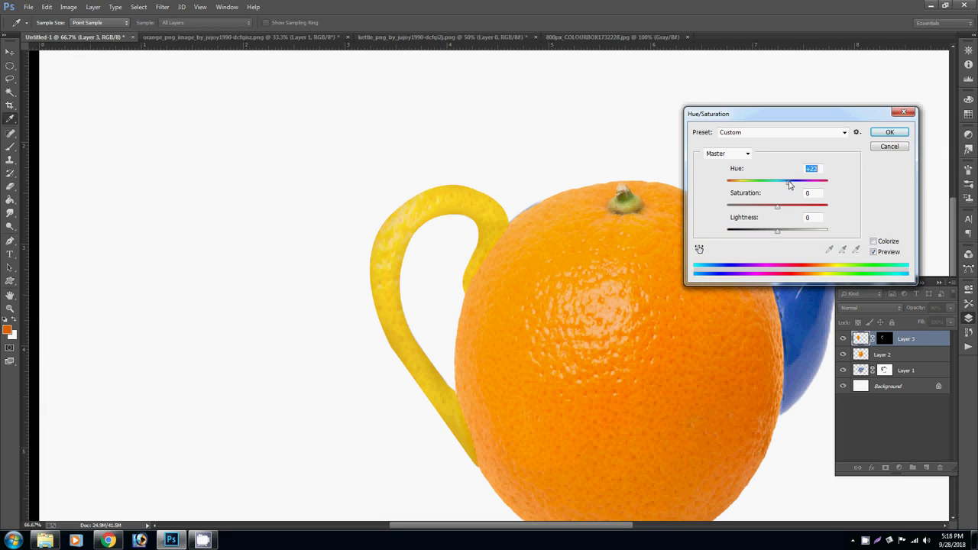
pyautogui.click(893, 147)
# Raise the handle's saturation to +48 with a slight lightness tweak and apply it
pyautogui.hotkey('ctrl', 'u')
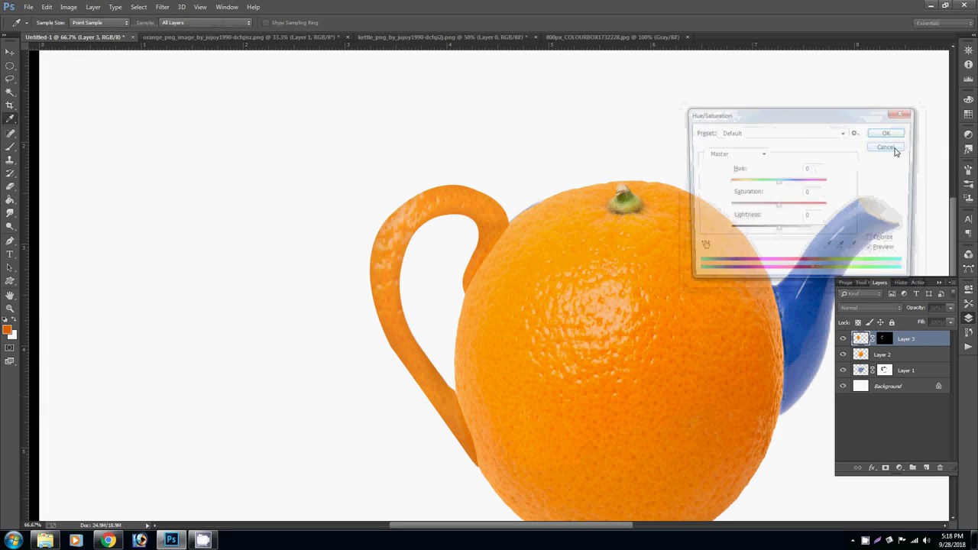
pyautogui.moveTo(776, 204)
pyautogui.mouseDown()
pyautogui.moveTo(843, 206)
pyautogui.moveTo(759, 206)
pyautogui.moveTo(783, 230)
pyautogui.mouseUp()
pyautogui.click(800, 206)
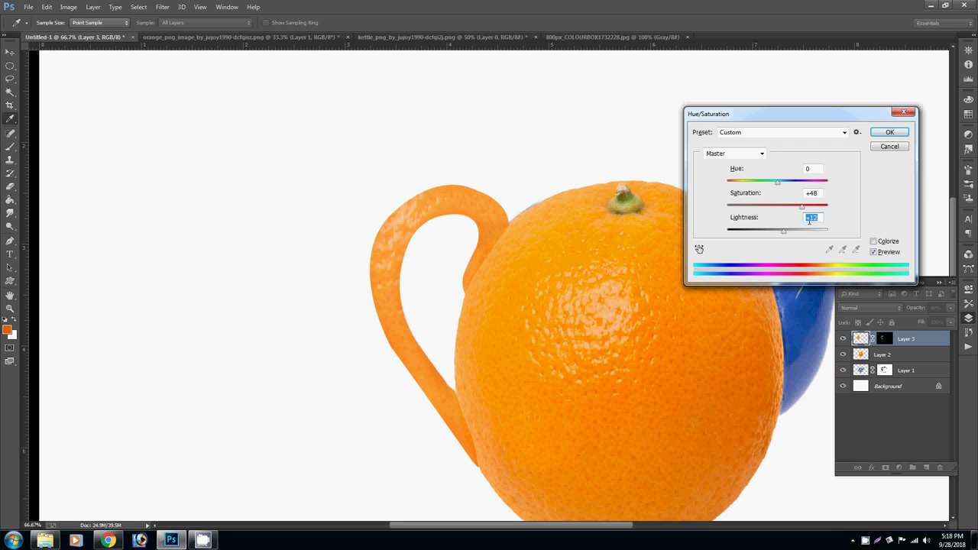
pyautogui.hotkey('shift', 'Down')
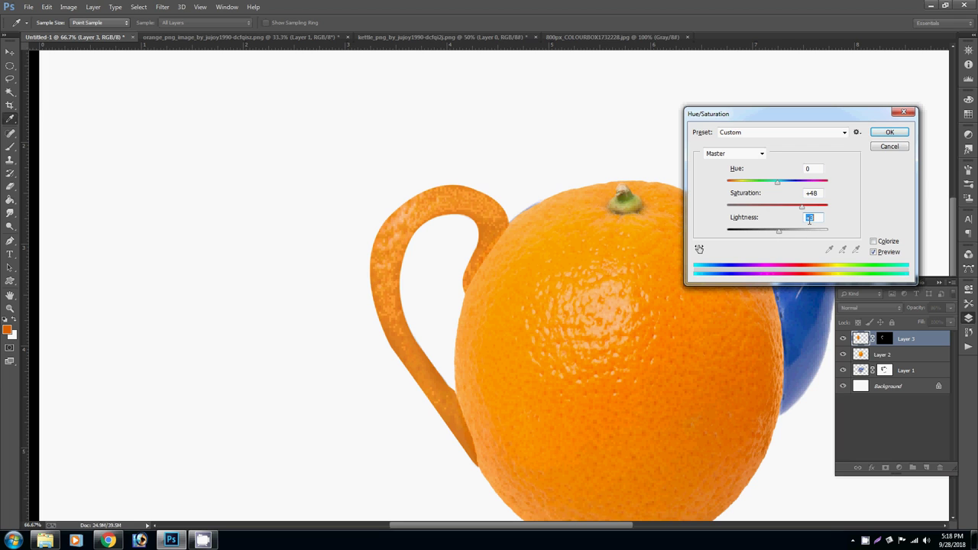
pyautogui.click(889, 133)
pyautogui.press('b')
pyautogui.hotkey('ctrl', '0')
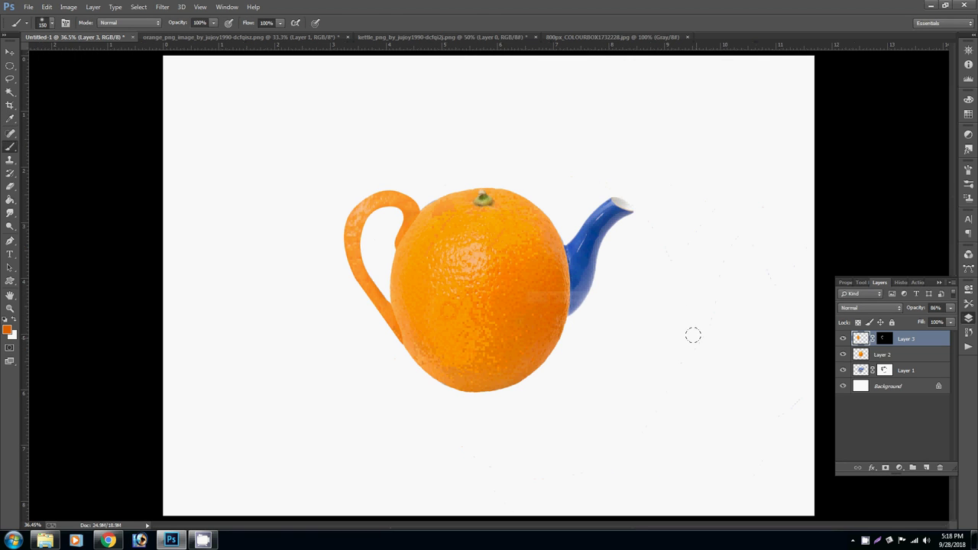
# Zoom in on the handle and smudge the handle-orange seam on Layer 3
pyautogui.press('z')
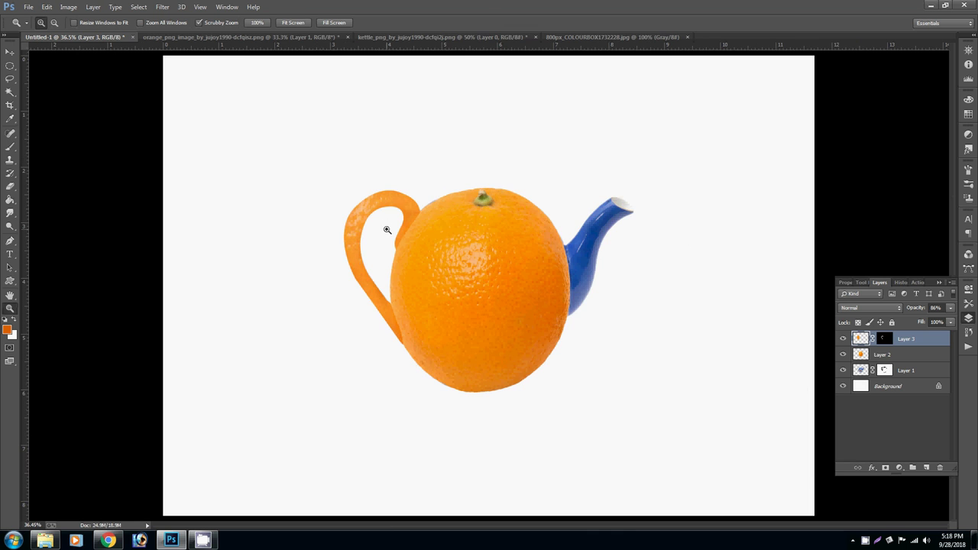
pyautogui.moveTo(387, 229); pyautogui.dragTo(406, 228)
pyautogui.press('v')
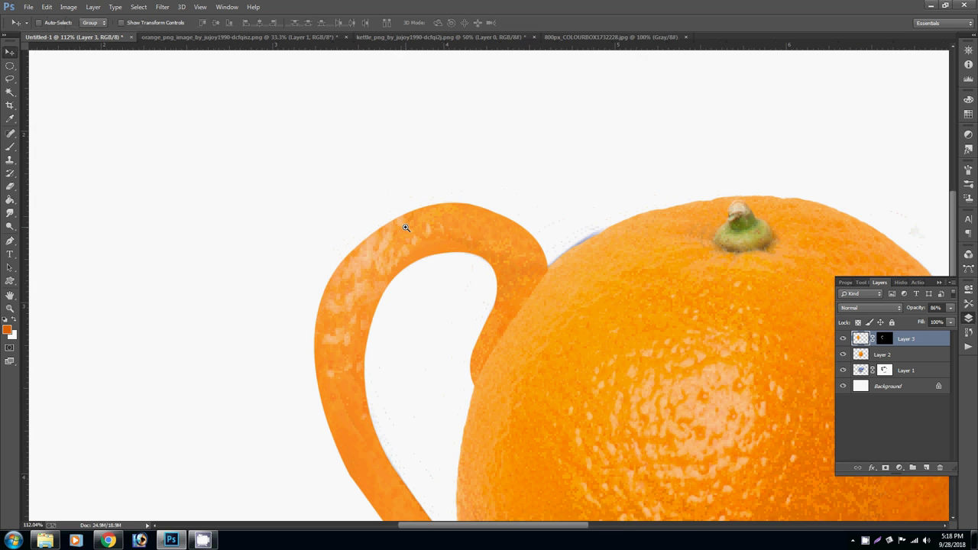
pyautogui.press('r')
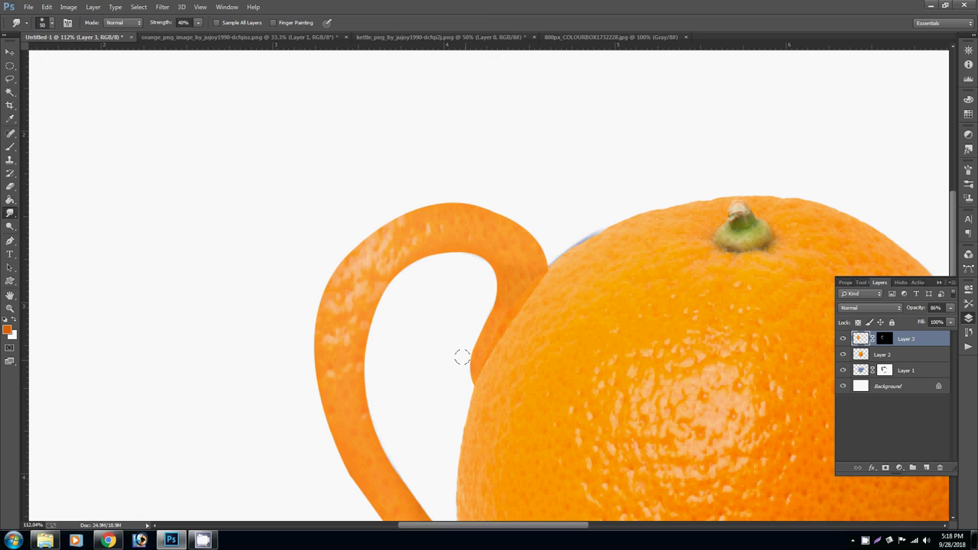
pyautogui.moveTo(470, 373); pyautogui.dragTo(479, 364)
pyautogui.moveTo(479, 373); pyautogui.dragTo(478, 372)
pyautogui.moveTo(477, 372)
pyautogui.mouseDown()
pyautogui.moveTo(518, 308)
pyautogui.moveTo(508, 332)
pyautogui.mouseUp()
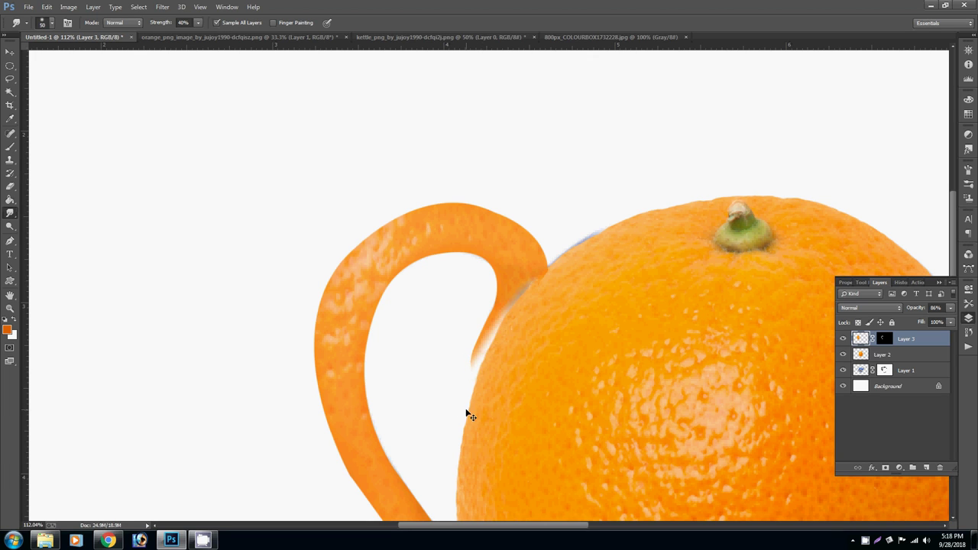
# Smudge the orange body on Layer 2 into the handle join and fit the view
pyautogui.click(879, 355)
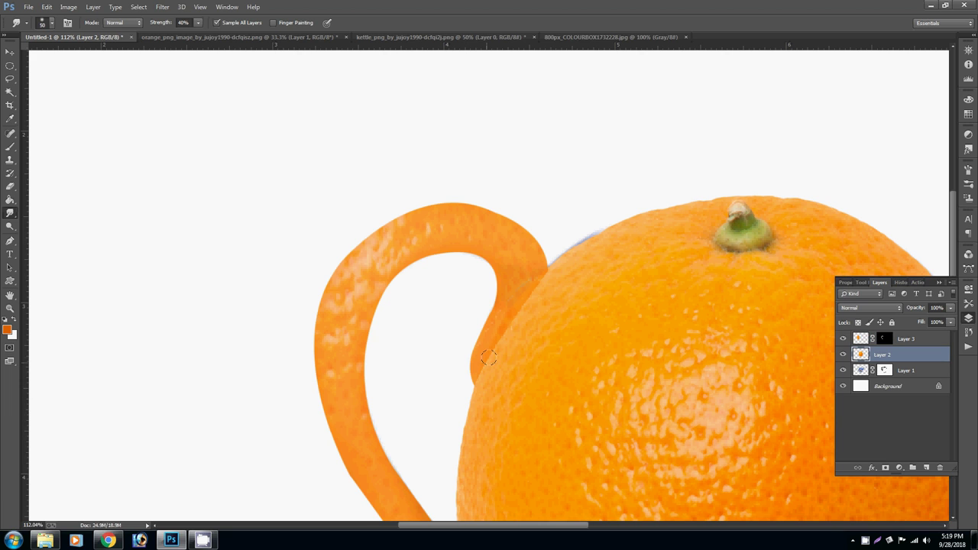
pyautogui.moveTo(489, 357)
pyautogui.mouseDown()
pyautogui.moveTo(493, 326)
pyautogui.moveTo(529, 288)
pyautogui.mouseUp()
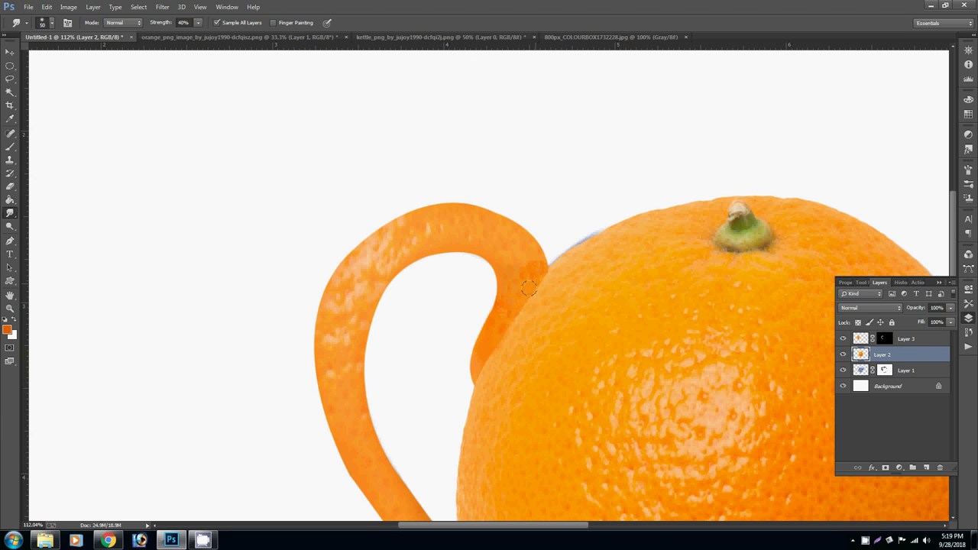
pyautogui.moveTo(524, 380); pyautogui.dragTo(520, 224)
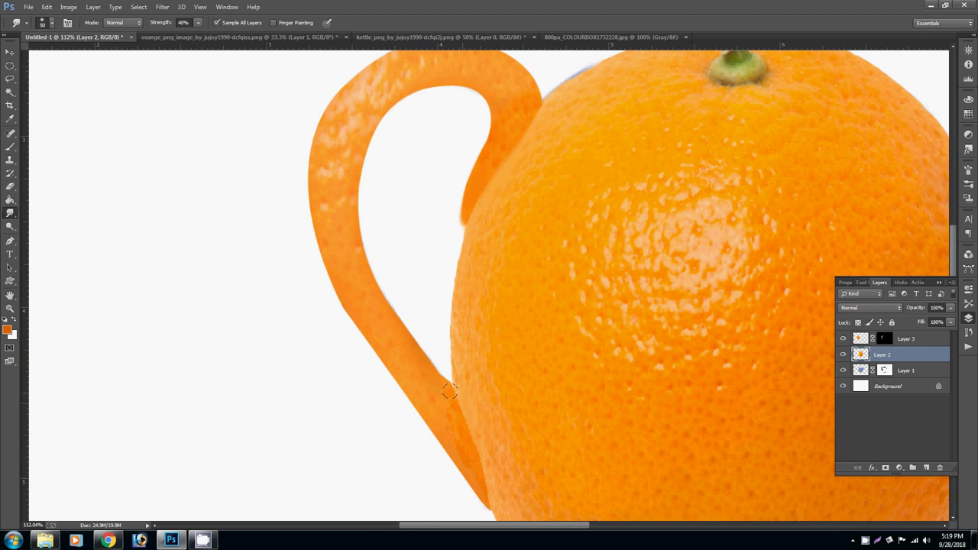
pyautogui.rightClick(477, 401)
pyautogui.click(500, 409)
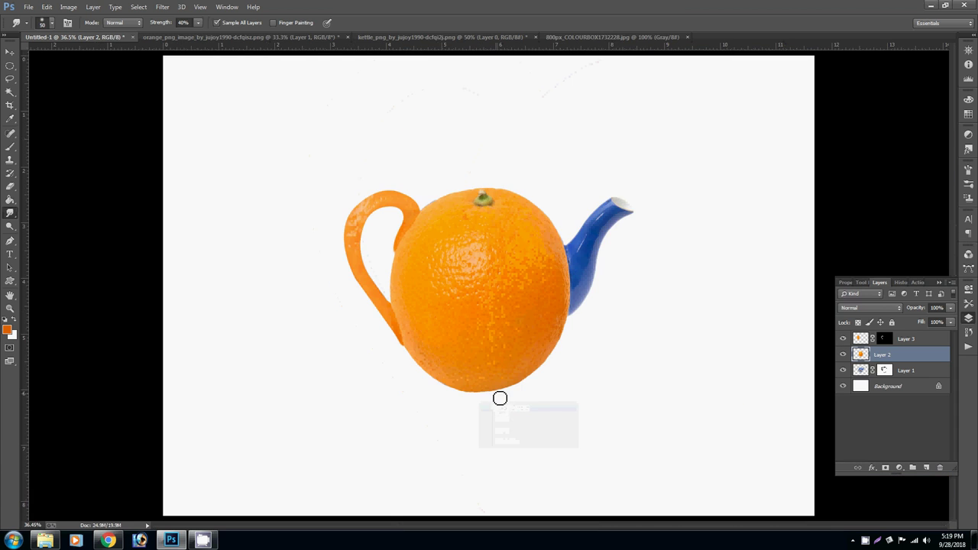
# Make Layer 3 active again and zoom back in on the handle
pyautogui.hotkey('alt', ']')
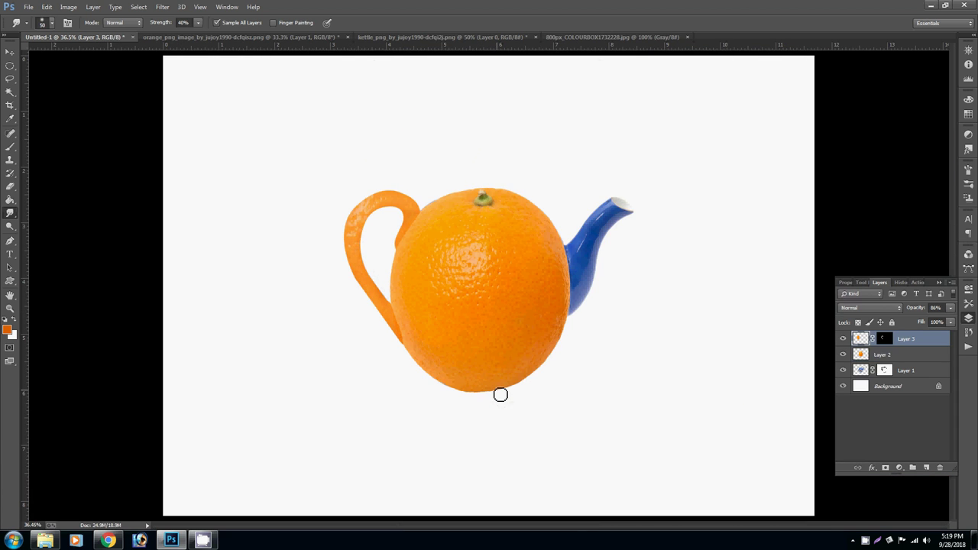
pyautogui.press('z')
pyautogui.moveTo(360, 170)
pyautogui.mouseDown()
pyautogui.moveTo(454, 309)
pyautogui.moveTo(382, 186)
pyautogui.mouseUp()
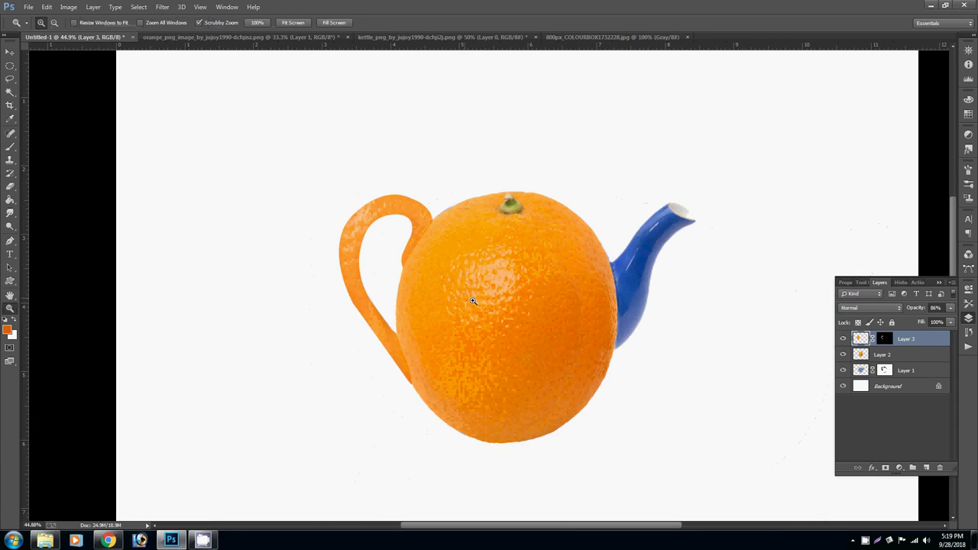
pyautogui.press('r')
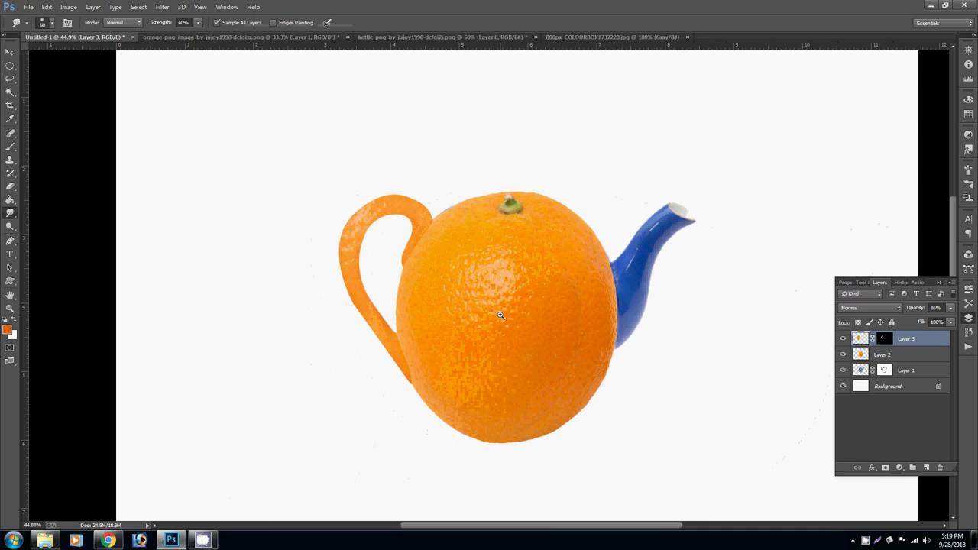
pyautogui.press('v')
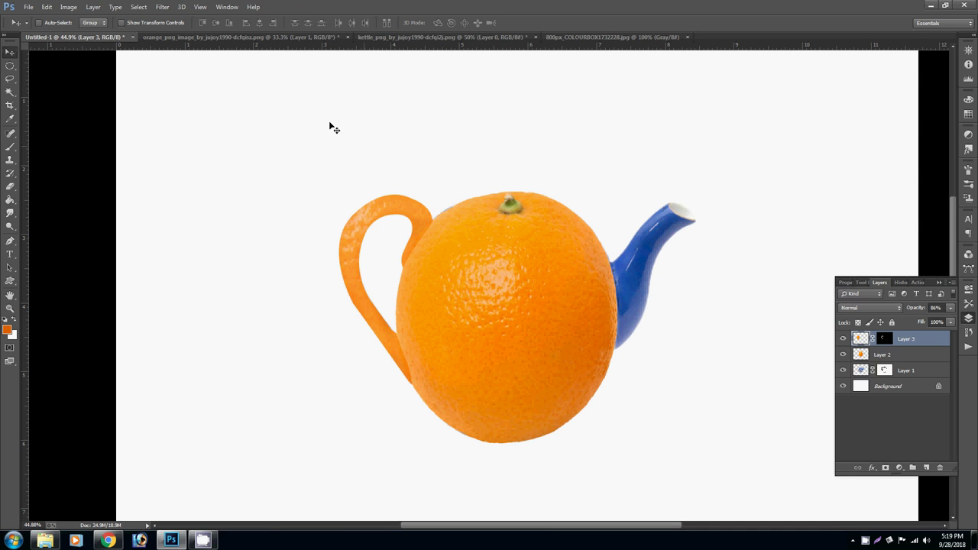
# Drag the halved orange from the orange photo into the Untitled-1 teapot composite
pyautogui.click(409, 37)
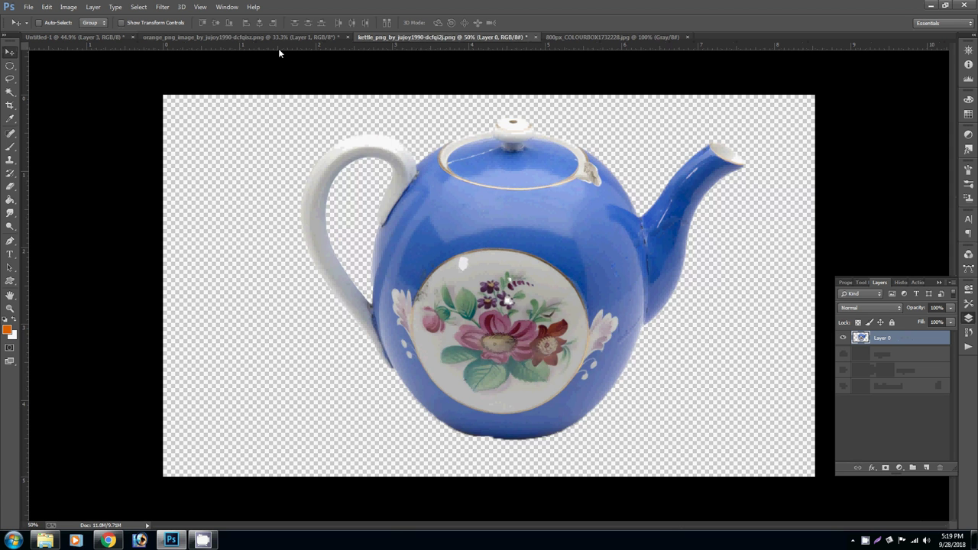
pyautogui.click(252, 37)
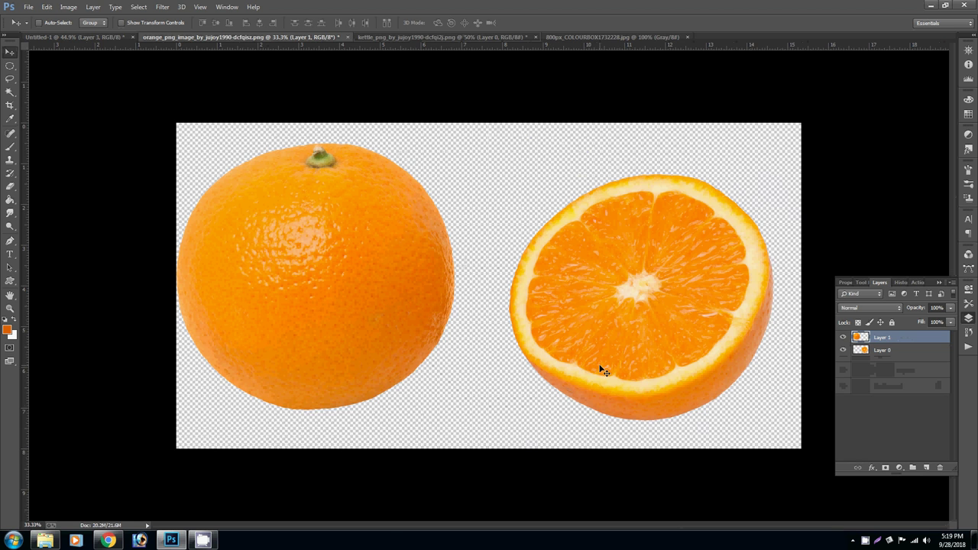
pyautogui.moveTo(629, 308); pyautogui.dragTo(108, 56)
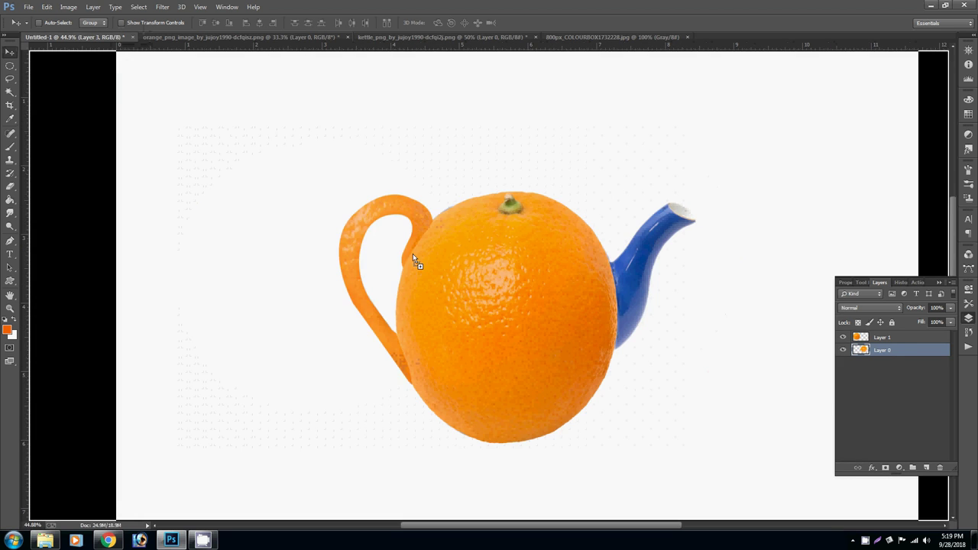
pyautogui.moveTo(108, 55); pyautogui.dragTo(449, 266)
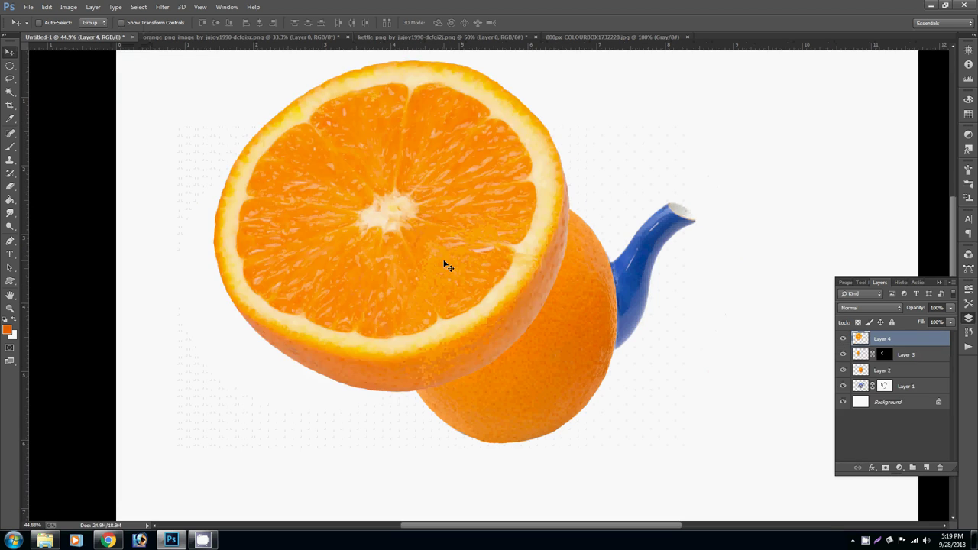
# Scale the orange slice to about 44%, tilt it 16.6° and set it atop the body
pyautogui.hotkey('ctrl', 't')
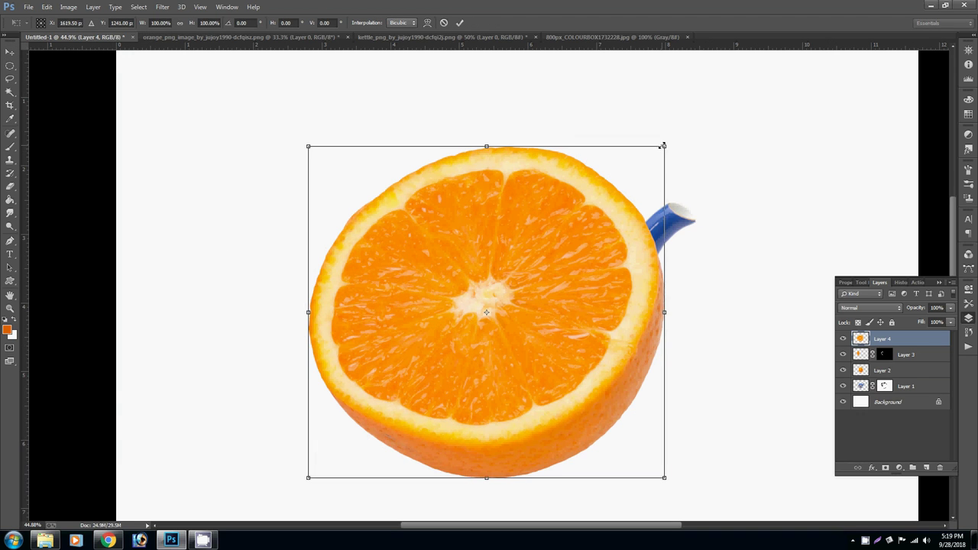
pyautogui.moveTo(663, 145)
pyautogui.mouseDown()
pyautogui.moveTo(573, 220)
pyautogui.moveTo(635, 260)
pyautogui.mouseUp()
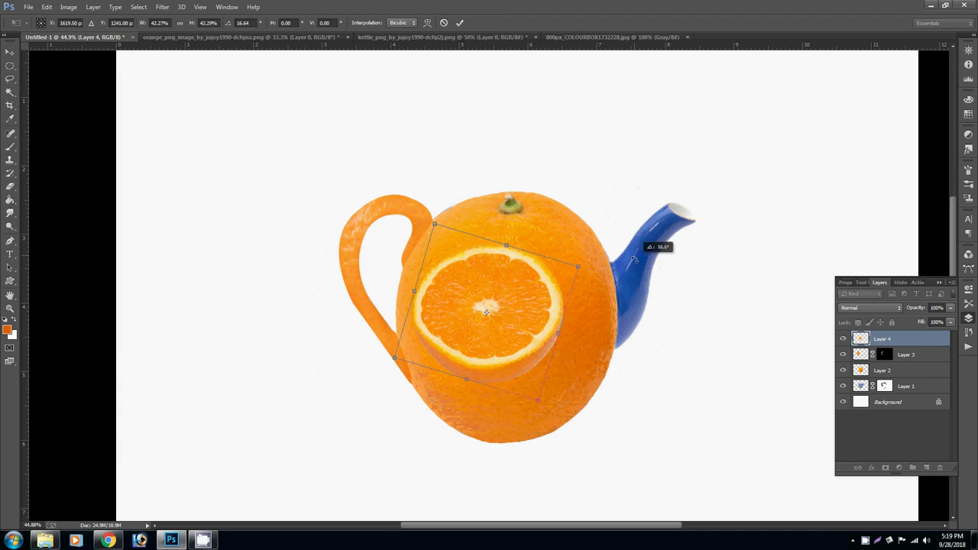
pyautogui.moveTo(497, 313); pyautogui.dragTo(516, 264)
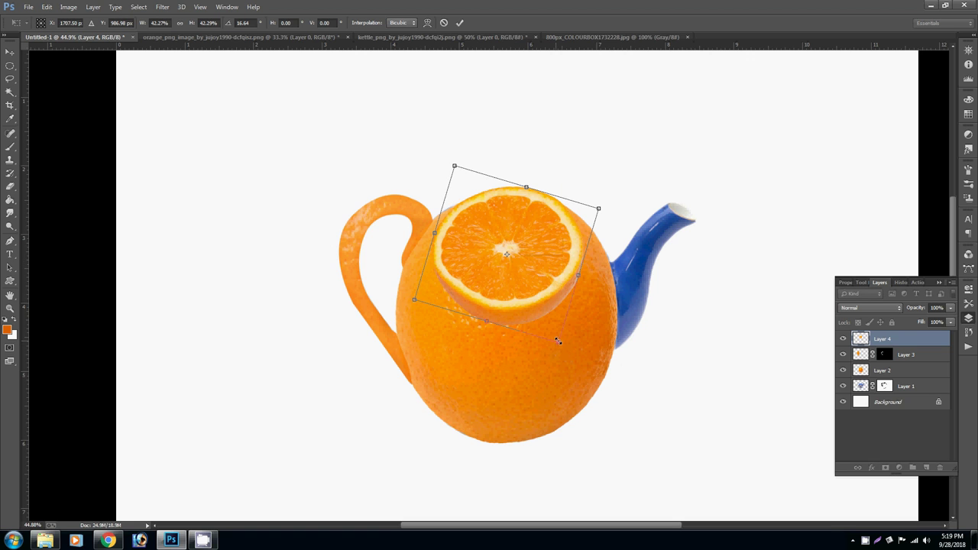
pyautogui.moveTo(558, 341); pyautogui.dragTo(562, 350)
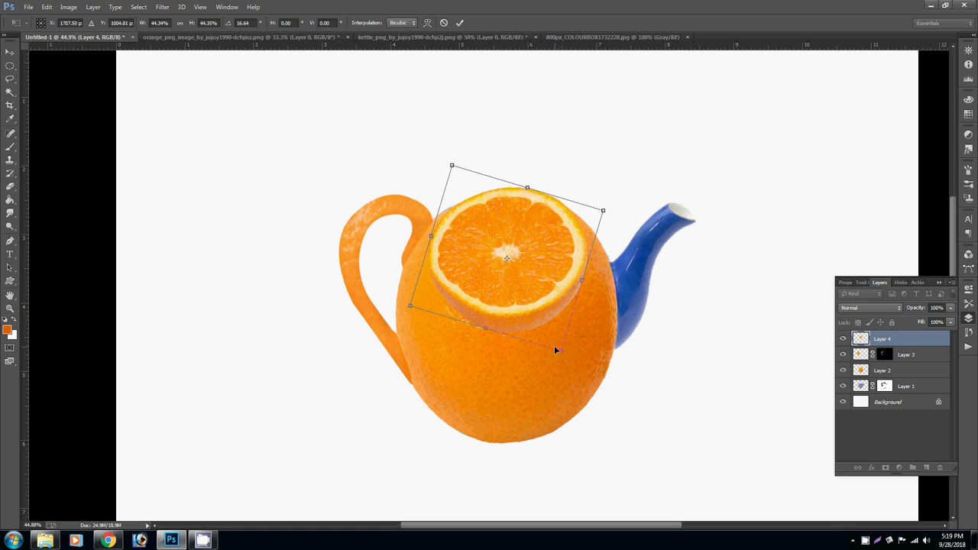
pyautogui.rightClick(544, 313)
pyautogui.click(579, 393)
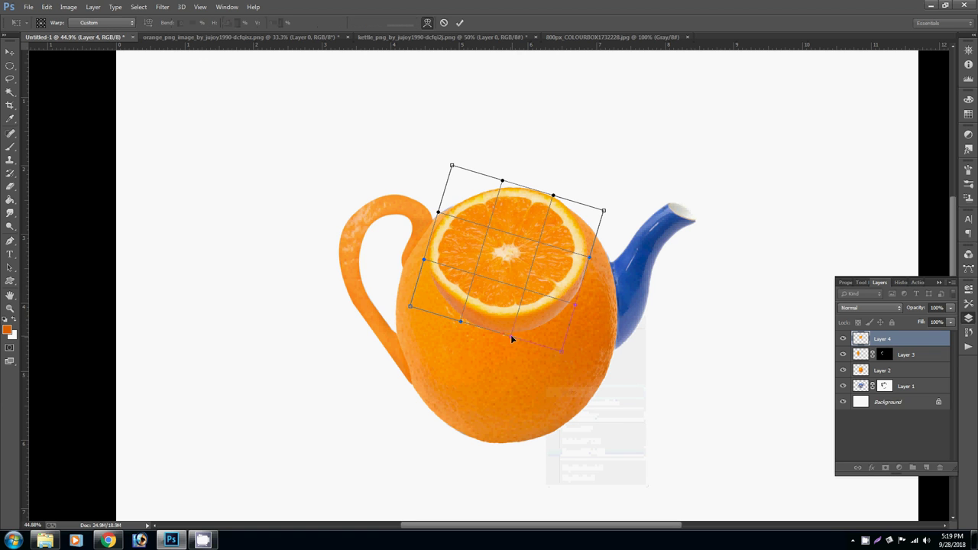
# Warp the slice's corners and edges so it curves over the body's rounded top, then commit
pyautogui.moveTo(511, 335)
pyautogui.mouseDown()
pyautogui.moveTo(511, 345)
pyautogui.moveTo(501, 265)
pyautogui.mouseUp()
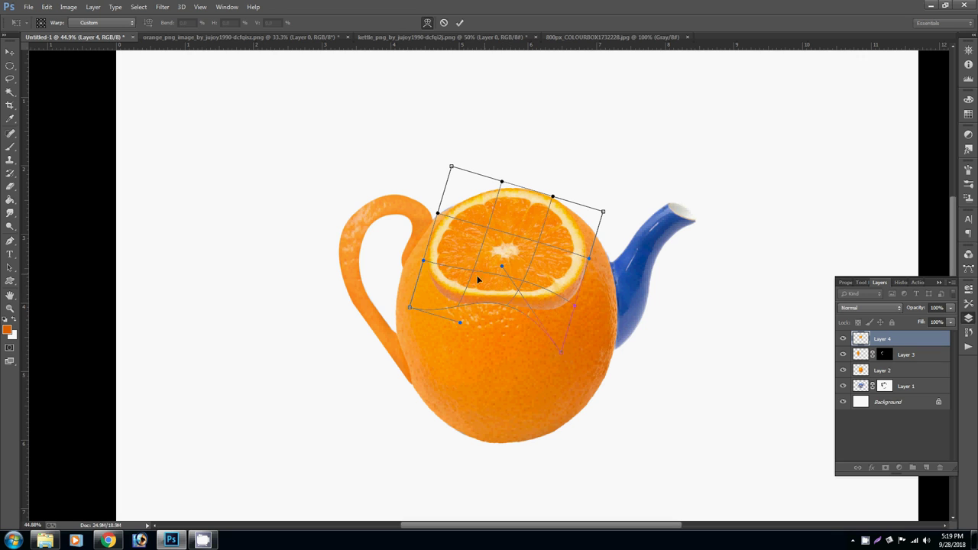
pyautogui.moveTo(409, 308); pyautogui.dragTo(420, 275)
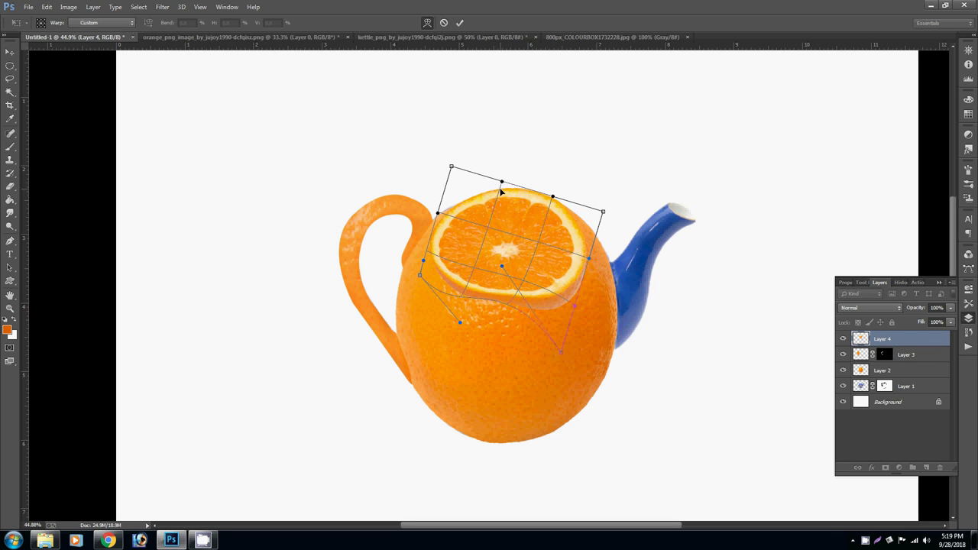
pyautogui.moveTo(502, 182); pyautogui.dragTo(508, 203)
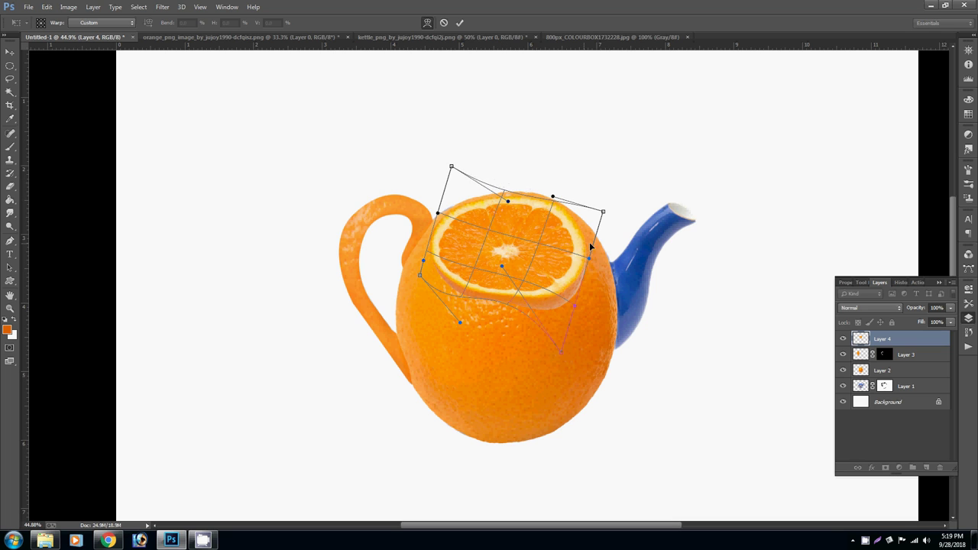
pyautogui.moveTo(602, 213); pyautogui.dragTo(613, 223)
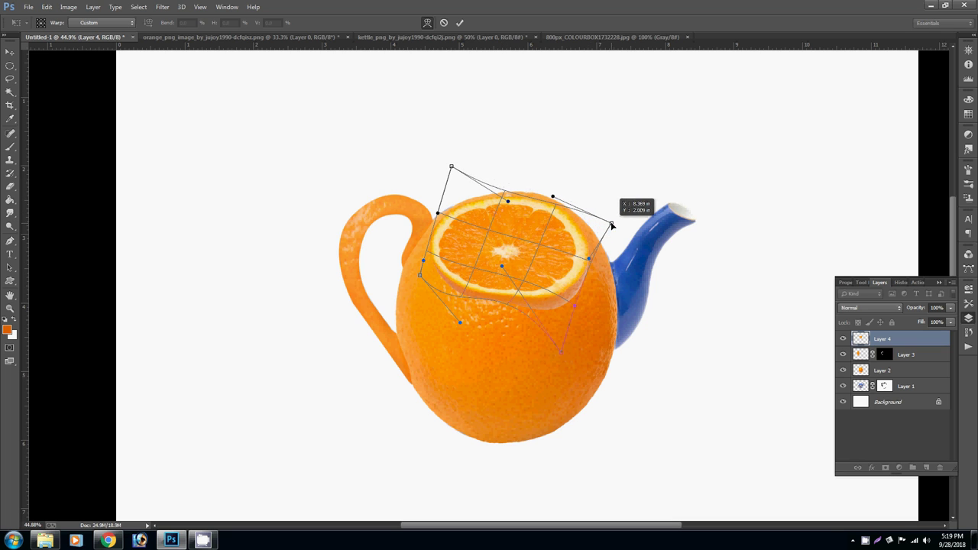
pyautogui.moveTo(438, 214); pyautogui.dragTo(425, 216)
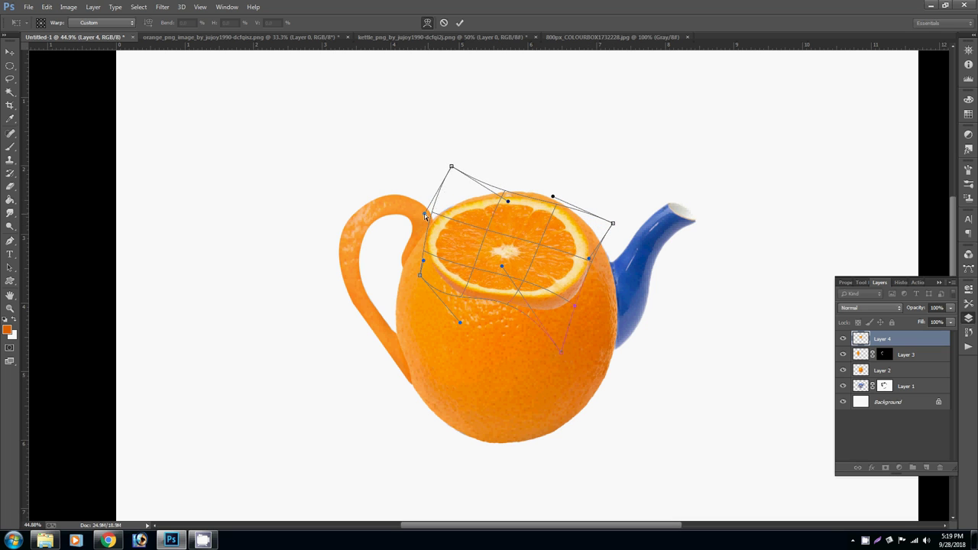
pyautogui.moveTo(528, 285)
pyautogui.mouseDown()
pyautogui.moveTo(518, 257)
pyautogui.moveTo(511, 263)
pyautogui.mouseUp()
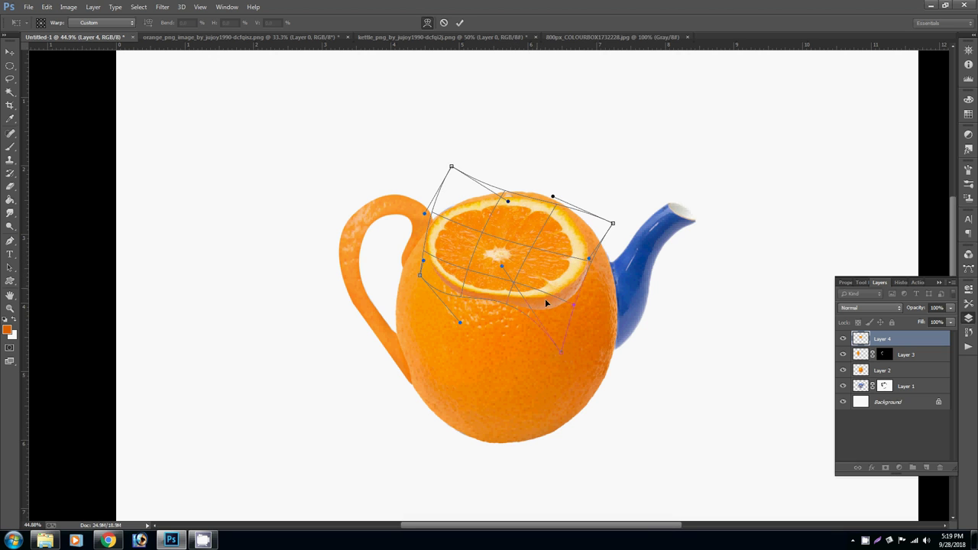
pyautogui.moveTo(571, 303); pyautogui.dragTo(572, 289)
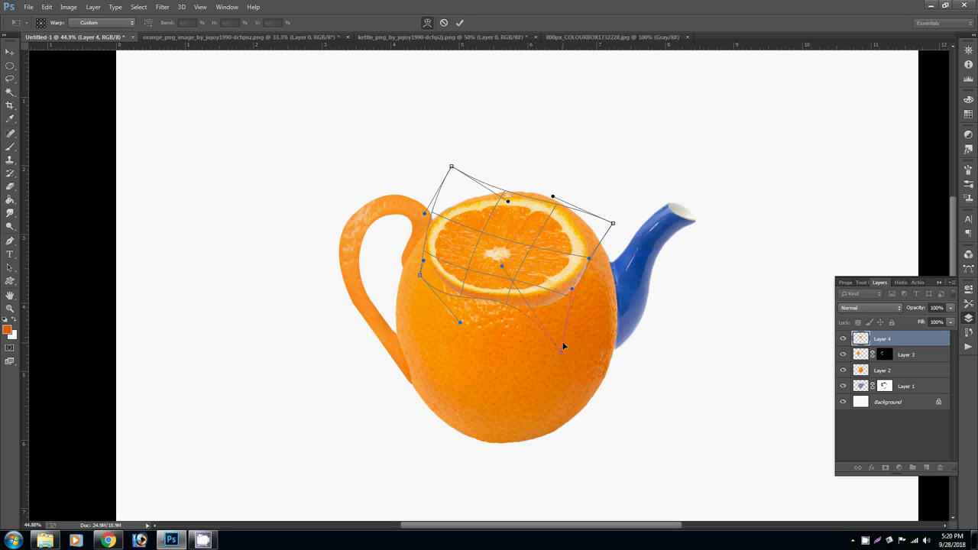
pyautogui.moveTo(563, 357); pyautogui.dragTo(563, 340)
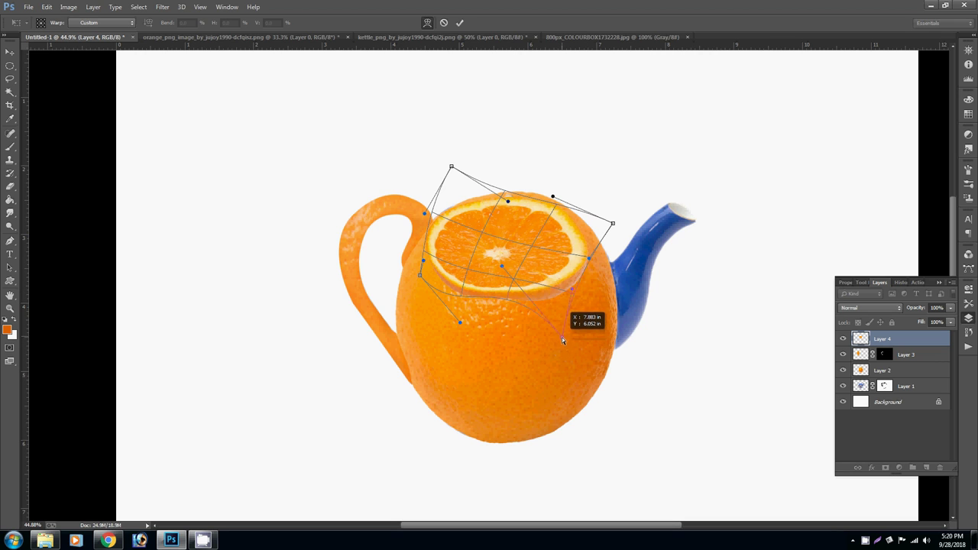
pyautogui.press('Return')
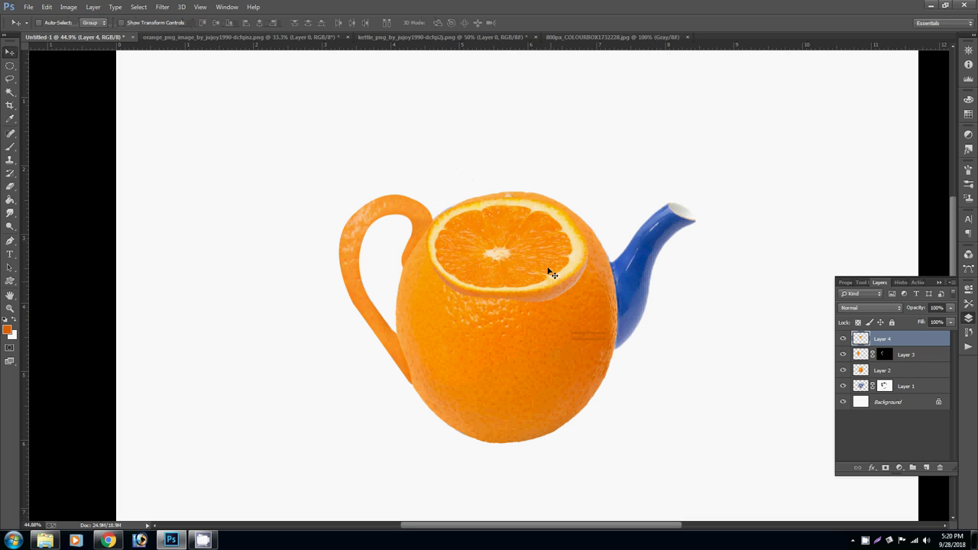
# Nudge the lid up, add a layer mask to Layer 4, and hide its pale lower rim
pyautogui.moveTo(550, 270); pyautogui.dragTo(545, 238)
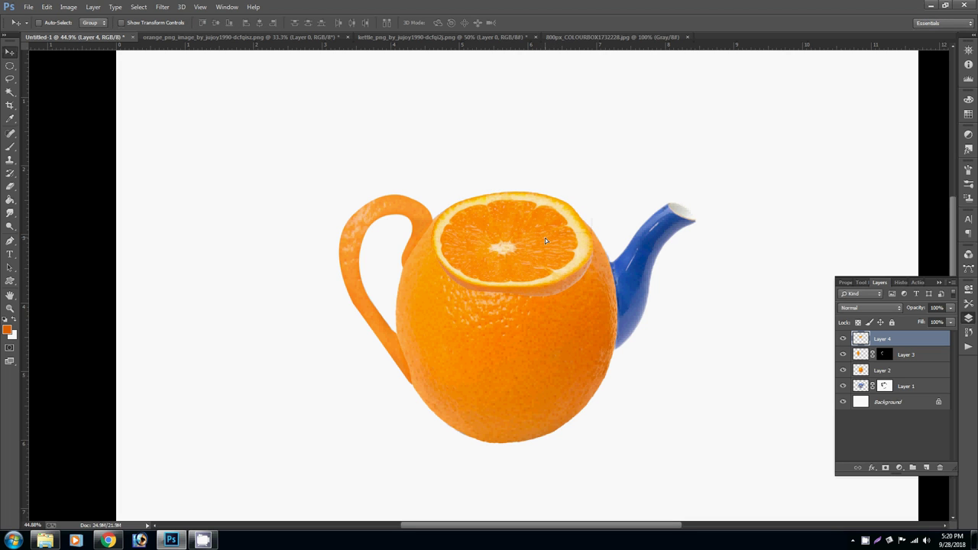
pyautogui.scroll(2, 516, 264)
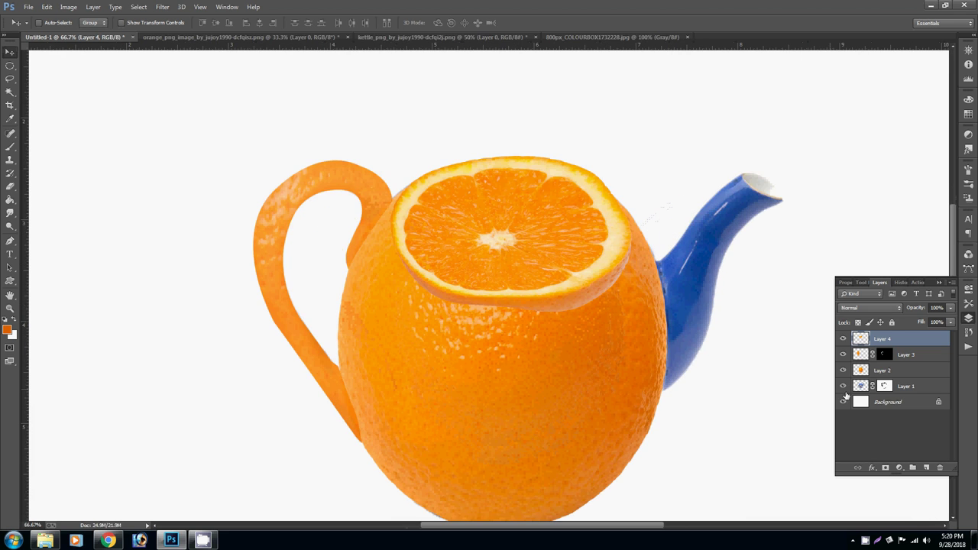
pyautogui.click(885, 468)
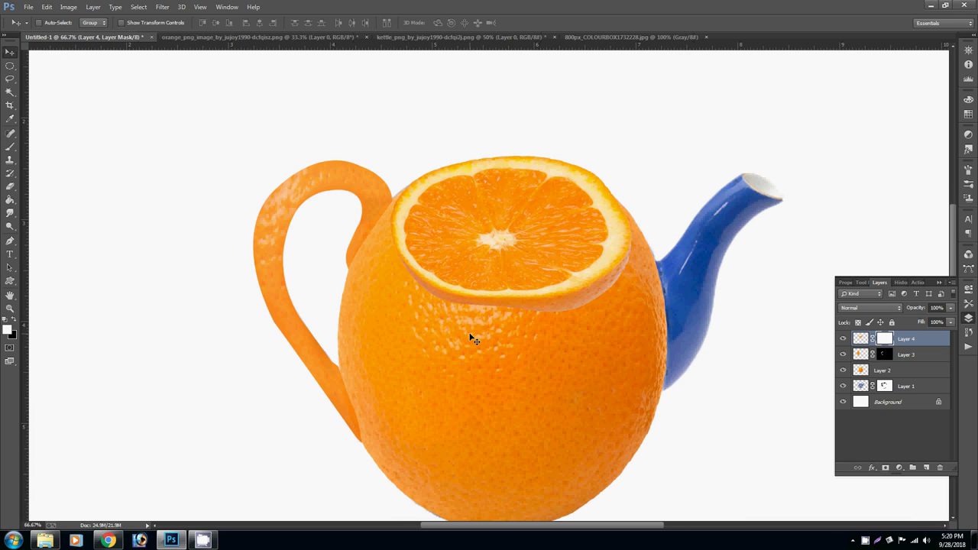
pyautogui.press('e')
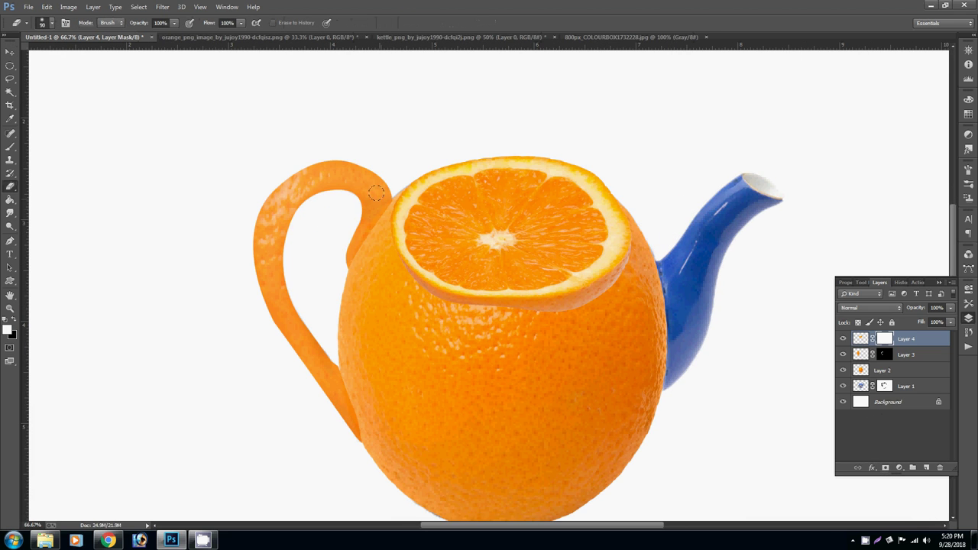
pyautogui.moveTo(380, 243)
pyautogui.mouseDown()
pyautogui.moveTo(496, 300)
pyautogui.moveTo(539, 302)
pyautogui.mouseUp()
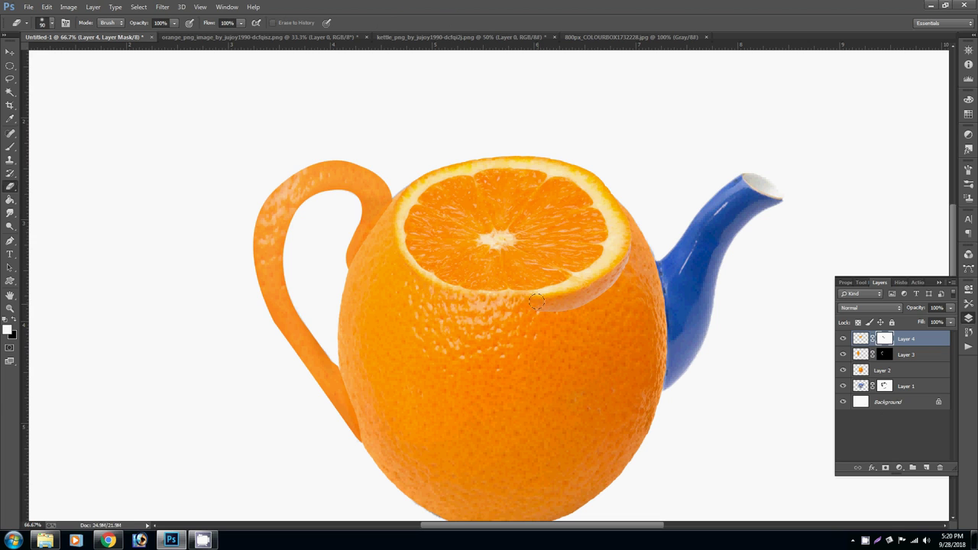
pyautogui.hotkey('ctrl', 'z')
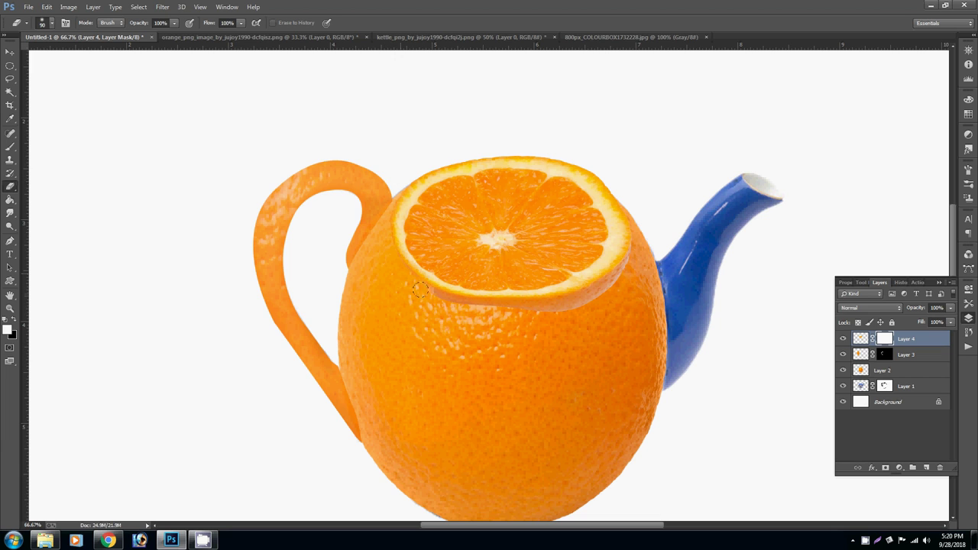
pyautogui.moveTo(466, 304)
pyautogui.mouseDown()
pyautogui.moveTo(557, 300)
pyautogui.moveTo(636, 224)
pyautogui.mouseUp()
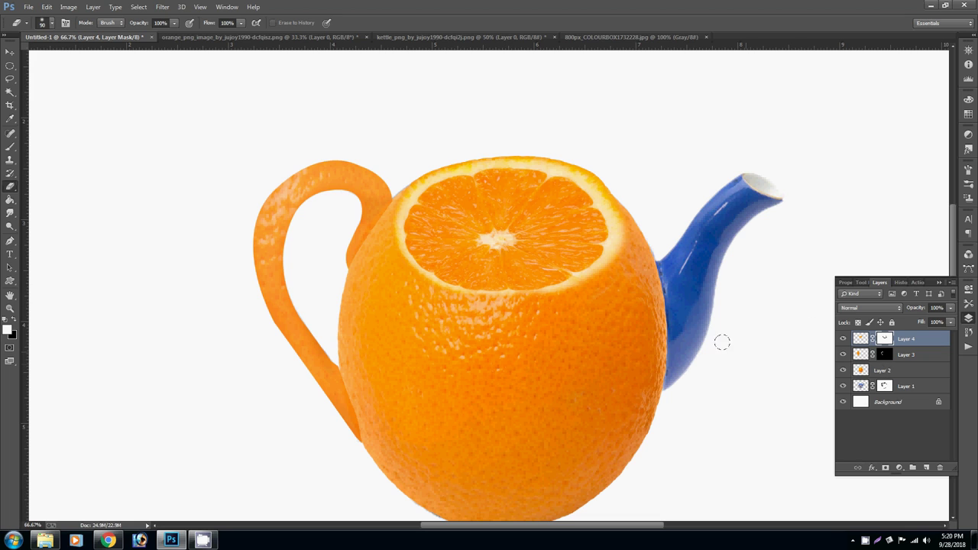
pyautogui.press('x')
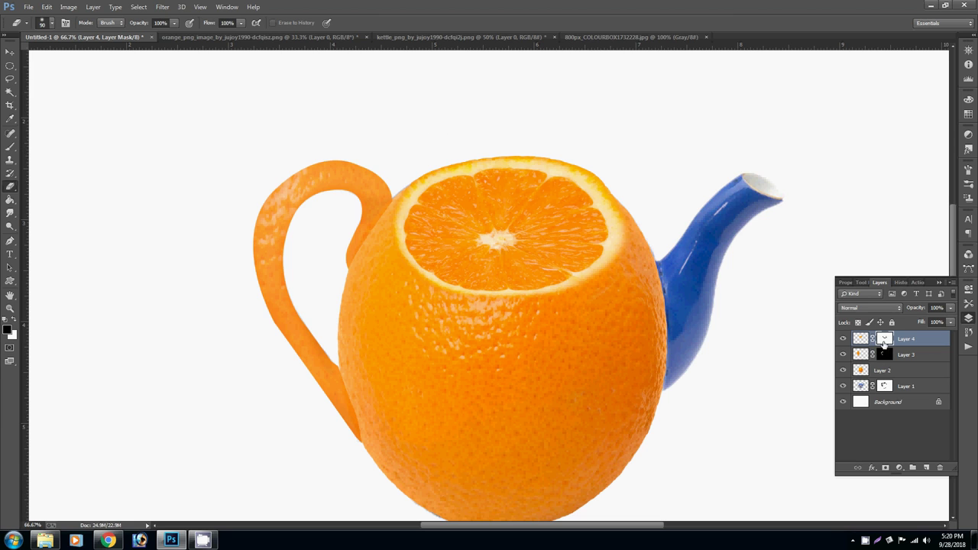
# Paint white on Layer 4's mask near the spout rim, then undo the stroke
pyautogui.press('x')
pyautogui.moveTo(600, 166); pyautogui.dragTo(557, 145)
pyautogui.hotkey('ctrl', 'z')
# Warp the orange slice, pulling its top-right corner and top edge slightly inward
pyautogui.hotkey('ctrl', 't')
pyautogui.rightClick(553, 226)
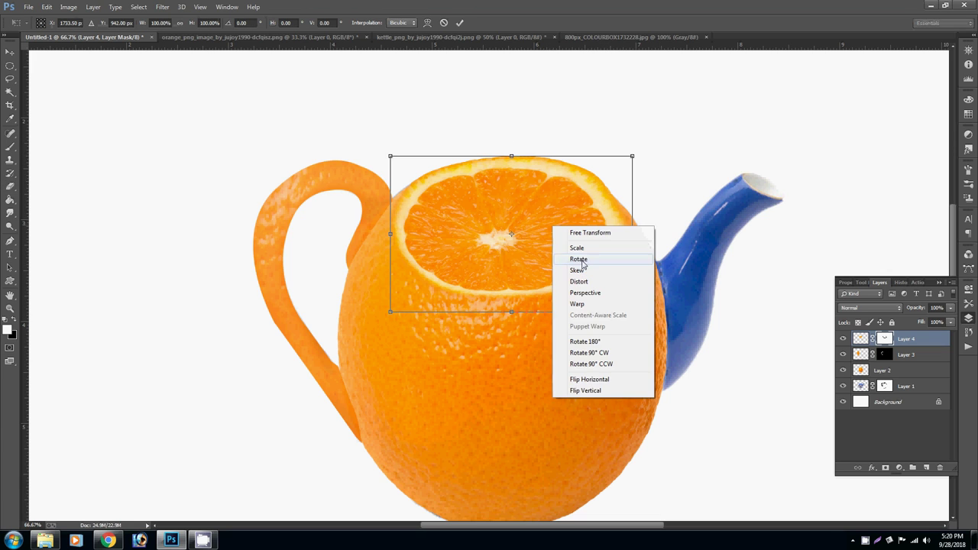
pyautogui.click(578, 304)
pyautogui.moveTo(634, 157); pyautogui.dragTo(628, 162)
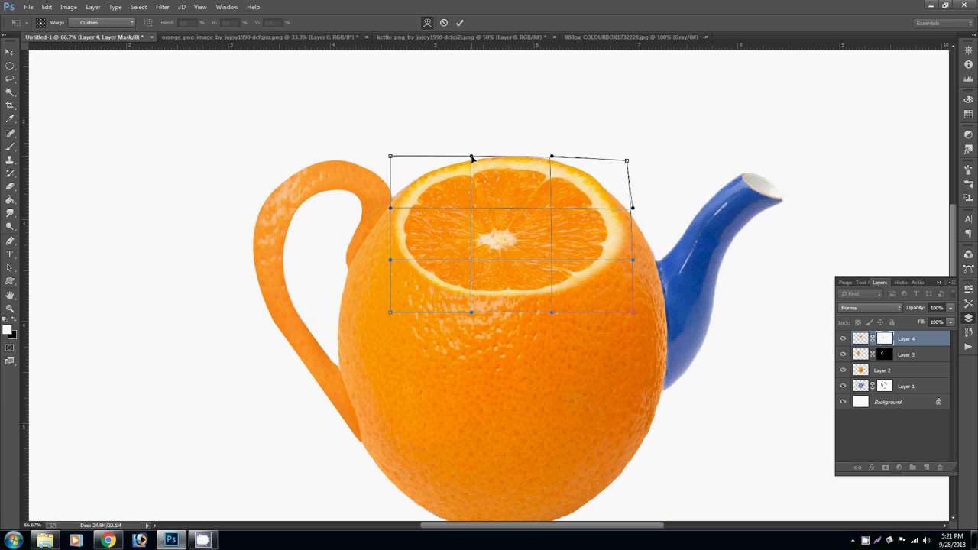
pyautogui.moveTo(472, 157); pyautogui.dragTo(475, 161)
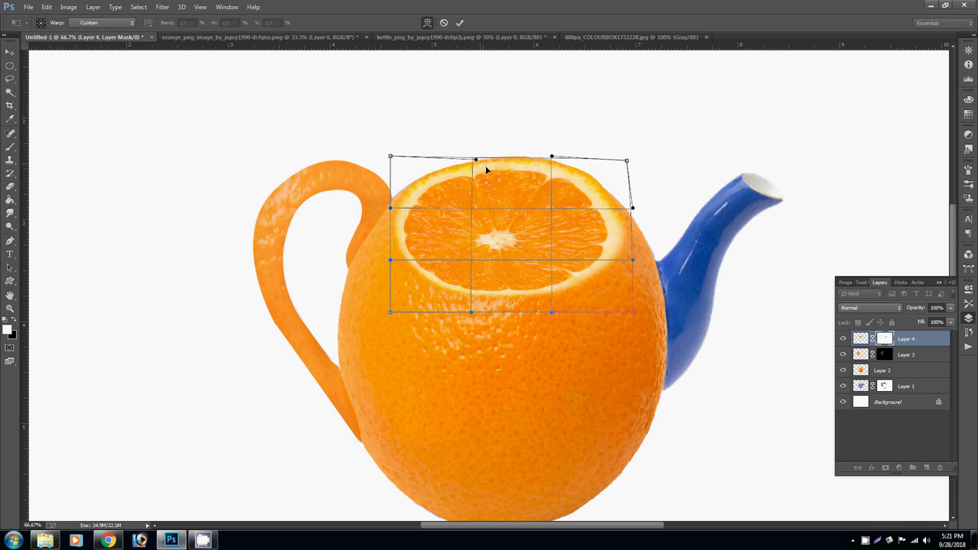
pyautogui.press('Return')
# Warp the slice once more, adjusting its lower-left shape to hug the body
pyautogui.press('e')
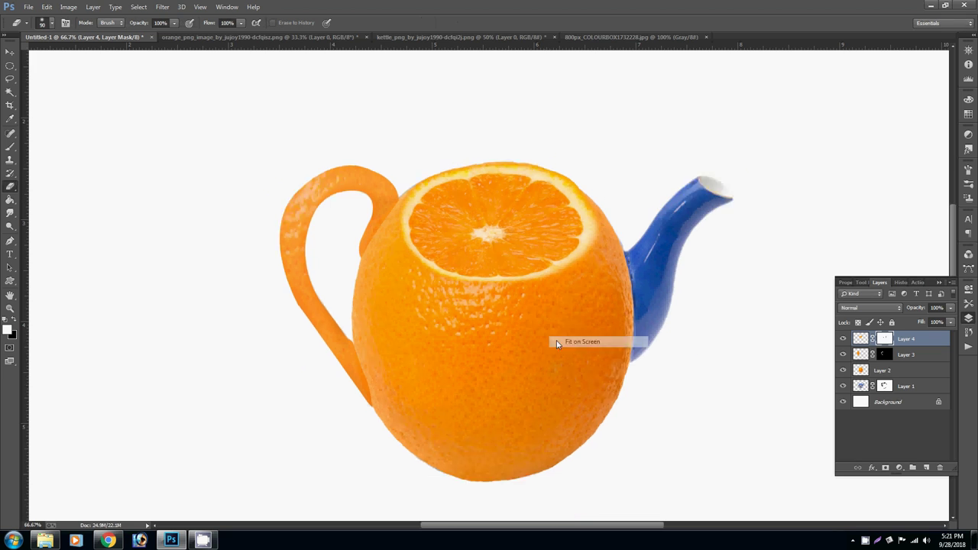
pyautogui.scroll(-3, 556, 348)
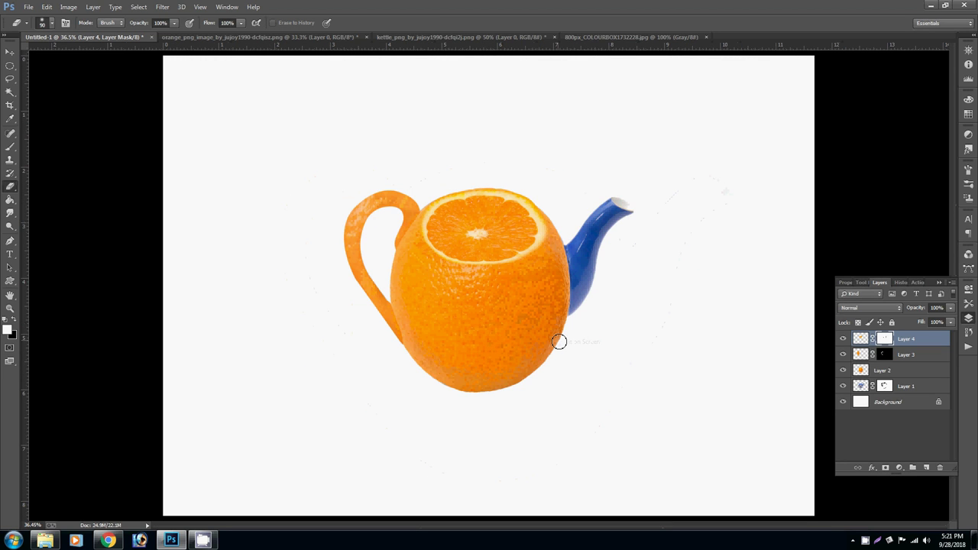
pyautogui.hotkey('ctrl', 't')
pyautogui.rightClick(484, 234)
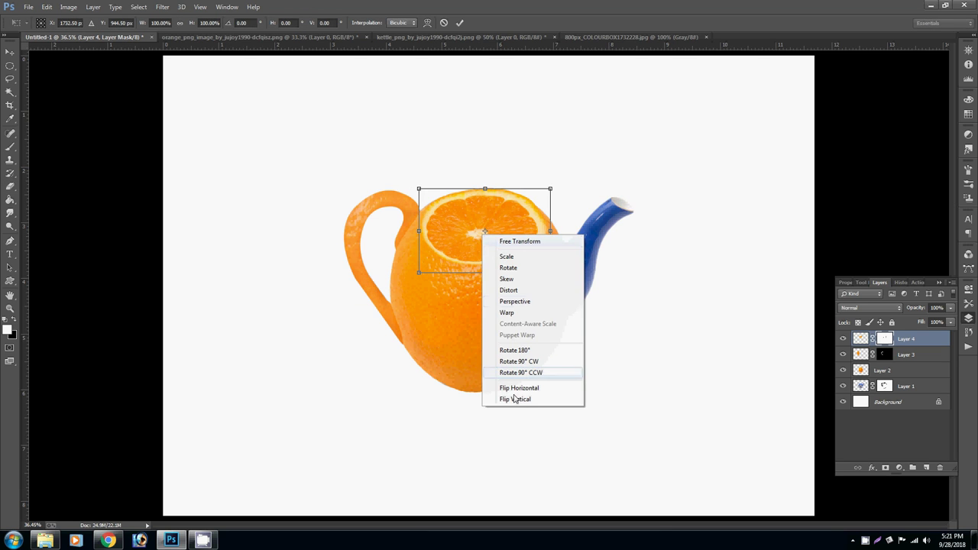
pyautogui.click(524, 314)
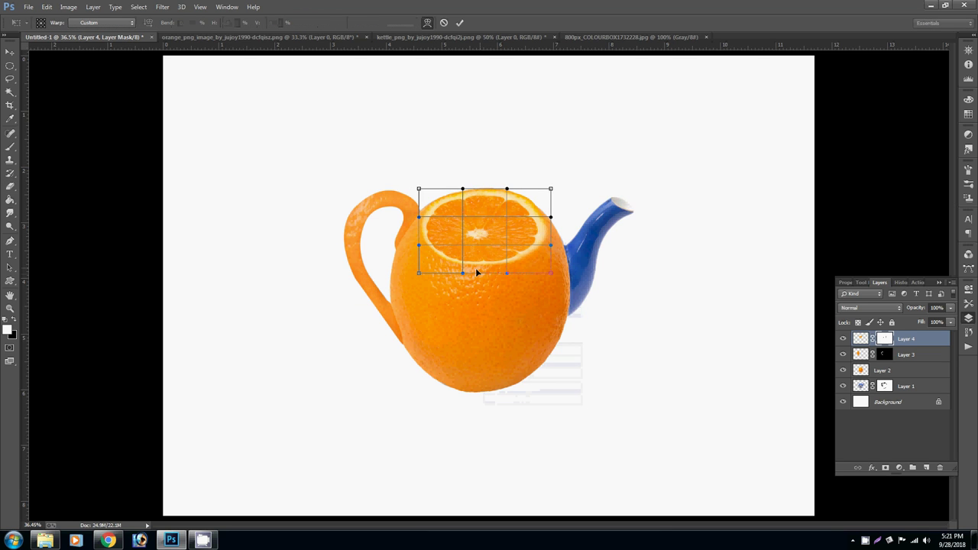
pyautogui.moveTo(464, 271); pyautogui.dragTo(461, 271)
pyautogui.press('Return')
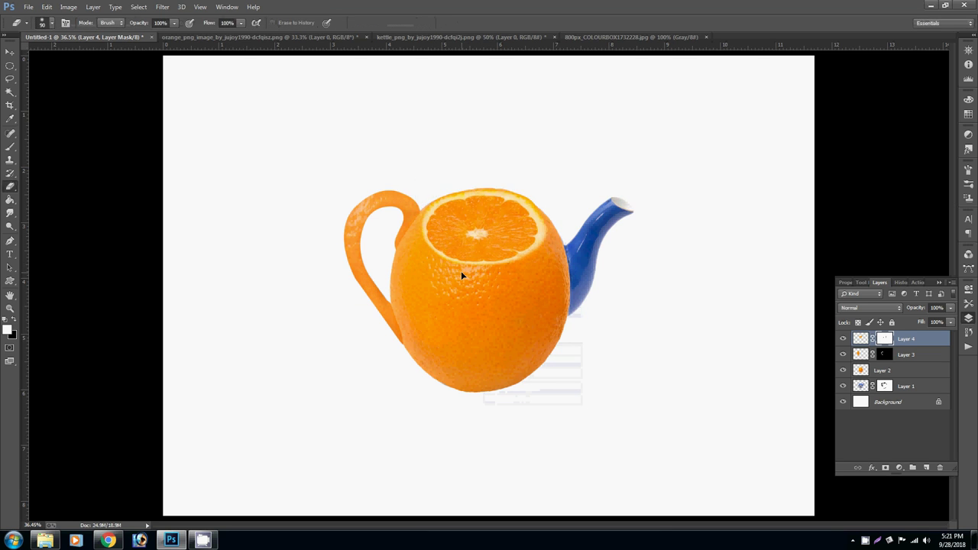
# Warp the slice again, raising its bottom edge and both lower corners
pyautogui.hotkey('ctrl', 't')
pyautogui.rightClick(461, 273)
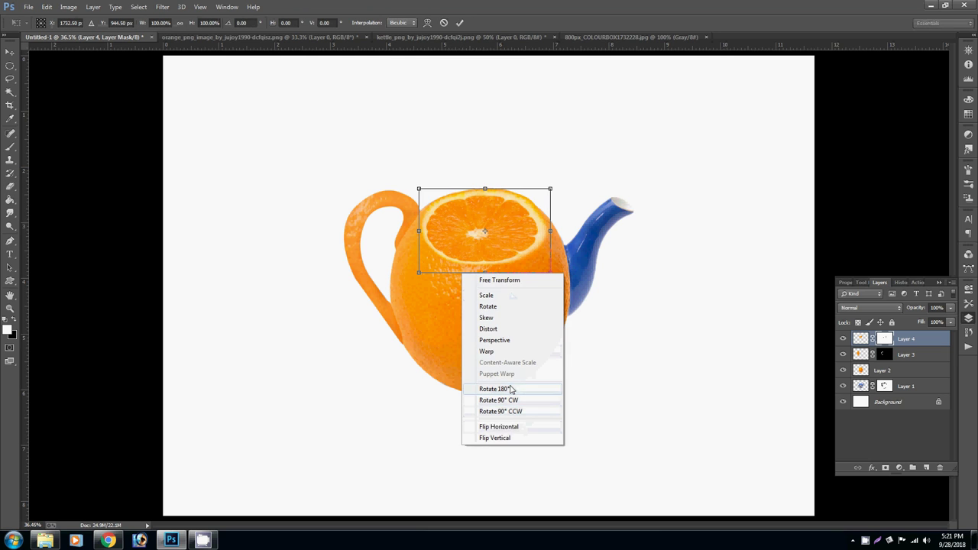
pyautogui.click(499, 353)
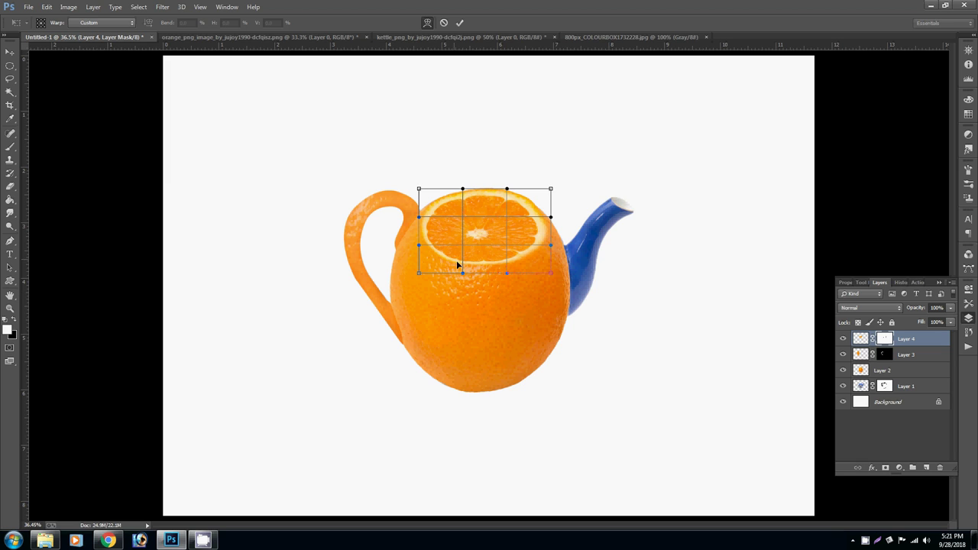
pyautogui.moveTo(463, 275); pyautogui.dragTo(466, 263)
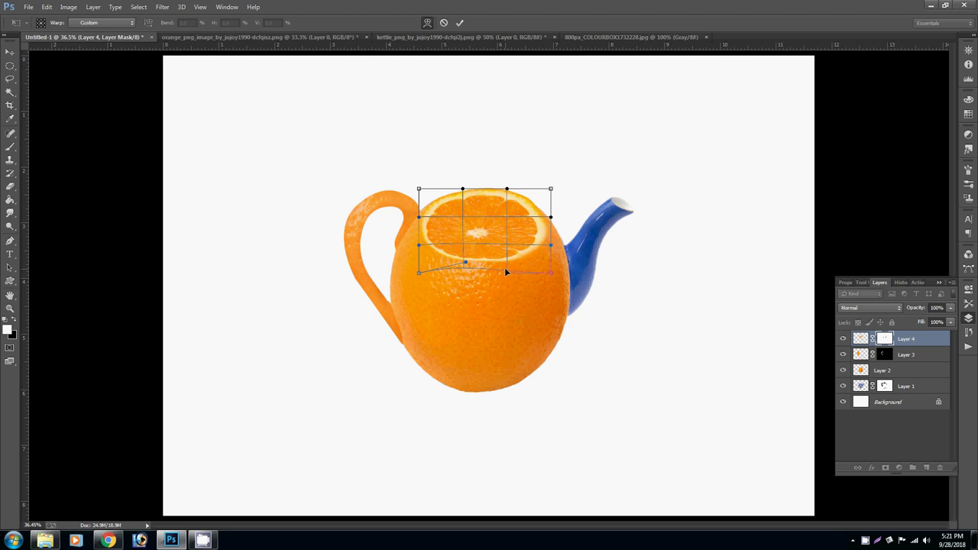
pyautogui.scroll(2, 504, 270)
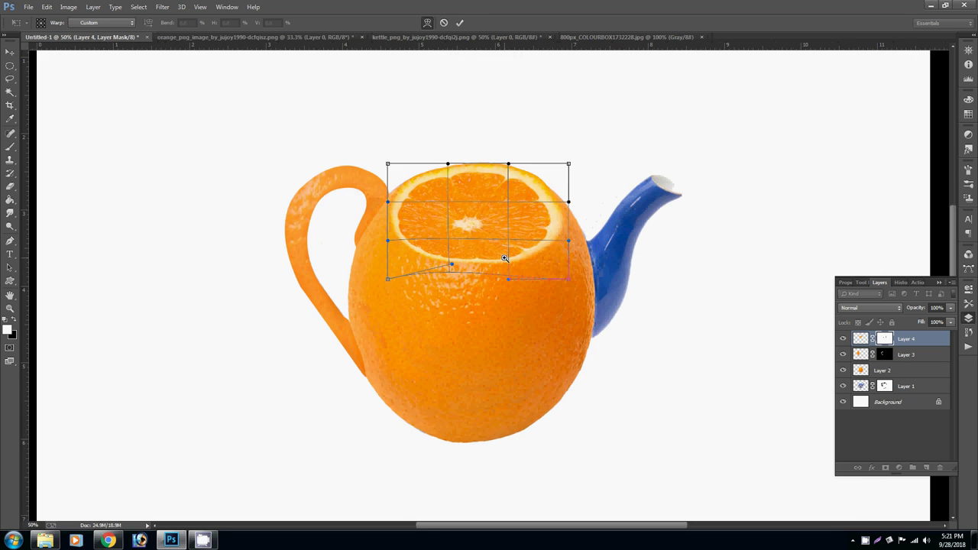
pyautogui.moveTo(510, 286); pyautogui.dragTo(508, 257)
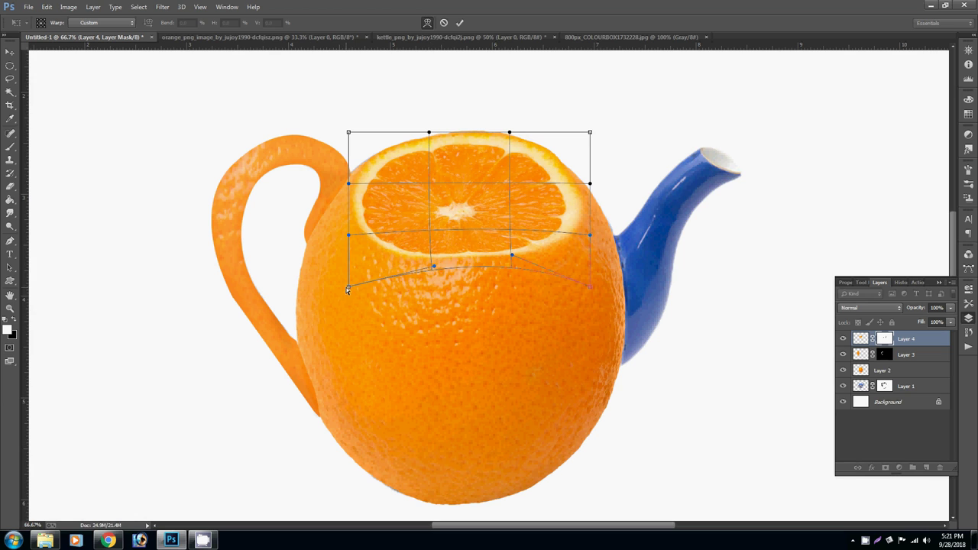
pyautogui.moveTo(348, 289); pyautogui.dragTo(355, 250)
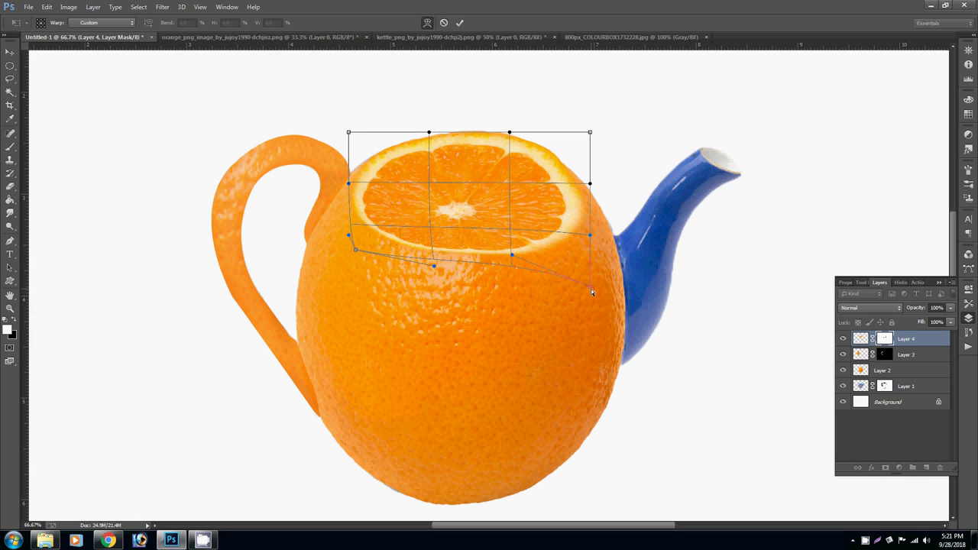
pyautogui.moveTo(591, 289); pyautogui.dragTo(589, 257)
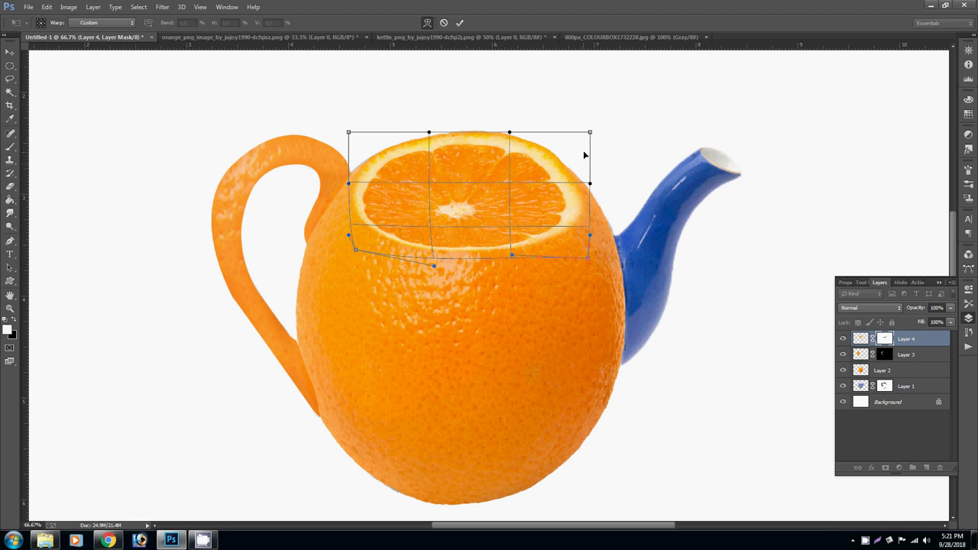
# Refine the warp's top corner, left side and lower curves, then undo the warp
pyautogui.moveTo(590, 133); pyautogui.dragTo(586, 136)
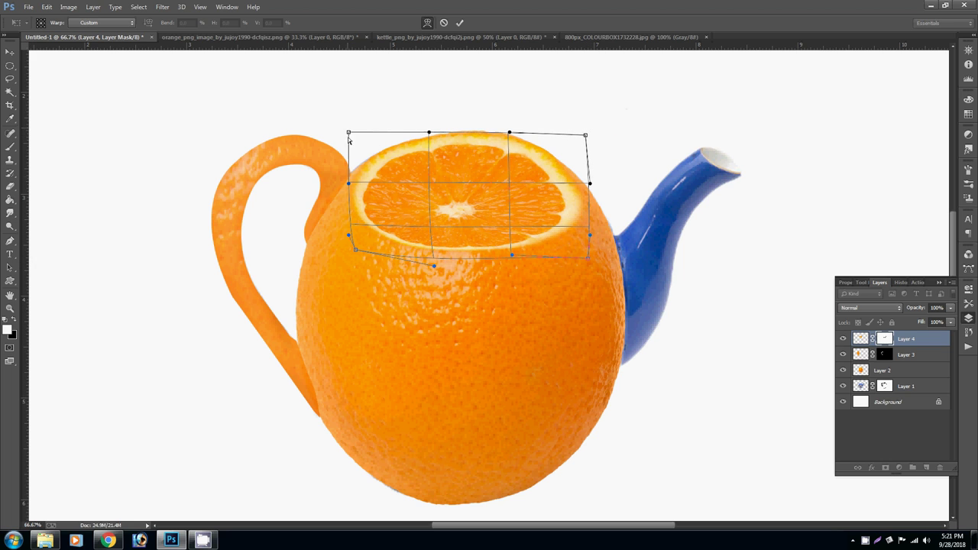
pyautogui.moveTo(349, 186); pyautogui.dragTo(347, 182)
pyautogui.moveTo(433, 252); pyautogui.dragTo(440, 230)
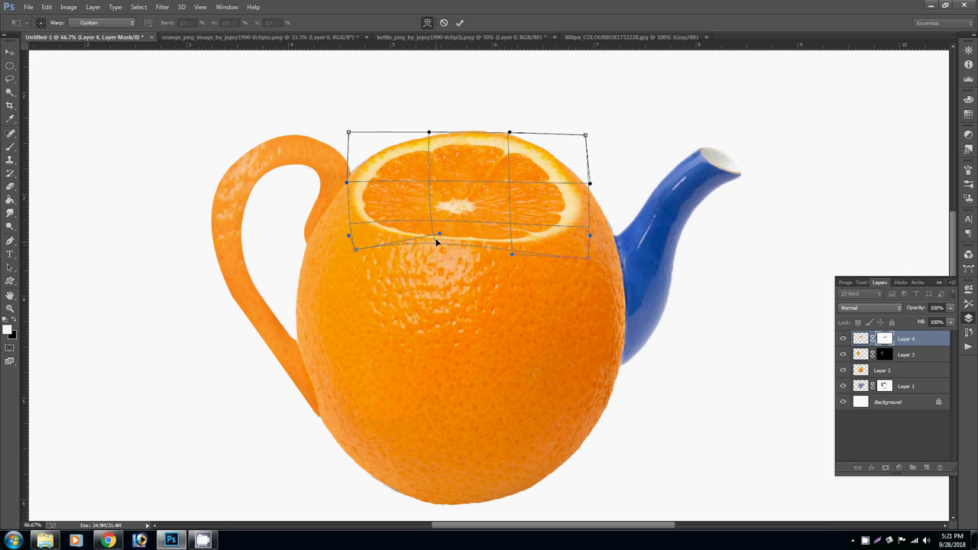
pyautogui.moveTo(517, 255); pyautogui.dragTo(513, 250)
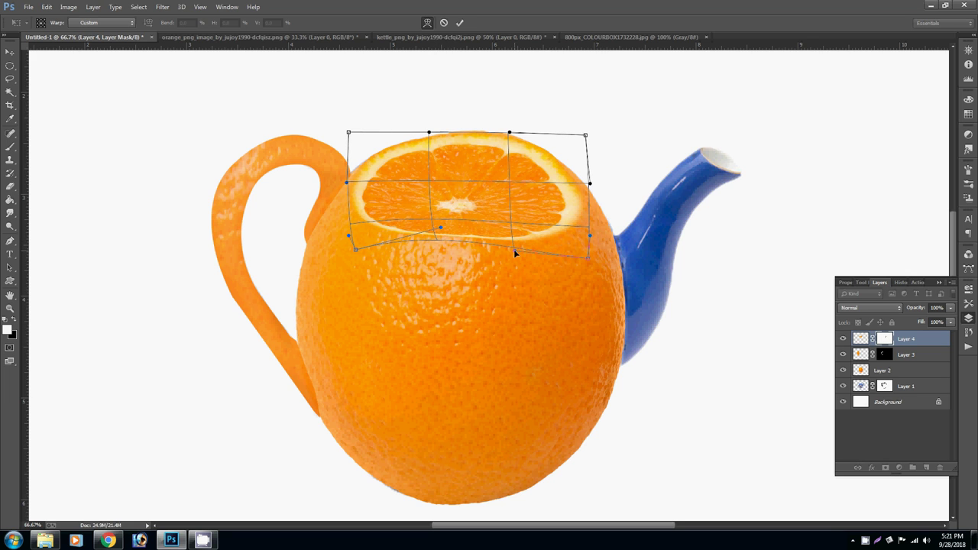
pyautogui.press('Return')
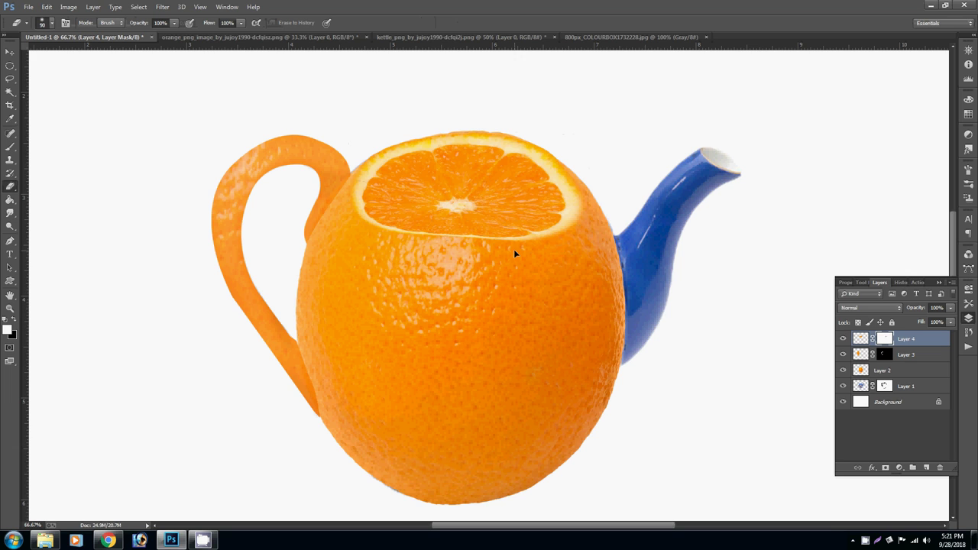
pyautogui.hotkey('ctrl', 'z')
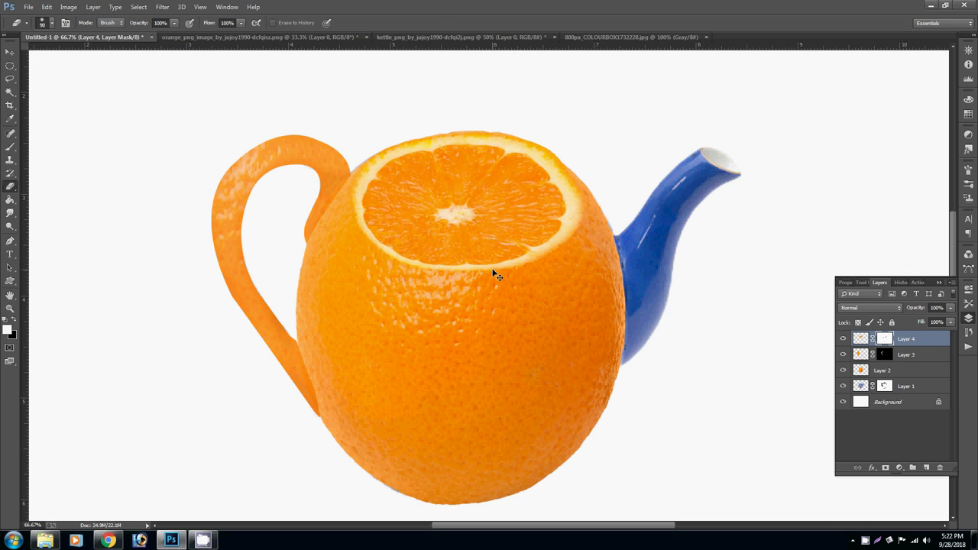
# Scale the orange slice down to about 94.40% height
pyautogui.hotkey('ctrl', 't')
pyautogui.rightClick(493, 271)
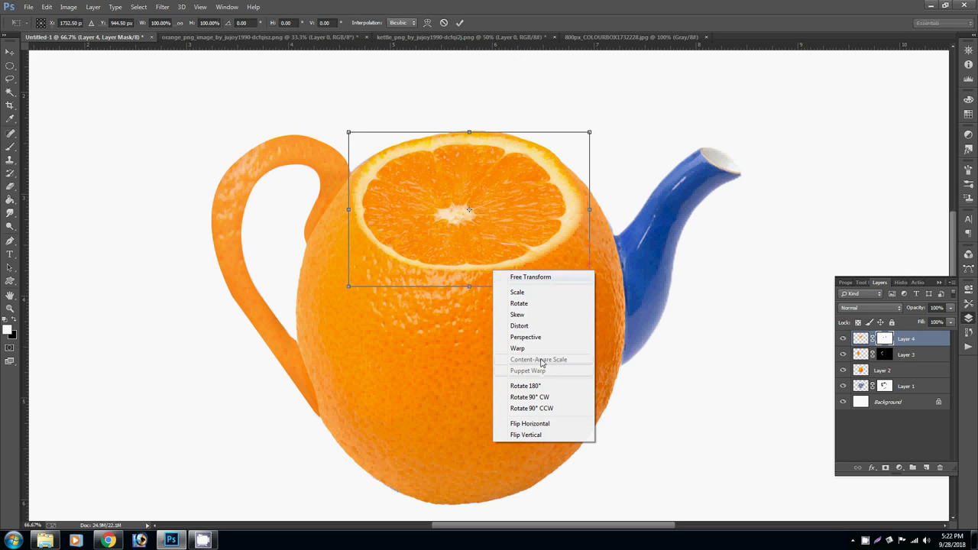
pyautogui.click(468, 285)
pyautogui.moveTo(470, 287); pyautogui.dragTo(473, 257)
pyautogui.press('Return')
# Fit the image on screen and zoom back in on the teapot
pyautogui.rightClick(477, 255)
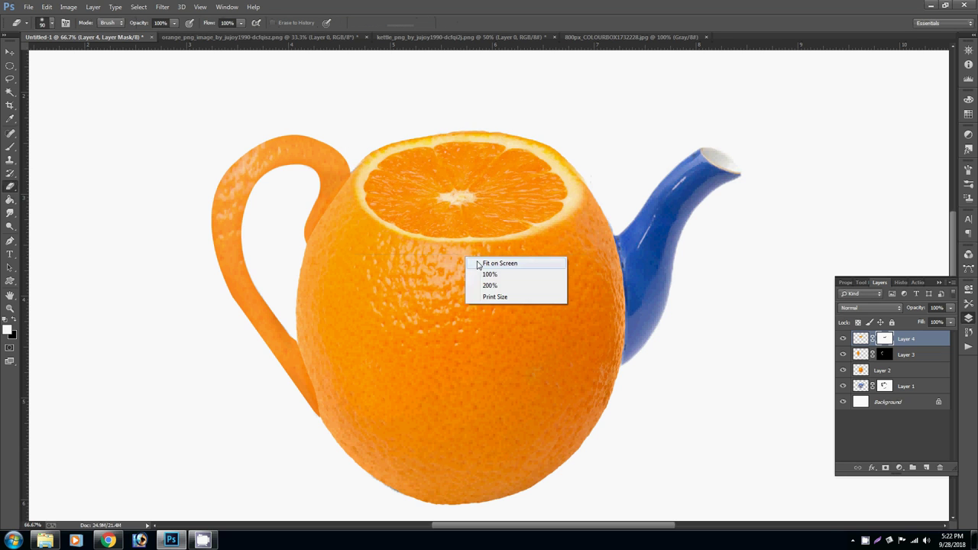
pyautogui.click(481, 260)
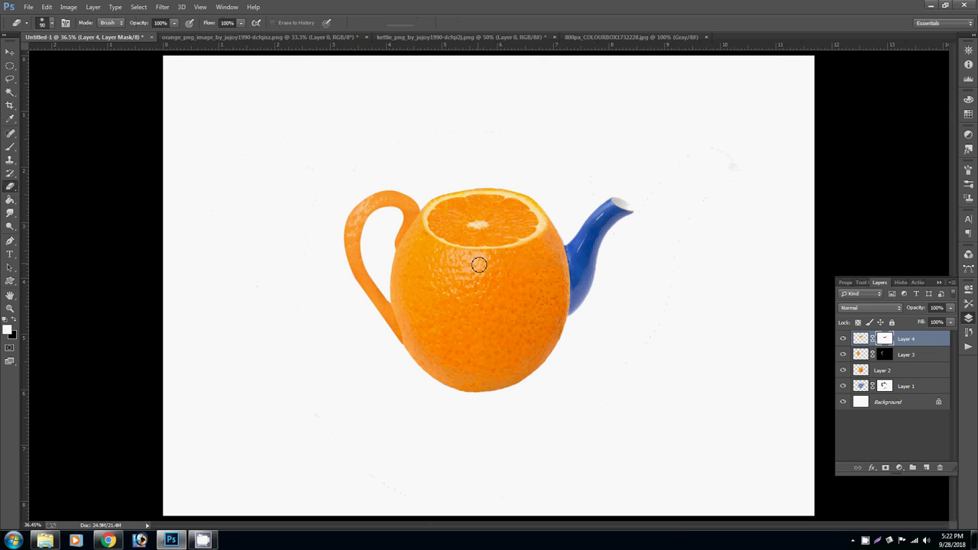
pyautogui.click(456, 262)
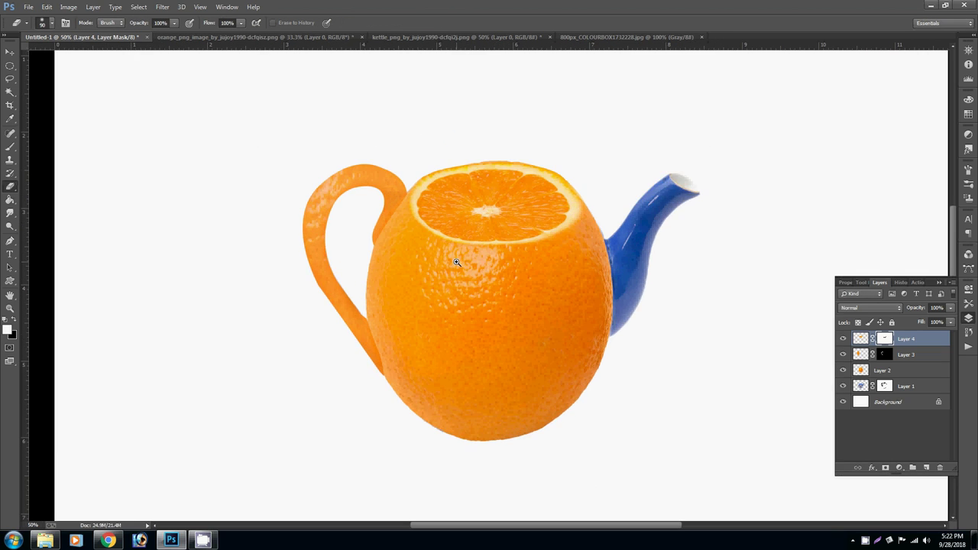
# Lasso a piece of Layer 2's orange skin, copy it to a new layer, and move it over the spout
pyautogui.press('l')
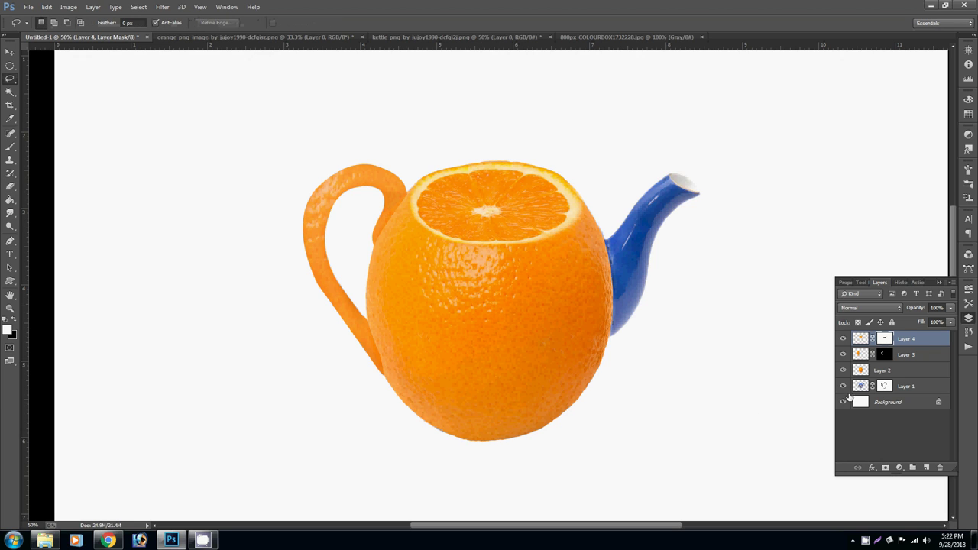
pyautogui.click(861, 370)
pyautogui.moveTo(519, 399)
pyautogui.mouseDown()
pyautogui.moveTo(485, 397)
pyautogui.moveTo(405, 322)
pyautogui.moveTo(527, 283)
pyautogui.mouseUp()
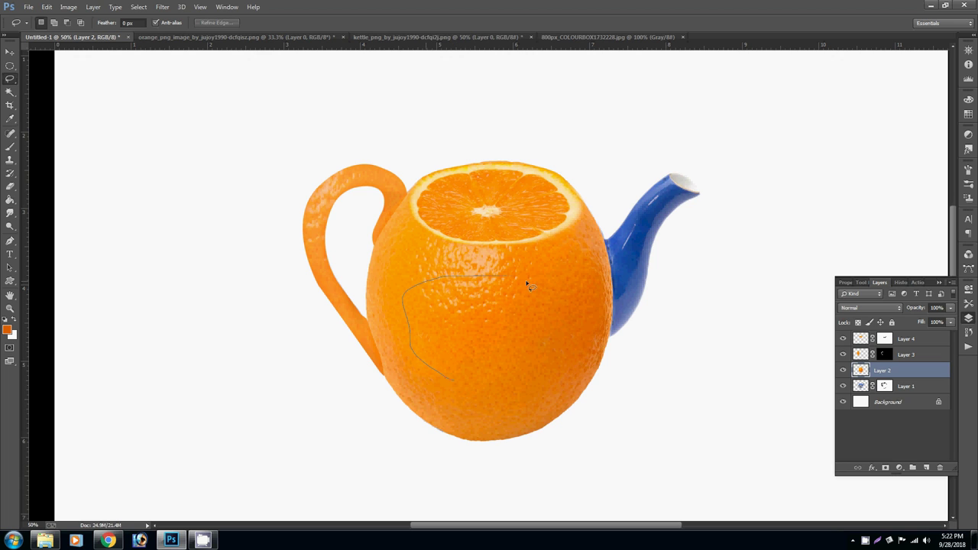
pyautogui.moveTo(430, 392)
pyautogui.mouseDown()
pyautogui.moveTo(400, 295)
pyautogui.moveTo(532, 253)
pyautogui.moveTo(577, 318)
pyautogui.mouseUp()
pyautogui.hotkey('ctrl', 'j')
pyautogui.press('v')
pyautogui.moveTo(485, 399); pyautogui.dragTo(648, 255)
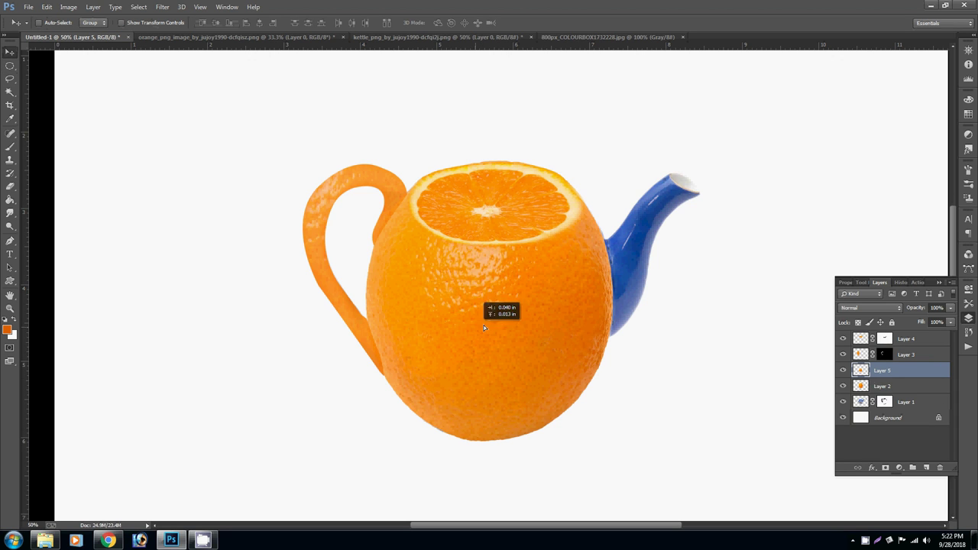
# Warp the copied skin piece into a curved, tapered spout shape
pyautogui.hotkey('ctrl', 't')
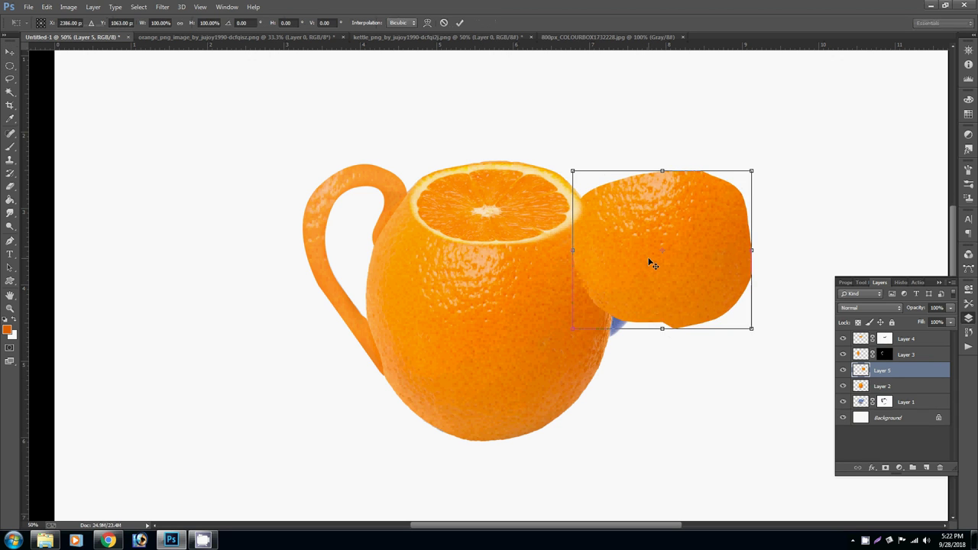
pyautogui.rightClick(649, 259)
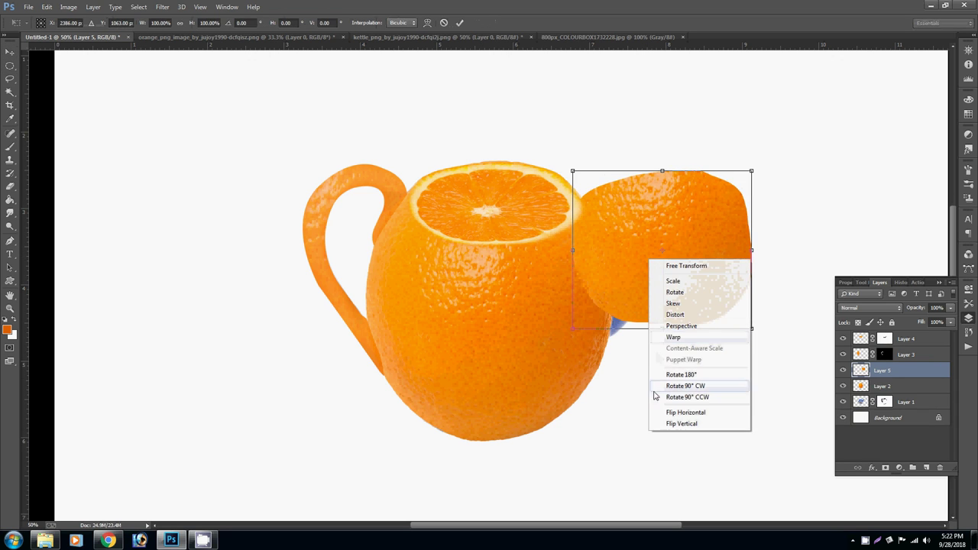
pyautogui.click(686, 339)
pyautogui.moveTo(572, 331); pyautogui.dragTo(554, 406)
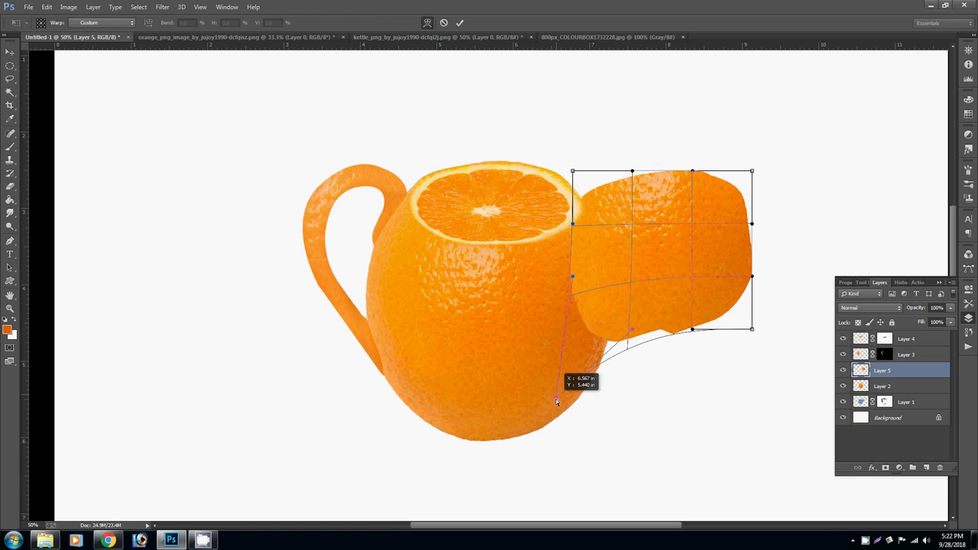
pyautogui.moveTo(752, 171); pyautogui.dragTo(750, 148)
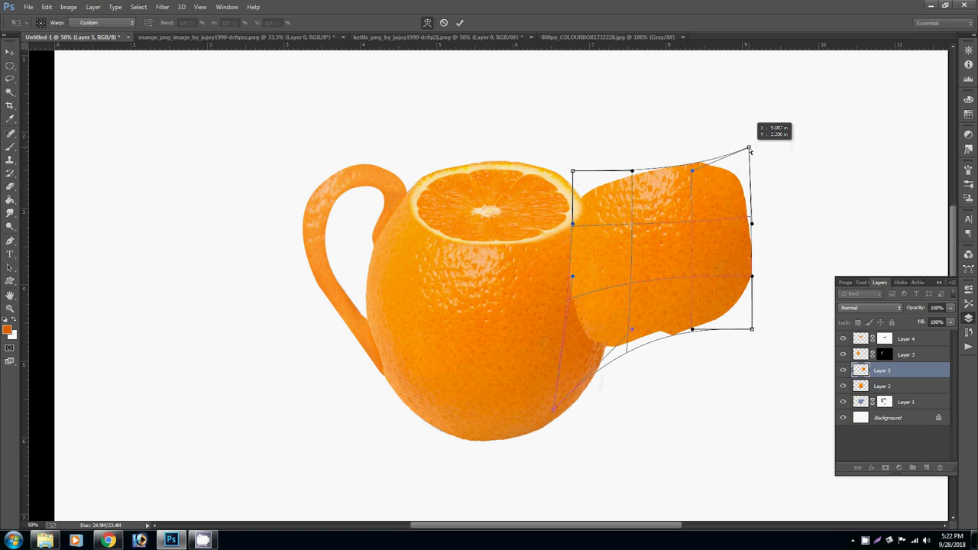
pyautogui.moveTo(693, 225); pyautogui.dragTo(719, 192)
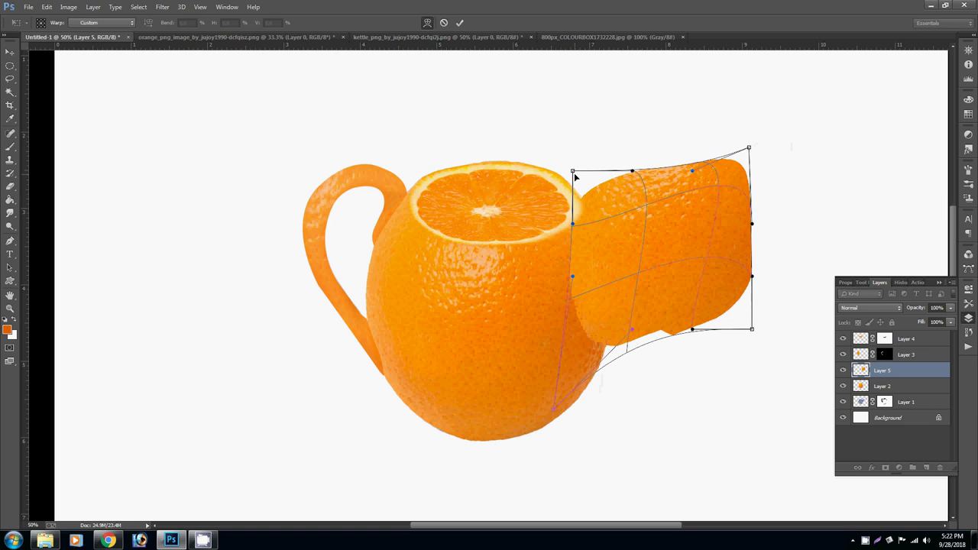
pyautogui.moveTo(572, 171); pyautogui.dragTo(605, 193)
pyautogui.moveTo(752, 329); pyautogui.dragTo(727, 325)
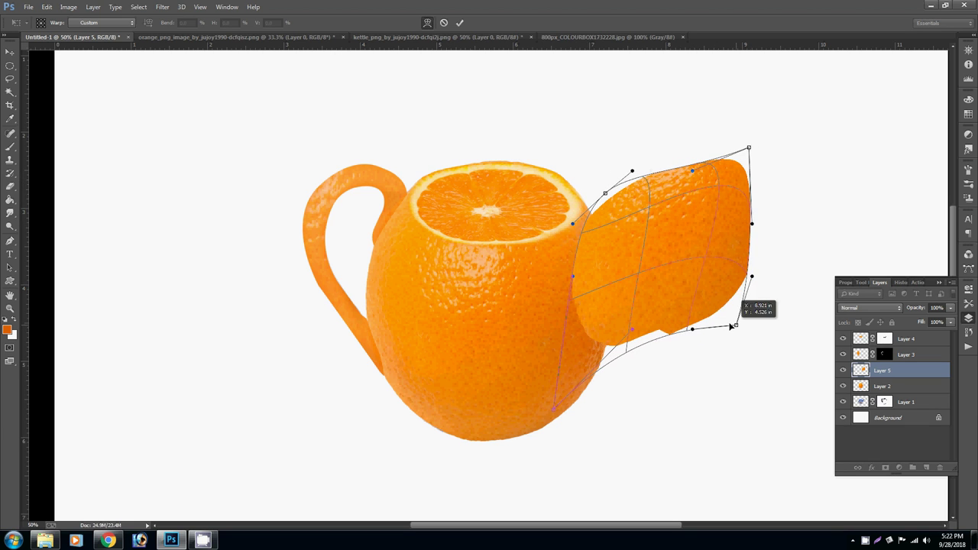
pyautogui.press('Return')
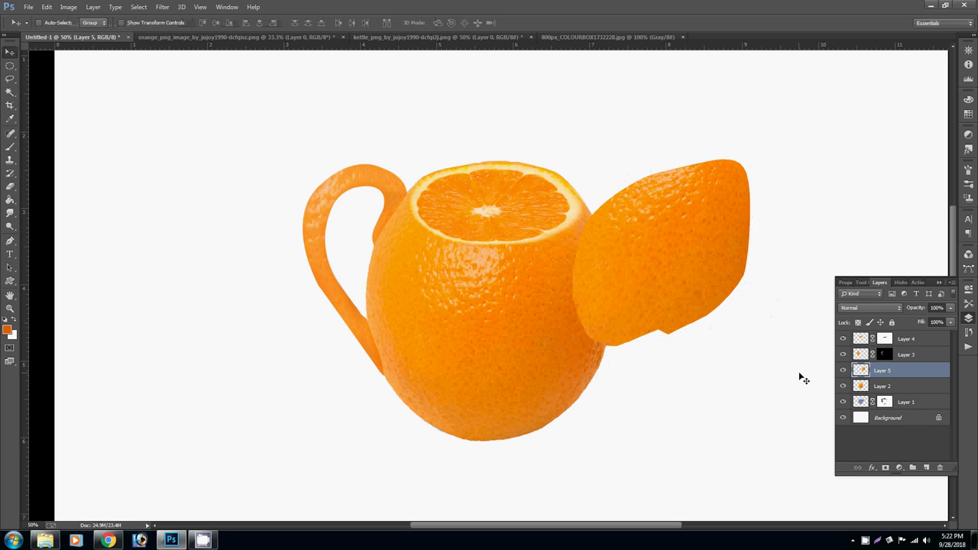
# Set Layer 5's opacity to 0% to reveal the blue spout
pyautogui.click(949, 308)
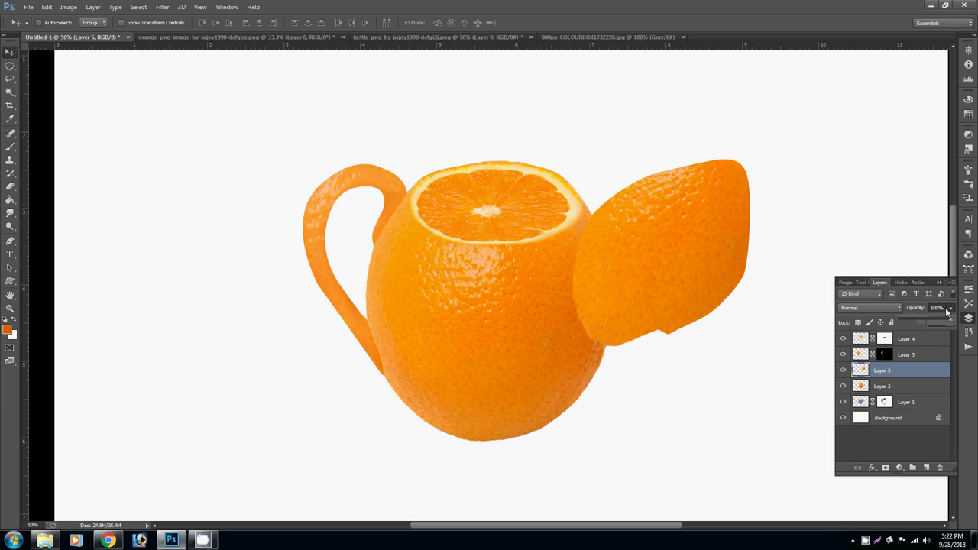
pyautogui.moveTo(946, 321); pyautogui.dragTo(870, 324)
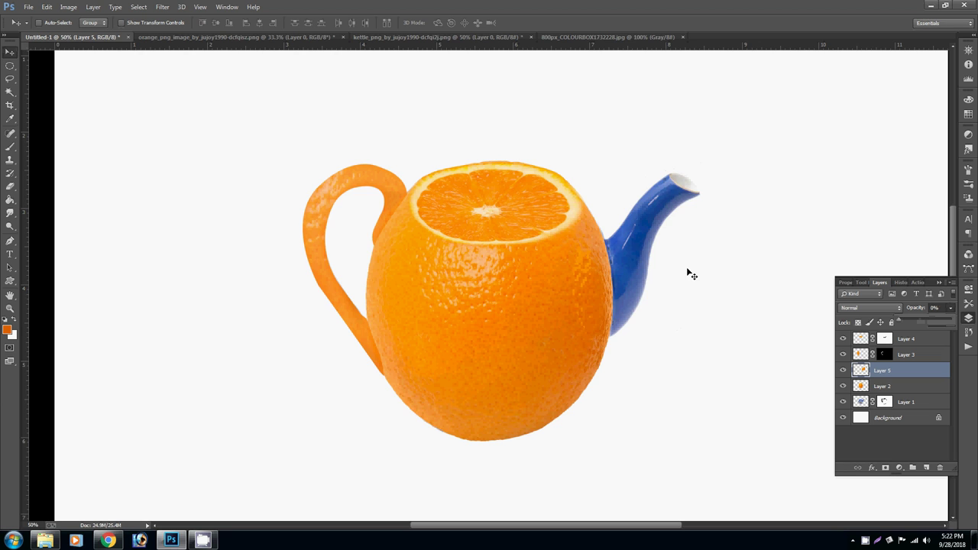
pyautogui.scroll(2, 688, 268)
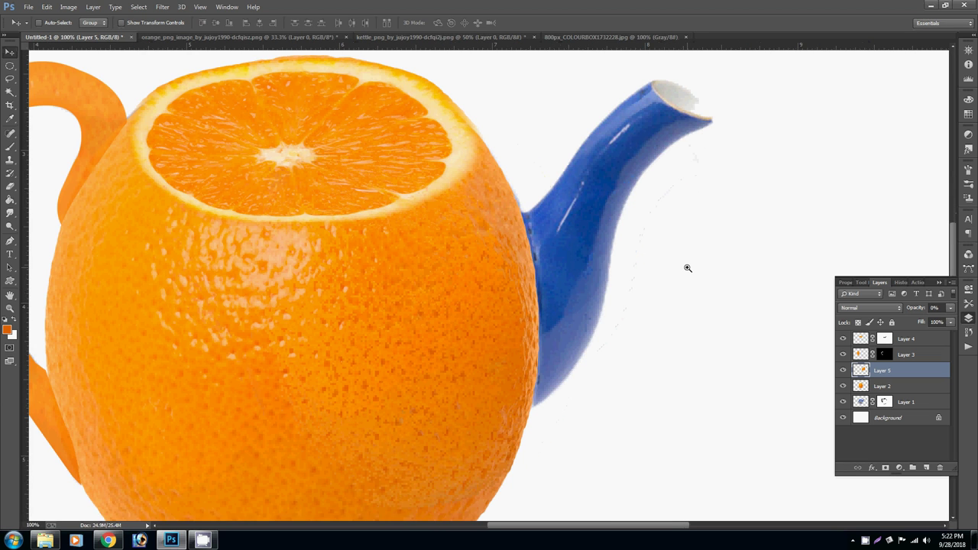
# Trace a pen path along the spout's upper edge and around its tip
pyautogui.press('p')
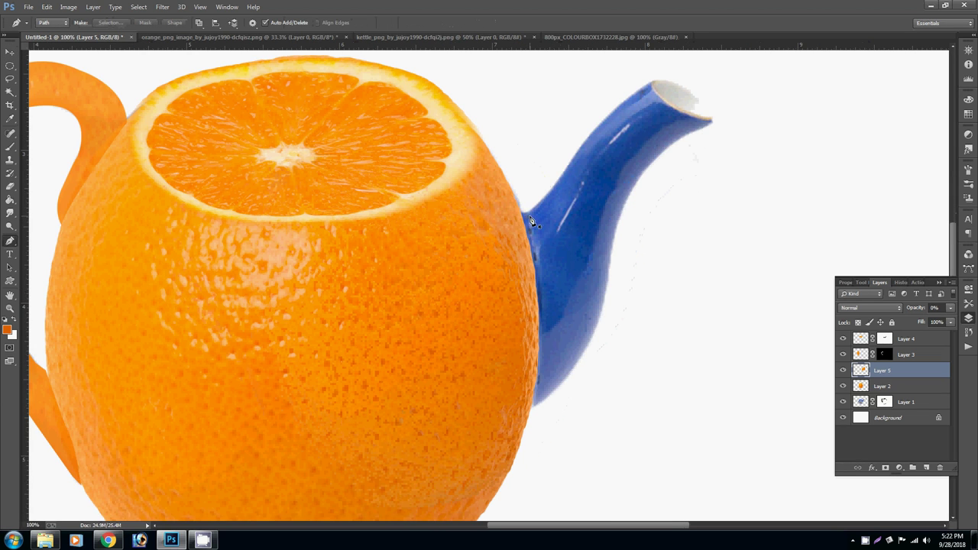
pyautogui.click(525, 221)
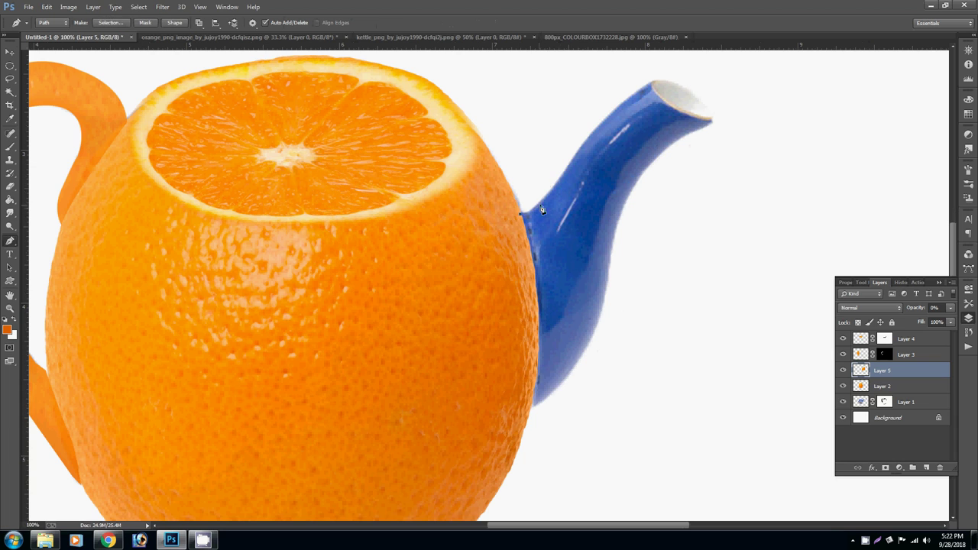
pyautogui.click(548, 198)
pyautogui.click(600, 124)
pyautogui.click(644, 87)
pyautogui.moveTo(706, 100); pyautogui.dragTo(714, 121)
pyautogui.click(714, 117)
# Continue the path down the spout's lower edge and up along the body's edge
pyautogui.moveTo(619, 221); pyautogui.dragTo(609, 291)
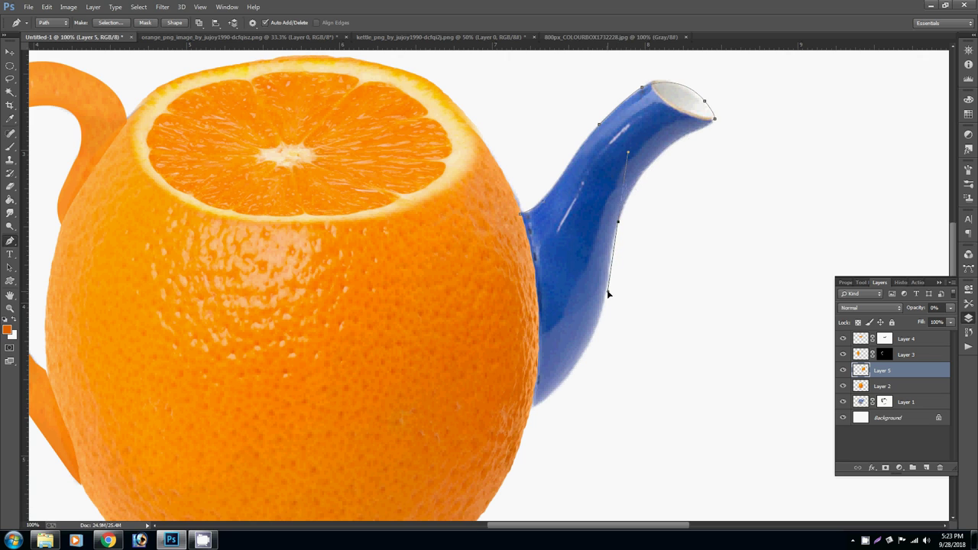
pyautogui.keyDown('alt'); pyautogui.click(619, 222); pyautogui.keyUp('alt')
pyautogui.moveTo(534, 406); pyautogui.dragTo(469, 443)
pyautogui.click(615, 246)
pyautogui.moveTo(615, 246); pyautogui.dragTo(597, 330)
pyautogui.click(533, 411)
pyautogui.click(523, 353)
# Load the path as a selection, restore Layer 5 to 100%, and delete the orange outside the spout
pyautogui.hotkey('ctrl', 'Return')
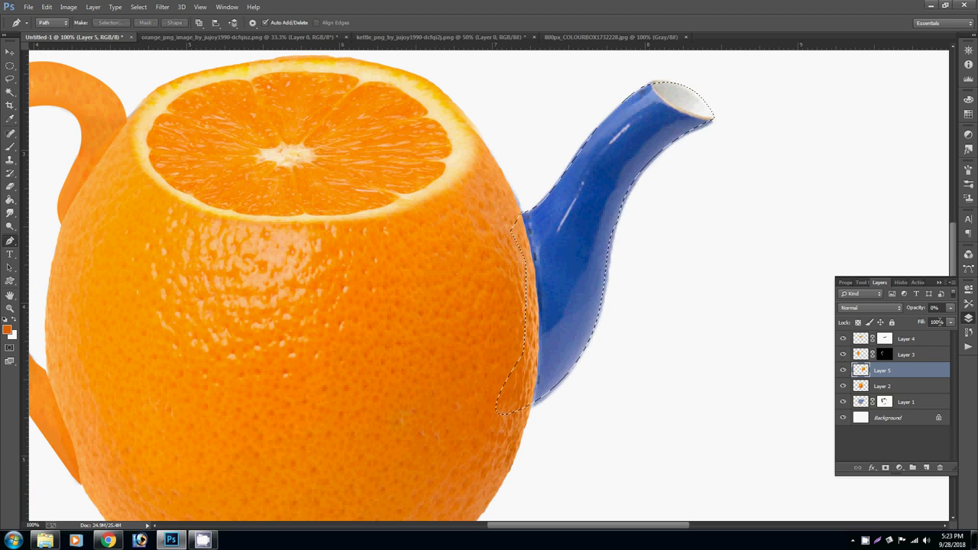
pyautogui.moveTo(903, 321); pyautogui.dragTo(954, 322)
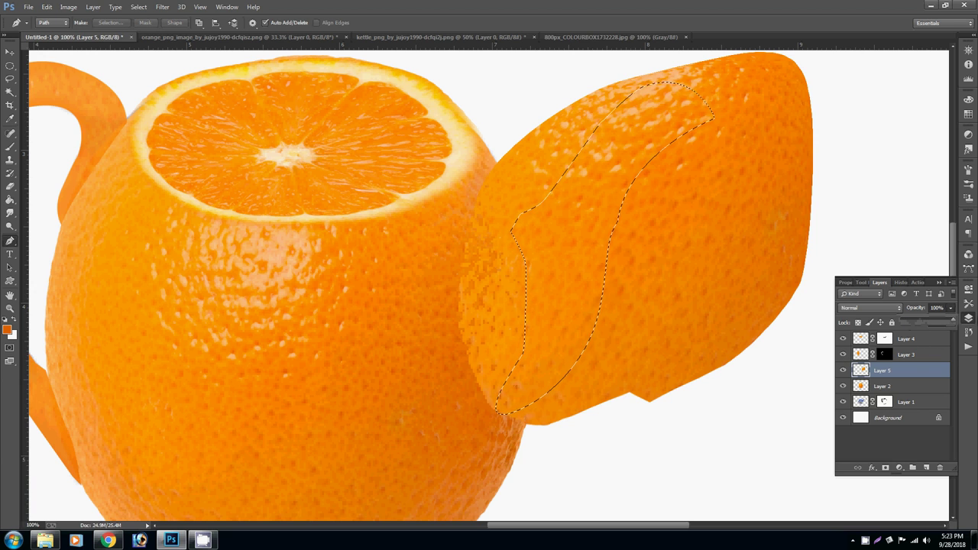
pyautogui.press('Delete')
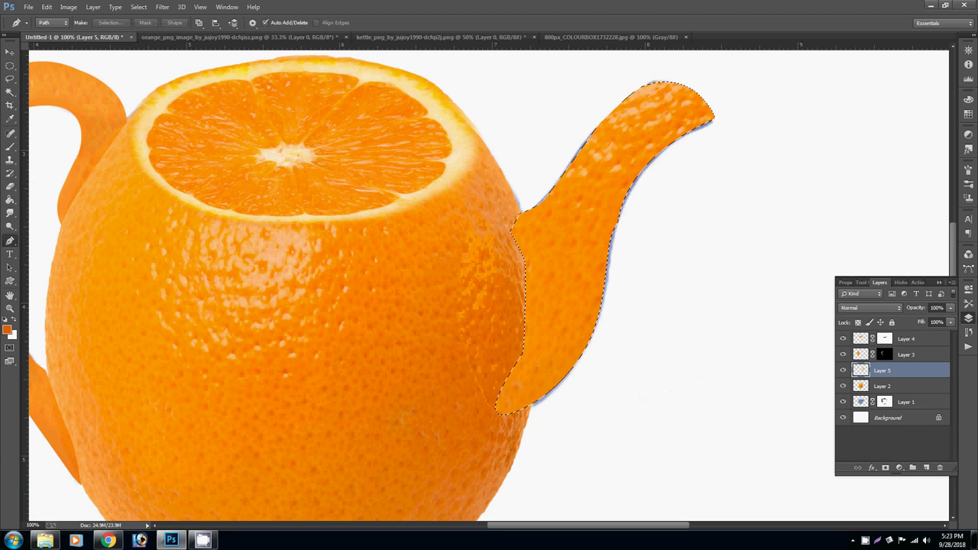
pyautogui.hotkey('ctrl', 'd')
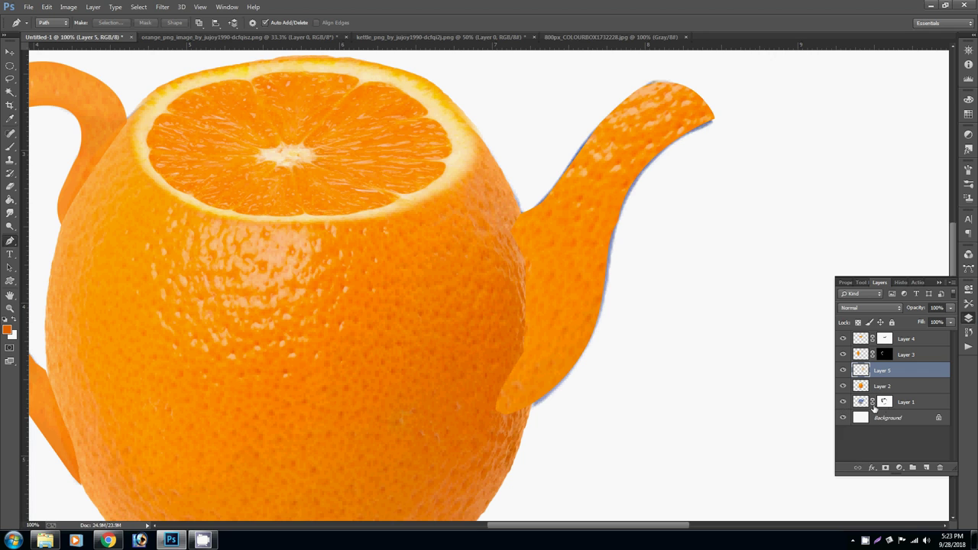
# Erase the blue fringe around the spout's edges on Layer 1's mask
pyautogui.click(883, 403)
pyautogui.press('e')
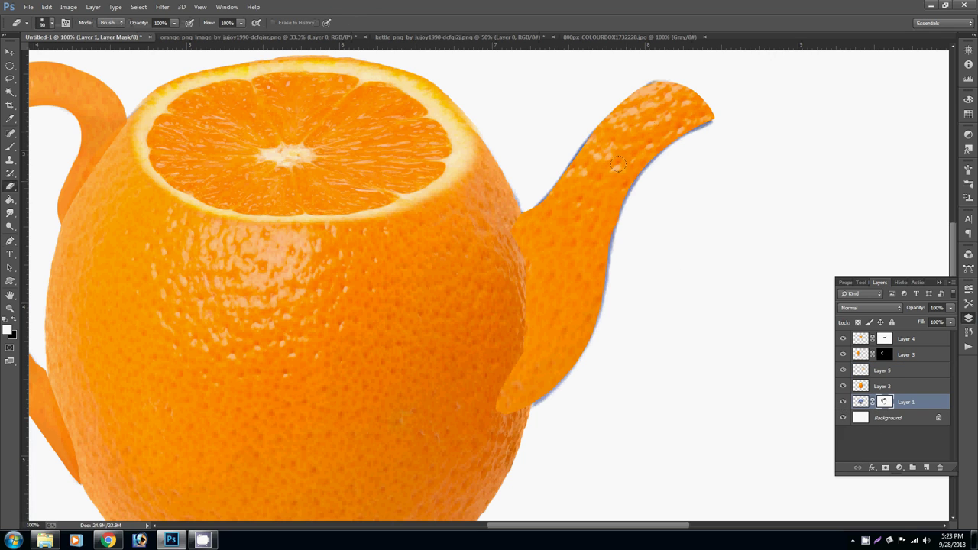
pyautogui.moveTo(618, 165); pyautogui.dragTo(711, 123)
pyautogui.moveTo(599, 126); pyautogui.dragTo(537, 205)
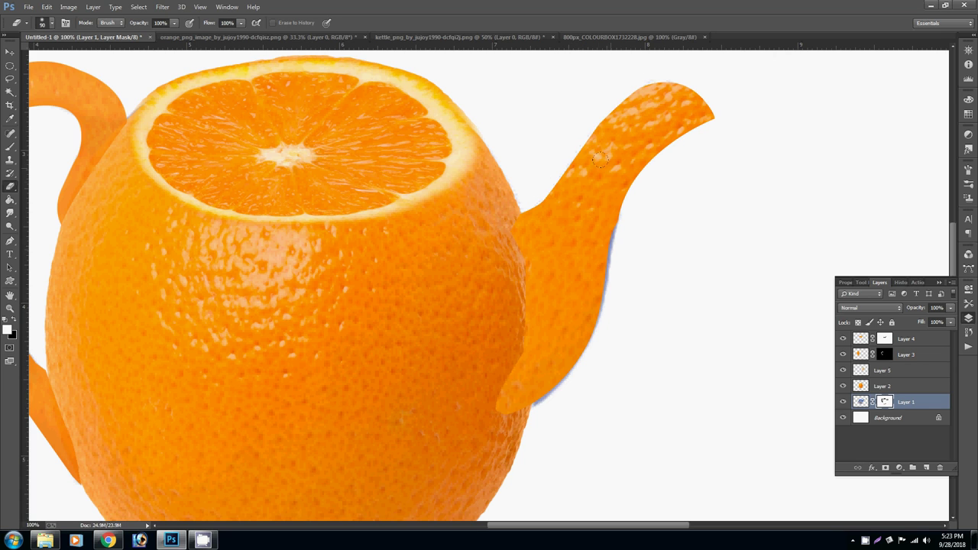
pyautogui.moveTo(615, 222); pyautogui.dragTo(521, 420)
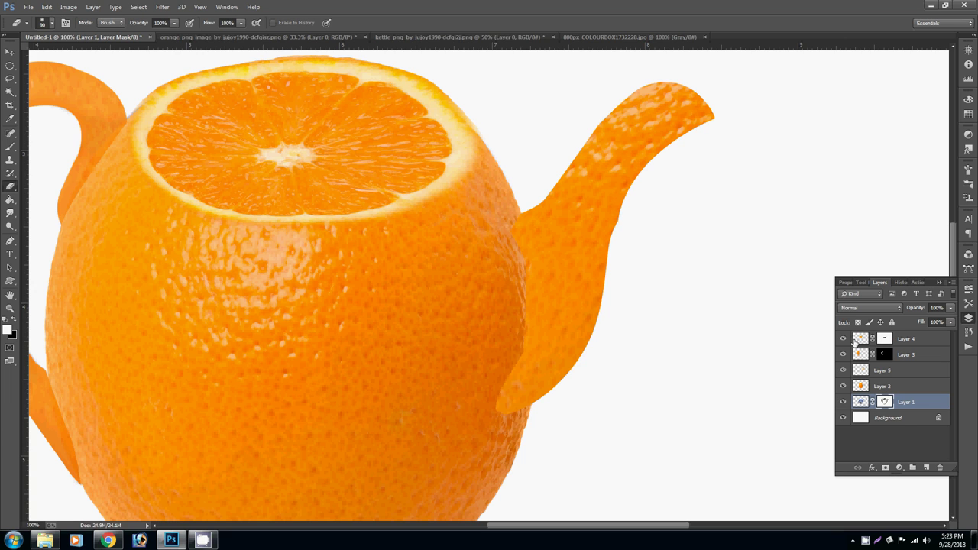
# Restack the layers: Layer 4 just below Layer 3, Layer 5 below Layer 2
pyautogui.click(861, 339)
pyautogui.click(843, 338)
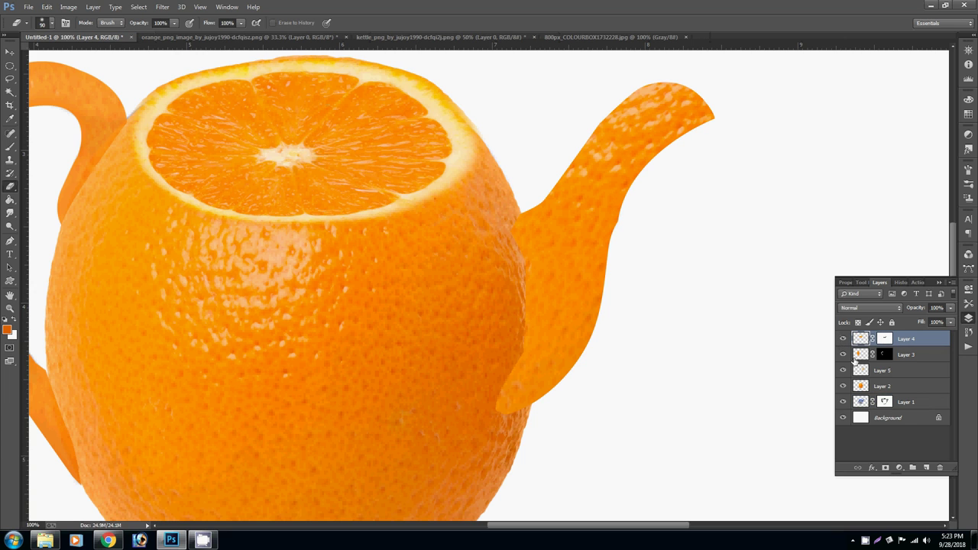
pyautogui.click(843, 371)
pyautogui.hotkey('ctrl', '[')
pyautogui.hotkey('ctrl', '[')
pyautogui.hotkey('ctrl', '[')
pyautogui.hotkey('ctrl', ']')
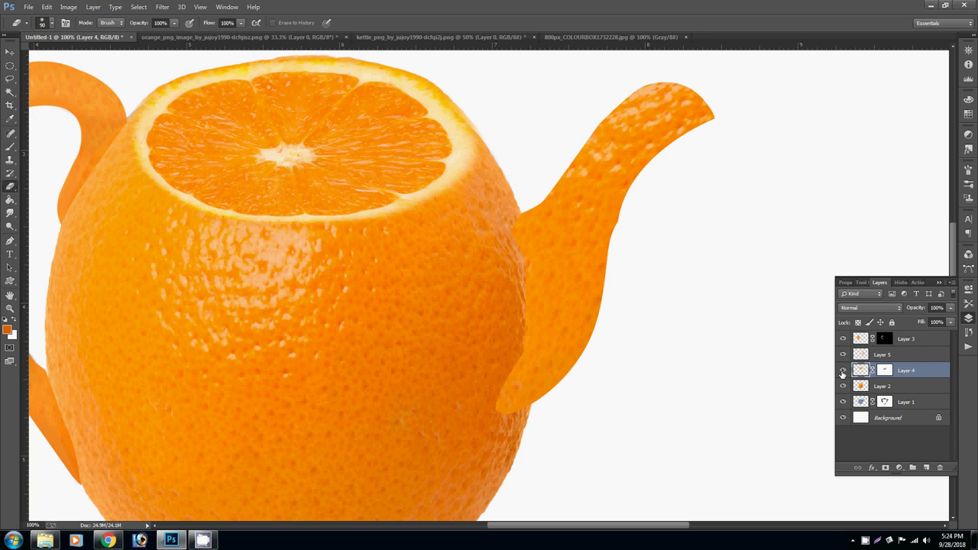
pyautogui.hotkey('ctrl', ']')
pyautogui.click(872, 371)
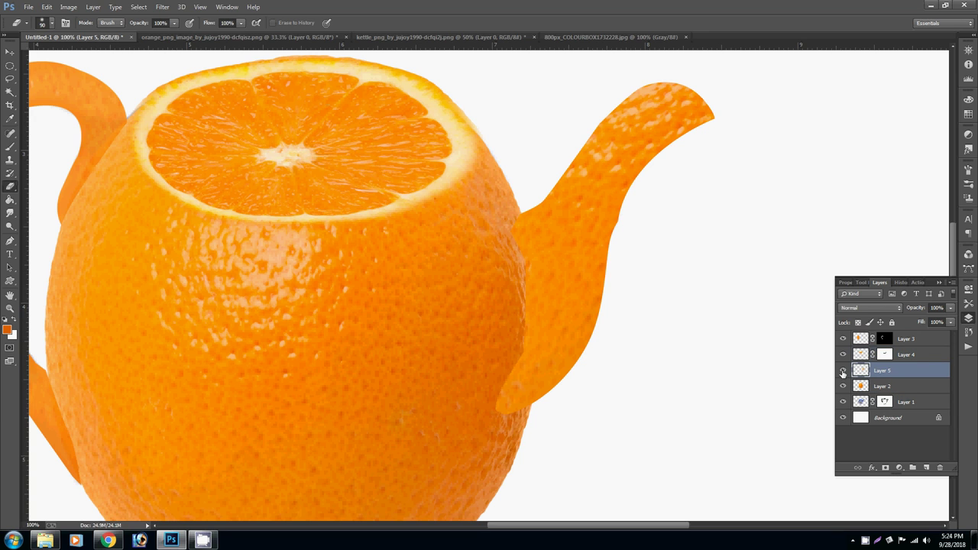
pyautogui.click(843, 371)
pyautogui.hotkey('ctrl', ']')
pyautogui.hotkey('ctrl', '[')
pyautogui.hotkey('ctrl', '[')
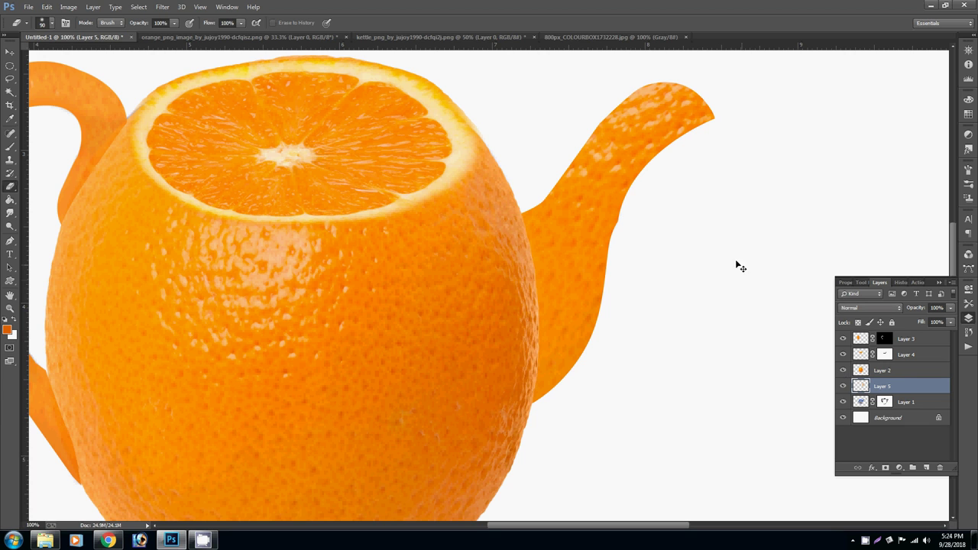
# Erase a stray bump on the spout's peel edge and load Layer 5's outline as a selection
pyautogui.click(719, 239)
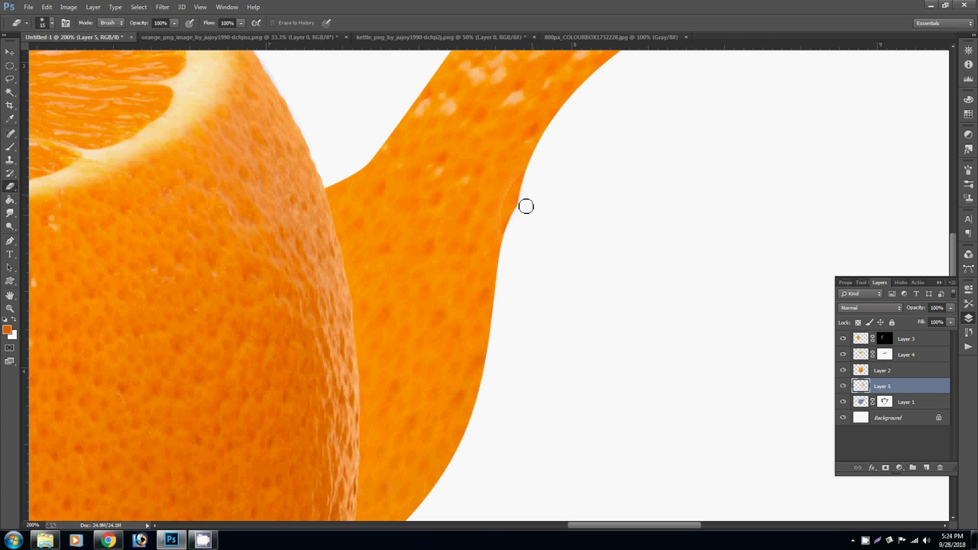
pyautogui.moveTo(524, 203); pyautogui.dragTo(504, 260)
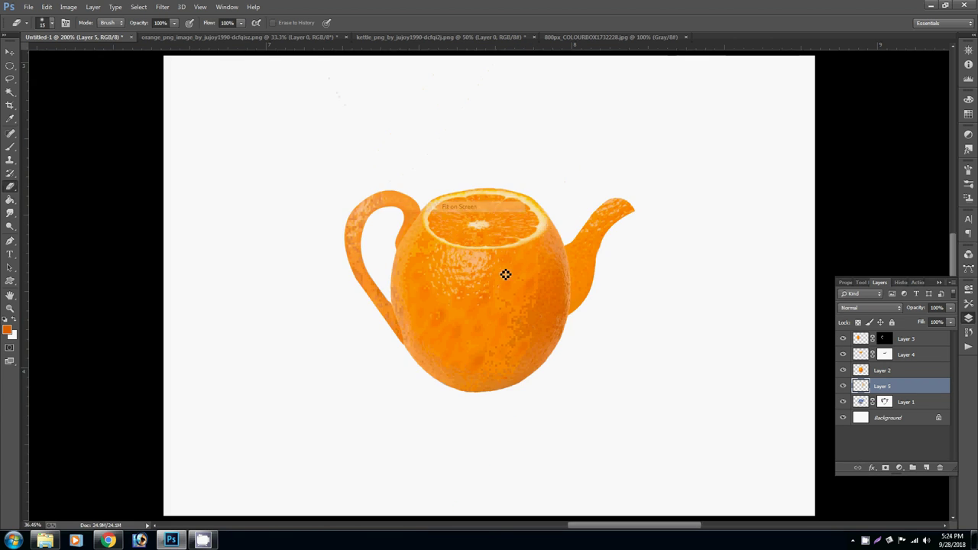
pyautogui.hotkey('ctrl', '0')
pyautogui.scroll(1, 662, 260)
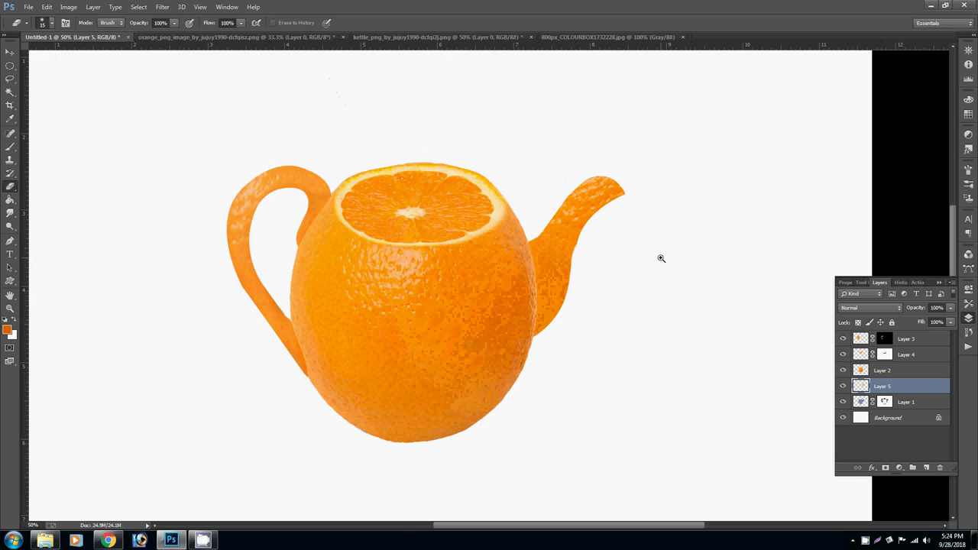
pyautogui.keyDown('ctrl'); pyautogui.click(863, 387); pyautogui.keyUp('ctrl')
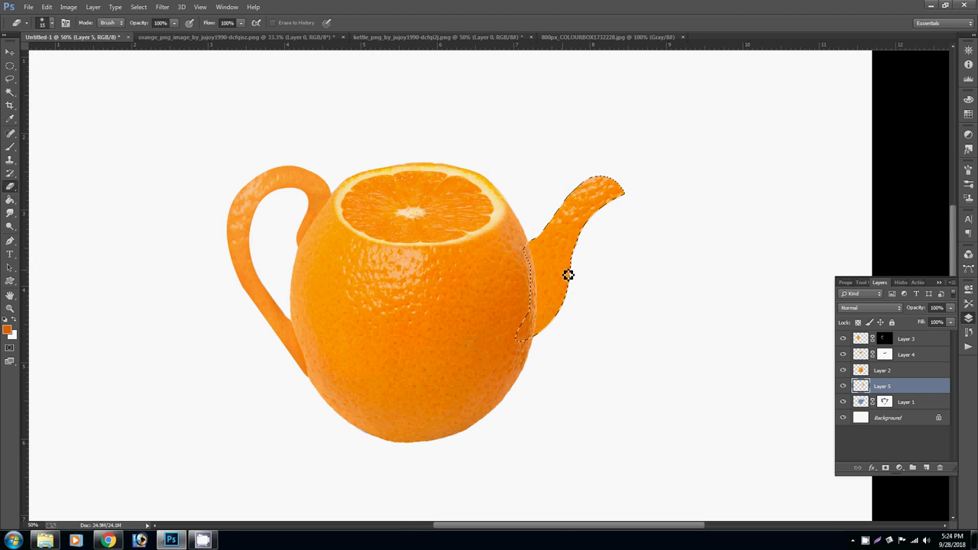
# Brush darker orange inside the spout selection across its top and right edge
pyautogui.hotkey('ctrl', 'd')
pyautogui.scroll(2, 581, 212)
pyautogui.hotkey('ctrl', 'shift', 'd')
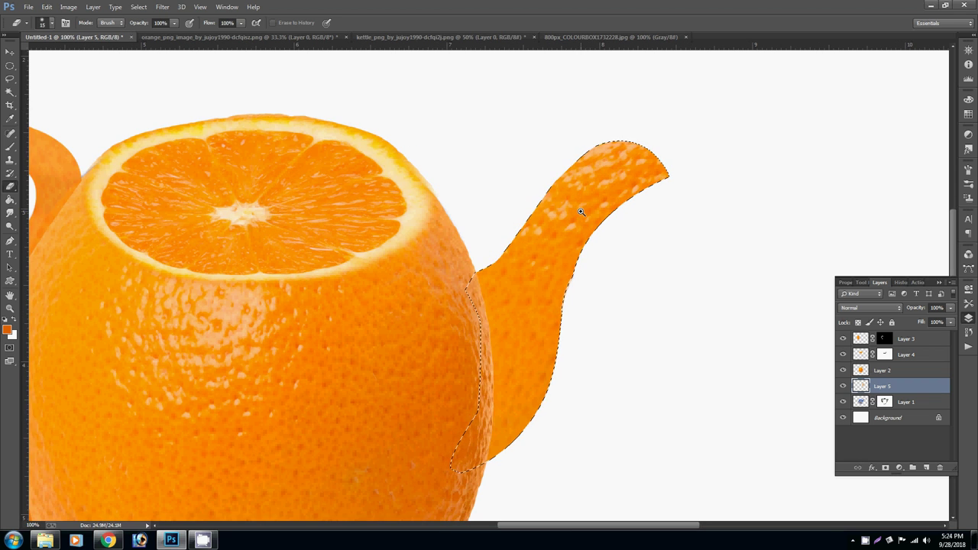
pyautogui.press('b')
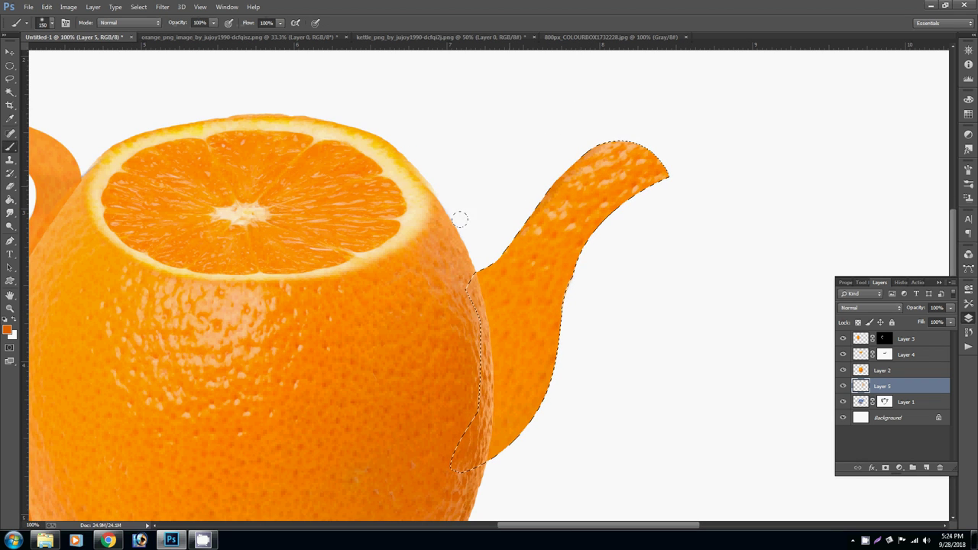
pyautogui.moveTo(516, 130)
pyautogui.mouseDown()
pyautogui.moveTo(635, 118)
pyautogui.moveTo(657, 180)
pyautogui.mouseUp()
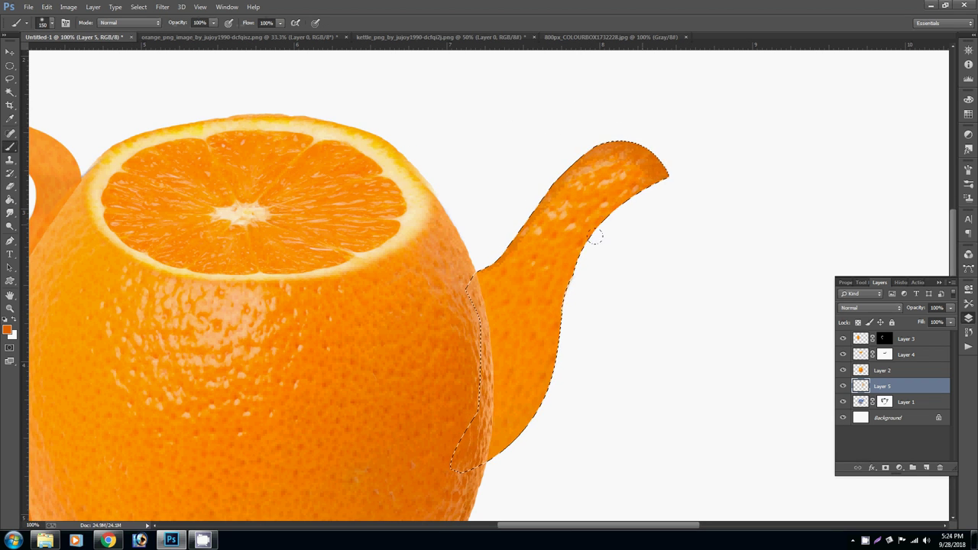
pyautogui.moveTo(590, 233)
pyautogui.mouseDown()
pyautogui.moveTo(557, 337)
pyautogui.moveTo(501, 451)
pyautogui.moveTo(470, 435)
pyautogui.mouseUp()
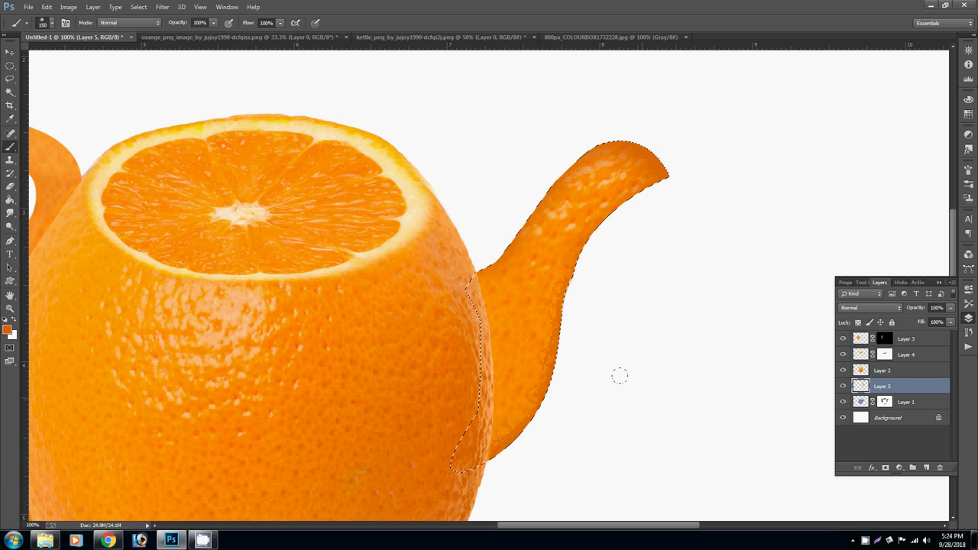
# Deselect the spout, fit the teapot on screen, and bring up the canvas layer list
pyautogui.hotkey('ctrl', 'd')
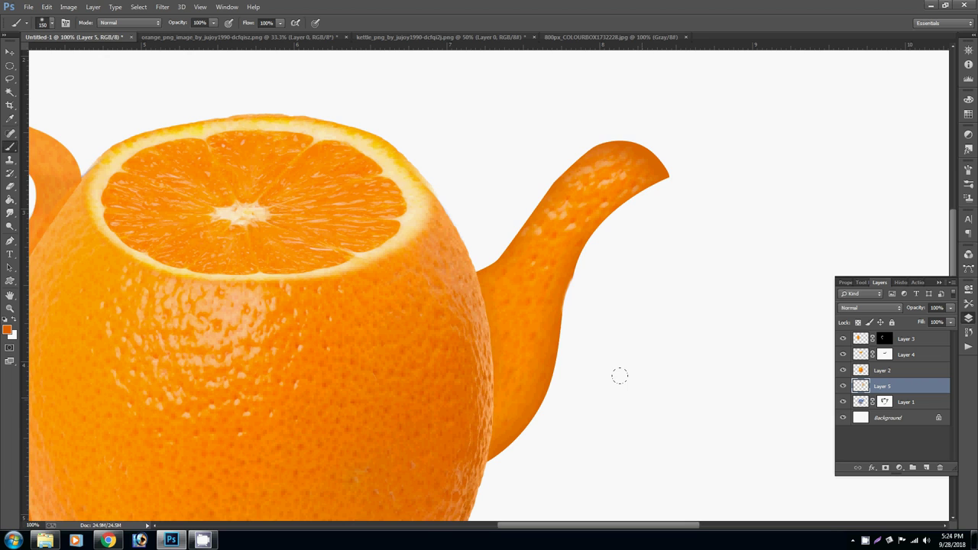
pyautogui.rightClick(493, 315)
pyautogui.click(528, 310)
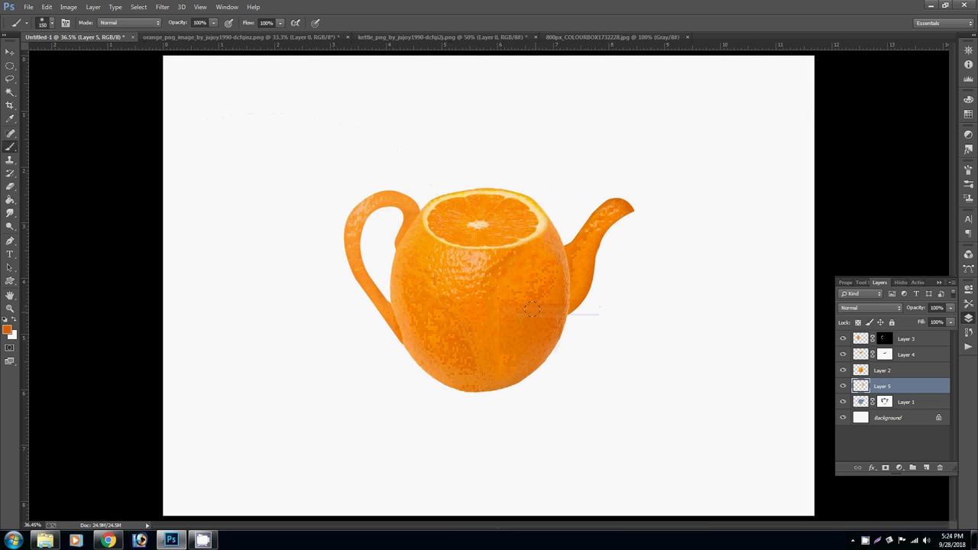
pyautogui.hotkey('ctrl', 'shift', 'd')
pyautogui.hotkey('ctrl', 'd')
pyautogui.keyDown('ctrl'); pyautogui.click(648, 230); pyautogui.keyUp('ctrl')
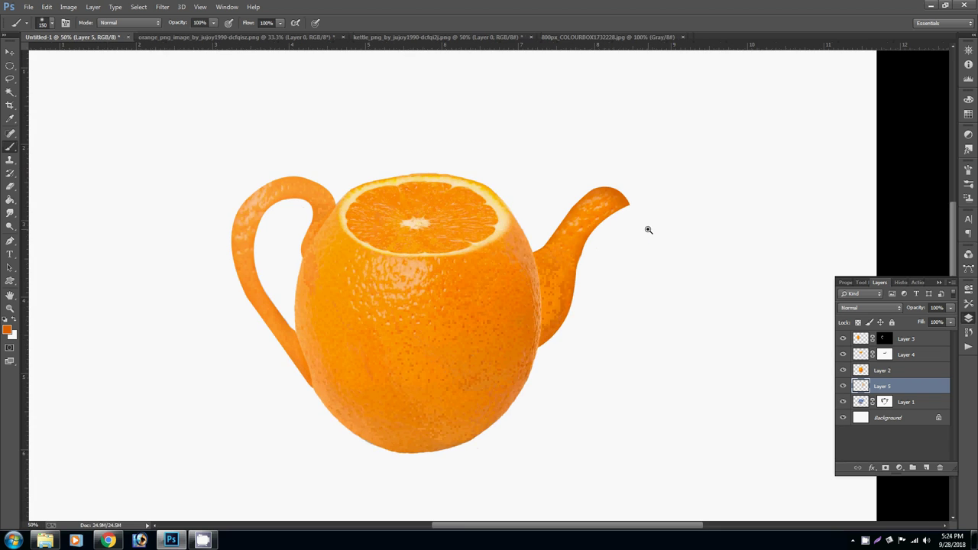
pyautogui.keyDown('ctrl'); pyautogui.click(648, 230); pyautogui.keyUp('ctrl')
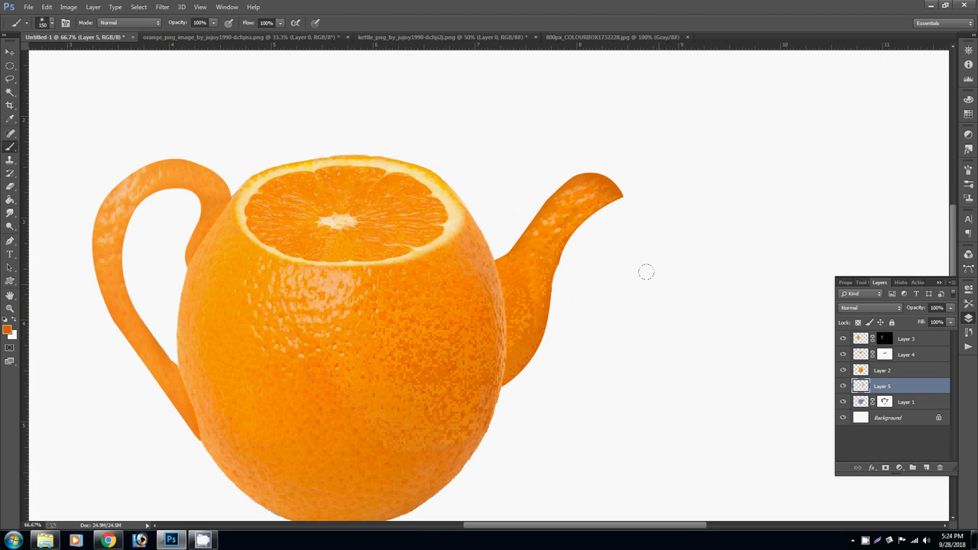
pyautogui.press('v')
pyautogui.rightClick(360, 362)
# Apply a midtone Color Balance of +24, 0, −12 to Layer 2, the orange body
pyautogui.click(366, 368)
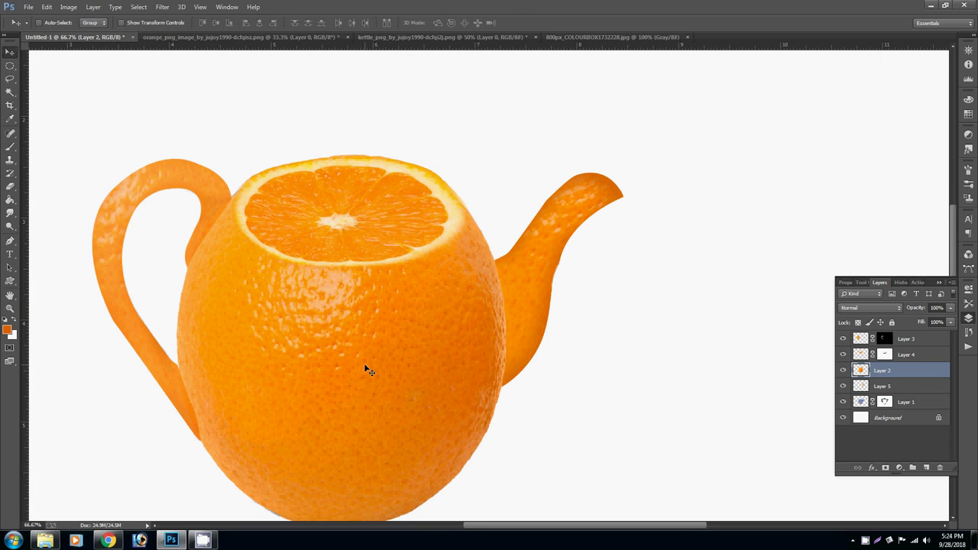
pyautogui.hotkey('ctrl', 'b')
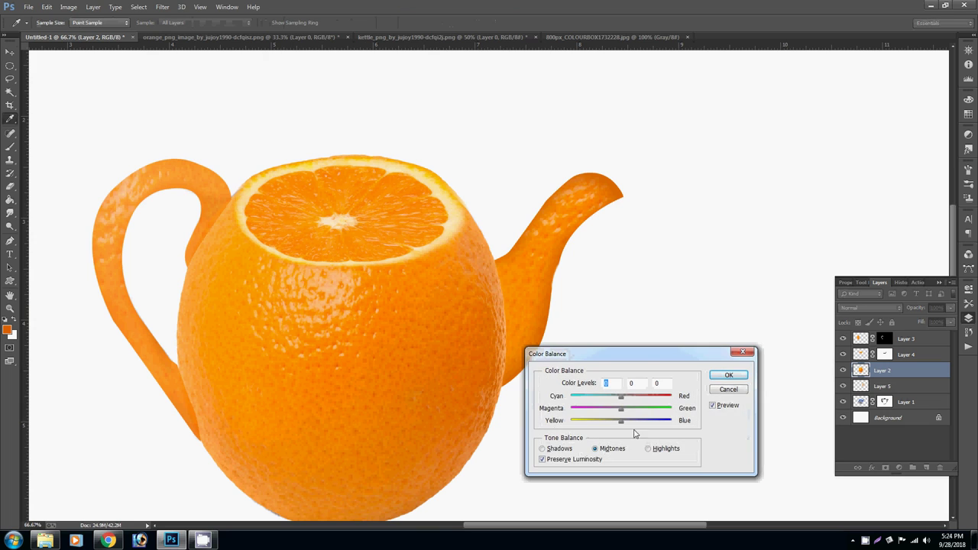
pyautogui.moveTo(624, 396)
pyautogui.mouseDown()
pyautogui.moveTo(636, 396)
pyautogui.moveTo(619, 425)
pyautogui.mouseUp()
pyautogui.click(730, 375)
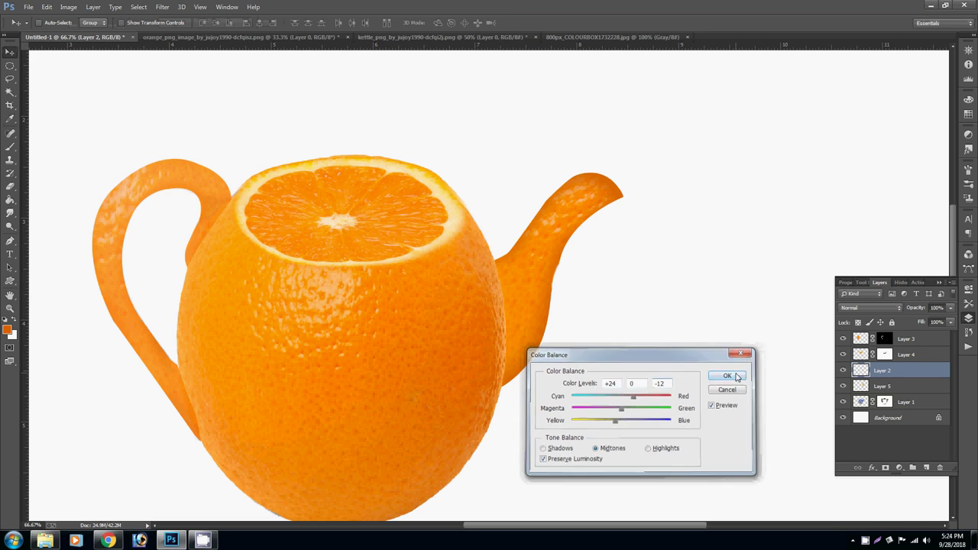
pyautogui.press('v')
pyautogui.keyDown('ctrl'); pyautogui.click(675, 240); pyautogui.keyUp('ctrl')
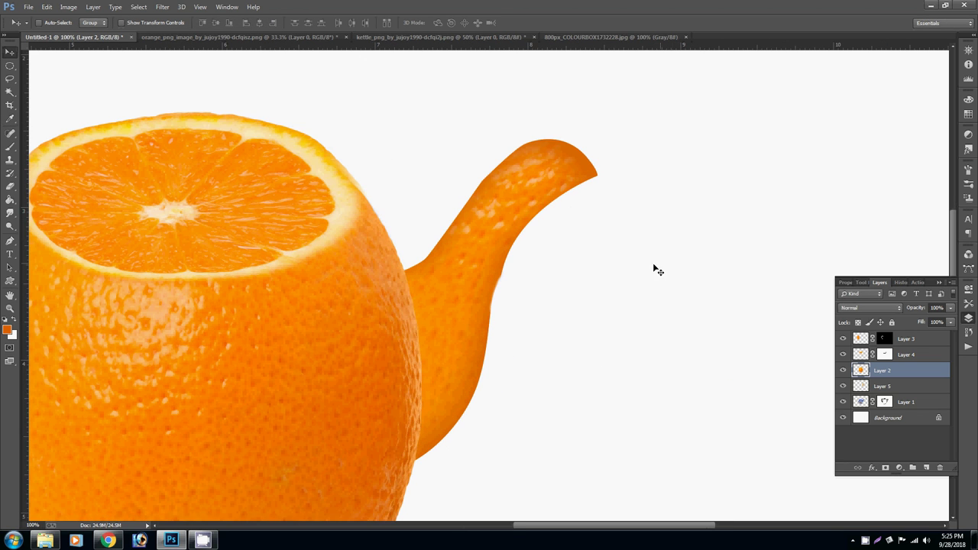
# Try lowering the orange body's fill and toggle Layer 4's visibility to compare
pyautogui.click(951, 321)
pyautogui.moveTo(931, 322); pyautogui.dragTo(928, 320)
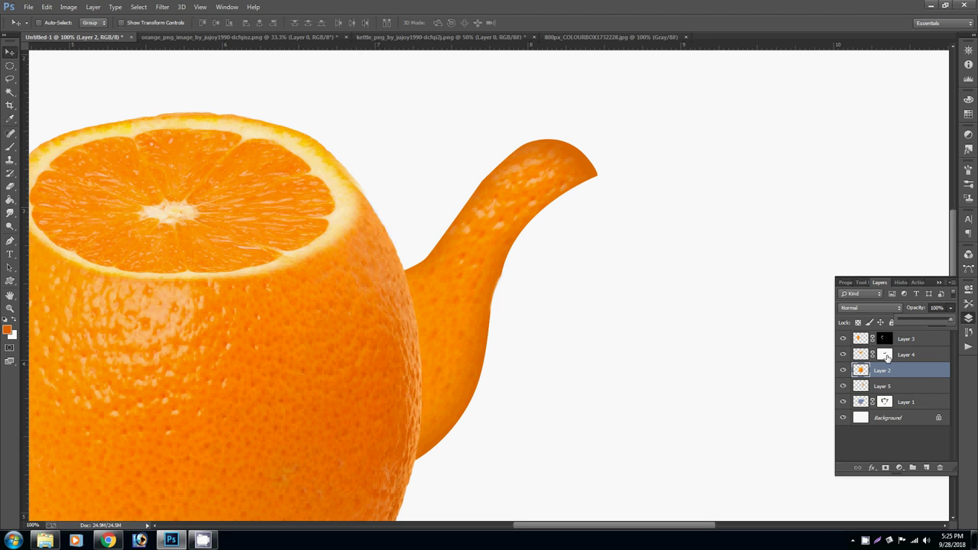
pyautogui.click(843, 354)
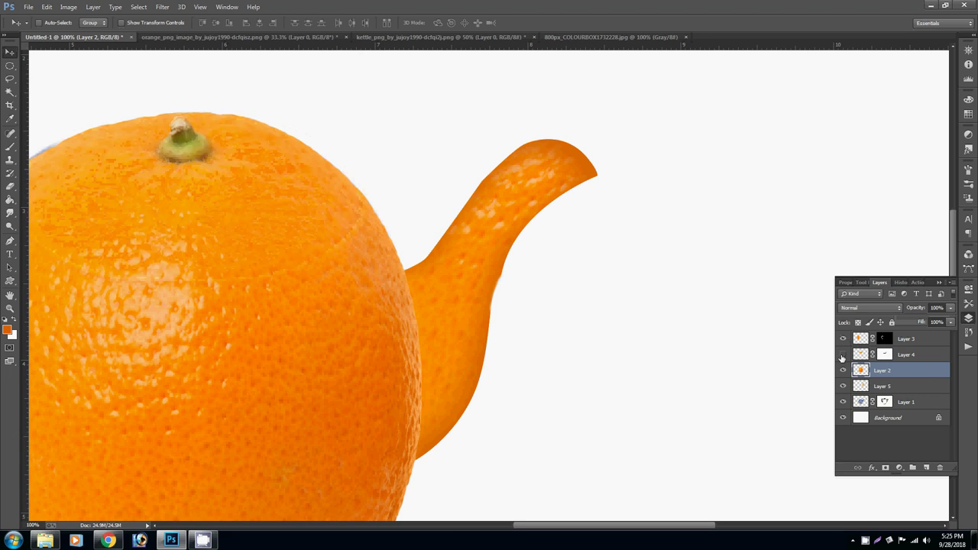
pyautogui.click(843, 386)
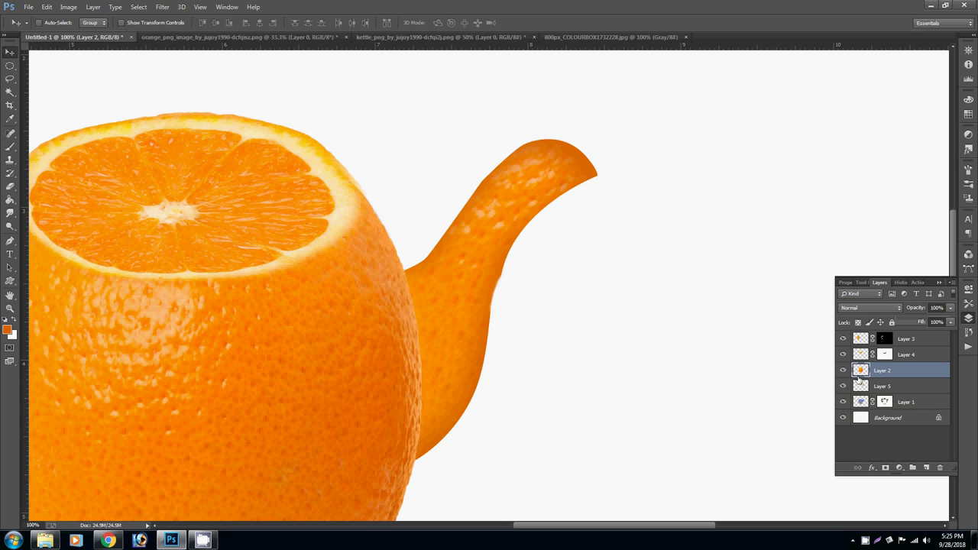
# Mask away the blue fringe along the spout's lower edge with a size-40 black eraser on Layer 1's mask
pyautogui.click(889, 403)
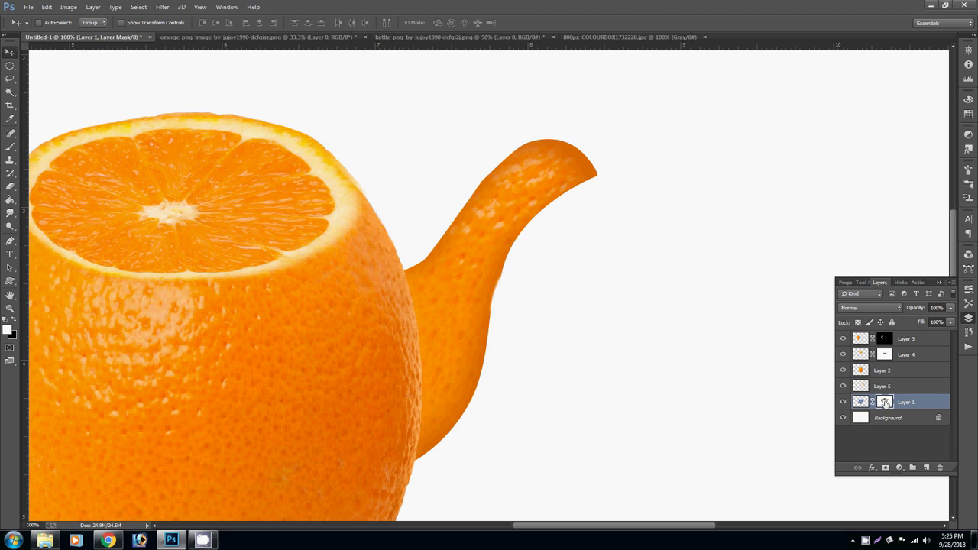
pyautogui.press('e')
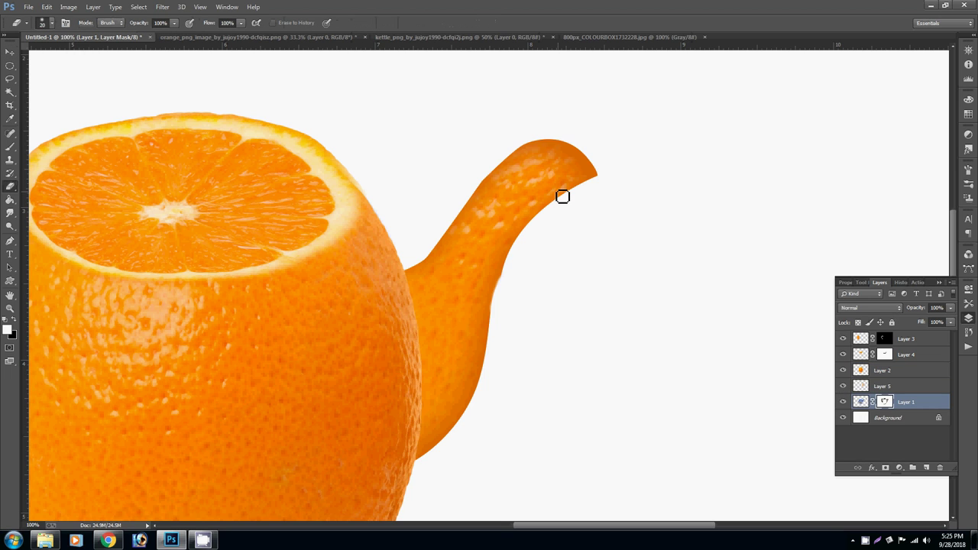
pyautogui.press(']')
pyautogui.press(']')
pyautogui.press('x')
pyautogui.moveTo(593, 179); pyautogui.dragTo(514, 180)
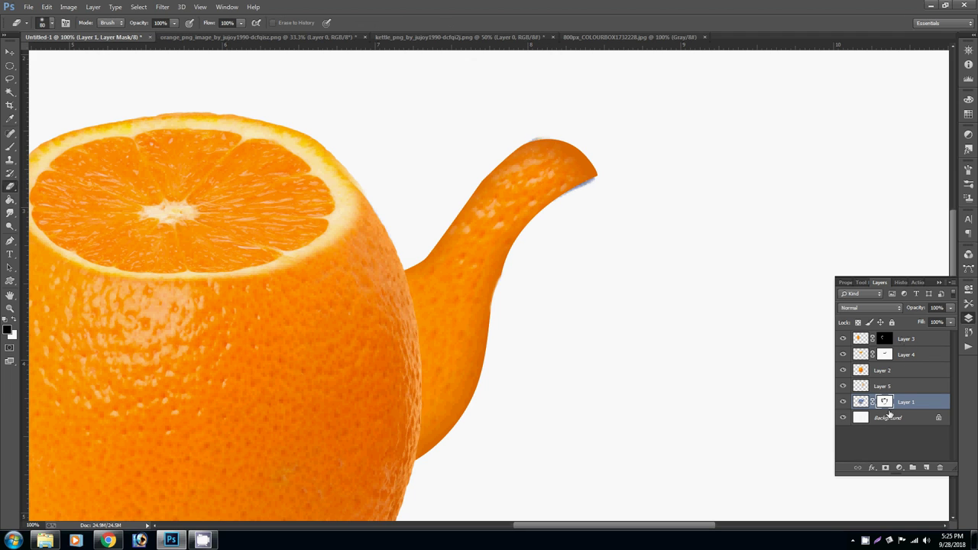
# Compare Layer 5 on and off, then lower its opacity to 66%
pyautogui.click(887, 388)
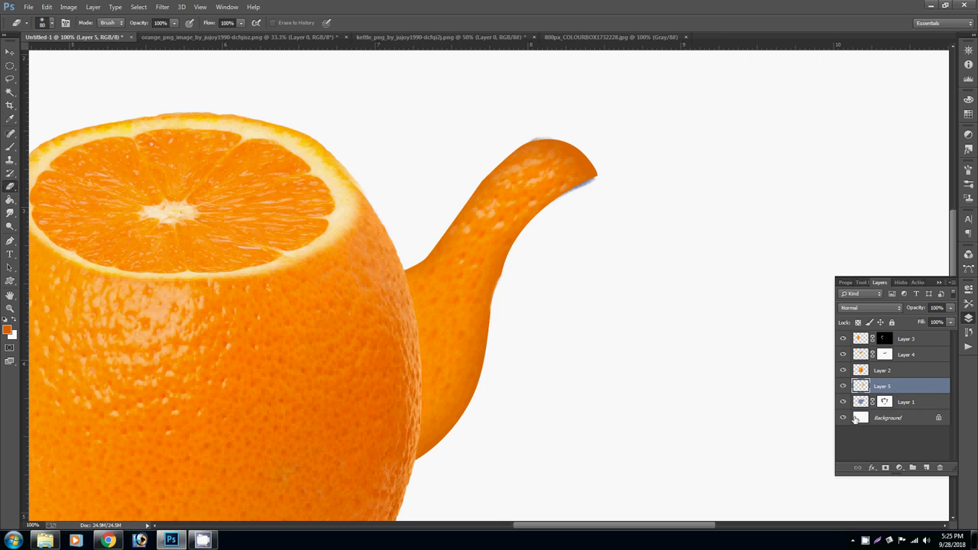
pyautogui.click(842, 387)
pyautogui.click(842, 387)
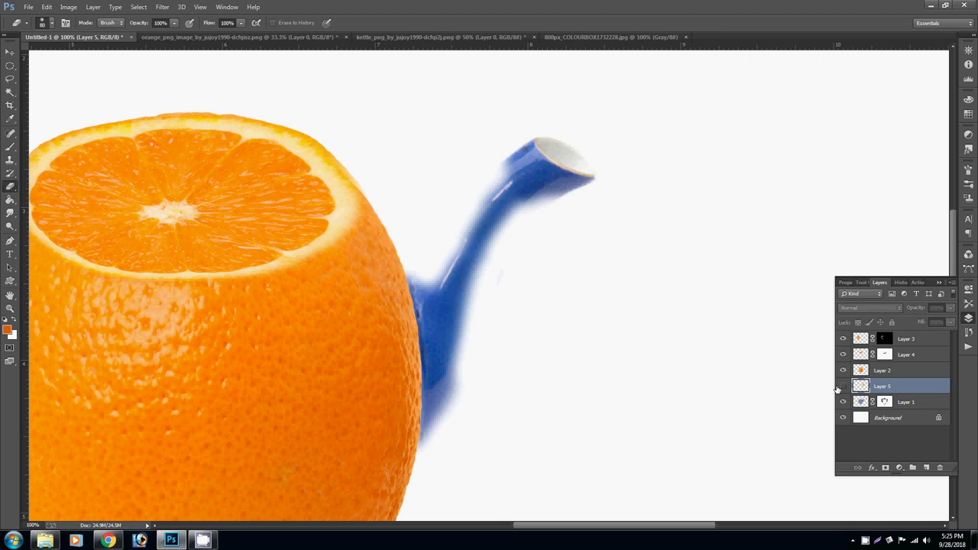
pyautogui.click(841, 388)
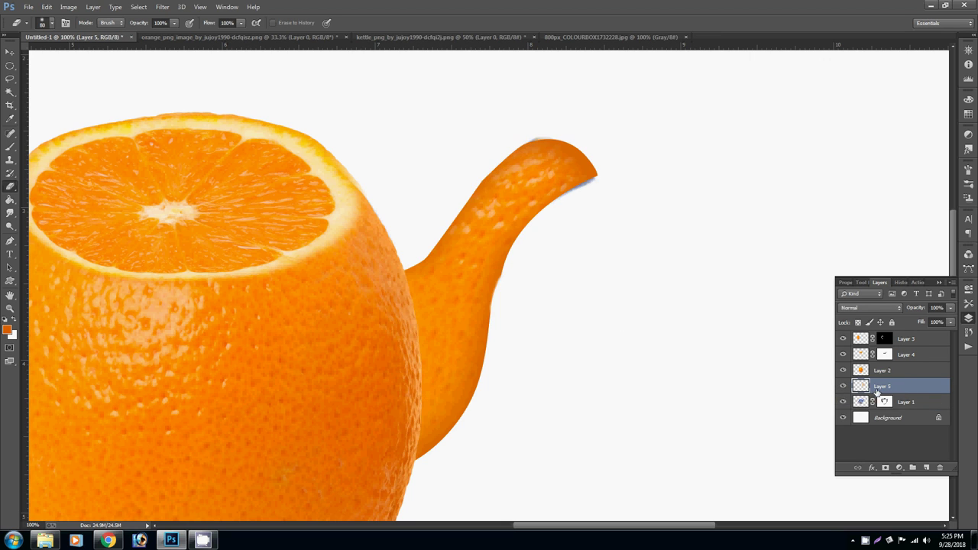
pyautogui.click(951, 309)
pyautogui.moveTo(932, 320); pyautogui.dragTo(932, 321)
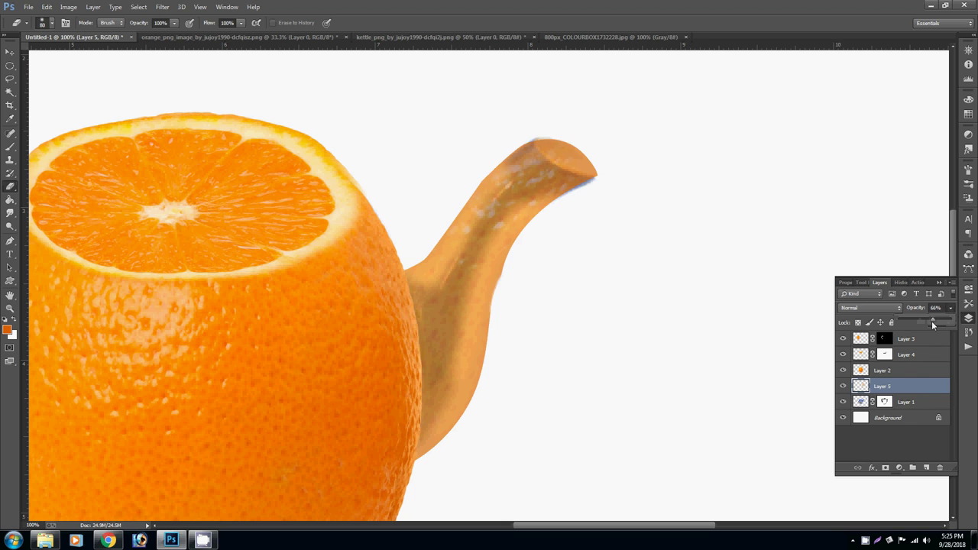
pyautogui.click(646, 191)
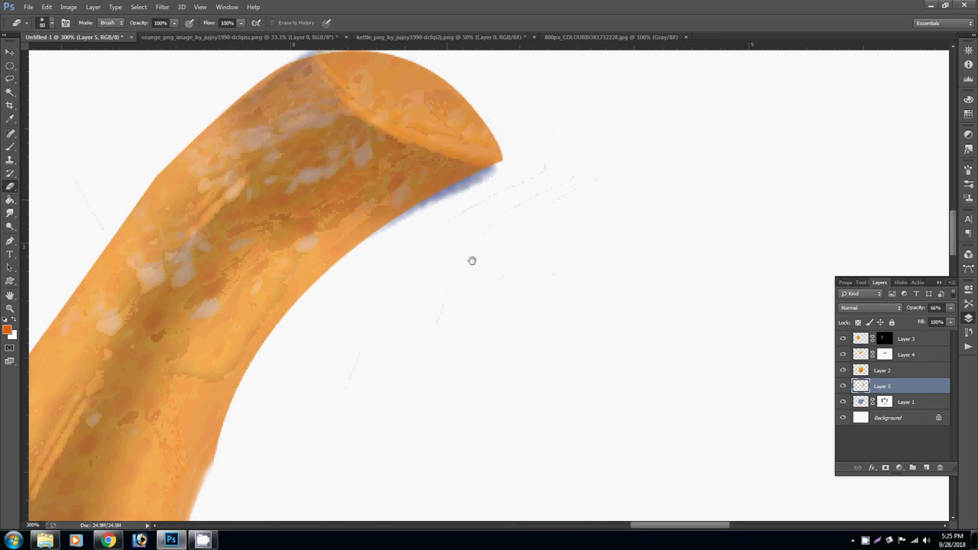
# Trace a curved closed path around the cut opening of the teapot spout
pyautogui.moveTo(472, 260); pyautogui.dragTo(524, 371)
pyautogui.press('p')
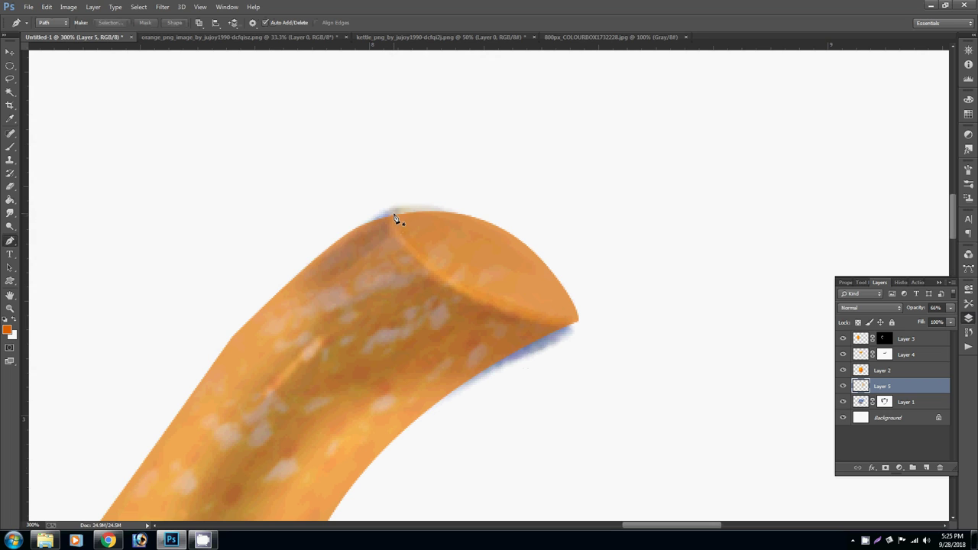
pyautogui.click(393, 214)
pyautogui.click(577, 321)
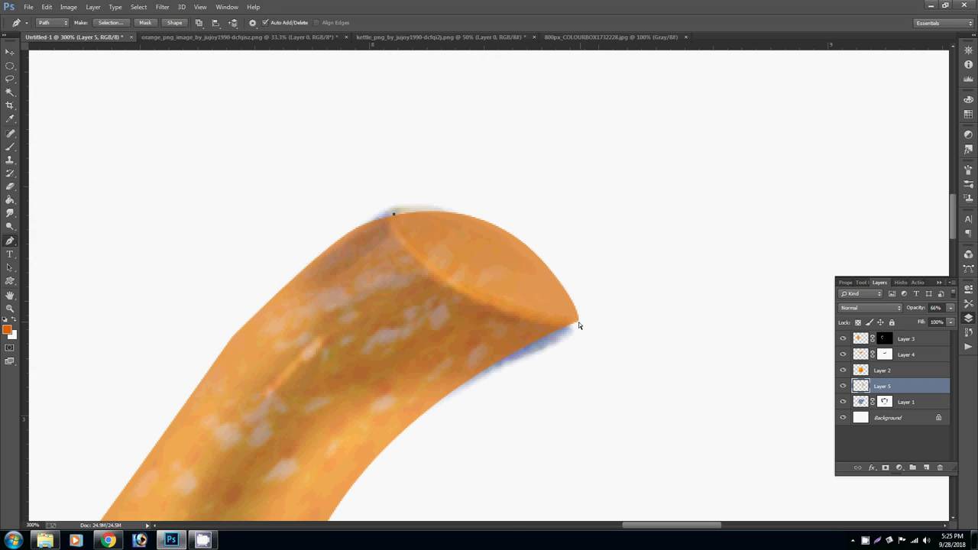
pyautogui.moveTo(579, 327); pyautogui.dragTo(727, 337)
pyautogui.keyDown('alt'); pyautogui.click(579, 324); pyautogui.keyUp('alt')
pyautogui.moveTo(394, 213); pyautogui.dragTo(253, 237)
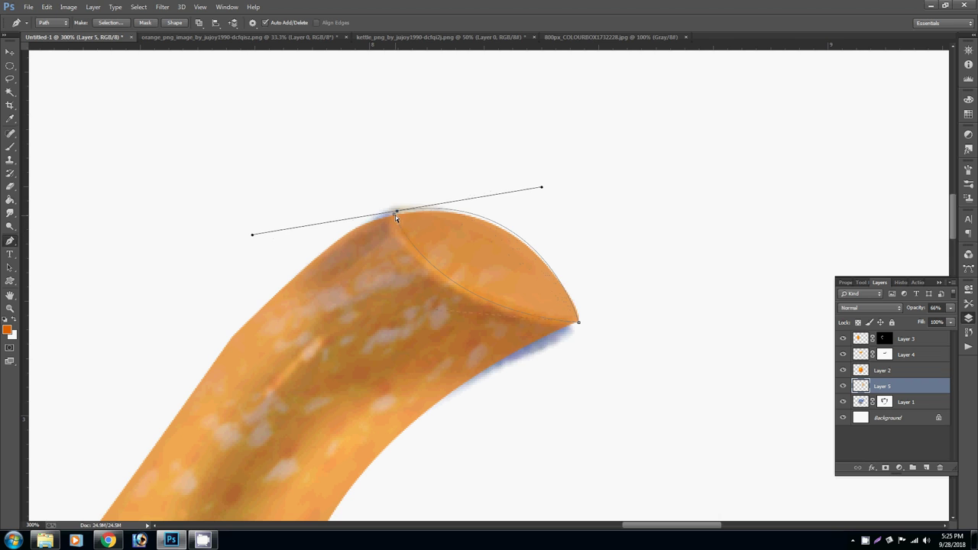
pyautogui.moveTo(397, 211); pyautogui.dragTo(393, 211)
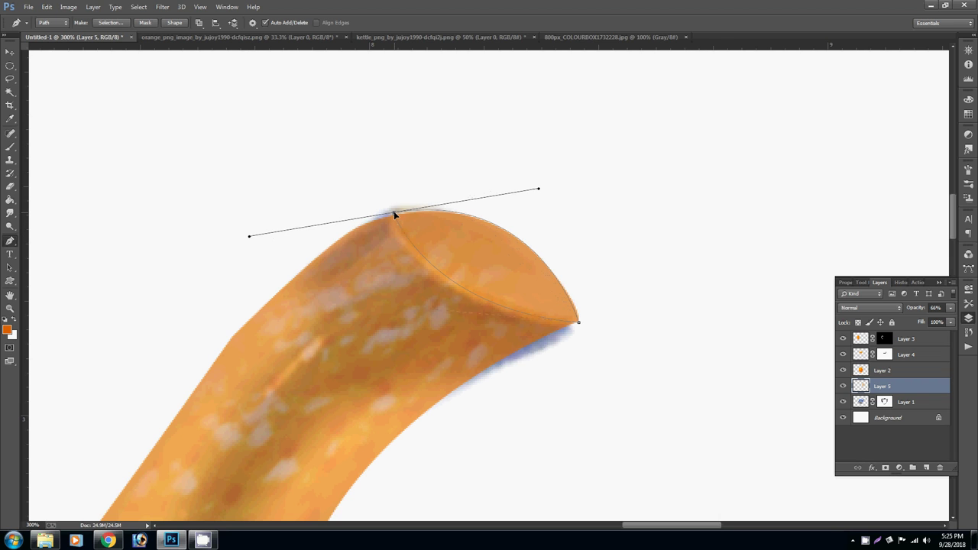
# Fill the path's selection with solid orange on new Layer 6, then deselect
pyautogui.hotkey('ctrl', 'Return')
pyautogui.hotkey('ctrl', 'shift', 'n')
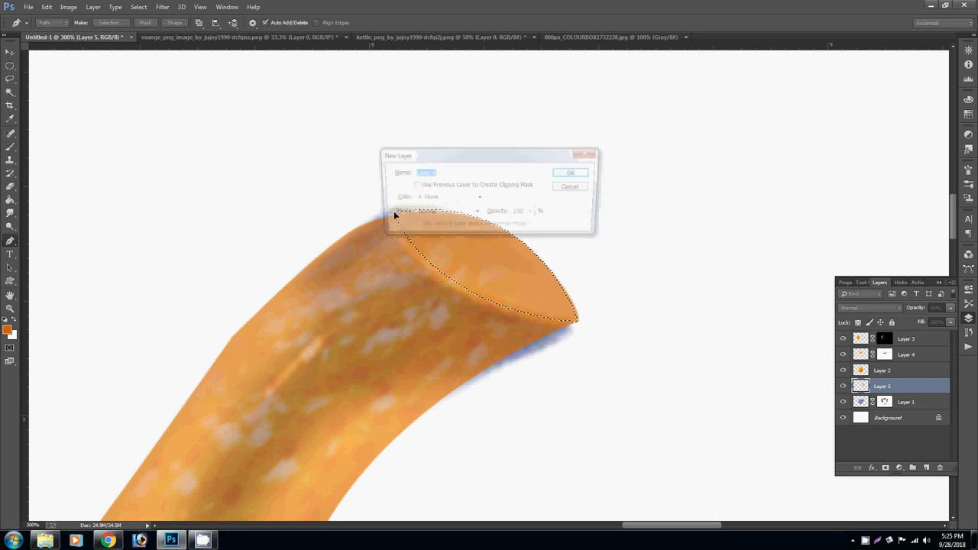
pyautogui.press('Return')
pyautogui.press('g')
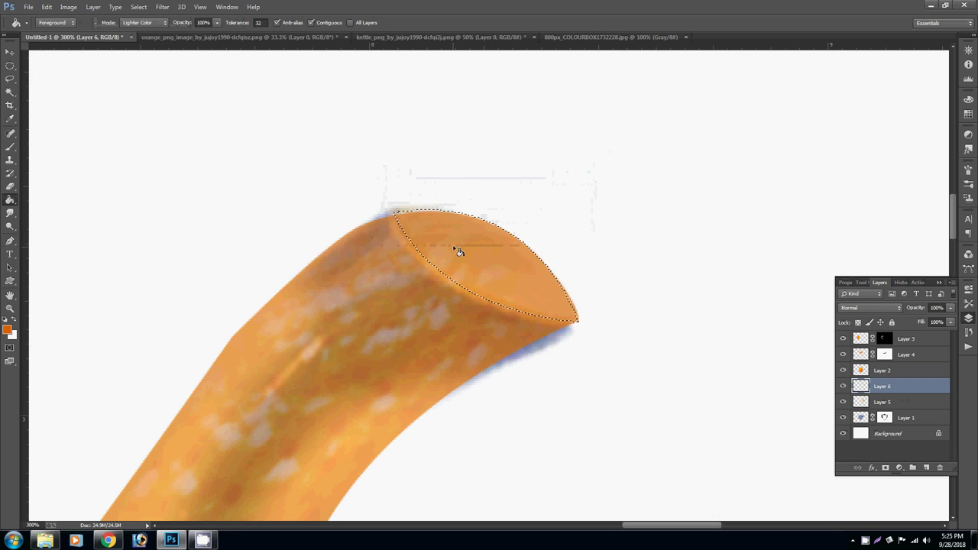
pyautogui.click(457, 250)
pyautogui.hotkey('ctrl', 'd')
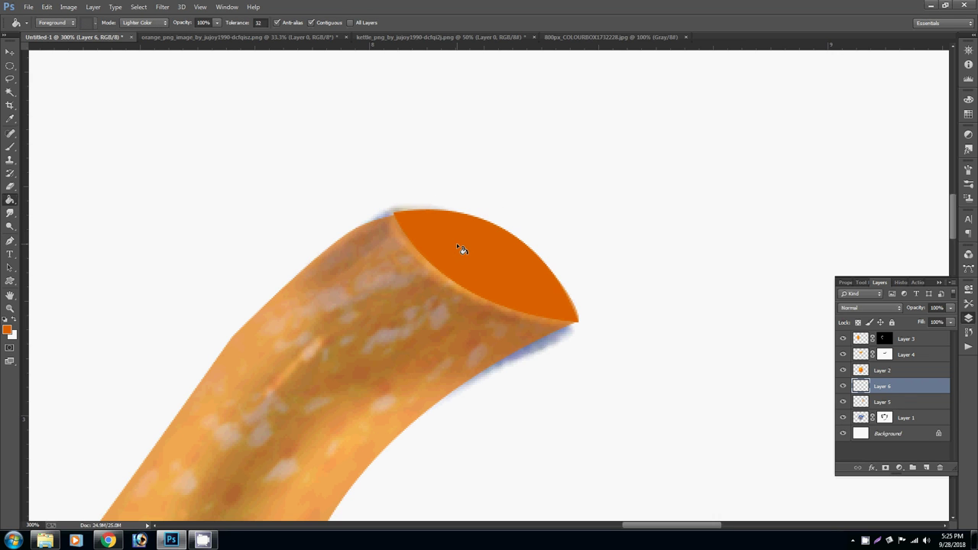
# Duplicate the orange cap as Layer 6 copy and shrink it to about 89%
pyautogui.hotkey('ctrl', 'j')
pyautogui.hotkey('ctrl', 't')
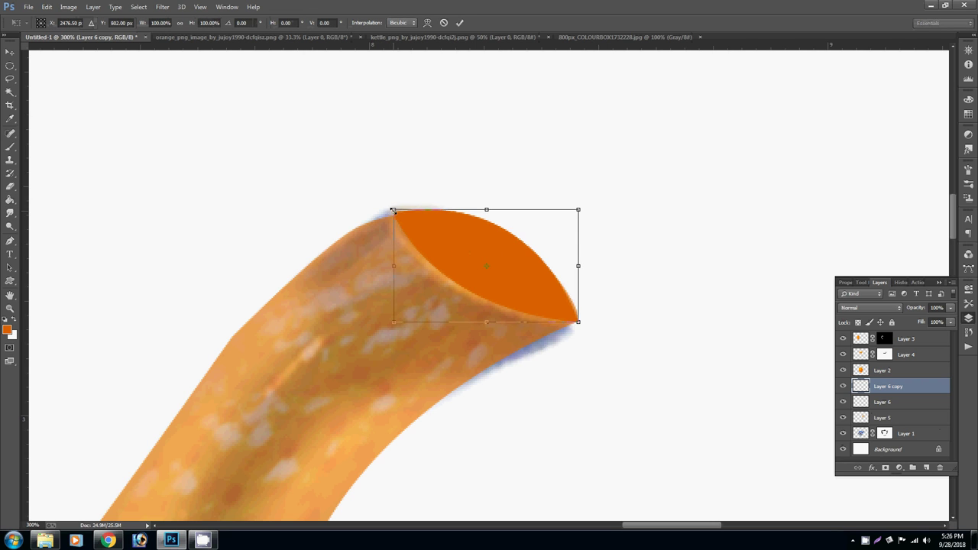
pyautogui.moveTo(393, 210); pyautogui.dragTo(405, 217)
pyautogui.press('Return')
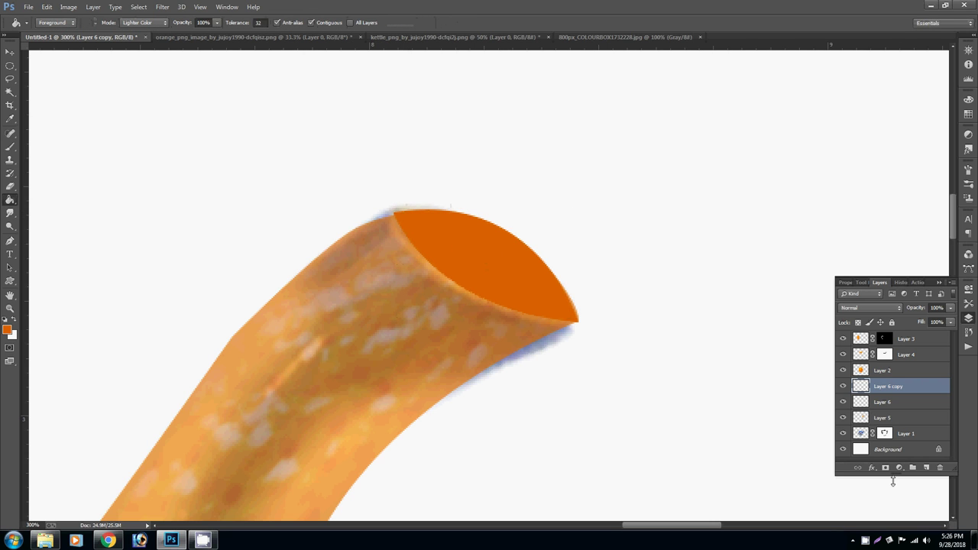
# Give the cap copy a Color Overlay of the spout's sampled orange, #de9c4e
pyautogui.press('v')
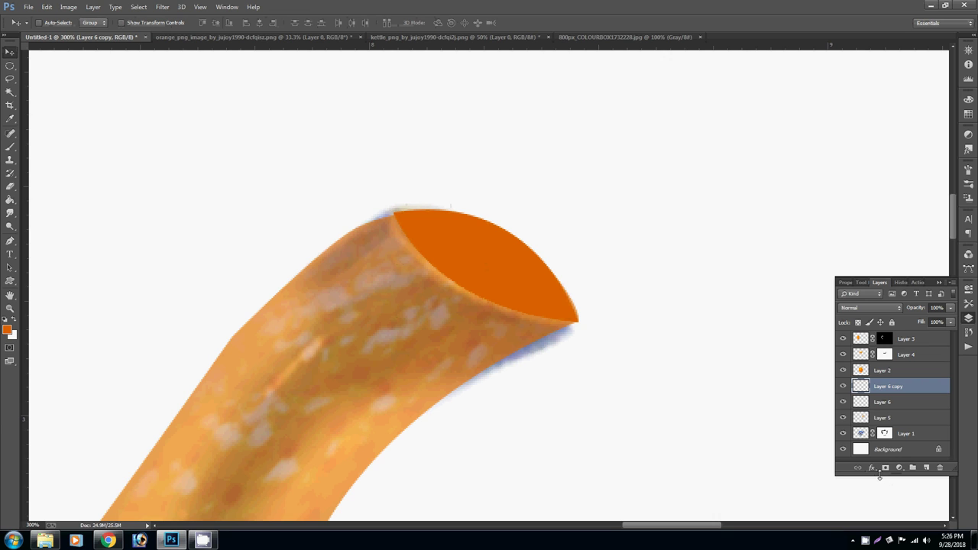
pyautogui.click(871, 469)
pyautogui.click(885, 418)
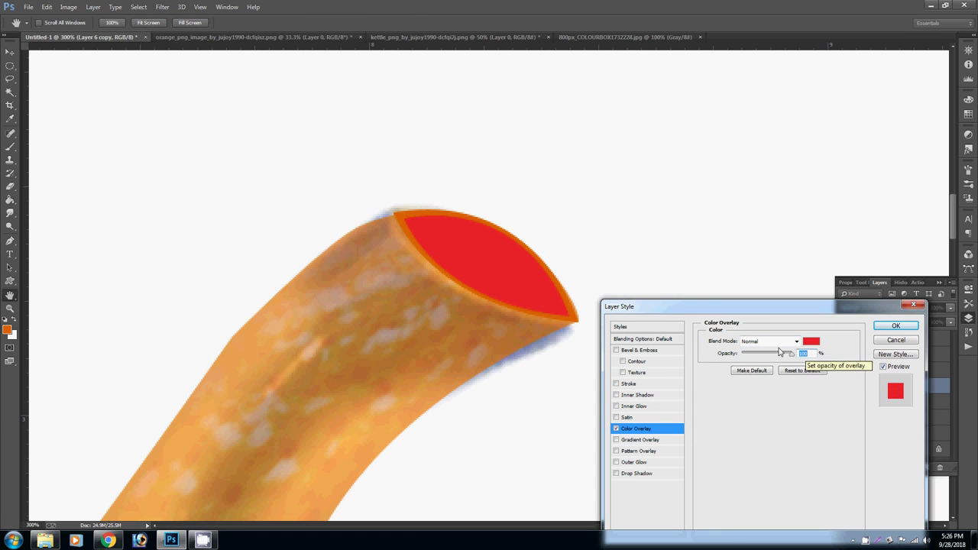
pyautogui.click(812, 342)
pyautogui.click(241, 359)
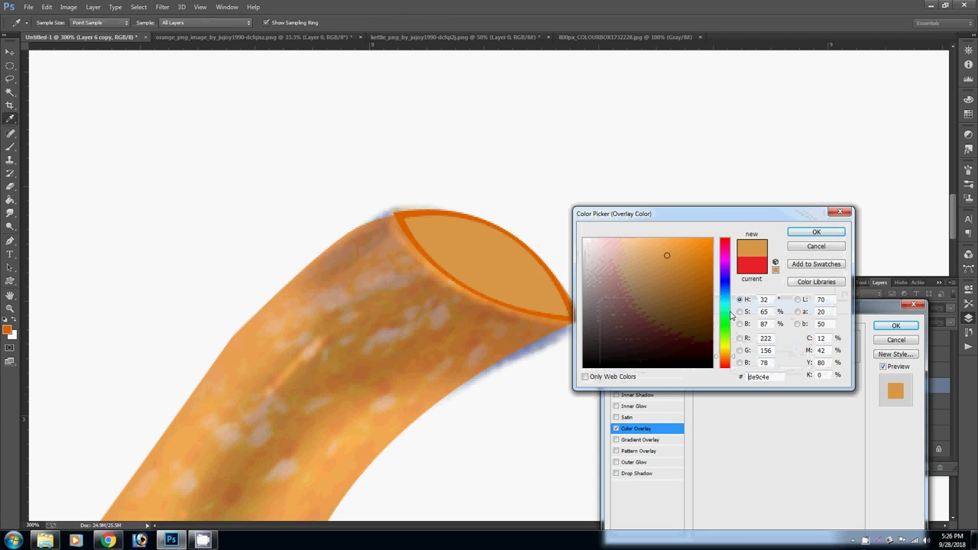
pyautogui.click(815, 235)
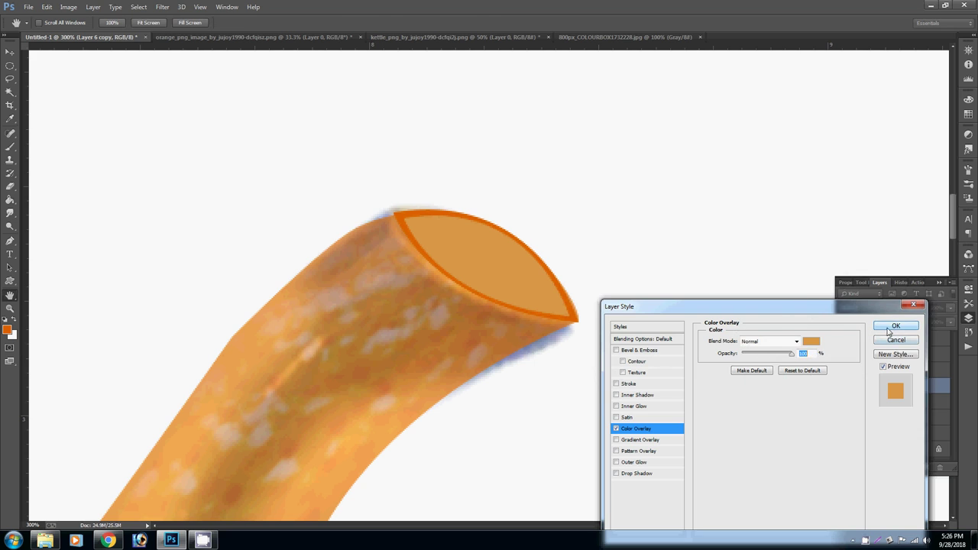
pyautogui.click(896, 326)
# Pick Layer 6 as the active layer from the canvas under the spout tip
pyautogui.rightClick(483, 262)
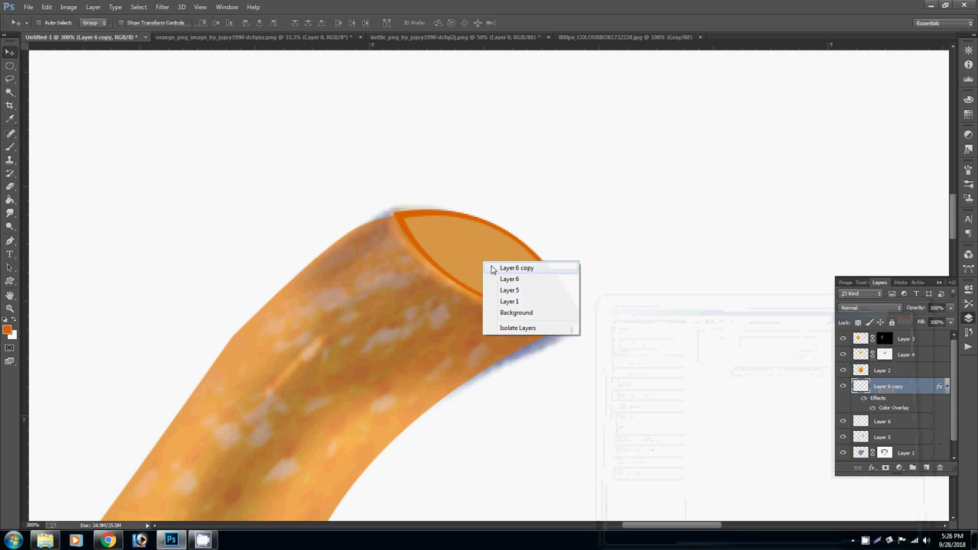
pyautogui.rightClick(399, 217)
pyautogui.click(413, 222)
# Enlarge and slightly rotate the Layer 6 rim shape with Free Transform
pyautogui.hotkey('ctrl', 't')
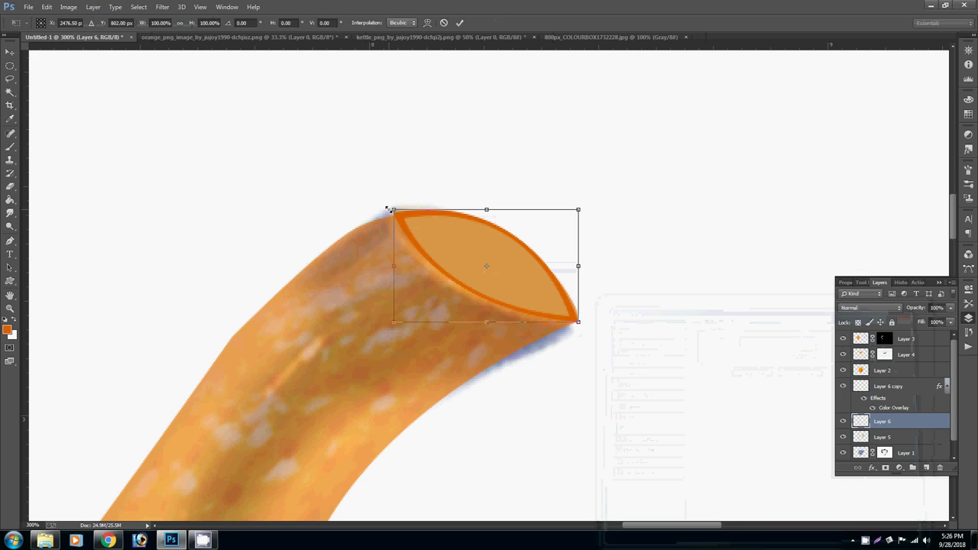
pyautogui.click(393, 208)
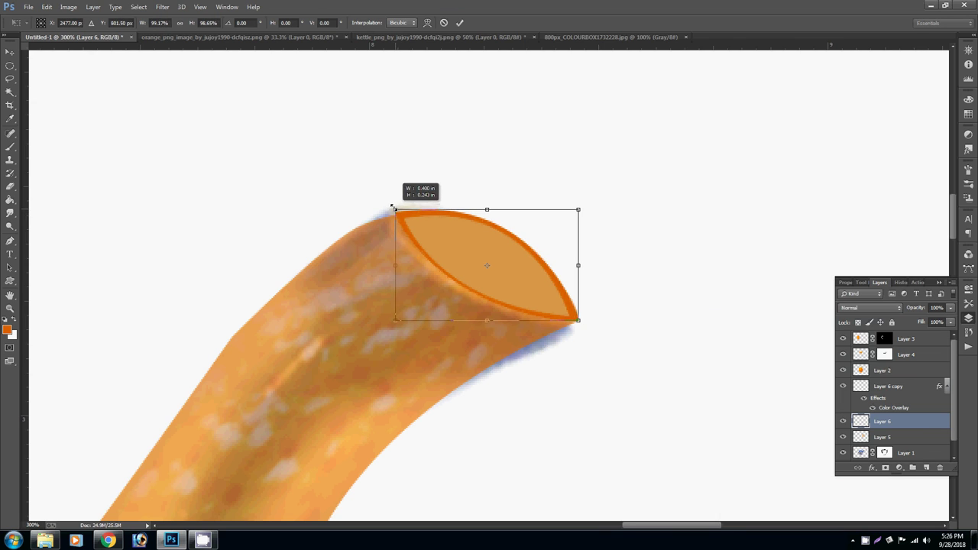
pyautogui.moveTo(390, 322); pyautogui.dragTo(387, 323)
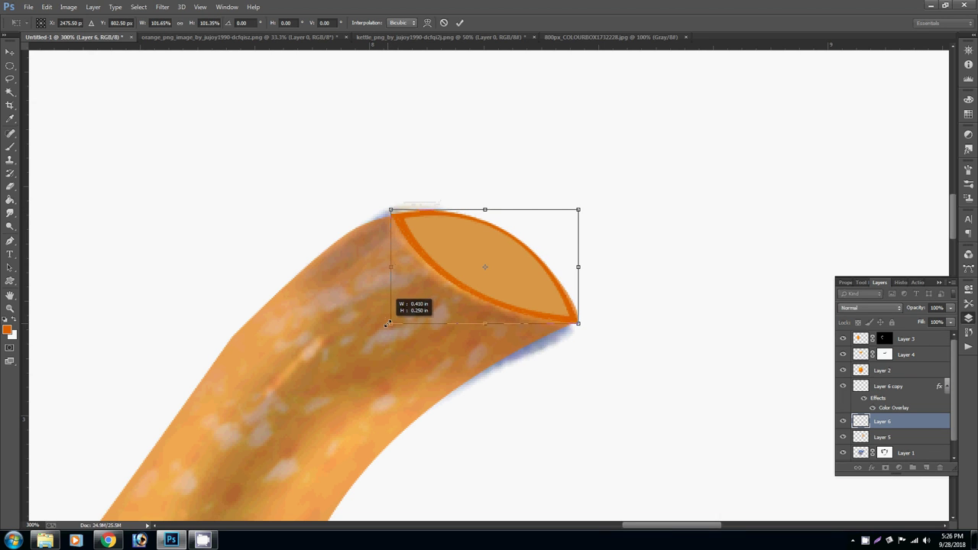
pyautogui.moveTo(631, 179); pyautogui.dragTo(631, 182)
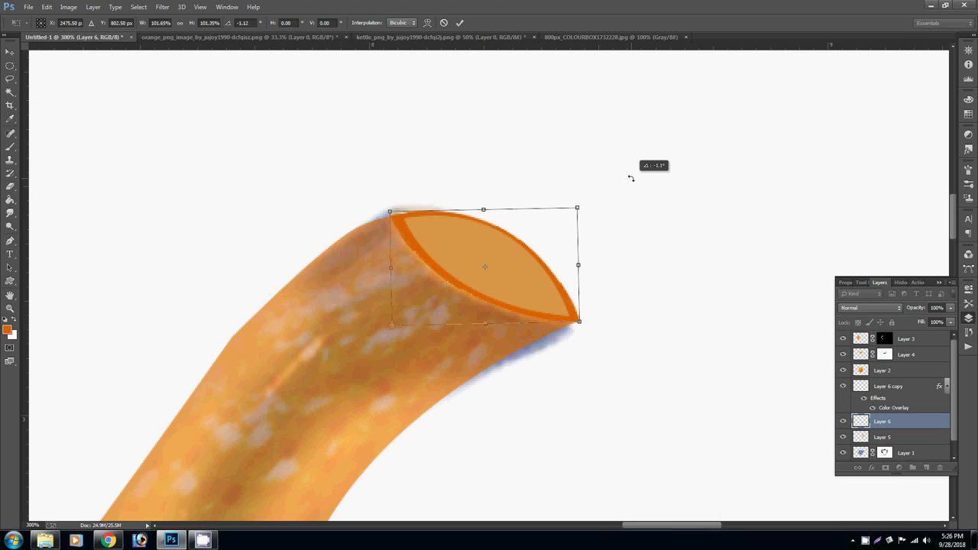
pyautogui.press('Return')
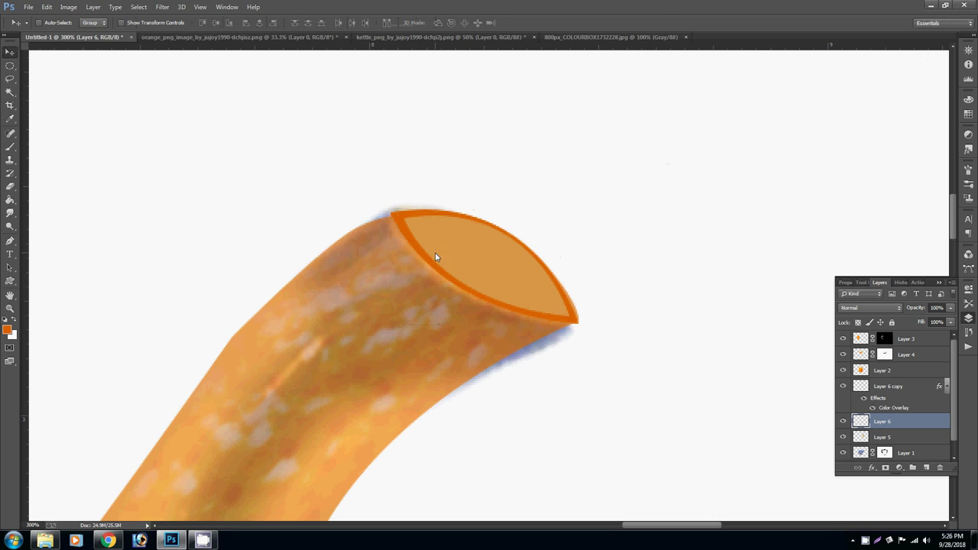
# Make Layer 5 active, compare Layer 1's visibility, and set Layer 5 to 100% opacity
pyautogui.hotkey('ctrl', '0')
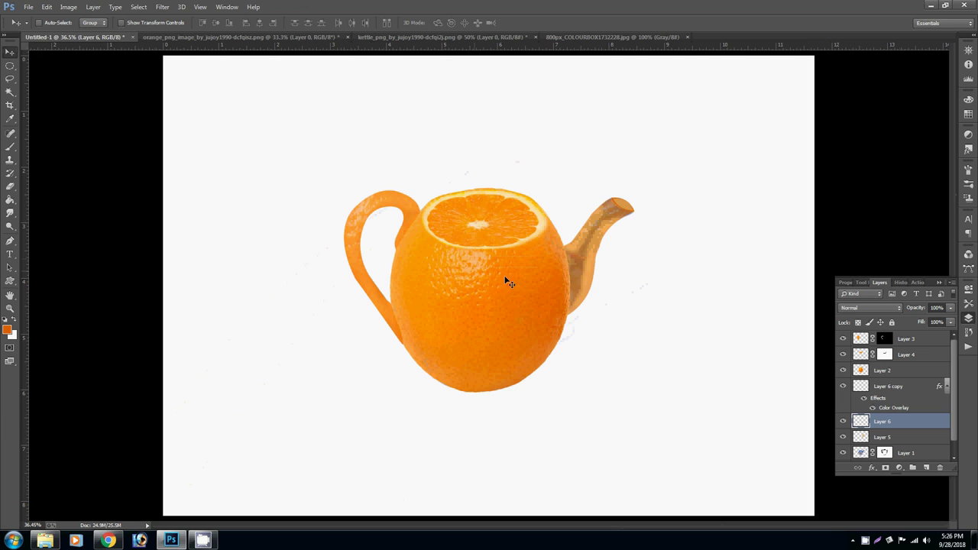
pyautogui.rightClick(582, 271)
pyautogui.click(604, 277)
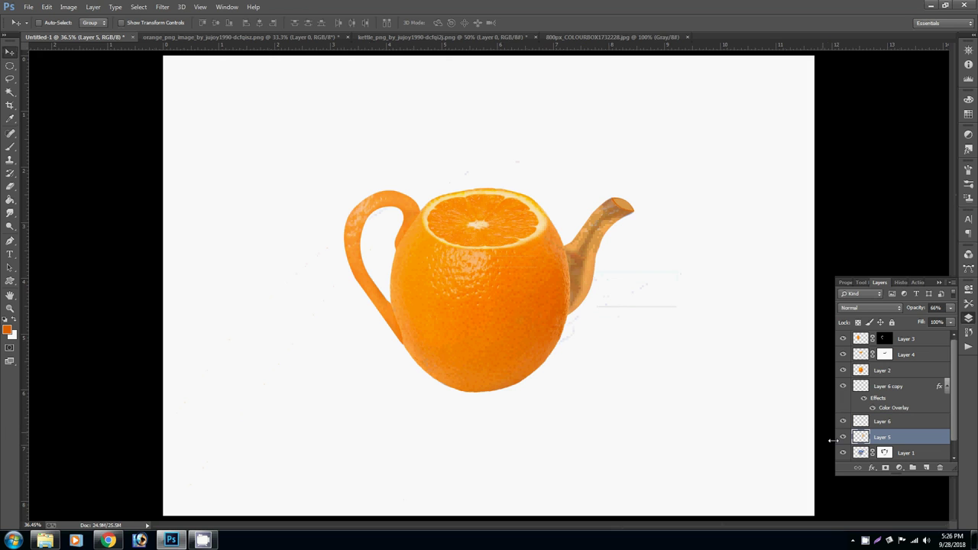
pyautogui.click(844, 453)
pyautogui.click(844, 453)
pyautogui.click(844, 454)
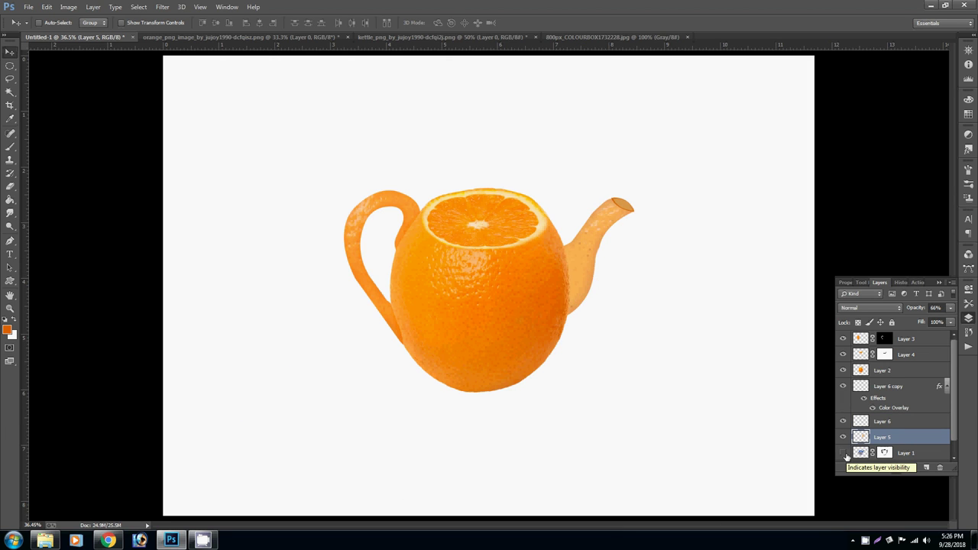
pyautogui.click(843, 453)
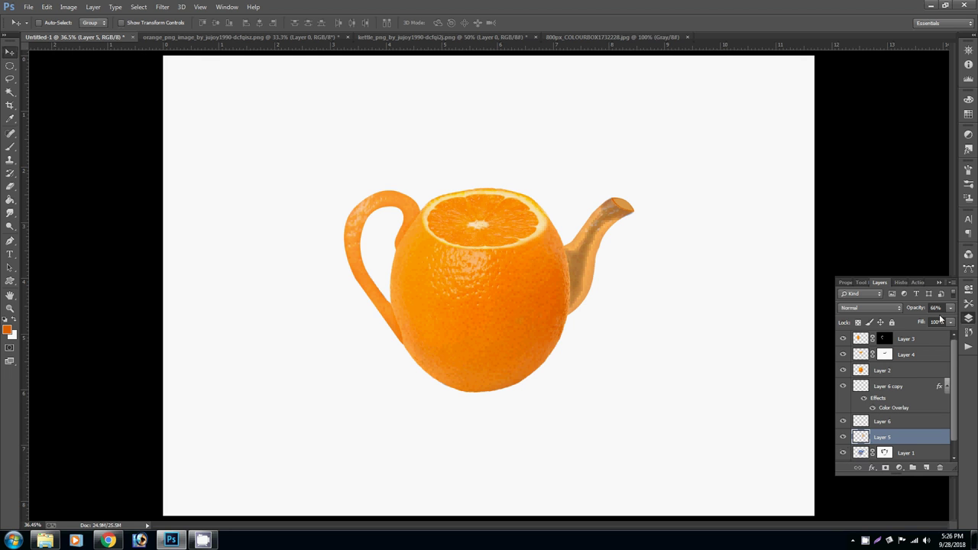
pyautogui.click(950, 308)
pyautogui.moveTo(961, 323); pyautogui.dragTo(945, 324)
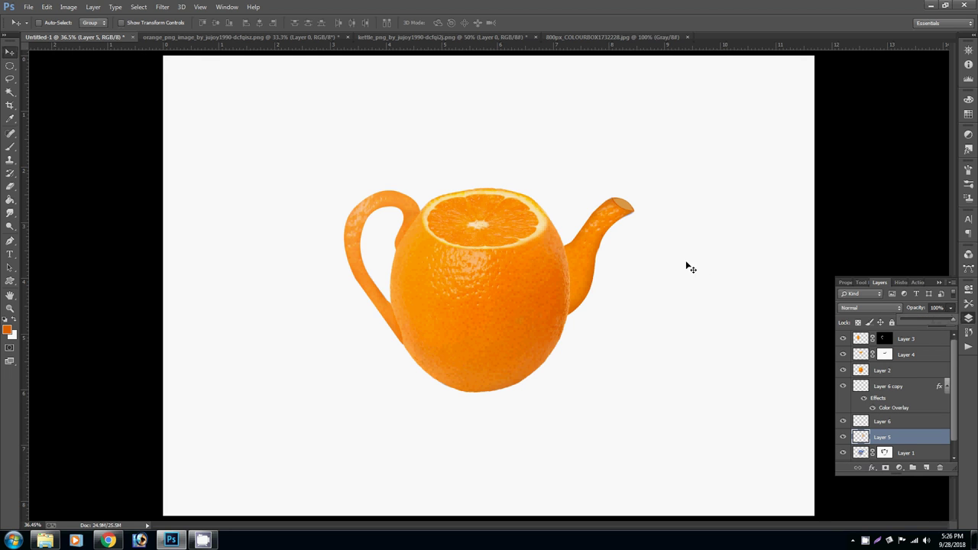
# Zoom in on the spout tip and pick the cap layer from the canvas
pyautogui.scroll(1, 640, 215)
pyautogui.scroll(1, 641, 216)
pyautogui.scroll(1, 640, 215)
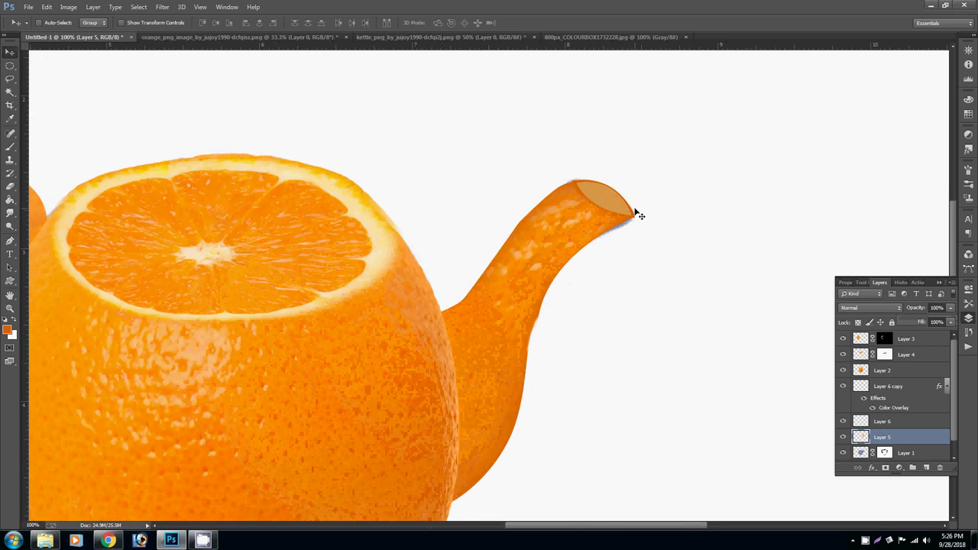
pyautogui.scroll(2, 641, 215)
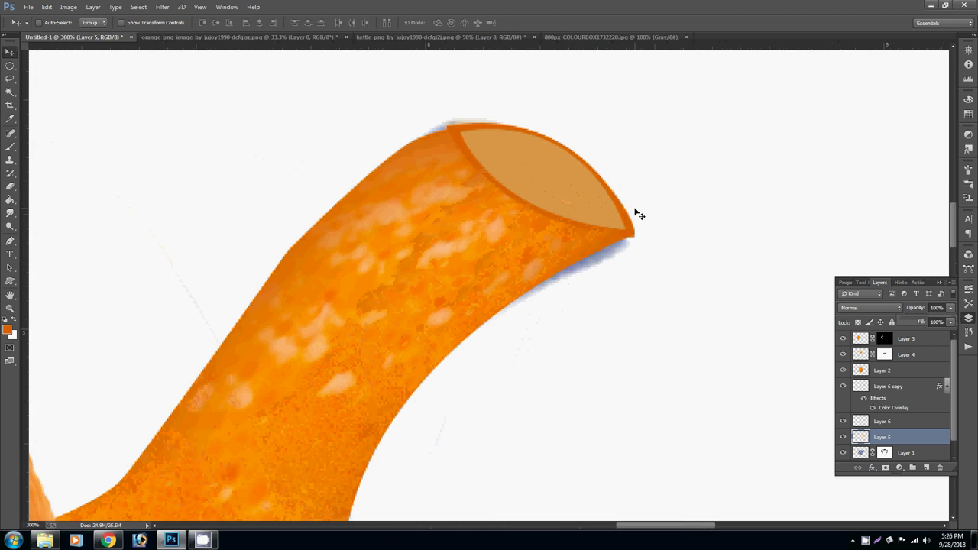
pyautogui.rightClick(552, 188)
pyautogui.click(584, 193)
# Change the cap's Color Overlay colour to pure white
pyautogui.click(872, 467)
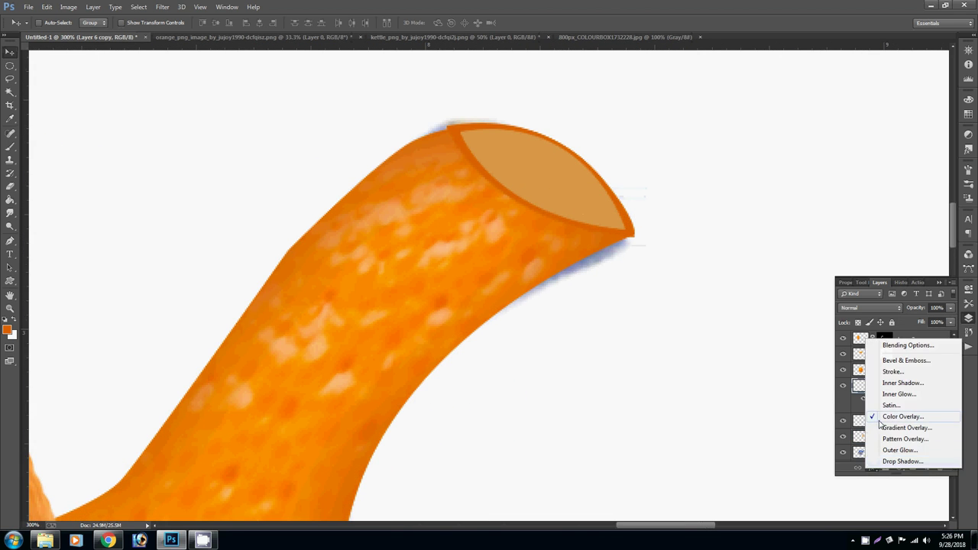
pyautogui.click(902, 416)
pyautogui.click(807, 340)
pyautogui.click(654, 307)
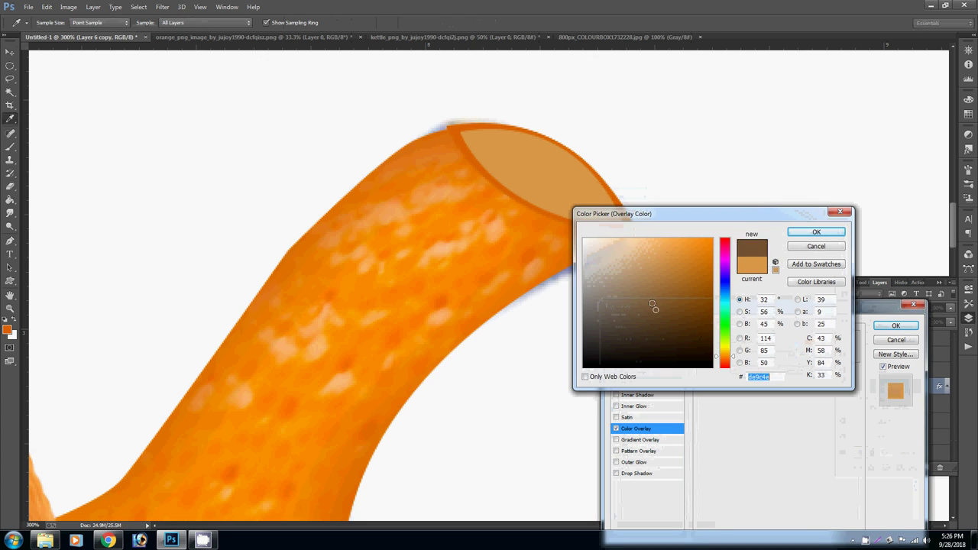
pyautogui.moveTo(654, 307); pyautogui.dragTo(582, 239)
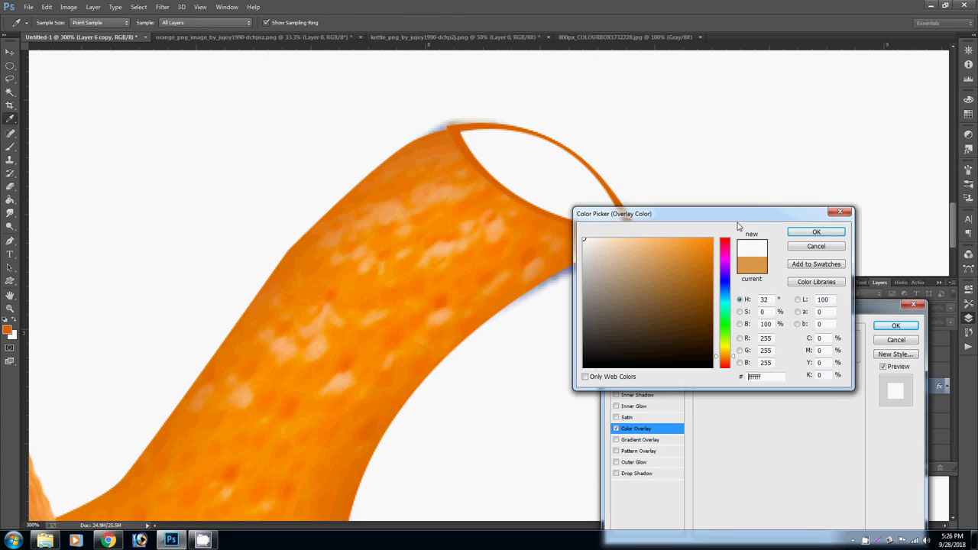
pyautogui.click(816, 233)
pyautogui.click(889, 329)
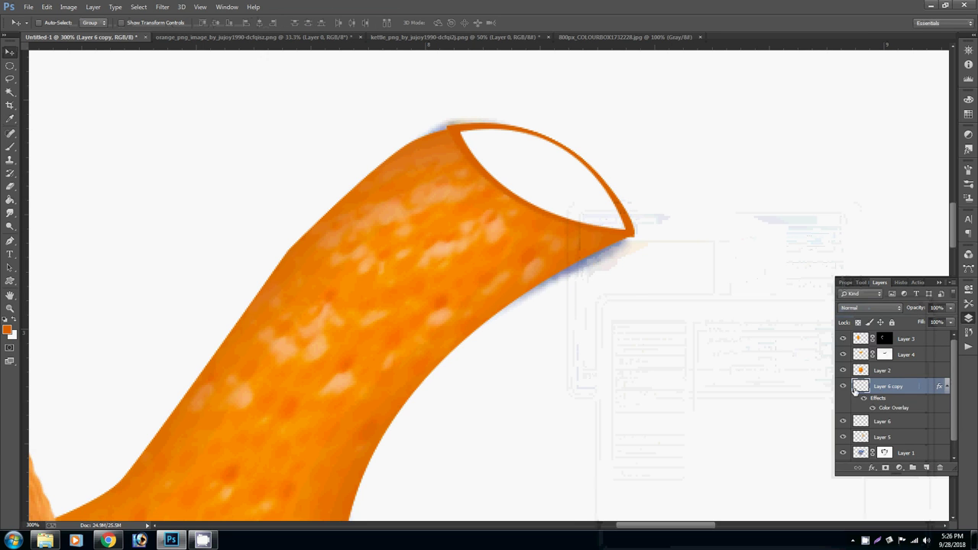
# Load the cap shape as a selection and set a black foreground brush colour
pyautogui.keyDown('ctrl'); pyautogui.click(856, 389); pyautogui.keyUp('ctrl')
pyautogui.keyDown('ctrl'); pyautogui.click(861, 390); pyautogui.keyUp('ctrl')
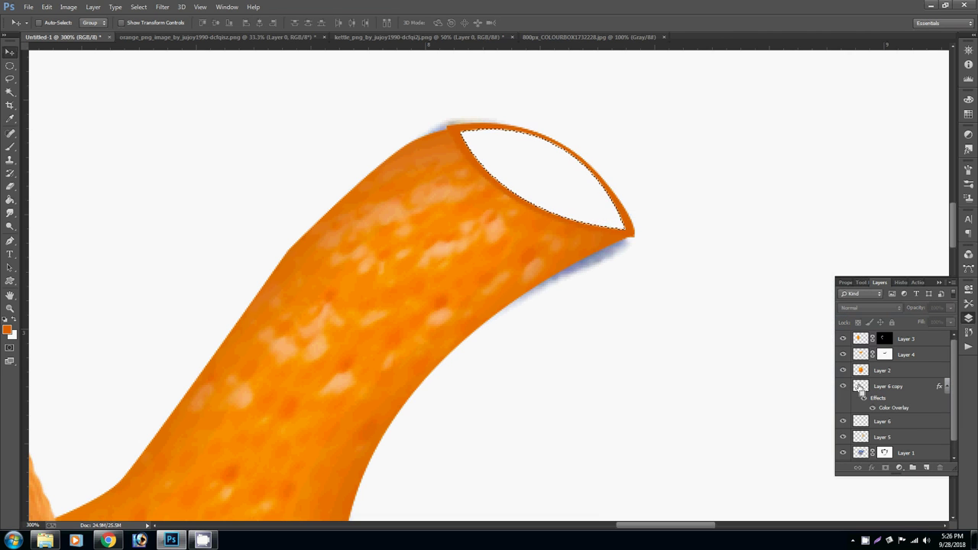
pyautogui.press('b')
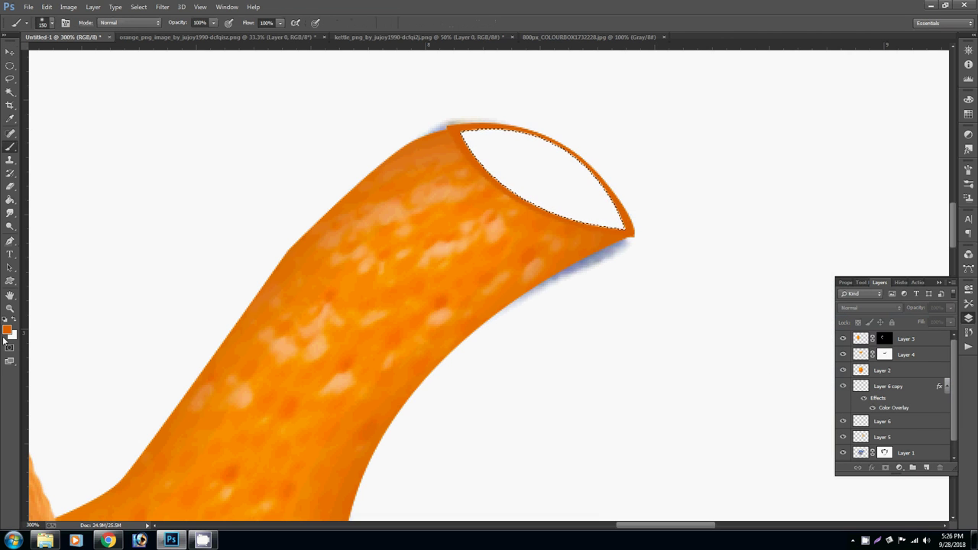
pyautogui.press('i')
pyautogui.click(7, 330)
pyautogui.click(584, 366)
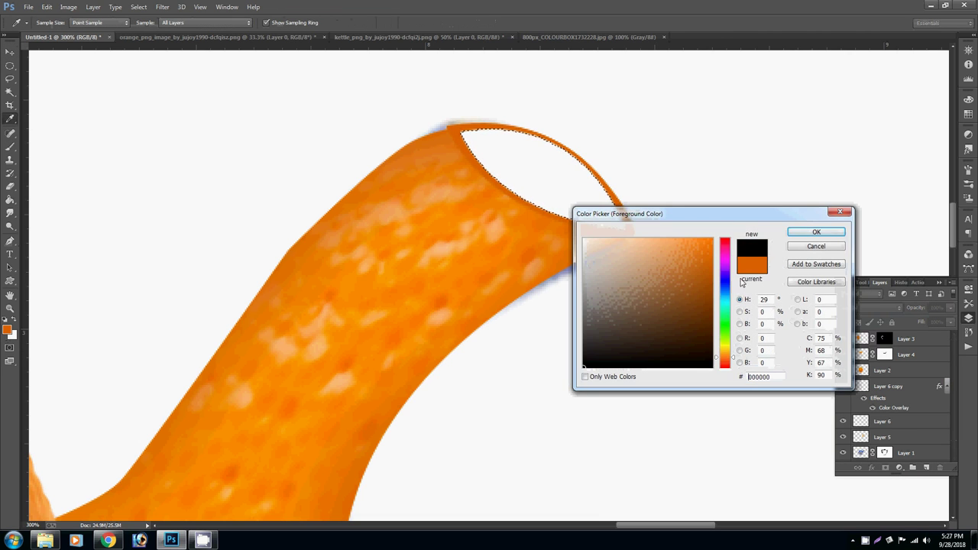
pyautogui.click(817, 233)
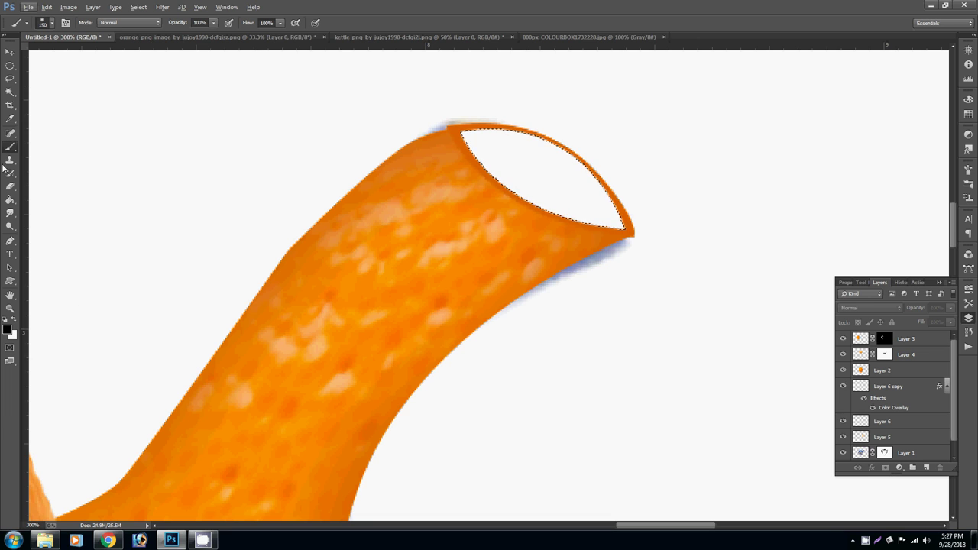
# Clear the no-layers-selected error and make Layer 6 copy the active layer
pyautogui.click(856, 422)
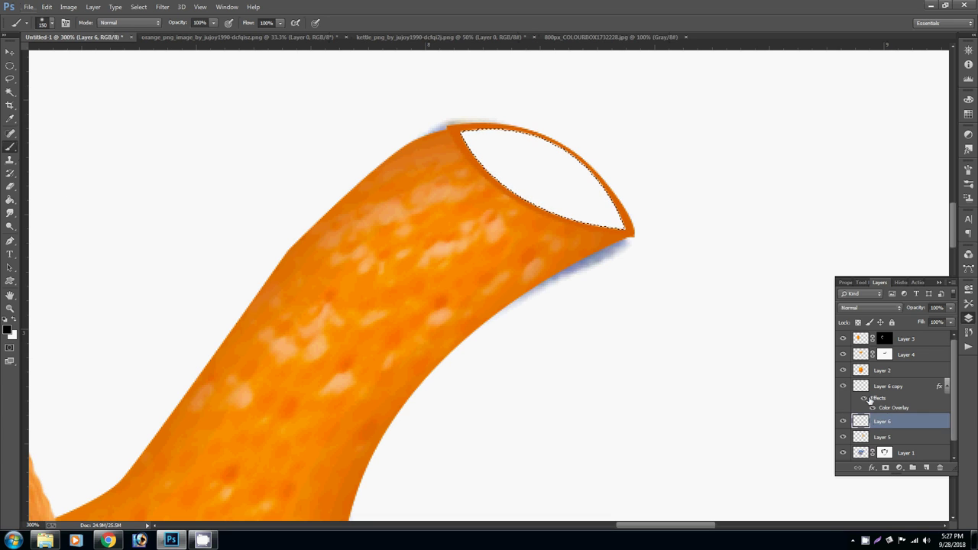
pyautogui.click(870, 399)
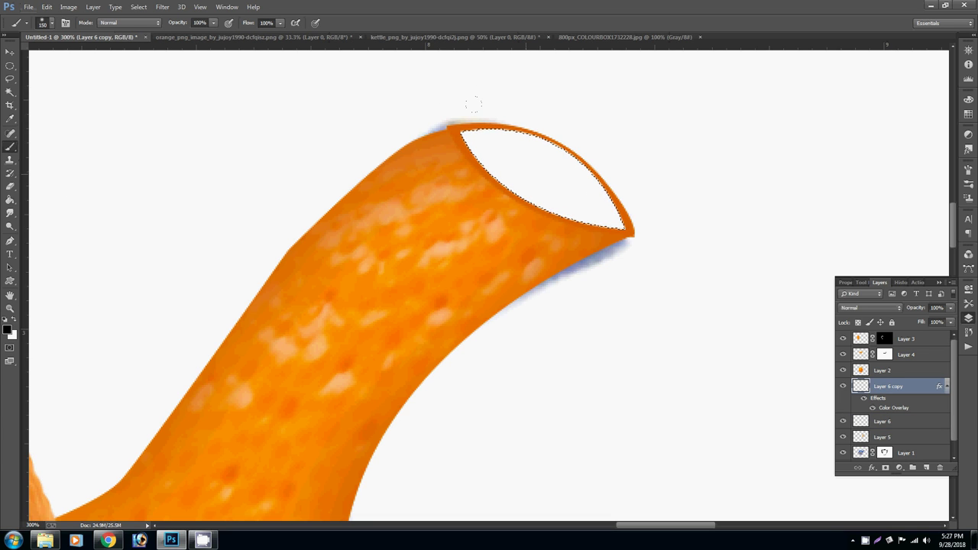
pyautogui.keyDown('ctrl'); pyautogui.click(887, 386); pyautogui.keyUp('ctrl')
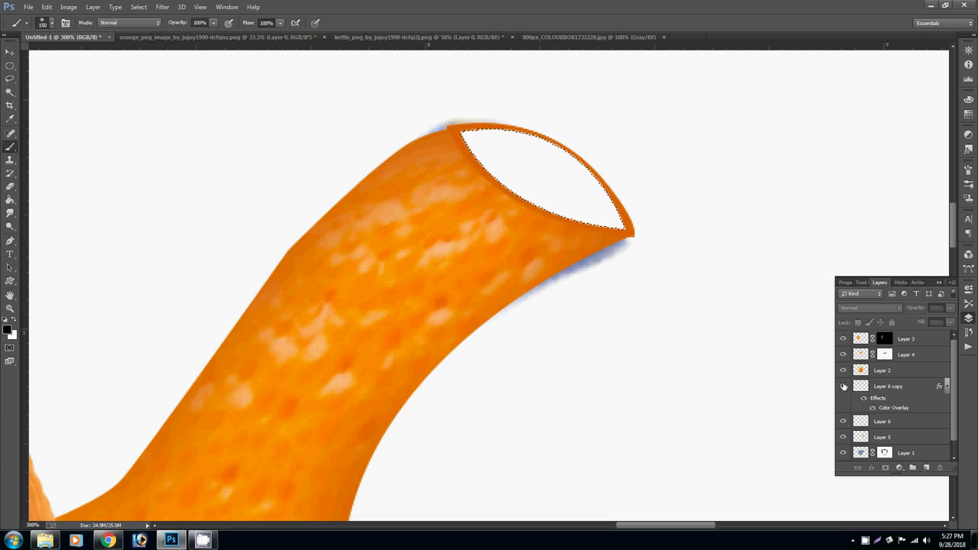
pyautogui.click(844, 387)
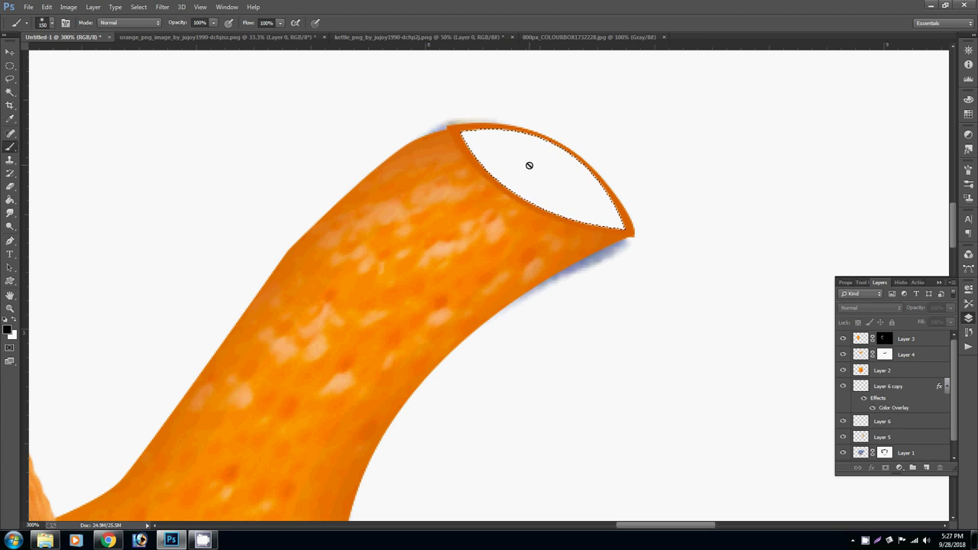
pyautogui.click(529, 165)
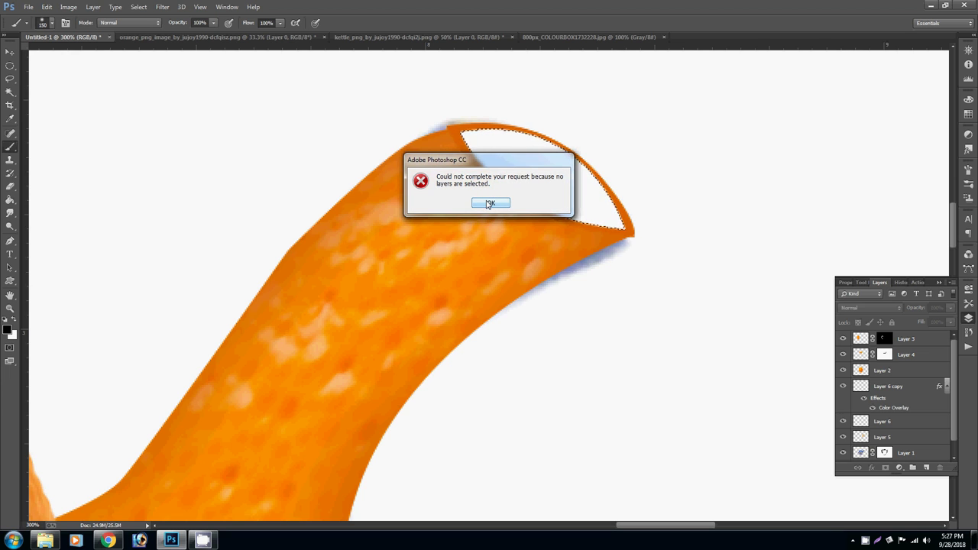
pyautogui.click(490, 203)
pyautogui.click(890, 388)
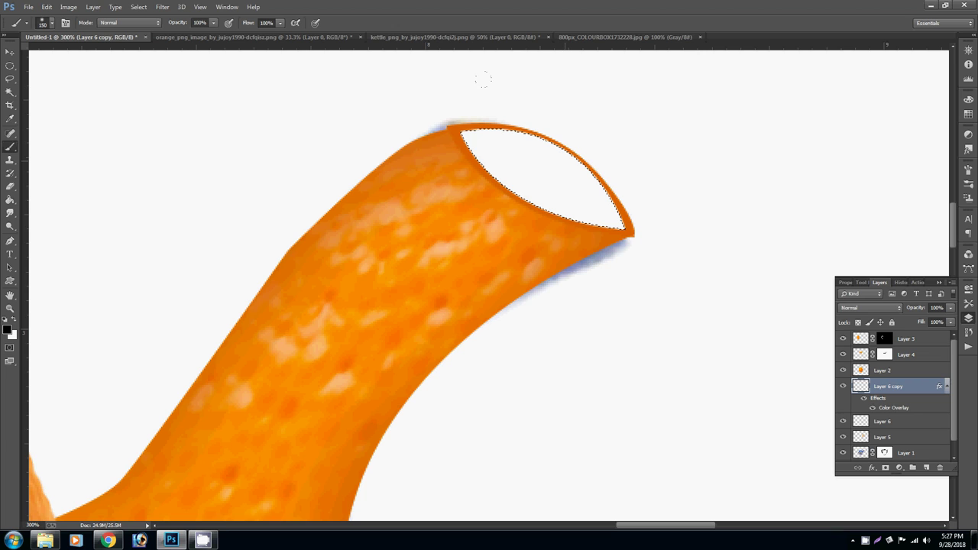
pyautogui.click(843, 386)
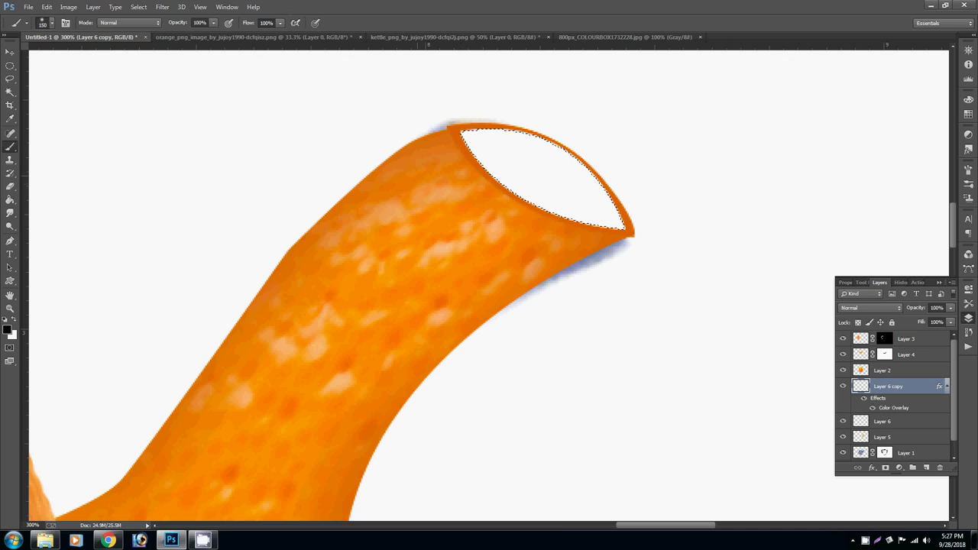
# Compare the opening with and without its overlay, then hide the layer's effects
pyautogui.rightClick(477, 166)
pyautogui.press('Escape')
pyautogui.click(872, 408)
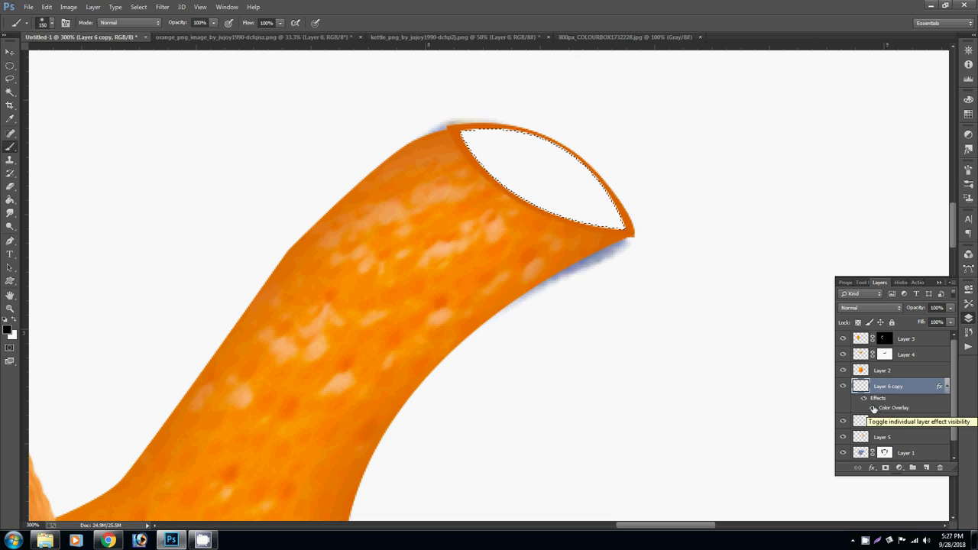
pyautogui.click(874, 409)
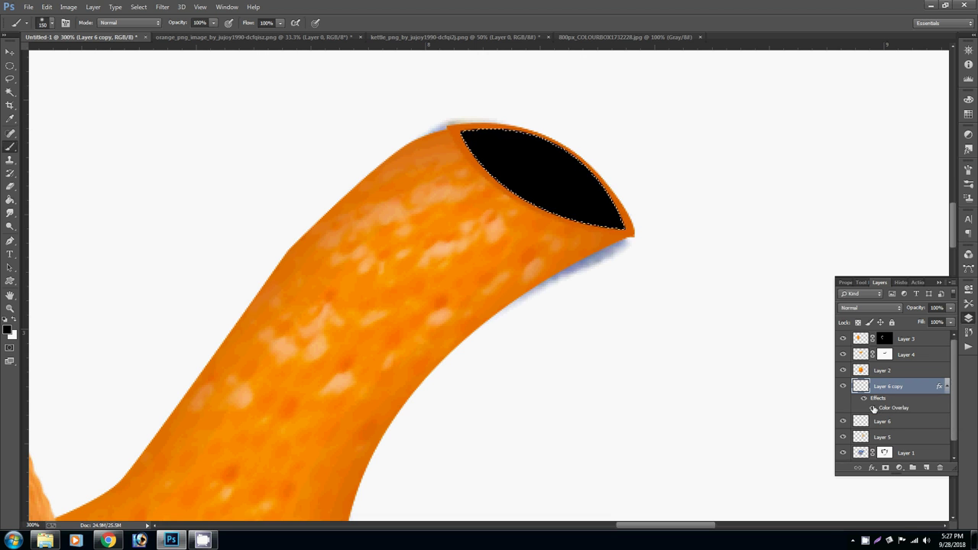
pyautogui.click(873, 409)
pyautogui.click(873, 409)
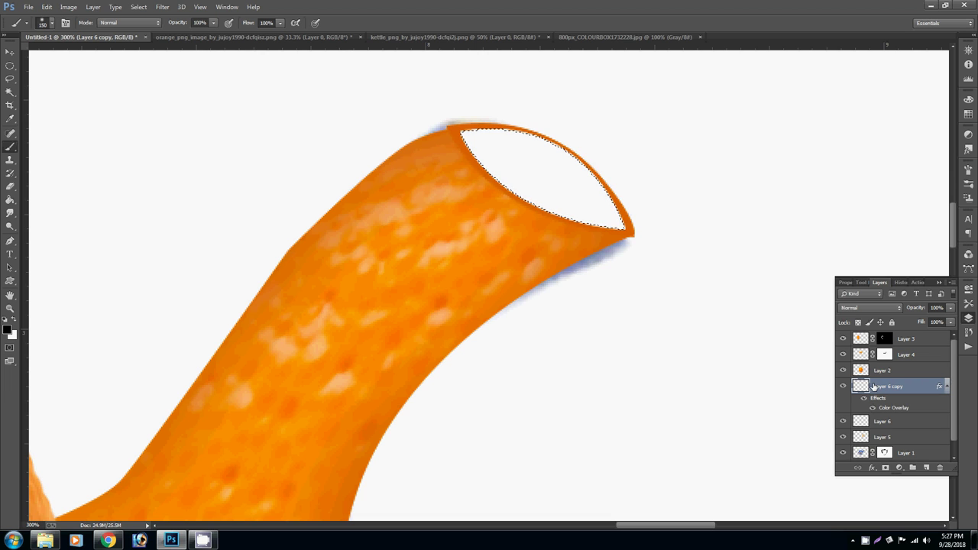
pyautogui.click(864, 398)
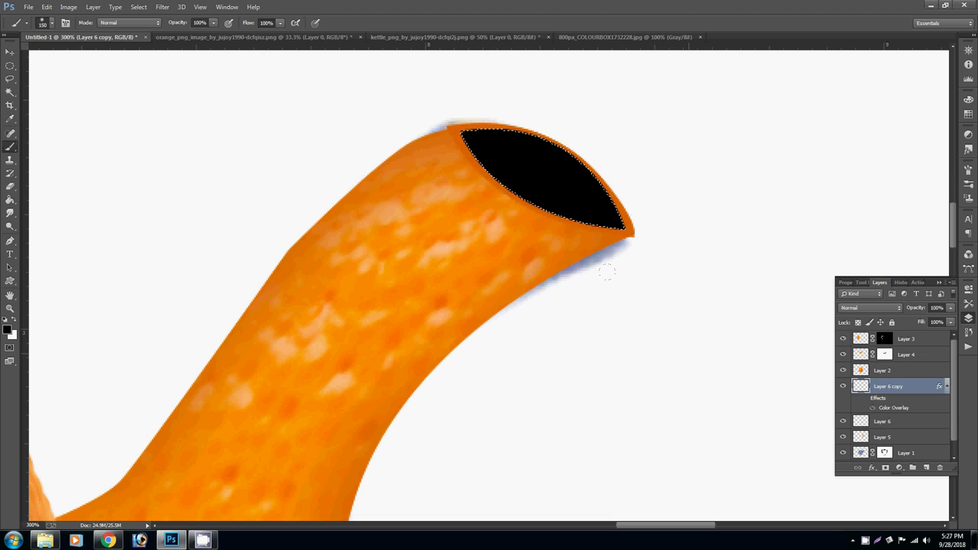
# Fill the selected spout opening with solid white using the Paint Bucket
pyautogui.press('g')
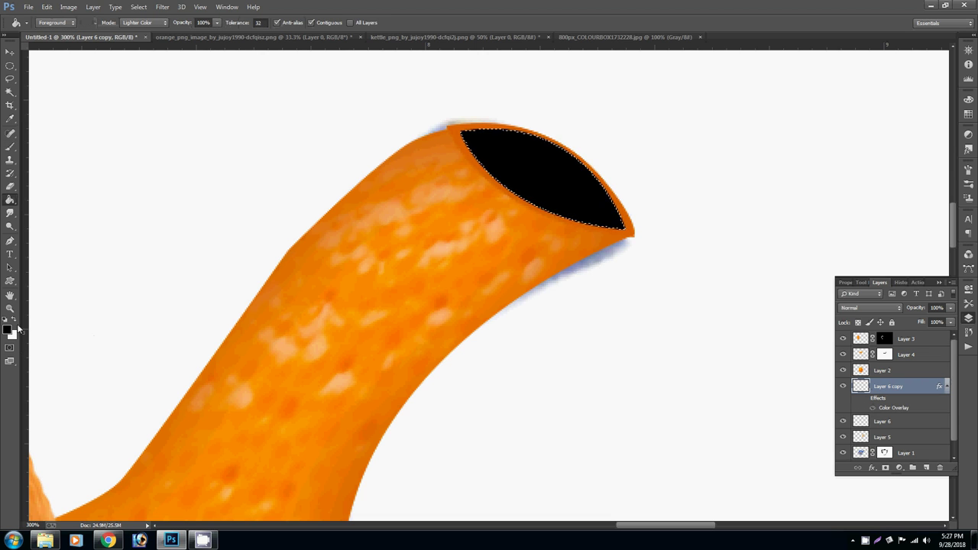
pyautogui.click(13, 322)
pyautogui.click(532, 170)
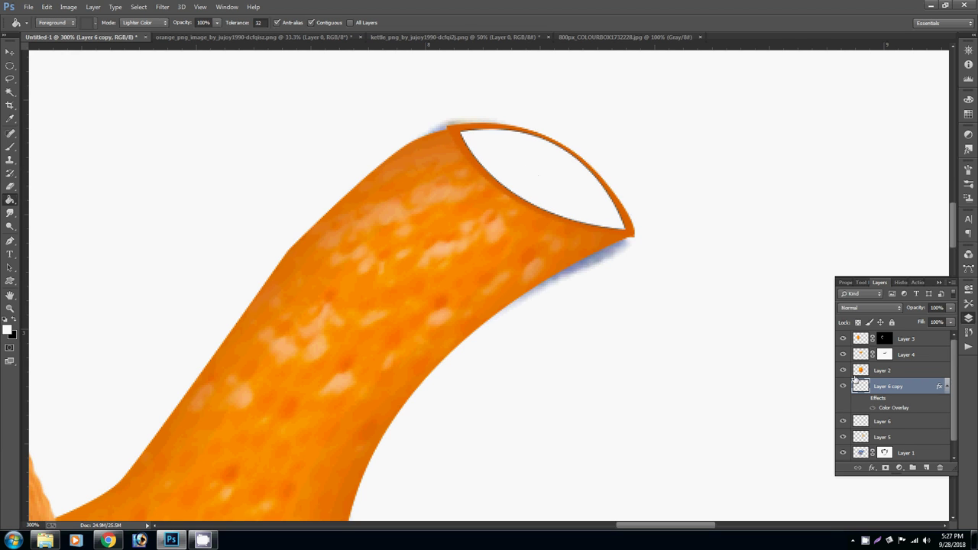
pyautogui.press('b')
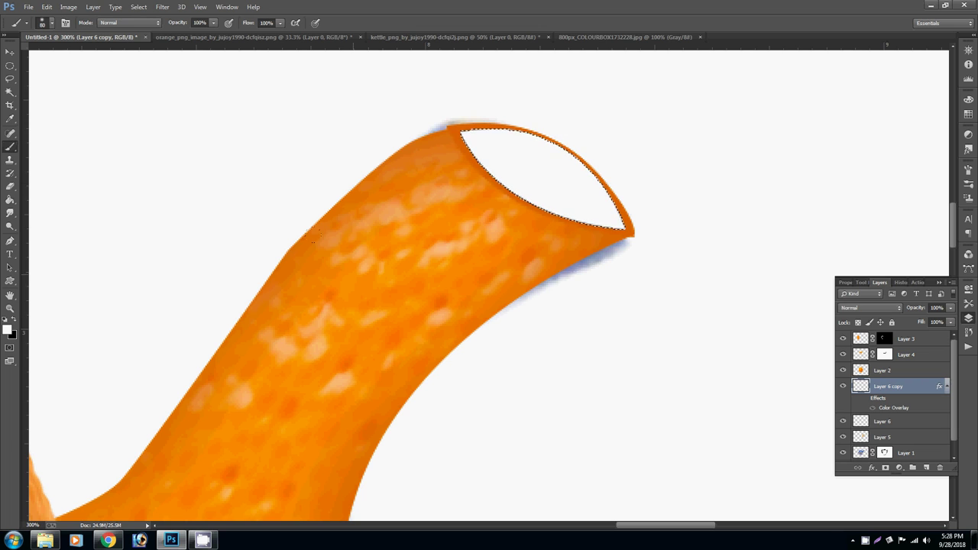
# Paint soft black shading along the upper inside edge of the spout opening
pyautogui.press('x')
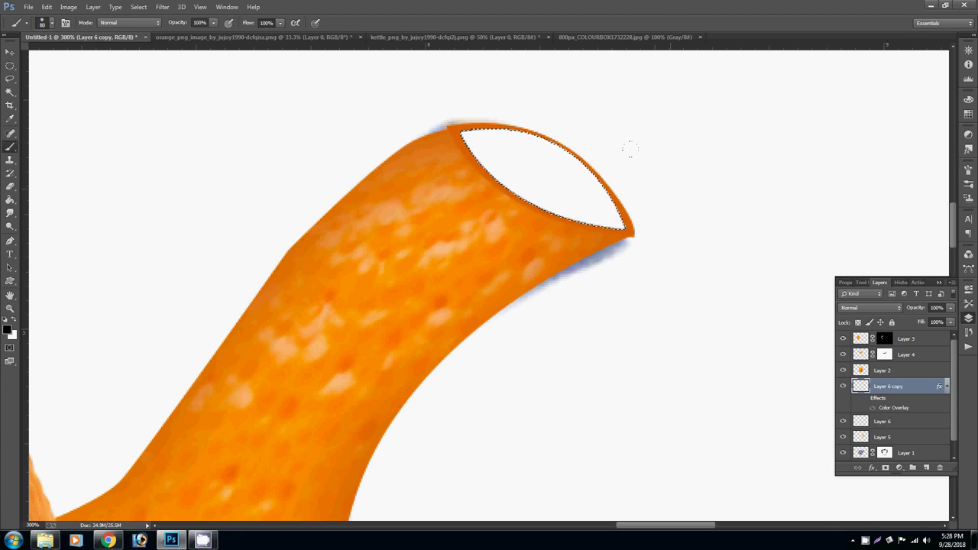
pyautogui.moveTo(630, 149); pyautogui.dragTo(489, 153)
pyautogui.hotkey('ctrl', 'z')
pyautogui.moveTo(604, 153)
pyautogui.mouseDown()
pyautogui.moveTo(447, 202)
pyautogui.moveTo(654, 241)
pyautogui.mouseUp()
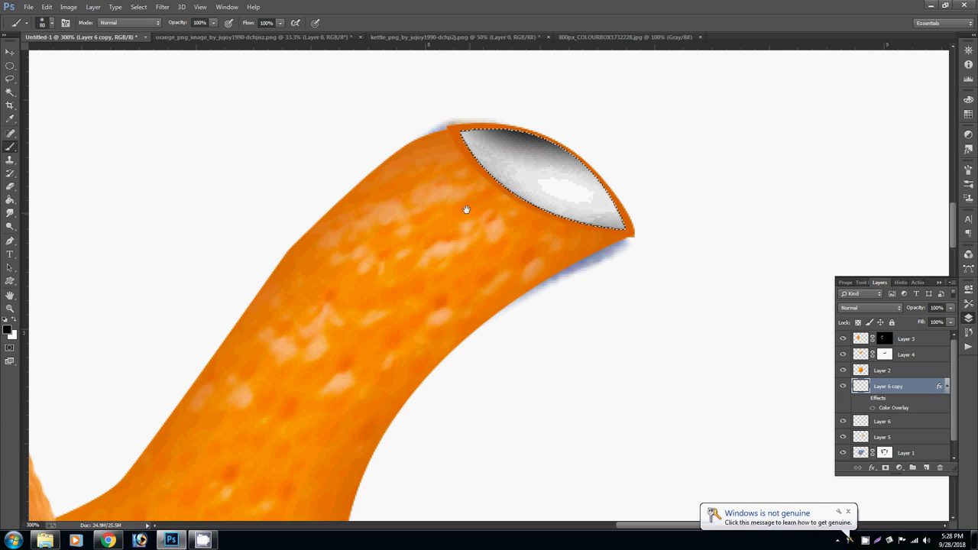
pyautogui.hotkey('ctrl', '0')
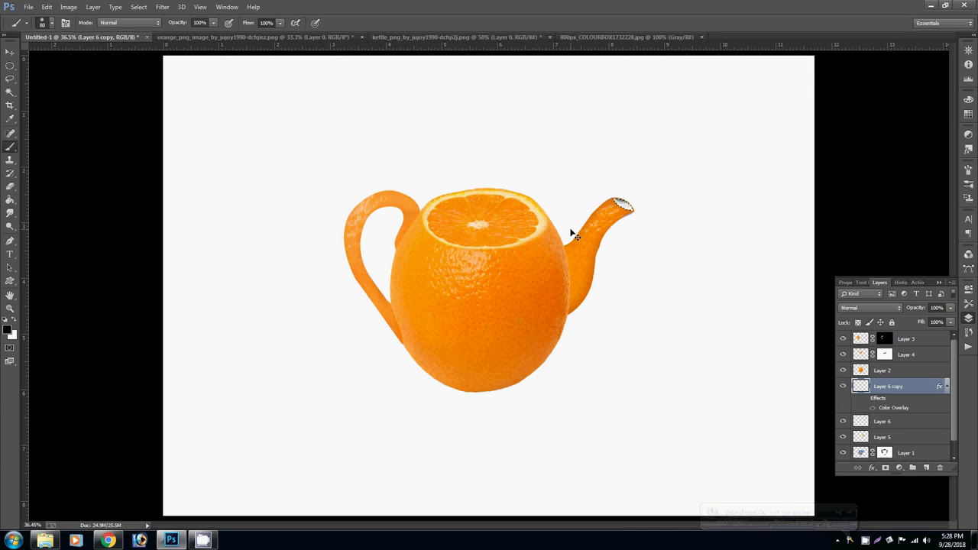
pyautogui.moveTo(604, 153); pyautogui.dragTo(660, 191)
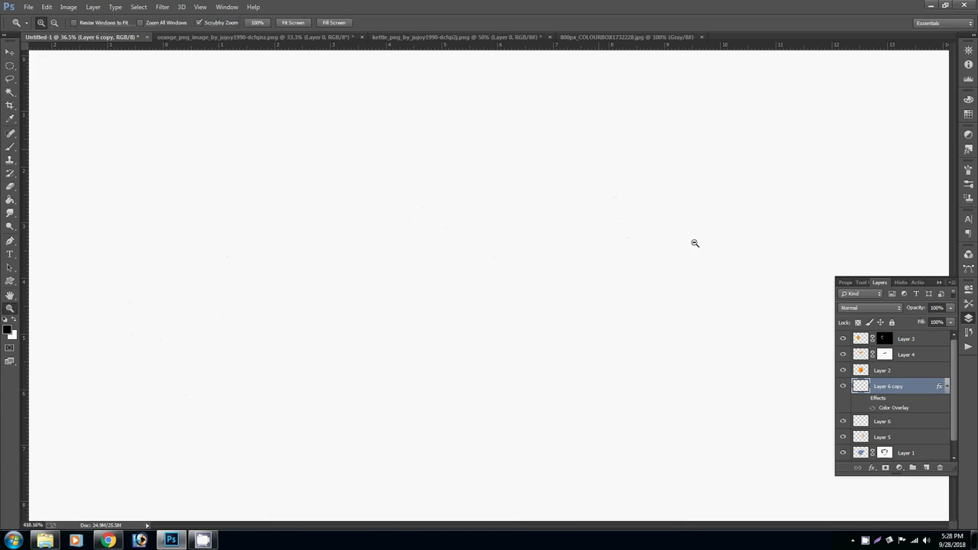
pyautogui.moveTo(681, 389); pyautogui.dragTo(548, 293)
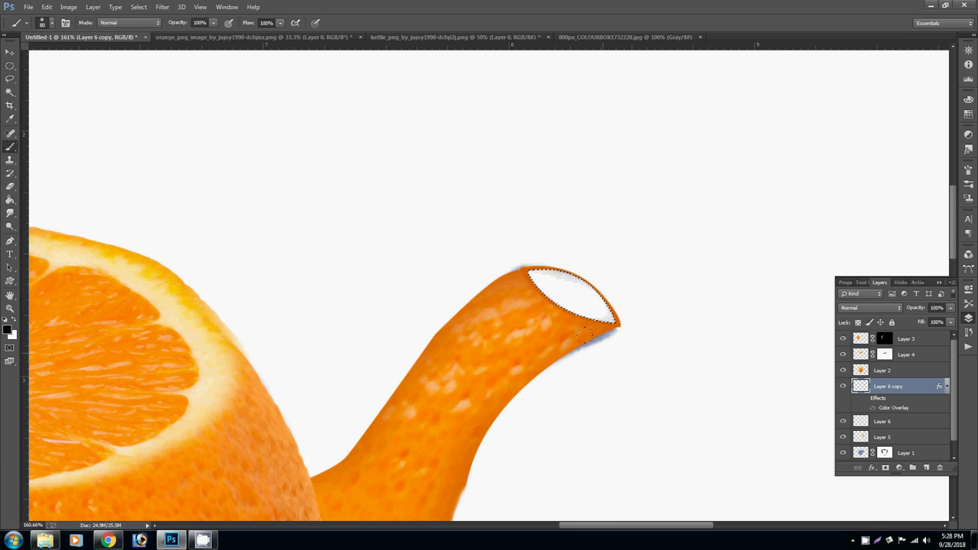
# Deselect the opening, zoom in on the spout, and hide Layer 1
pyautogui.hotkey('ctrl', 'd')
pyautogui.scroll(1, 627, 308)
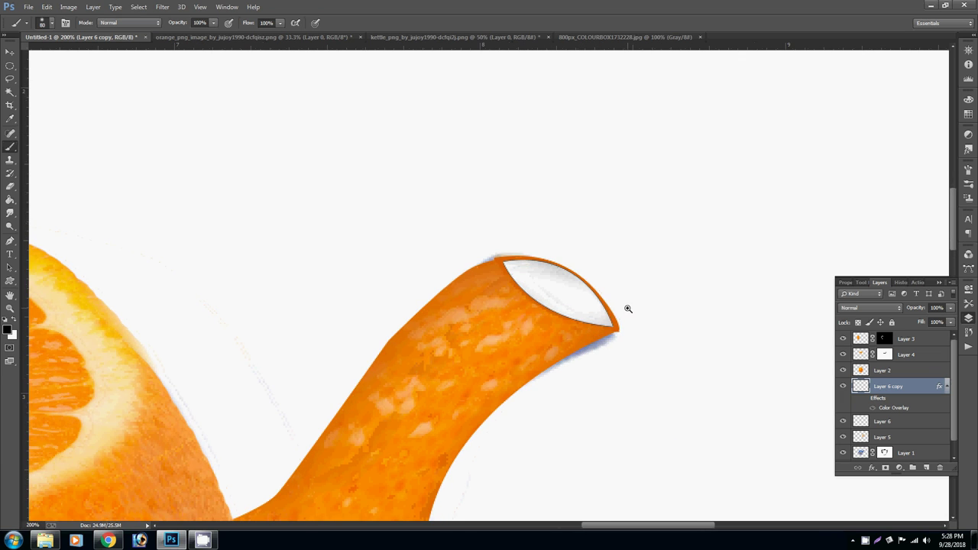
pyautogui.rightClick(518, 308)
pyautogui.click(542, 316)
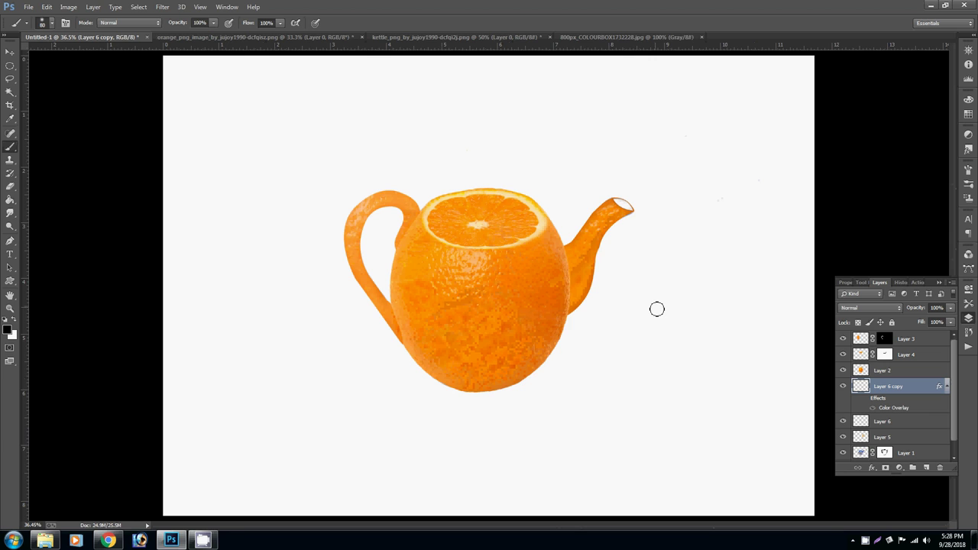
pyautogui.press('v')
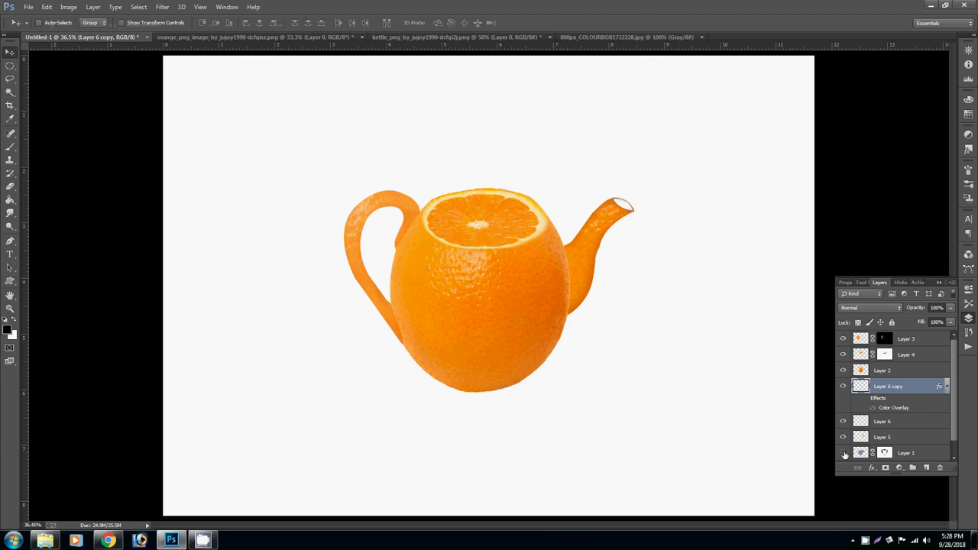
pyautogui.click(843, 454)
# Lasso the stemmed top of the whole orange in the source image
pyautogui.click(190, 37)
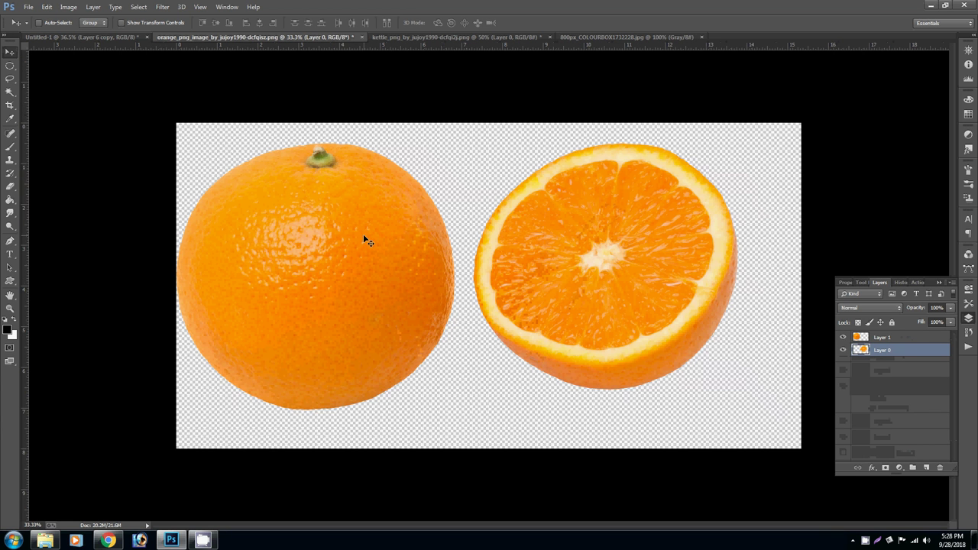
pyautogui.press('l')
pyautogui.moveTo(411, 153)
pyautogui.mouseDown()
pyautogui.moveTo(205, 162)
pyautogui.moveTo(312, 104)
pyautogui.mouseUp()
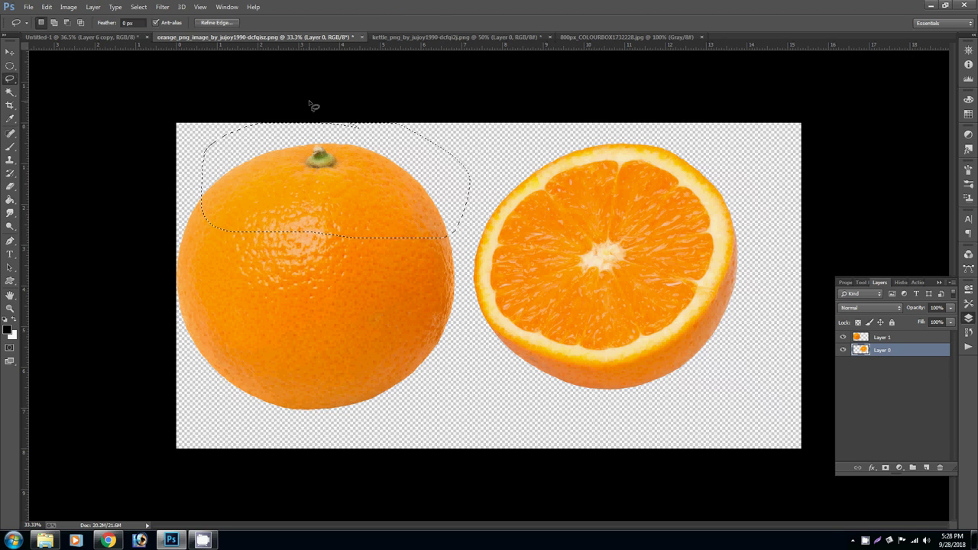
pyautogui.hotkey('ctrl', 'x')
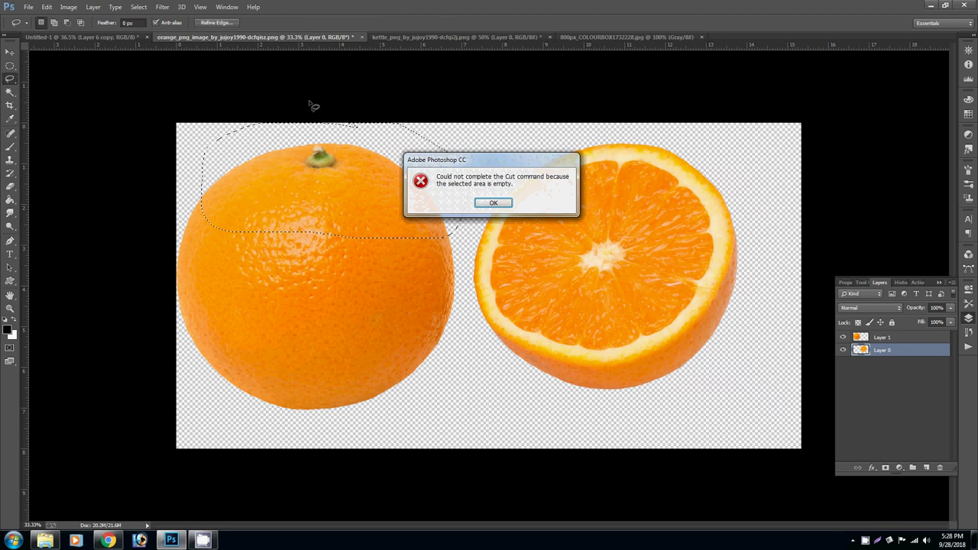
pyautogui.press('Return')
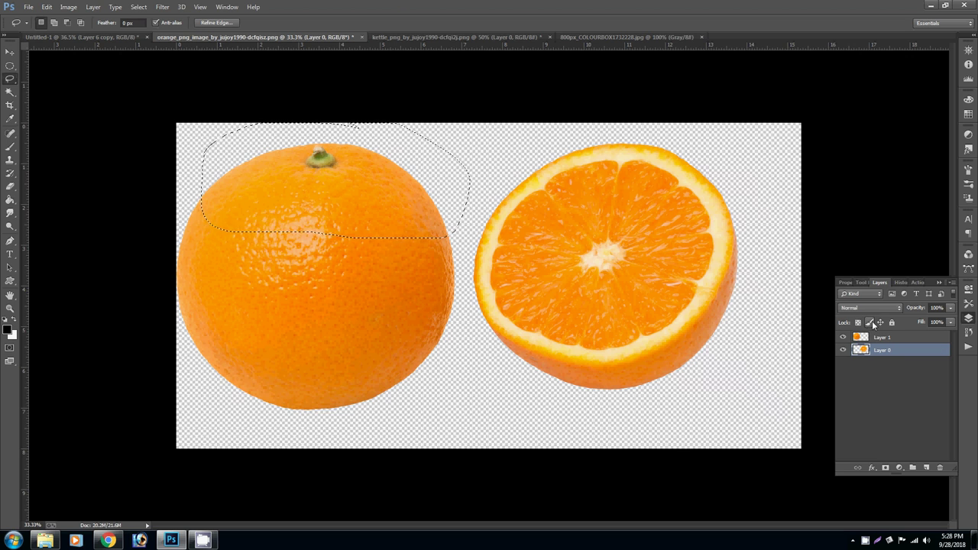
# Cut the orange top from Layer 1, paste it, and drag it into the teapot composite
pyautogui.click(869, 323)
pyautogui.click(879, 338)
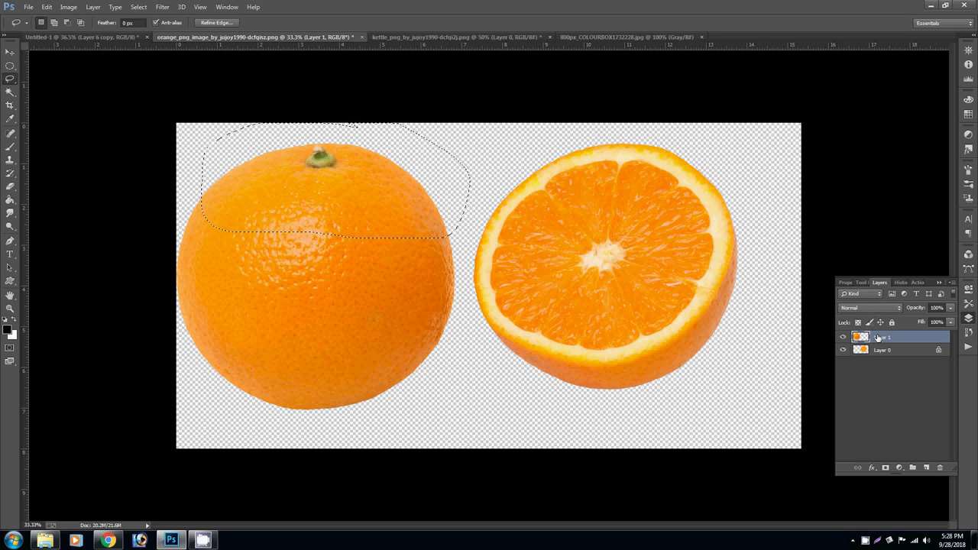
pyautogui.hotkey('ctrl', 'x')
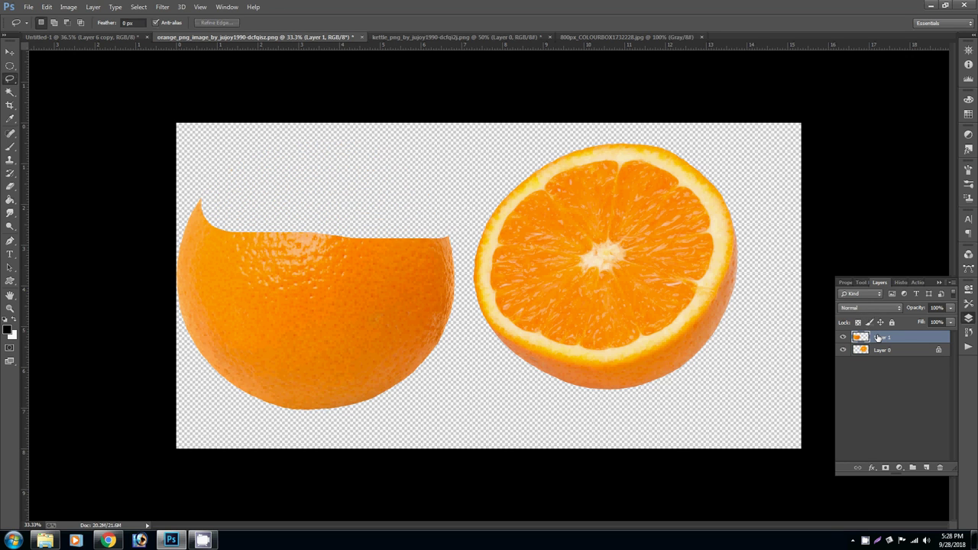
pyautogui.hotkey('ctrl', 'v')
pyautogui.press('v')
pyautogui.moveTo(466, 302)
pyautogui.mouseDown()
pyautogui.moveTo(45, 95)
pyautogui.moveTo(72, 41)
pyautogui.moveTo(500, 230)
pyautogui.mouseUp()
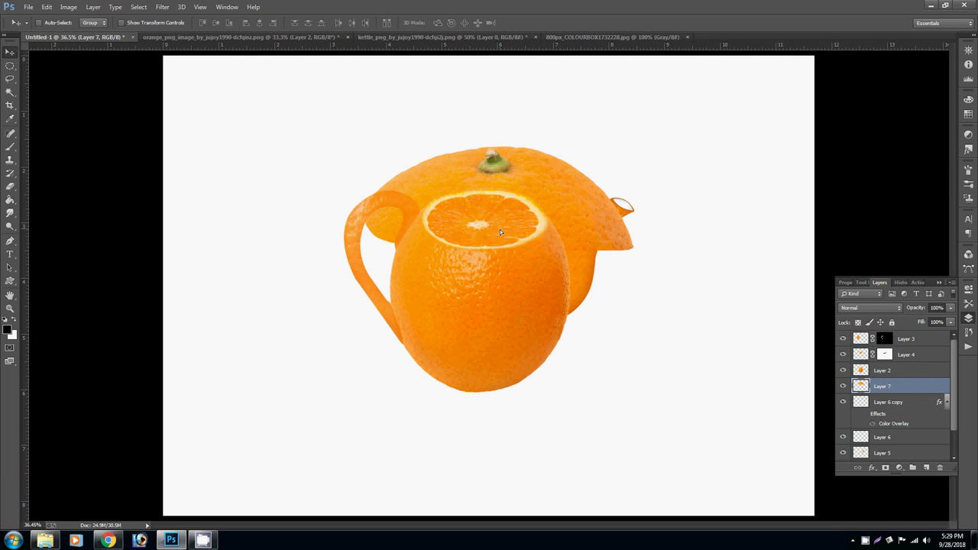
# Bring Layer 7 to the top and scale it to about half onto the teapot rim
pyautogui.hotkey('ctrl', 'shift', ']')
pyautogui.hotkey('ctrl', 't')
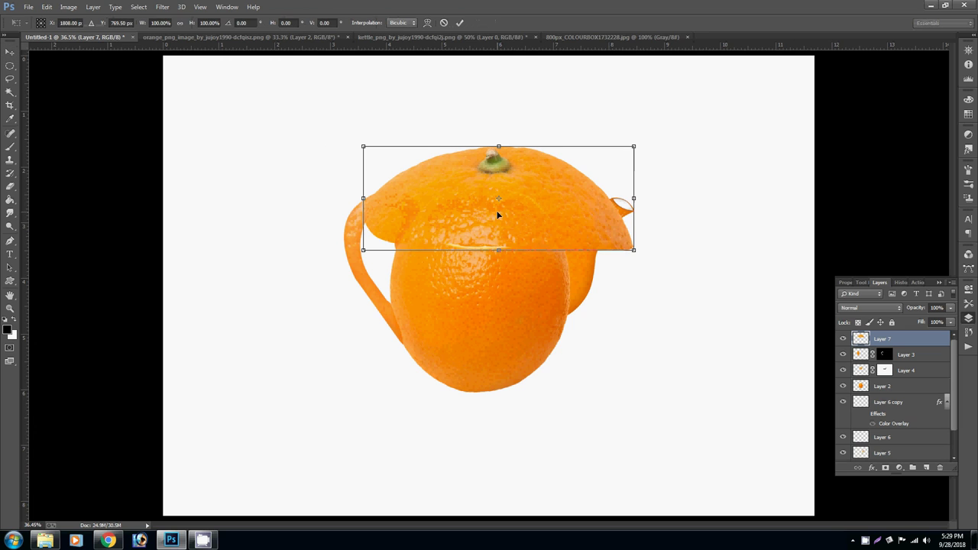
pyautogui.moveTo(635, 143)
pyautogui.mouseDown()
pyautogui.moveTo(573, 168)
pyautogui.moveTo(548, 214)
pyautogui.mouseUp()
pyautogui.moveTo(570, 184); pyautogui.dragTo(560, 188)
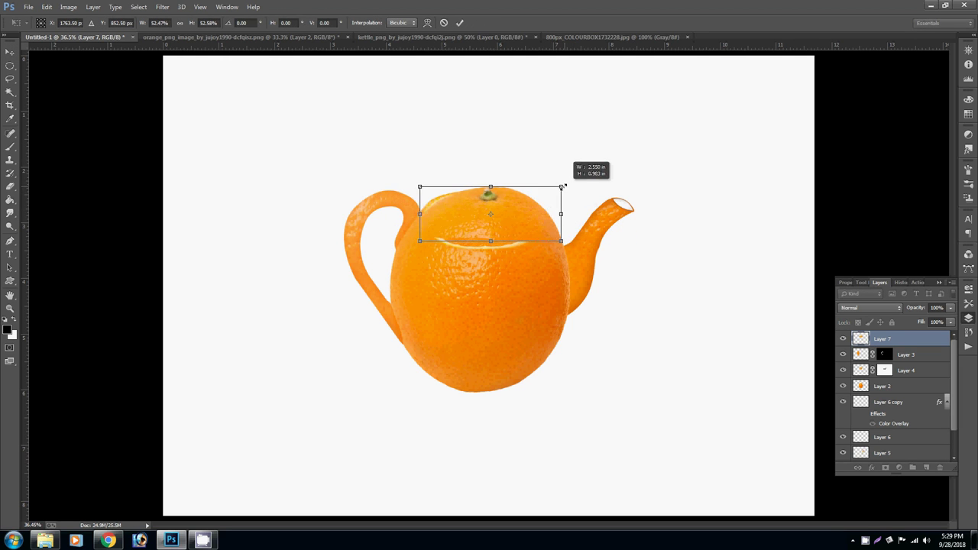
pyautogui.moveTo(514, 218); pyautogui.dragTo(501, 218)
pyautogui.press('Return')
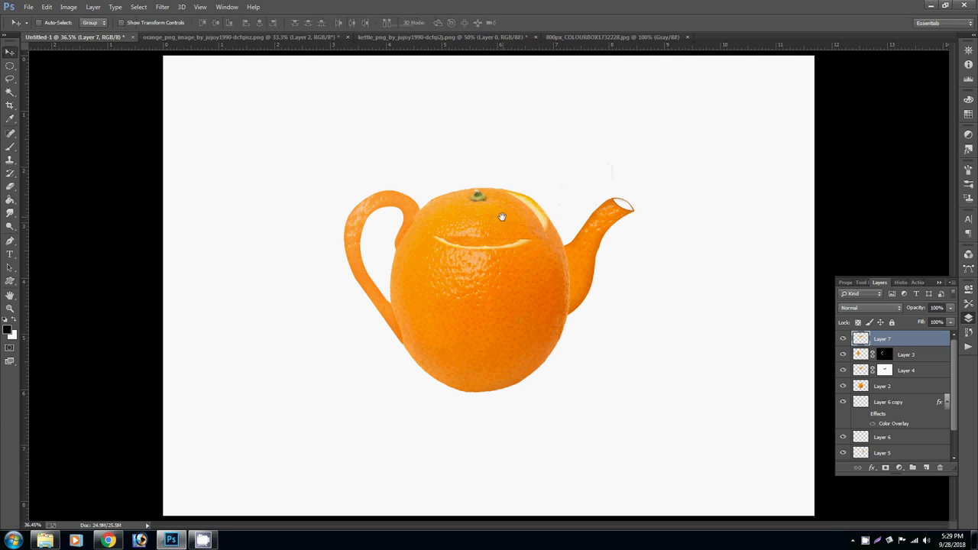
# Nudge the orange top upward so it sits like a lid on the body
pyautogui.rightClick(502, 218)
pyautogui.click(506, 226)
pyautogui.scroll(1, 504, 247)
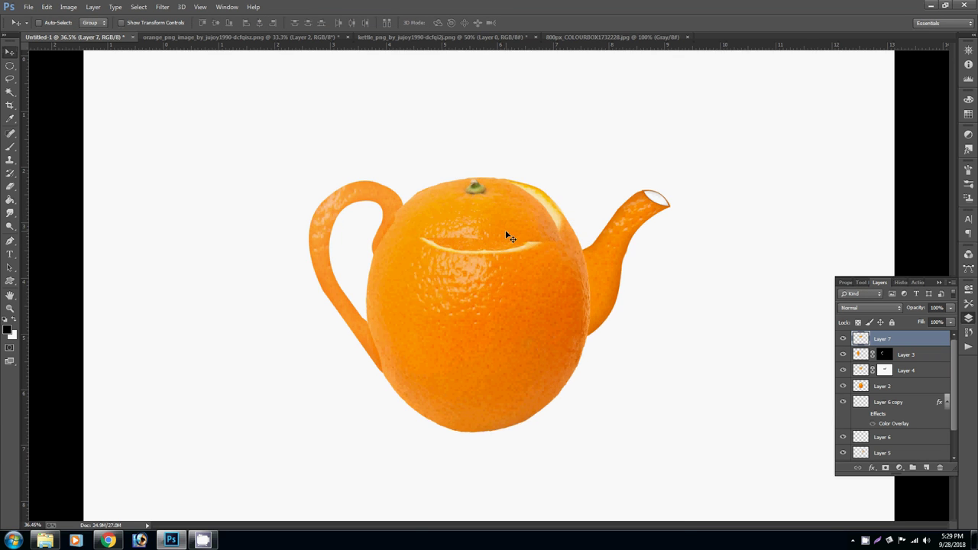
pyautogui.moveTo(487, 219); pyautogui.dragTo(506, 220)
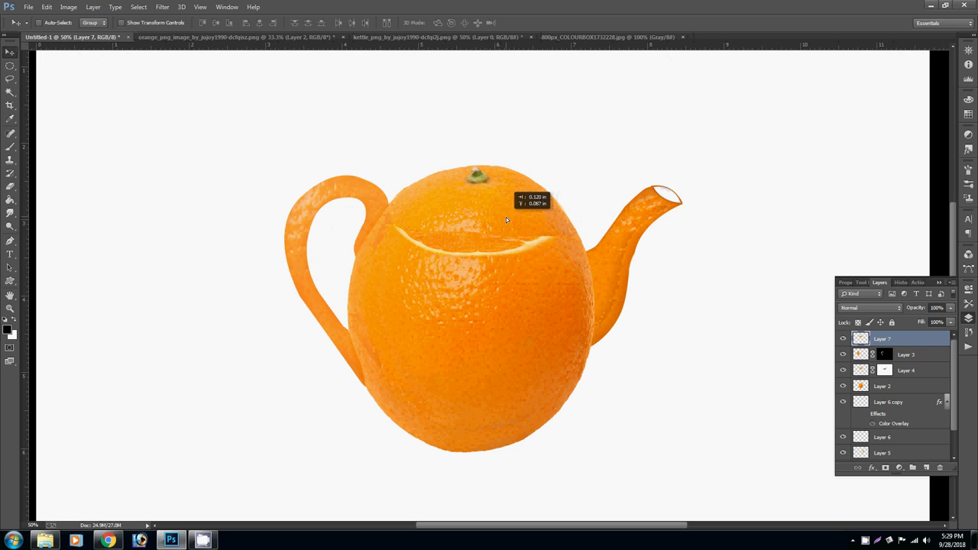
pyautogui.moveTo(506, 220); pyautogui.dragTo(506, 219)
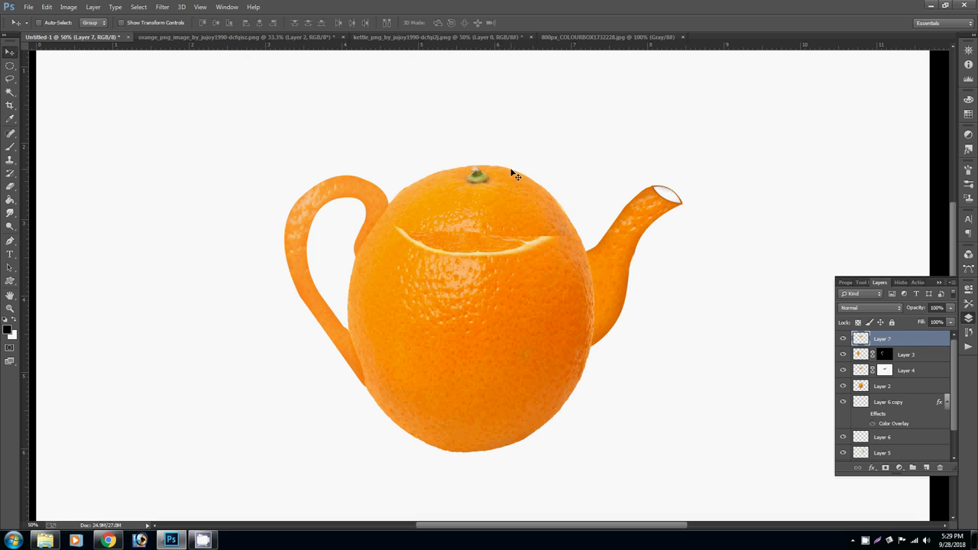
pyautogui.moveTo(474, 206); pyautogui.dragTo(498, 210)
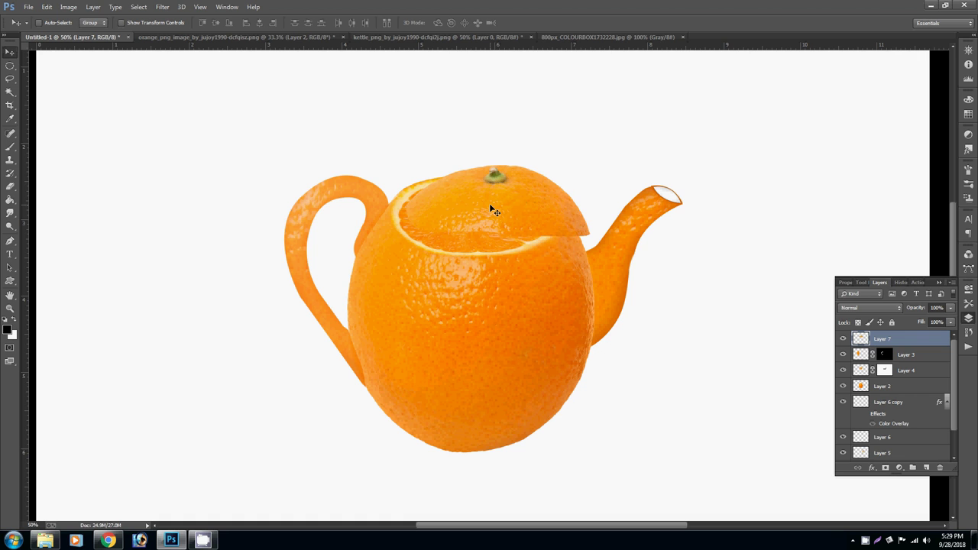
# Warp the lid slice so its lower edge curves down to fit the body
pyautogui.hotkey('ctrl', 't')
pyautogui.rightClick(493, 208)
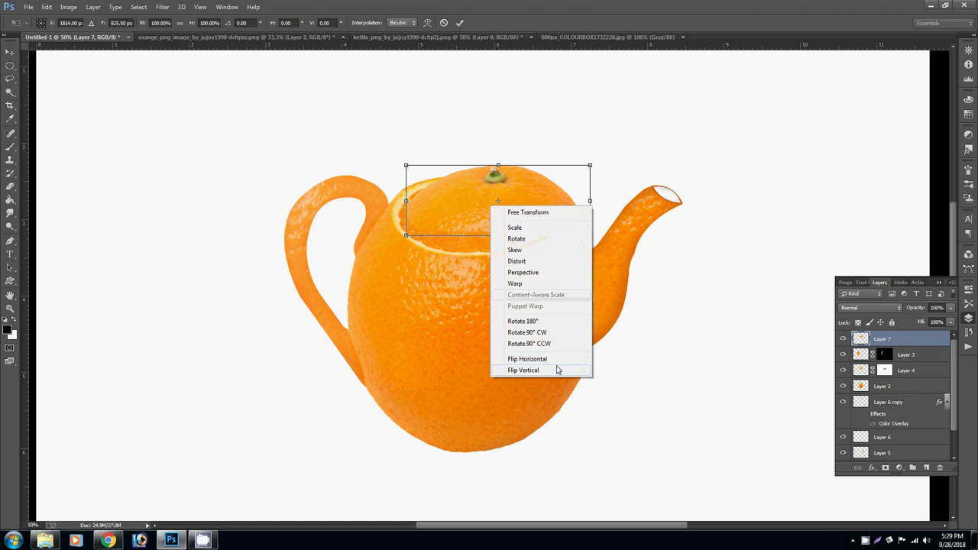
pyautogui.click(559, 373)
pyautogui.hotkey('ctrl', 'z')
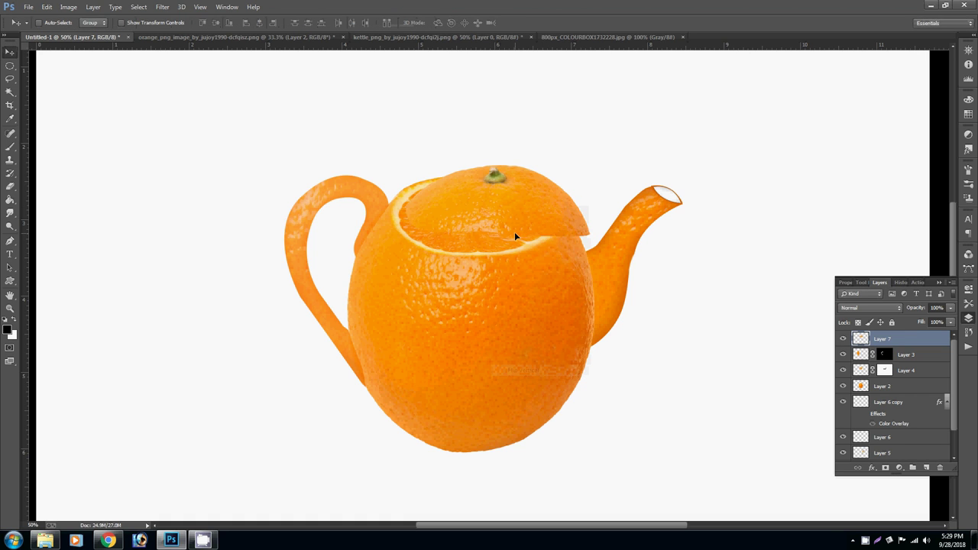
pyautogui.rightClick(515, 234)
pyautogui.click(541, 312)
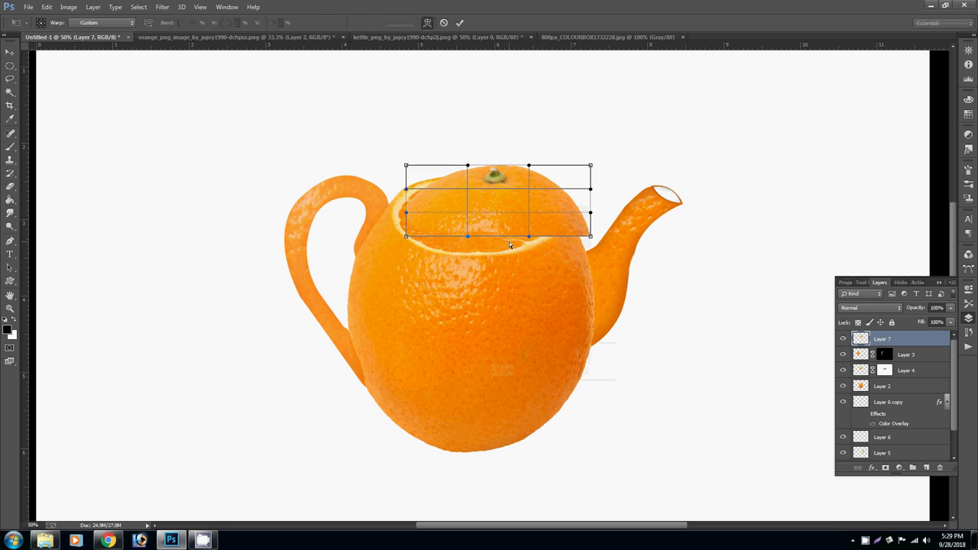
pyautogui.moveTo(527, 237); pyautogui.dragTo(529, 241)
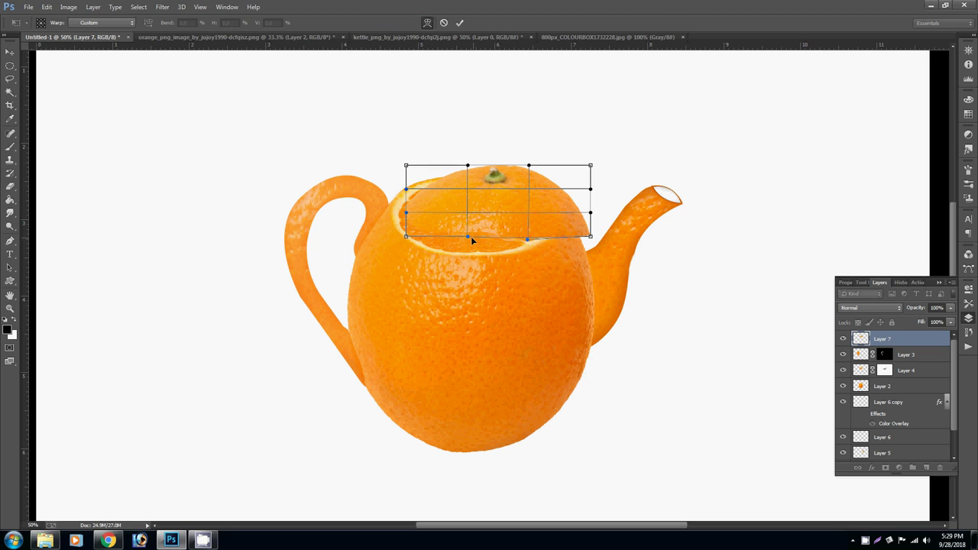
pyautogui.moveTo(454, 248); pyautogui.dragTo(460, 262)
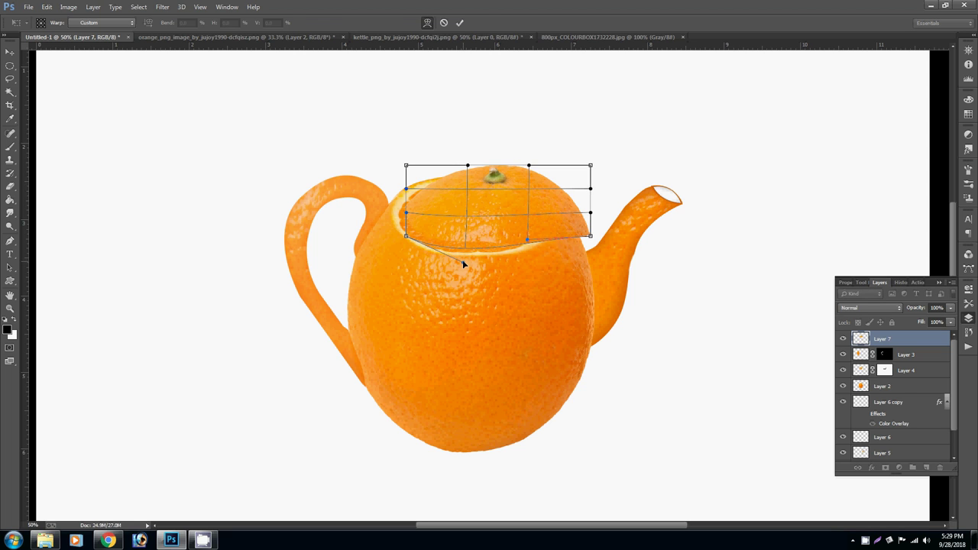
pyautogui.press('Return')
# Rotate the lid slightly, nudge it right and down, and duplicate it as Layer 7 copy
pyautogui.rightClick(511, 220)
pyautogui.click(526, 225)
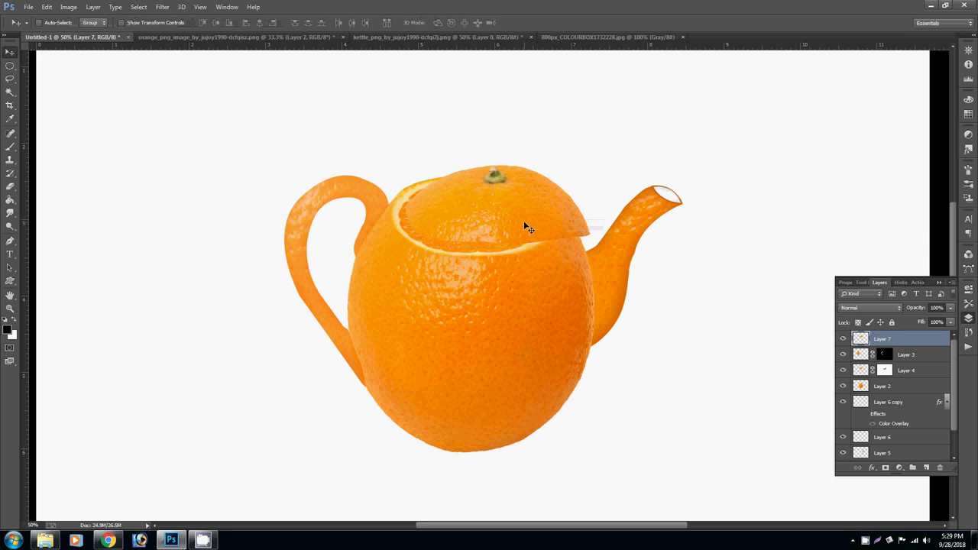
pyautogui.hotkey('ctrl', 't')
pyautogui.moveTo(623, 158); pyautogui.dragTo(635, 156)
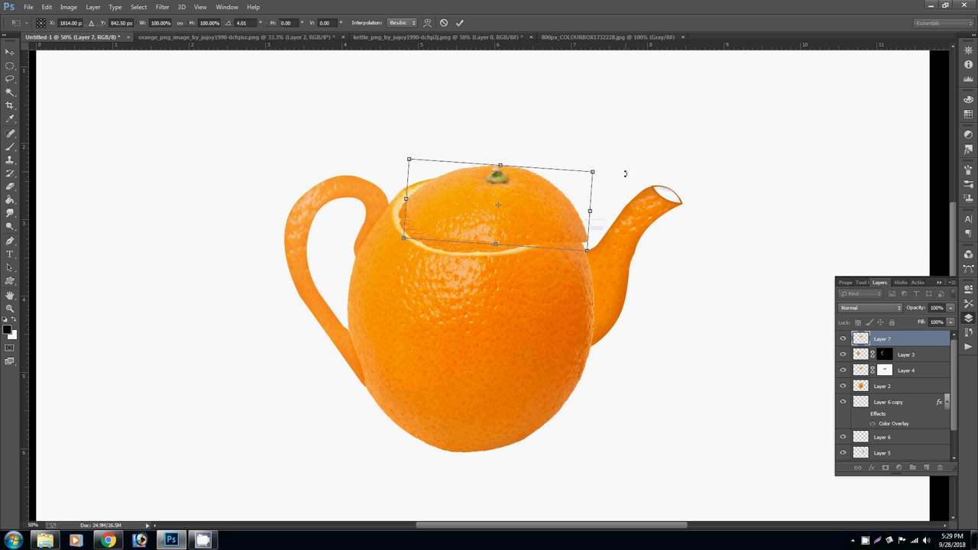
pyautogui.press('Return')
pyautogui.moveTo(539, 227)
pyautogui.mouseDown()
pyautogui.moveTo(550, 225)
pyautogui.moveTo(544, 247)
pyautogui.mouseUp()
pyautogui.hotkey('ctrl', 'j')
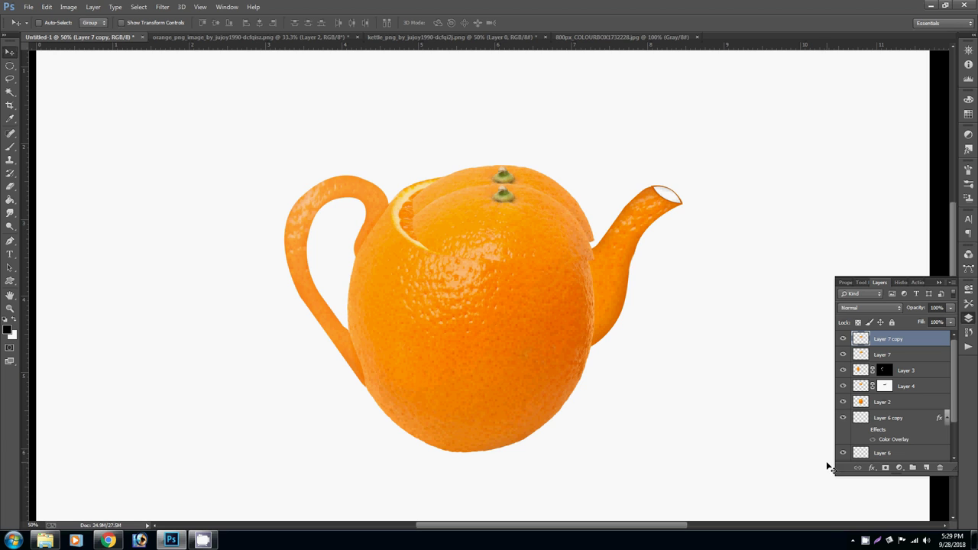
# Undo a trial desaturation and fill the duplicated lid slice with the foreground colour
pyautogui.hotkey('ctrl', 'shift', 'u')
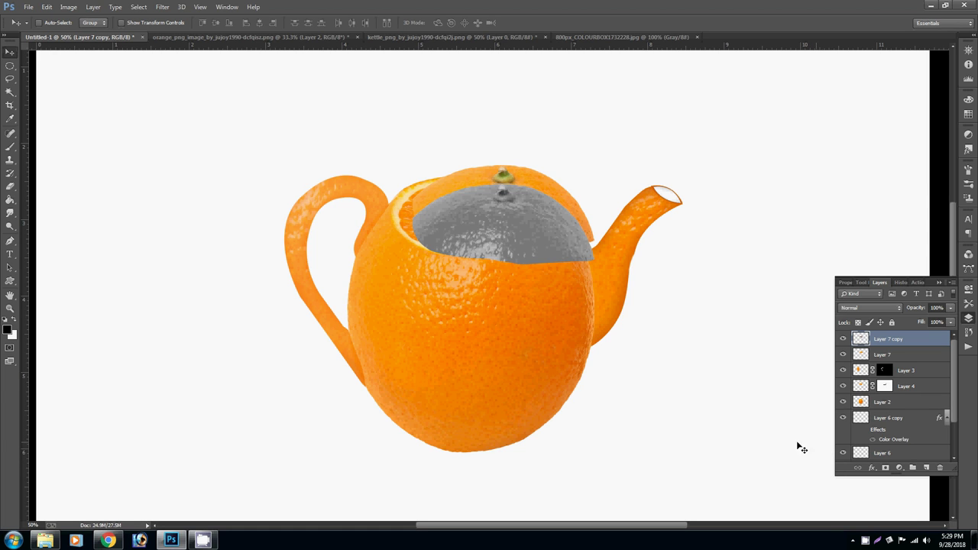
pyautogui.rightClick(559, 252)
pyautogui.click(569, 247)
pyautogui.hotkey('ctrl', 'z')
pyautogui.press('g')
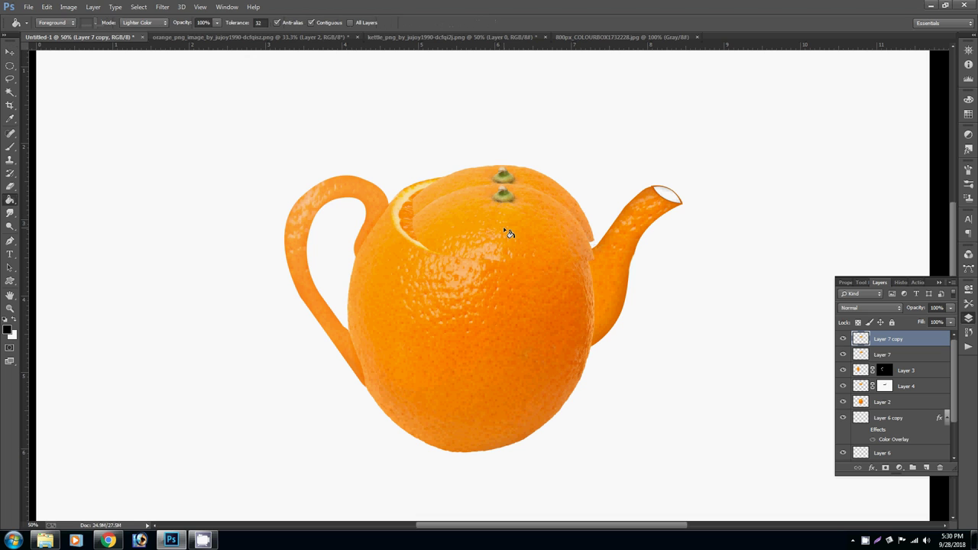
pyautogui.click(509, 233)
# Give Layer 7 copy a black (000000) Color Overlay layer style
pyautogui.click(872, 468)
pyautogui.click(898, 418)
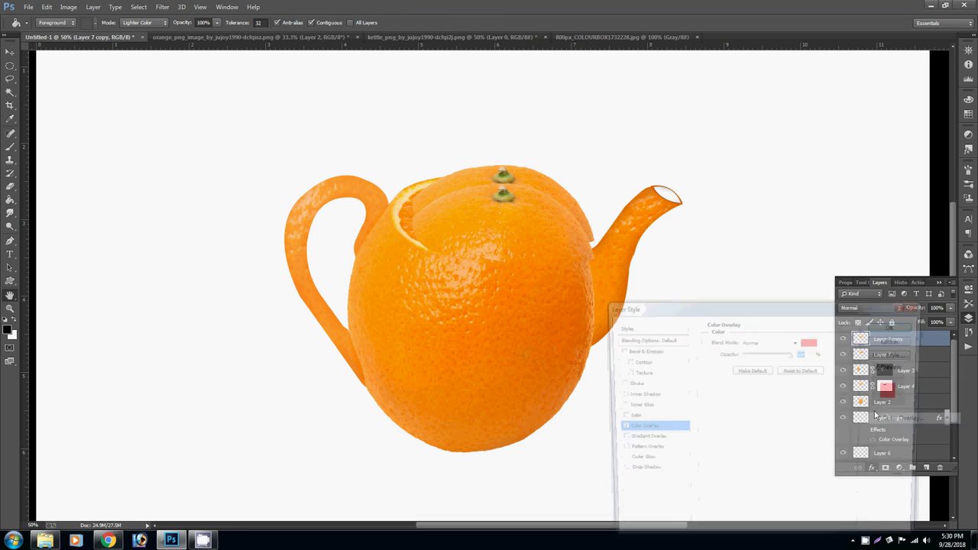
pyautogui.click(803, 345)
pyautogui.write('000000')
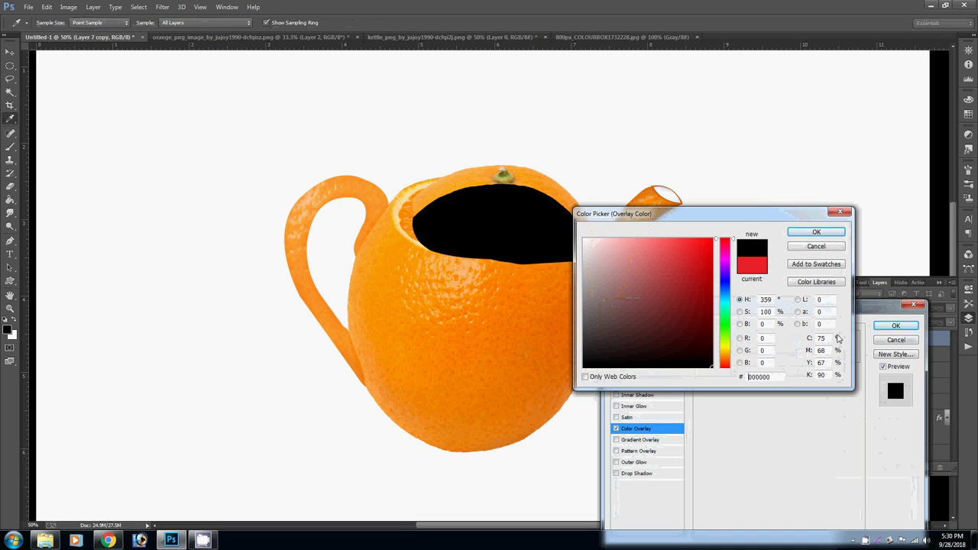
pyautogui.click(827, 232)
pyautogui.click(894, 327)
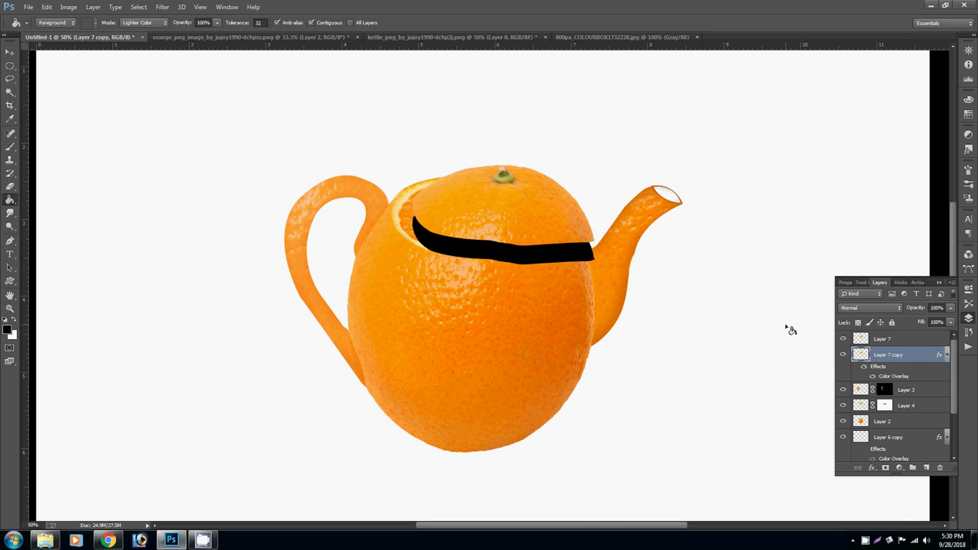
# Set the duplicate's opacity to 20% using the number keys
pyautogui.press('v')
pyautogui.press('4')
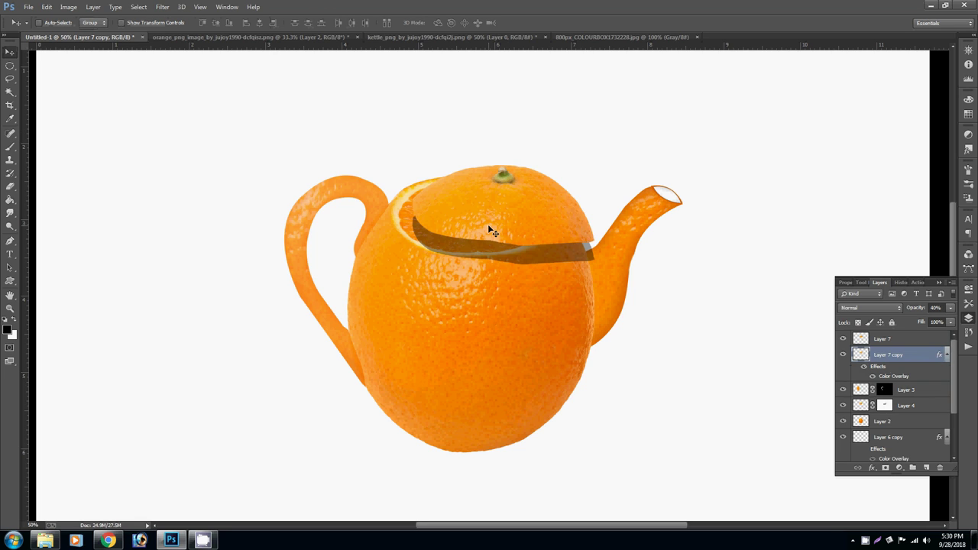
pyautogui.press('9')
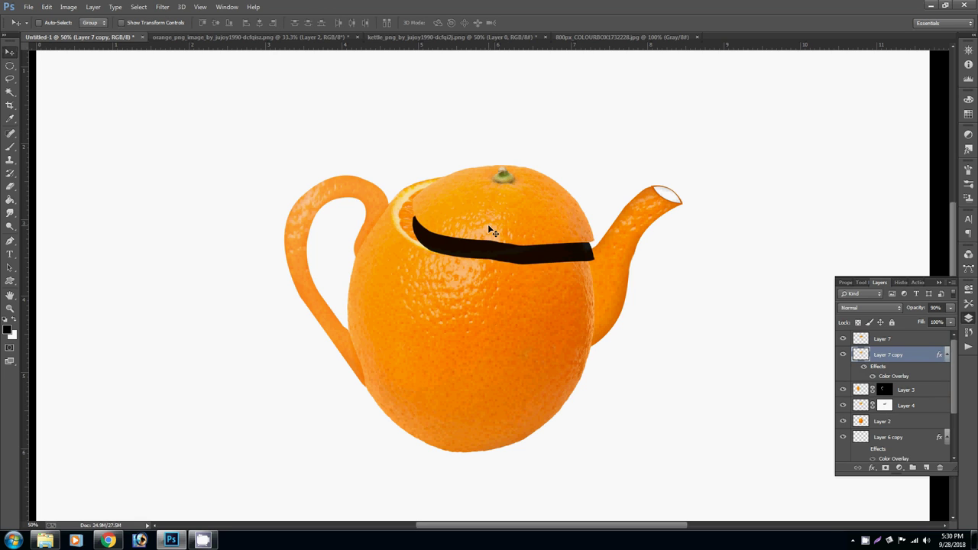
pyautogui.press('2')
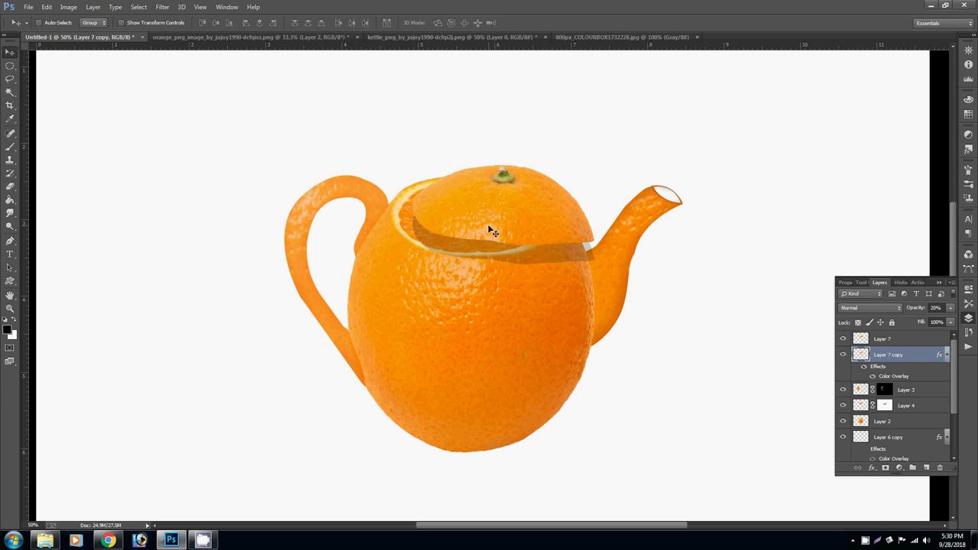
pyautogui.click(163, 7)
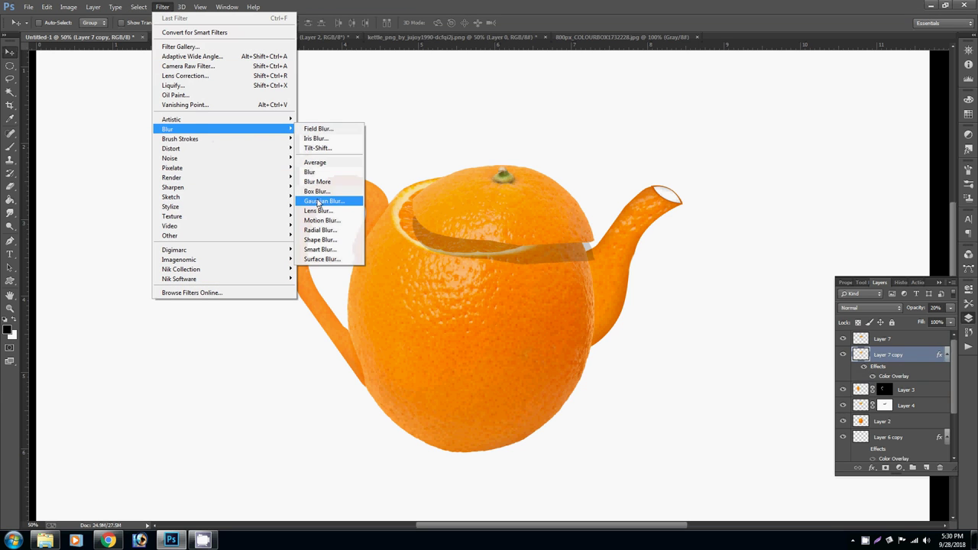
# Soften the shadow band with a Gaussian Blur at an increased radius
pyautogui.click(322, 202)
pyautogui.moveTo(229, 130); pyautogui.dragTo(201, 129)
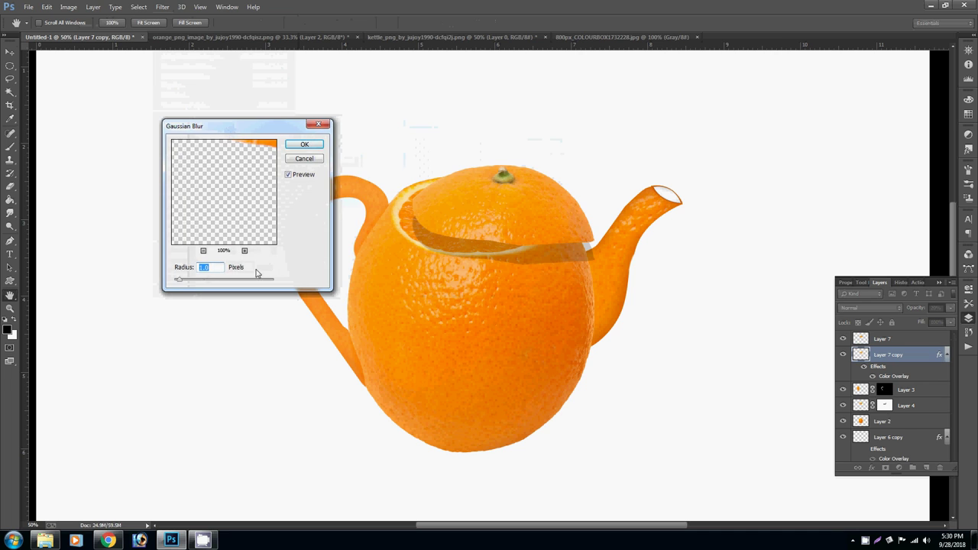
pyautogui.moveTo(183, 281); pyautogui.dragTo(214, 283)
pyautogui.click(303, 146)
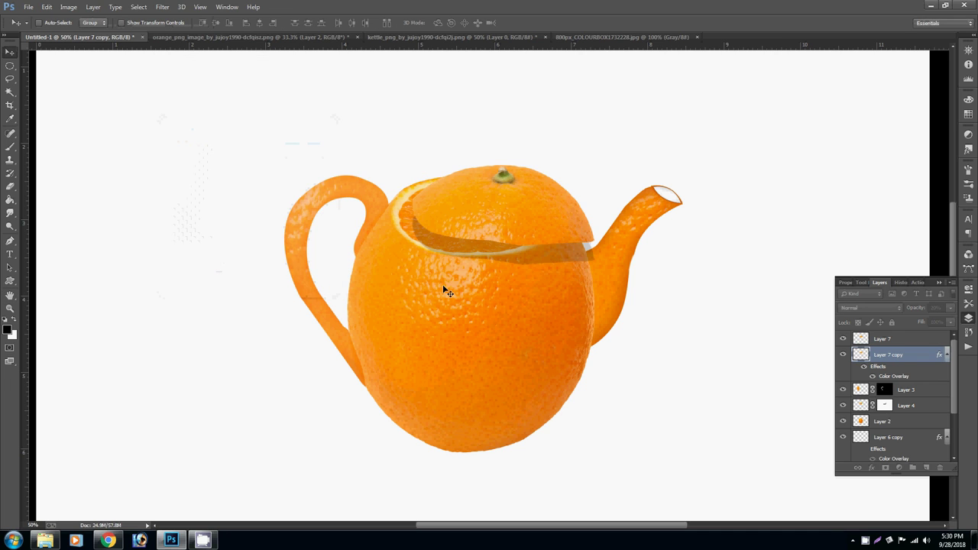
# Erase the shadow band's excess with a 250 px Eraser
pyautogui.press('e')
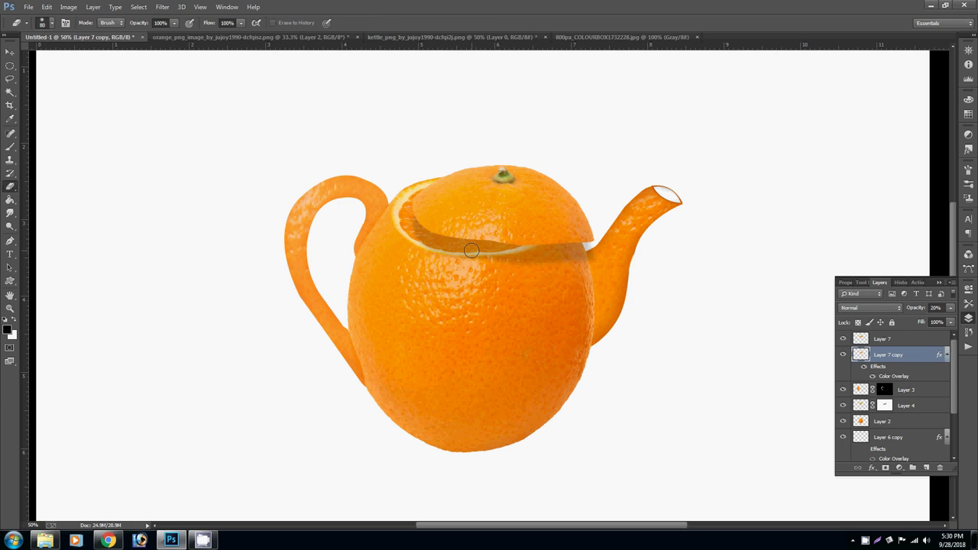
pyautogui.press(']')
pyautogui.press(']')
pyautogui.press(']')
pyautogui.moveTo(415, 219); pyautogui.dragTo(473, 277)
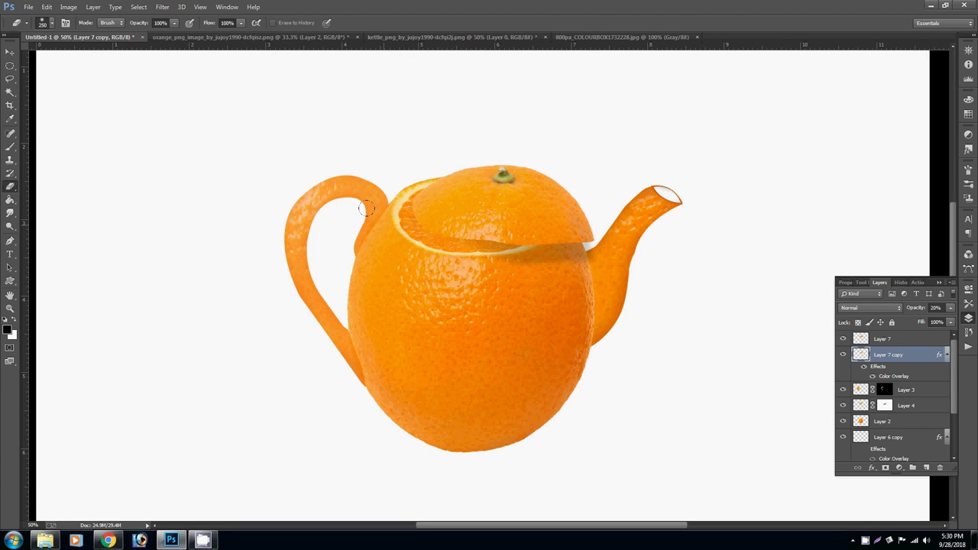
# Shift the shadow slightly right and down, and set its opacity to 10
pyautogui.press('v')
pyautogui.moveTo(540, 253); pyautogui.dragTo(543, 254)
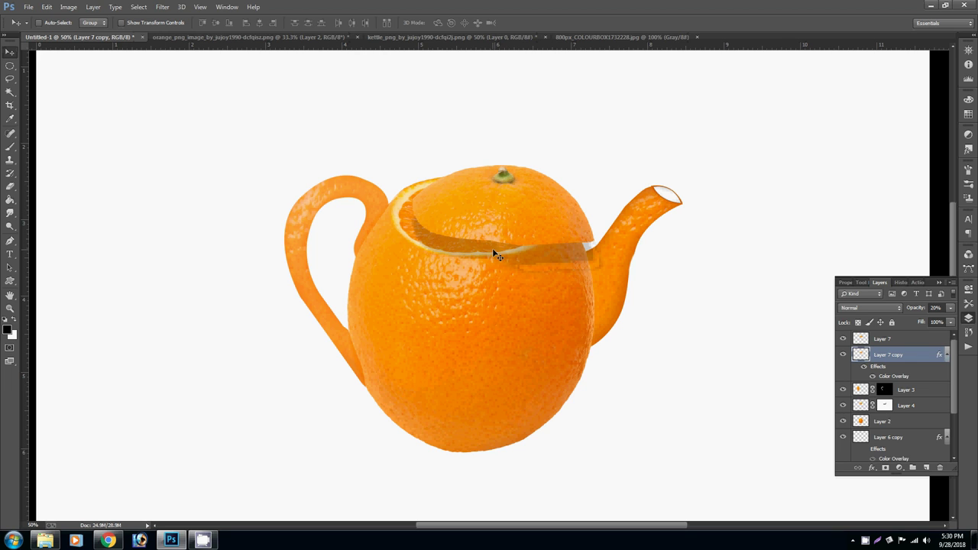
pyautogui.rightClick(496, 248)
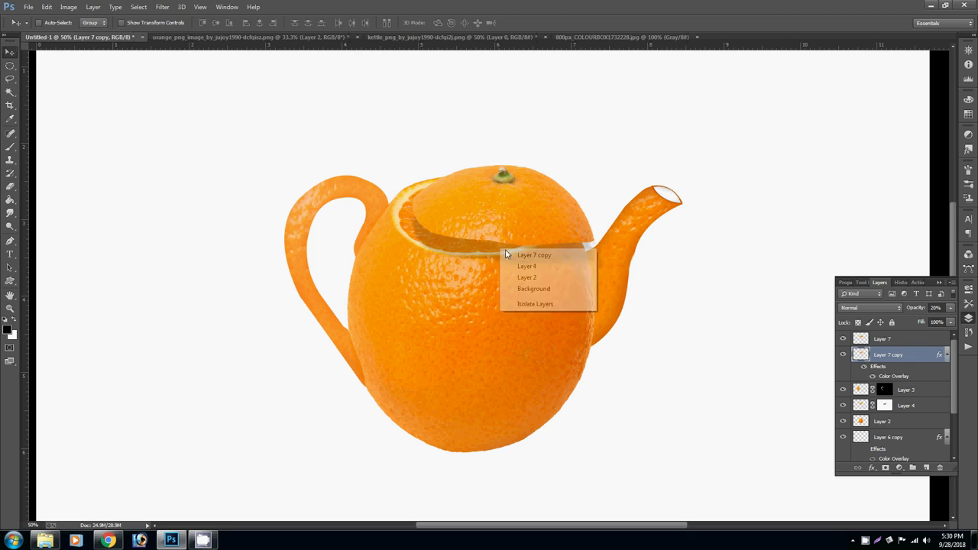
pyautogui.click(936, 307)
pyautogui.write('10')
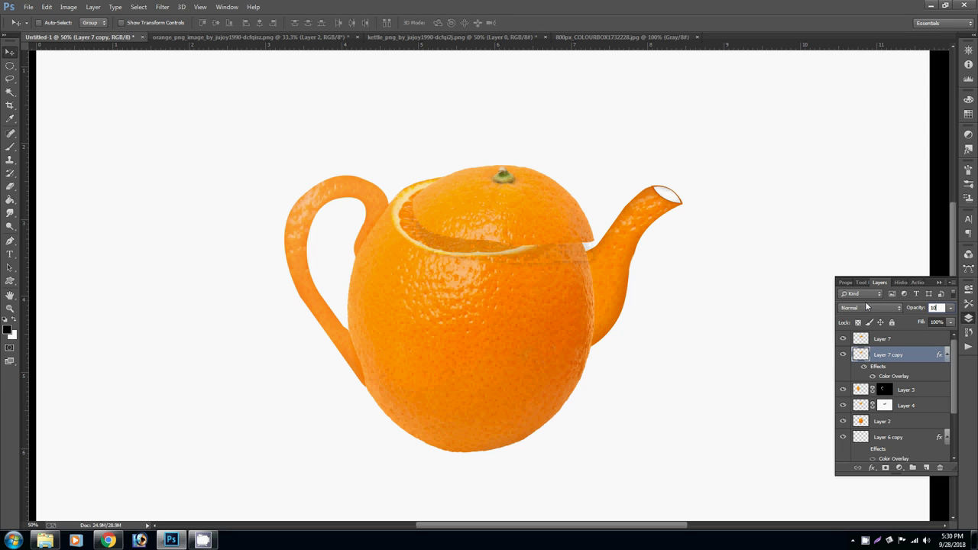
pyautogui.press('Return')
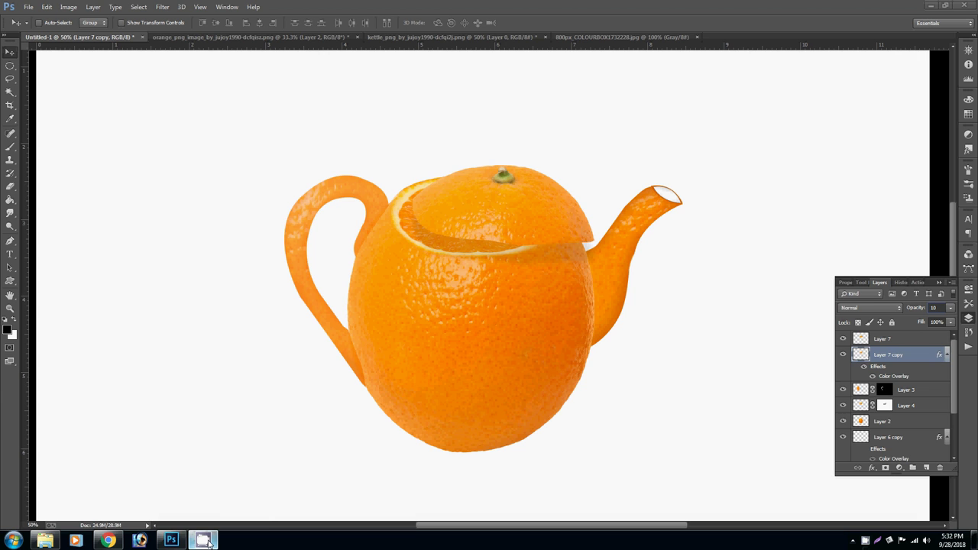
# Select Layer 7, the lid layer, and add a layer mask to it
pyautogui.moveTo(202, 540)
pyautogui.click(202, 490)
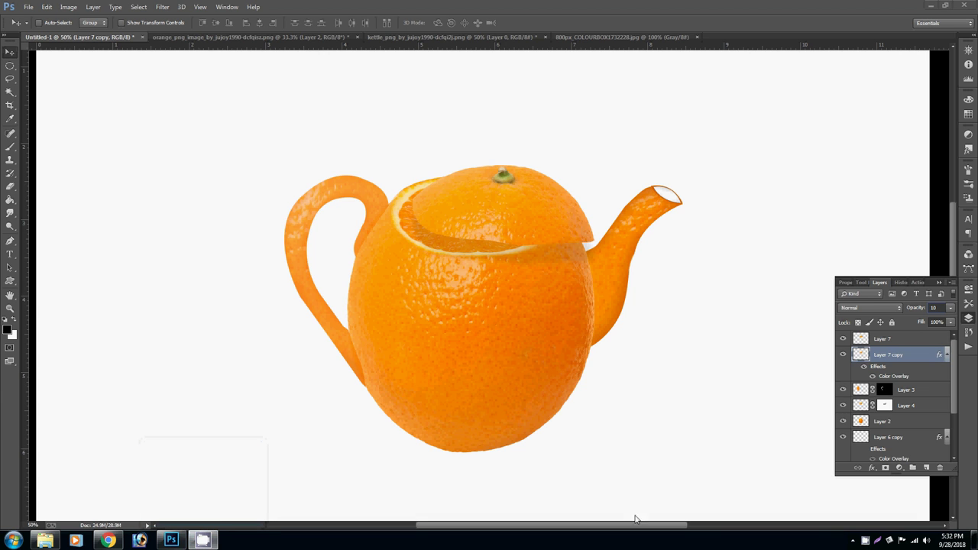
pyautogui.click(866, 543)
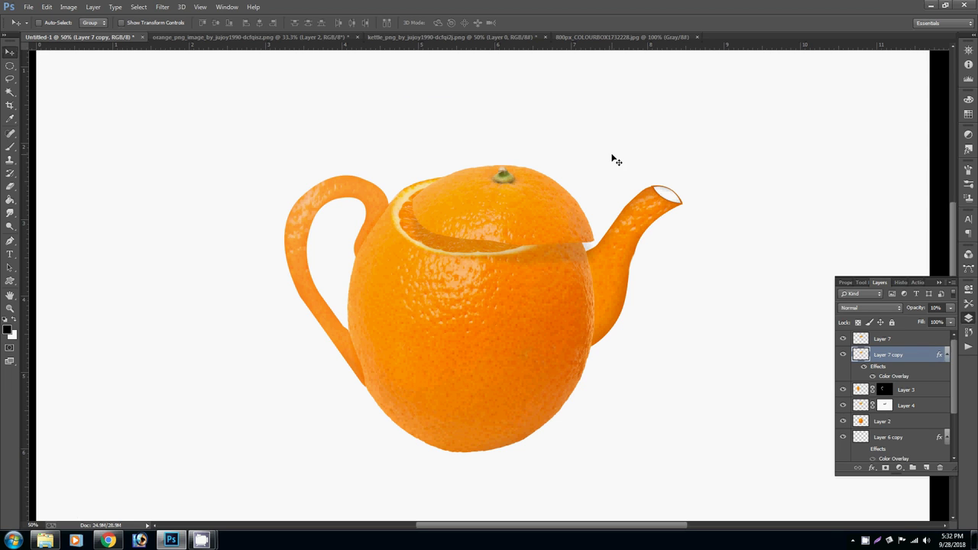
pyautogui.rightClick(530, 209)
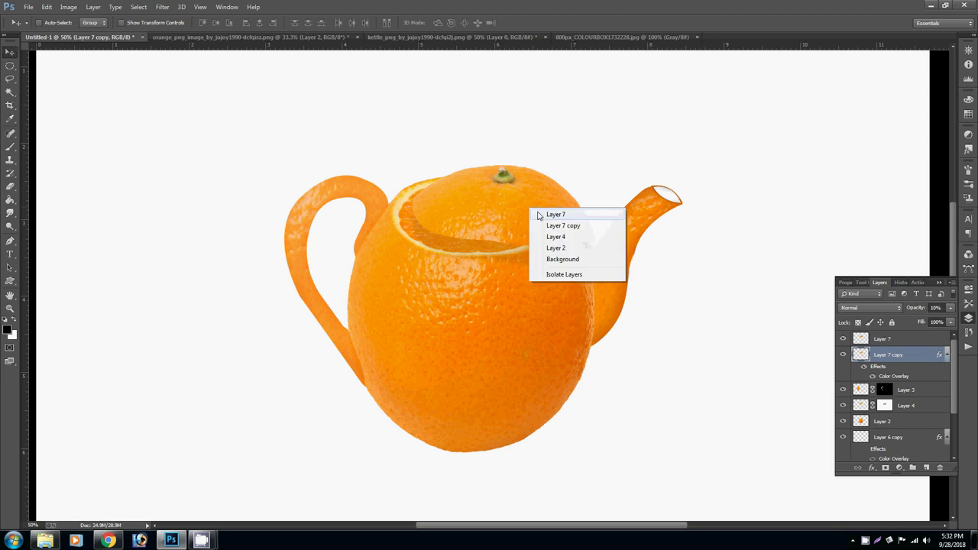
pyautogui.click(537, 214)
pyautogui.press('e')
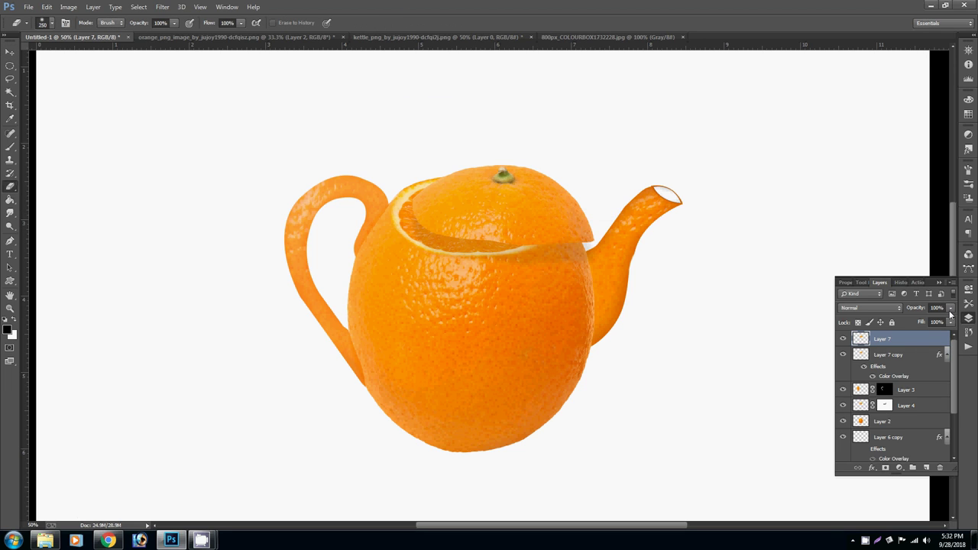
pyautogui.click(887, 468)
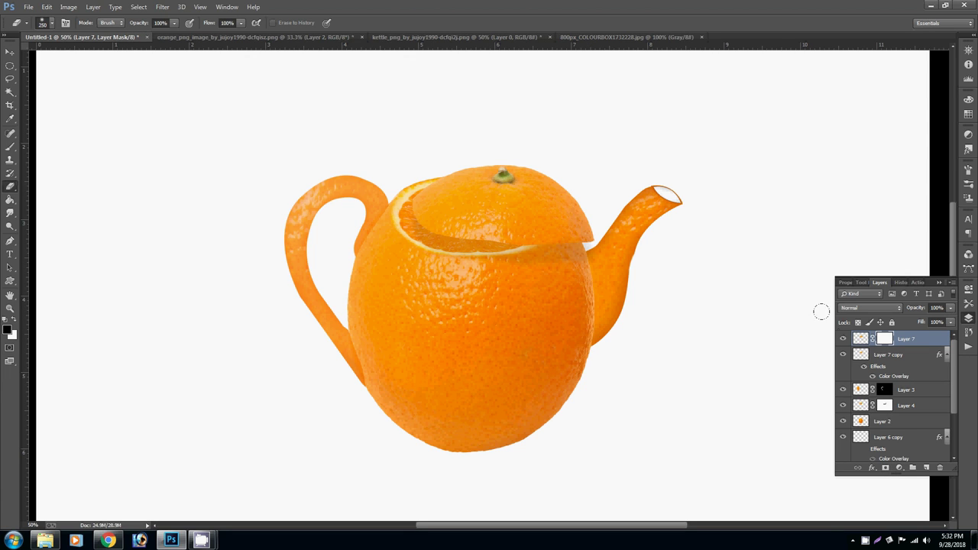
# Paint white on the mask along the lid rim at brush sizes 100 and 60
pyautogui.press(']')
pyautogui.press(']')
pyautogui.click(843, 338)
pyautogui.press('x')
pyautogui.moveTo(618, 242); pyautogui.dragTo(538, 242)
pyautogui.press('[')
pyautogui.press('[')
pyautogui.press('[')
pyautogui.moveTo(579, 246)
pyautogui.mouseDown()
pyautogui.moveTo(519, 248)
pyautogui.moveTo(426, 230)
pyautogui.moveTo(400, 202)
pyautogui.moveTo(407, 225)
pyautogui.mouseUp()
pyautogui.hotkey('ctrl', 'z')
pyautogui.press(']')
pyautogui.press(']')
pyautogui.press(']')
pyautogui.click(165, 9)
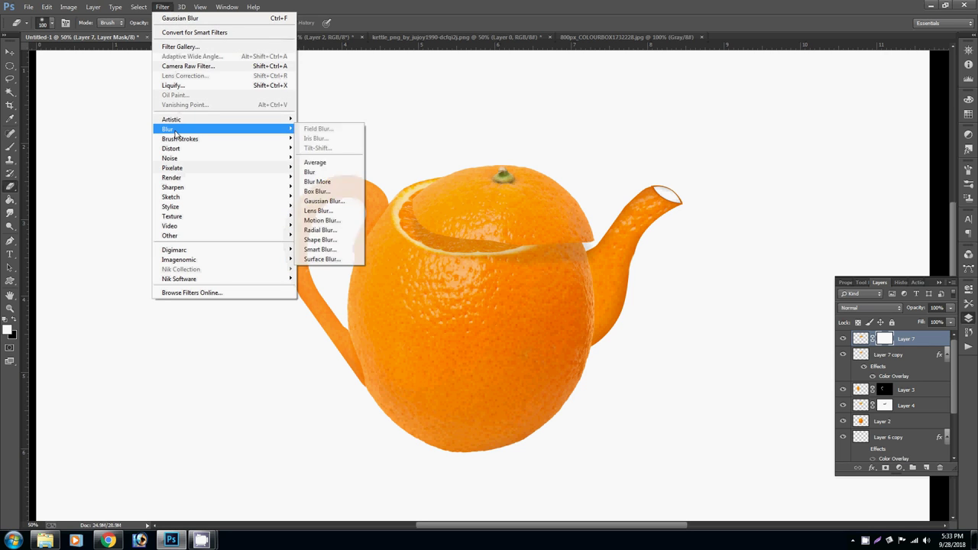
# Soften the lid–spout seam on Layer 7's pixels with an enlarged Blur Tool brush
pyautogui.click(11, 214)
pyautogui.rightClick(10, 215)
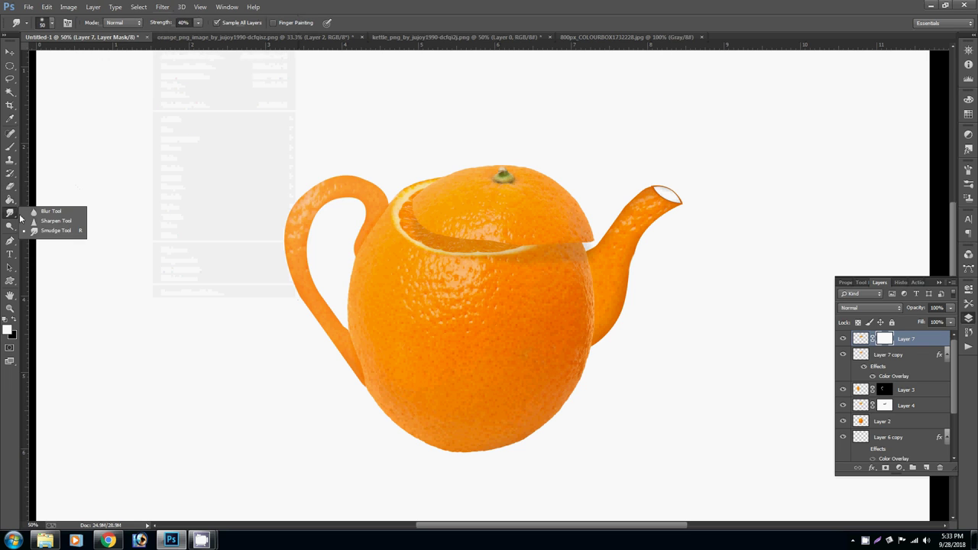
pyautogui.click(42, 212)
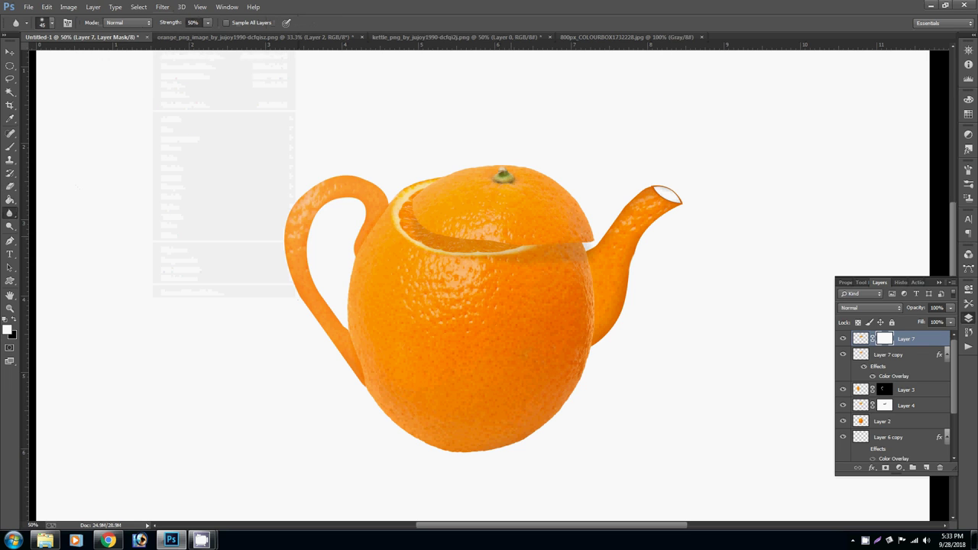
pyautogui.press(']')
pyautogui.press(']')
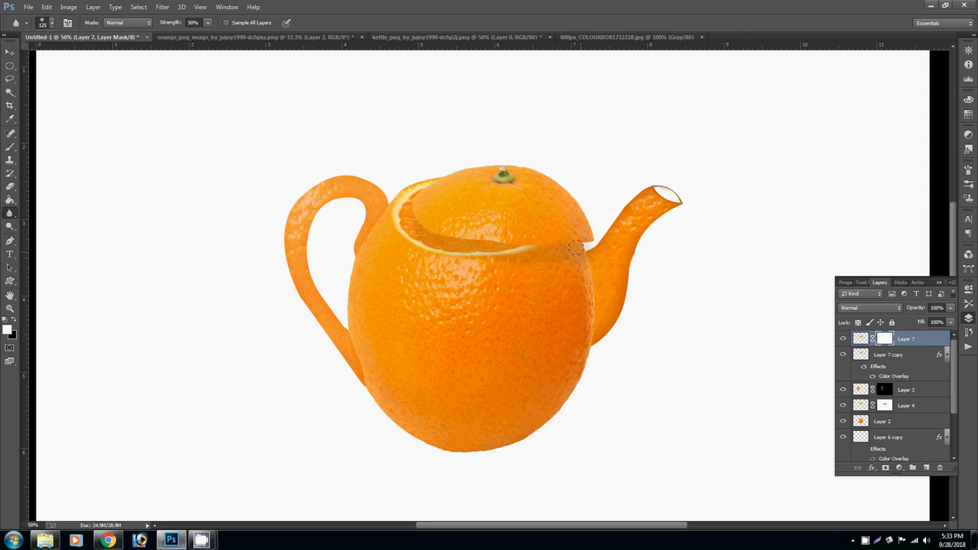
pyautogui.hotkey('ctrl', '2')
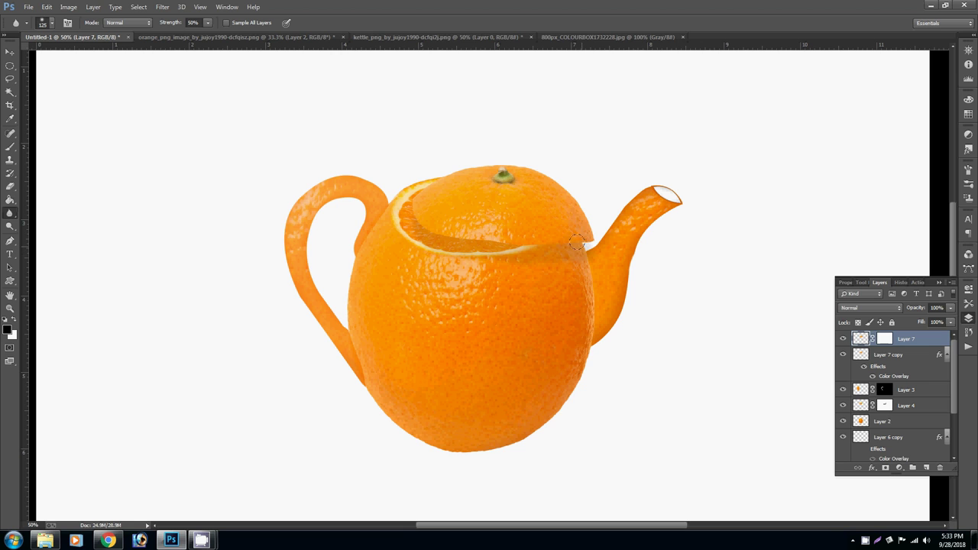
pyautogui.rightClick(504, 273)
pyautogui.click(469, 271)
pyautogui.moveTo(584, 241); pyautogui.dragTo(579, 234)
# Fit the whole canvas on screen with the Move tool active
pyautogui.press('v')
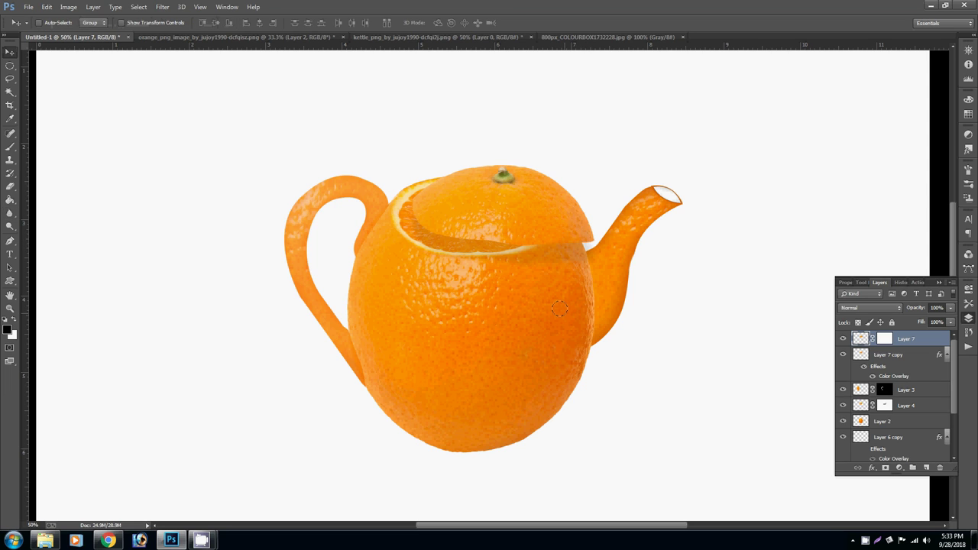
pyautogui.rightClick(502, 324)
pyautogui.click(511, 329)
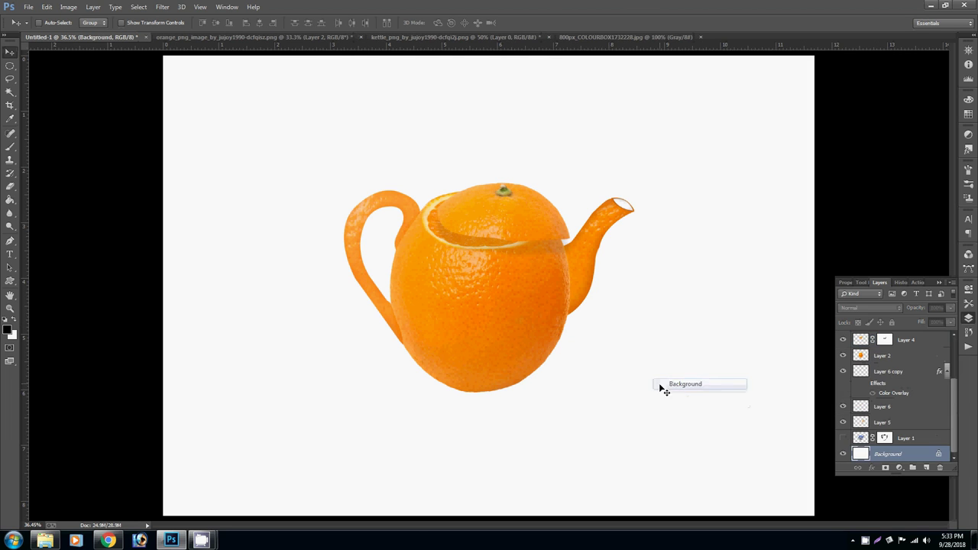
# Convert the Background into Layer 0 and enable a Gradient Overlay on it
pyautogui.click(572, 173)
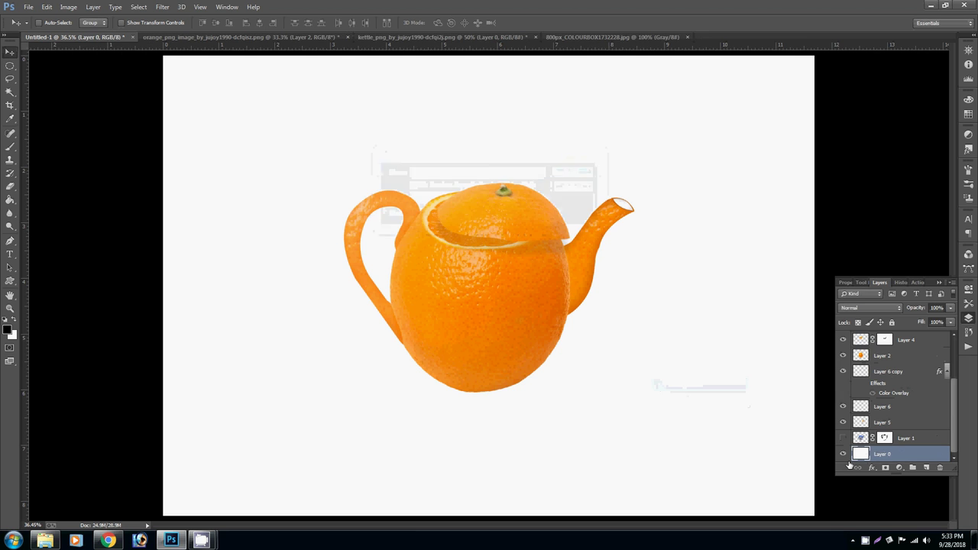
pyautogui.click(872, 468)
pyautogui.click(894, 414)
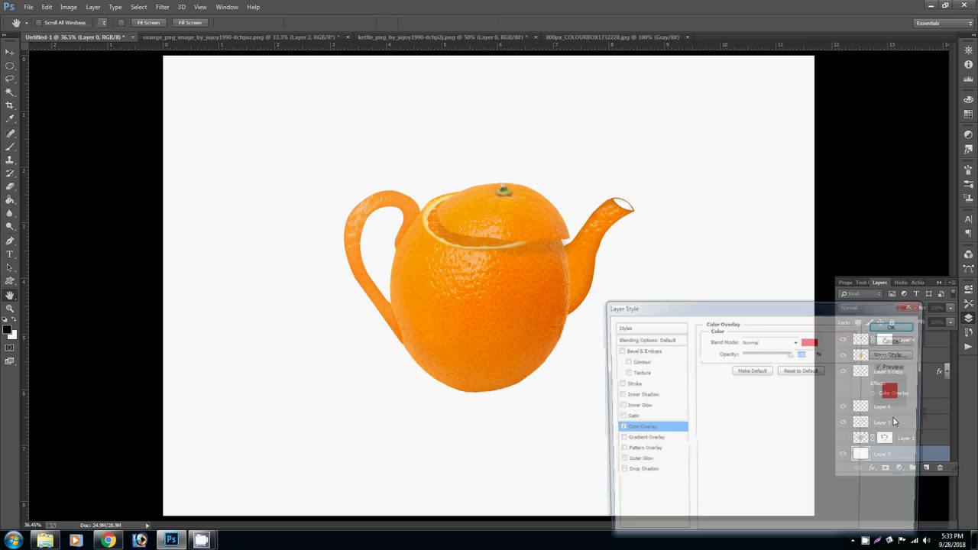
pyautogui.click(623, 441)
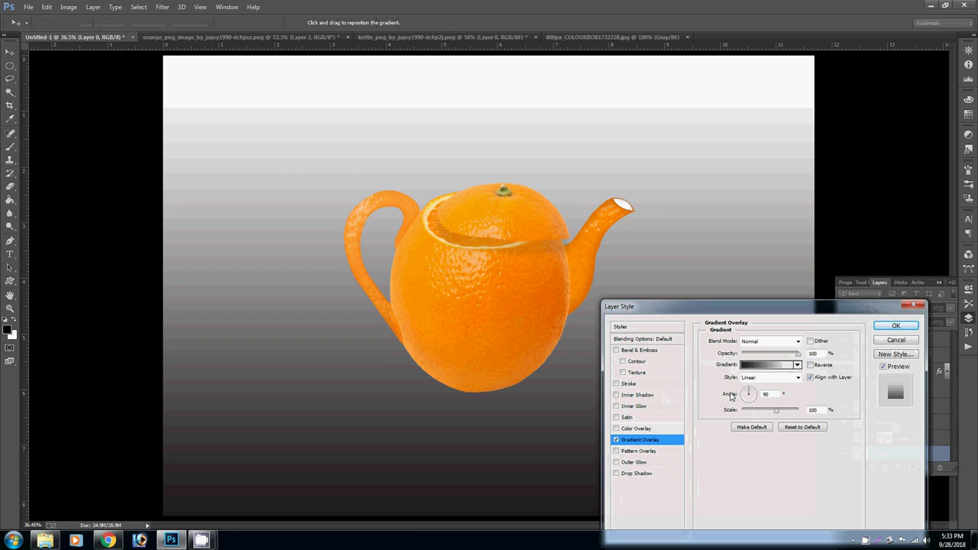
# Set a Foreground to Transparent gradient with both stops sampled as teapot oranges
pyautogui.click(760, 365)
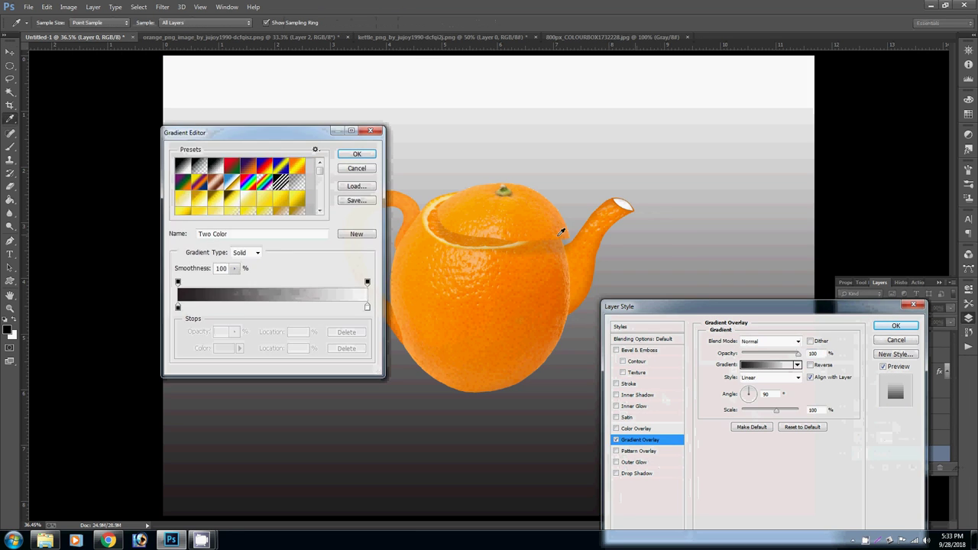
pyautogui.click(198, 168)
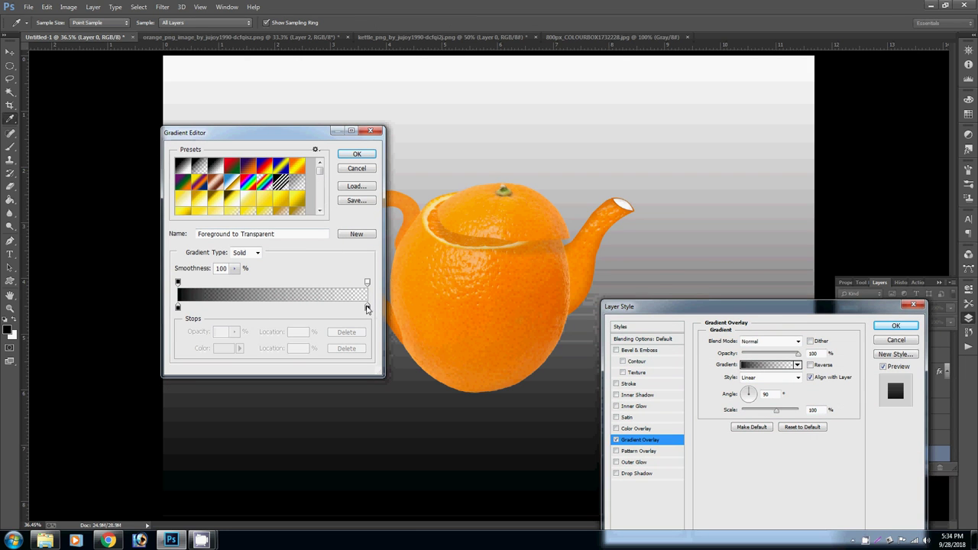
pyautogui.click(368, 307)
pyautogui.click(224, 348)
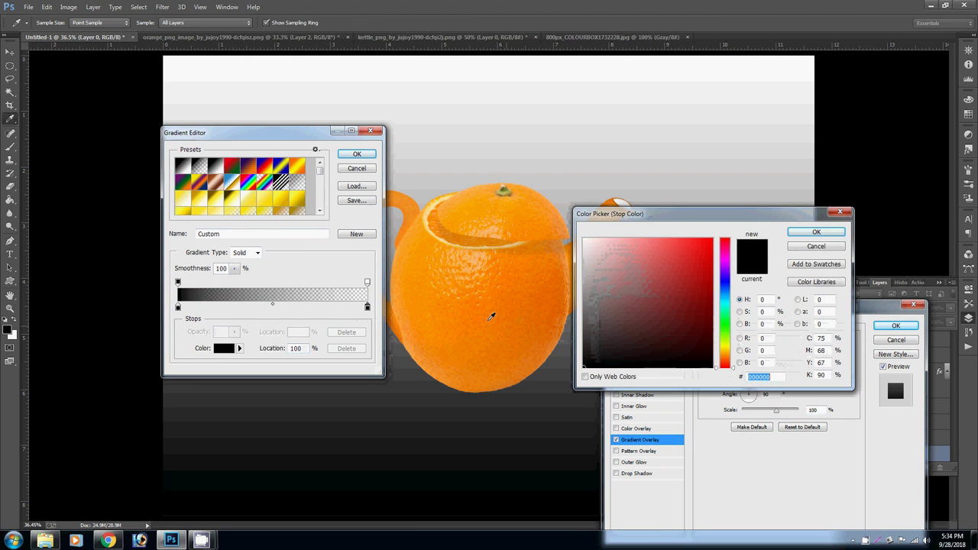
pyautogui.click(491, 314)
pyautogui.click(817, 233)
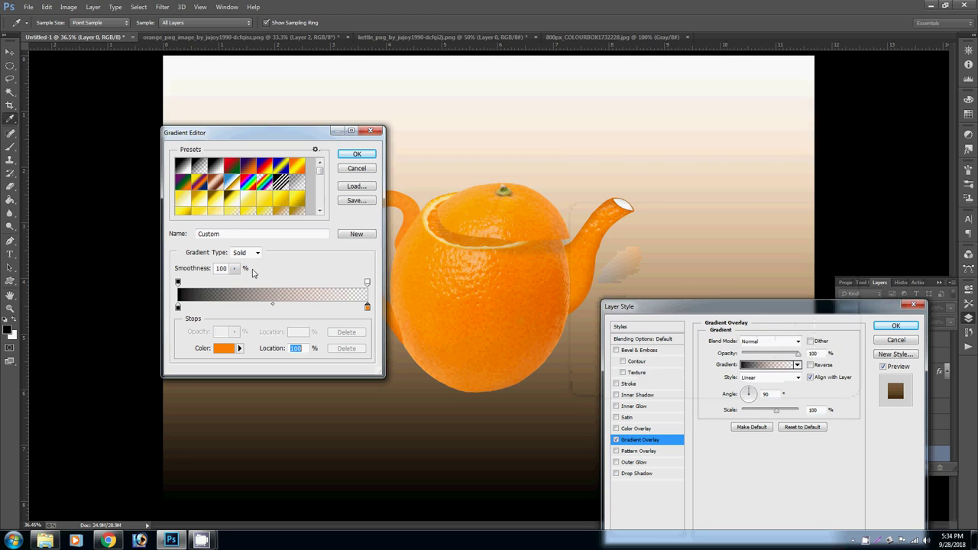
pyautogui.click(178, 307)
pyautogui.click(222, 349)
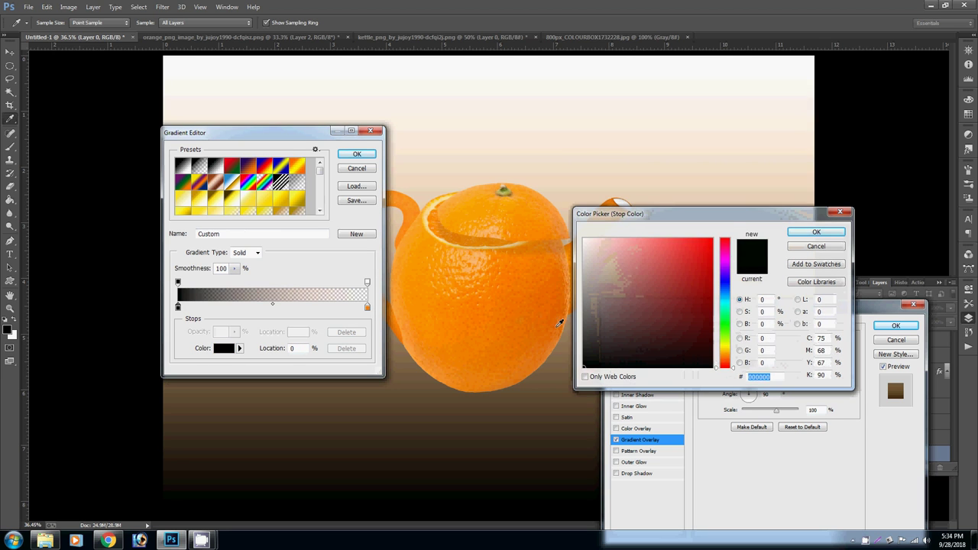
pyautogui.click(479, 341)
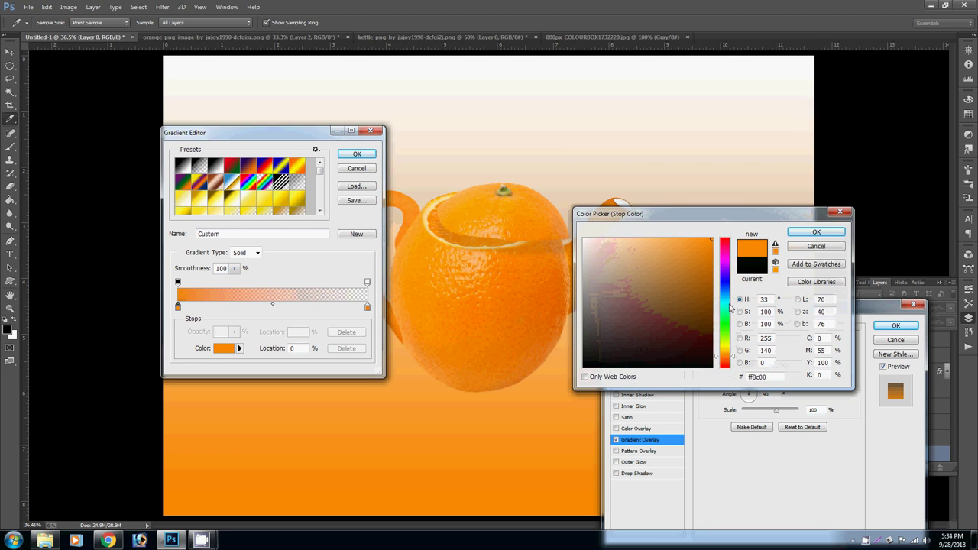
pyautogui.click(734, 361)
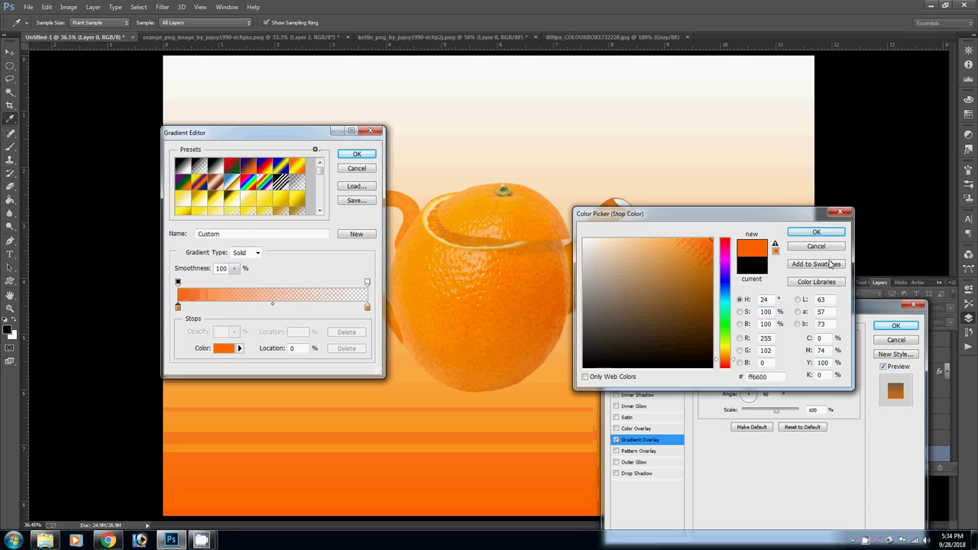
pyautogui.click(817, 233)
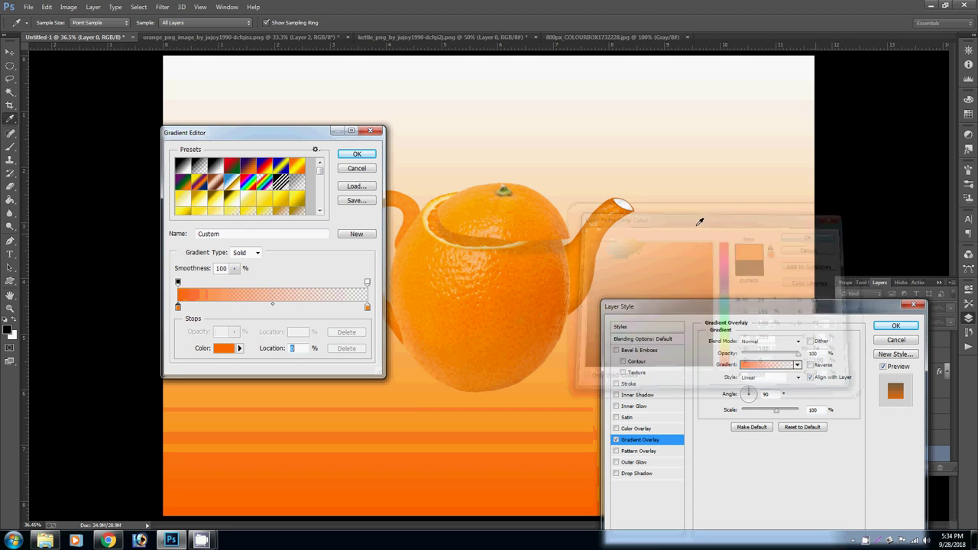
pyautogui.click(356, 155)
# Make the gradient Radial and Reversed so the edges turn orange
pyautogui.click(768, 378)
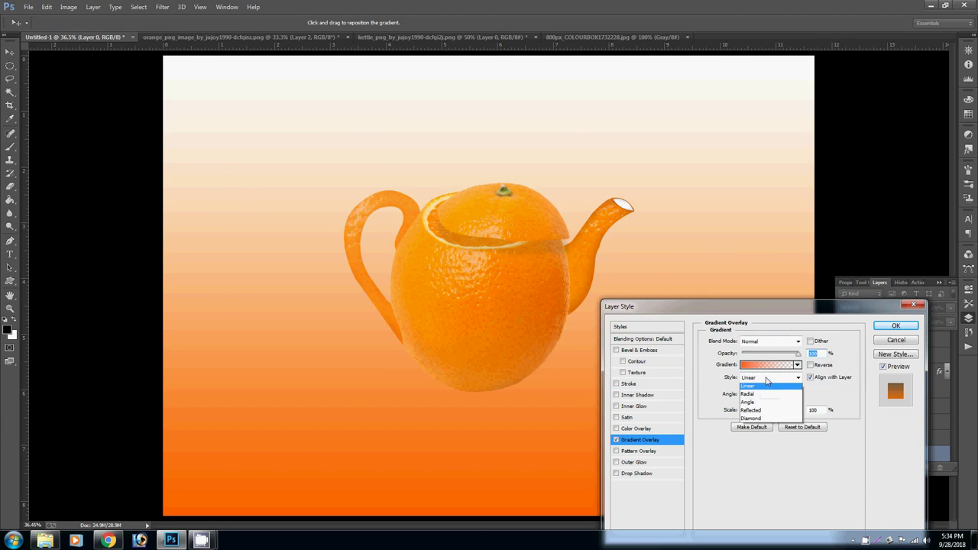
pyautogui.click(751, 393)
pyautogui.click(811, 366)
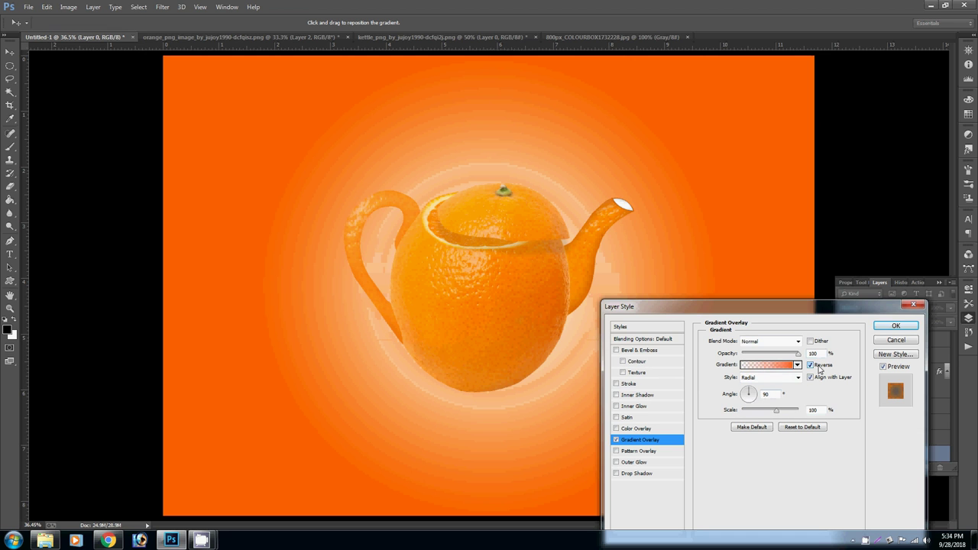
# Lighten the left stop's orange, raise Scale above 100%, and apply the overlay
pyautogui.click(766, 366)
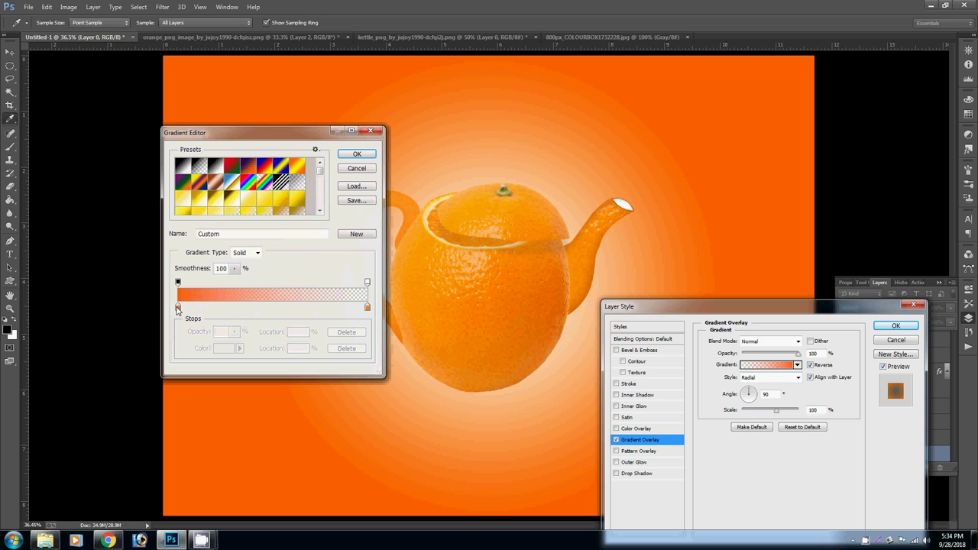
pyautogui.click(178, 306)
pyautogui.click(224, 348)
pyautogui.click(467, 316)
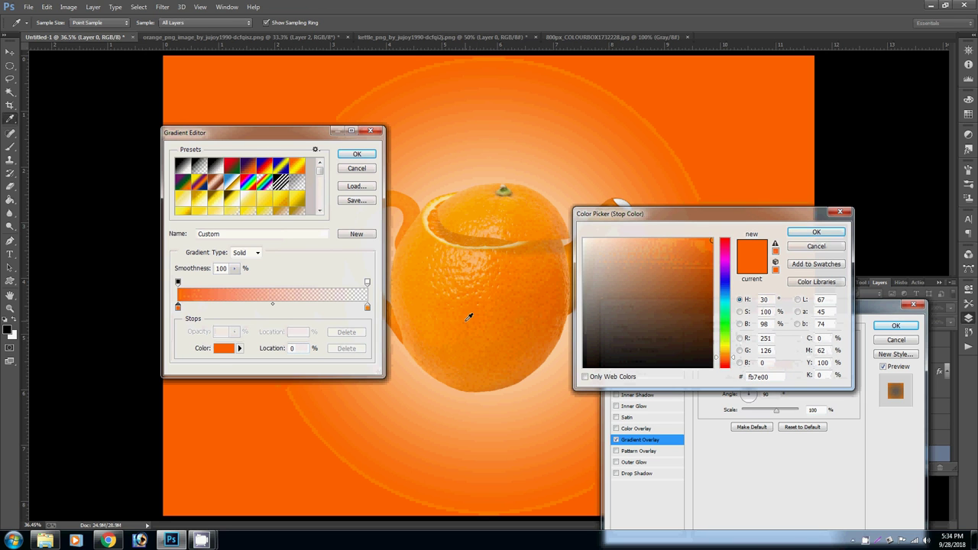
pyautogui.click(817, 233)
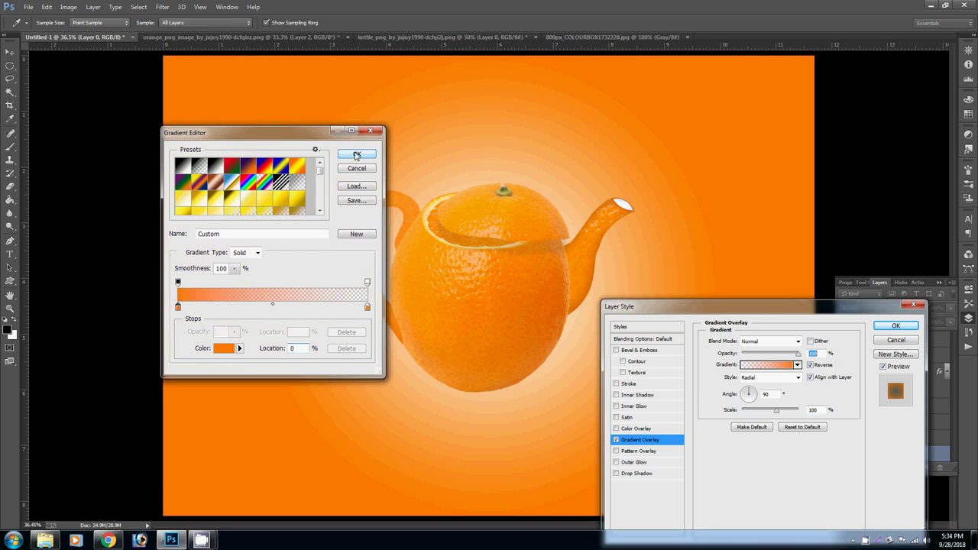
pyautogui.click(357, 154)
pyautogui.moveTo(774, 413); pyautogui.dragTo(787, 414)
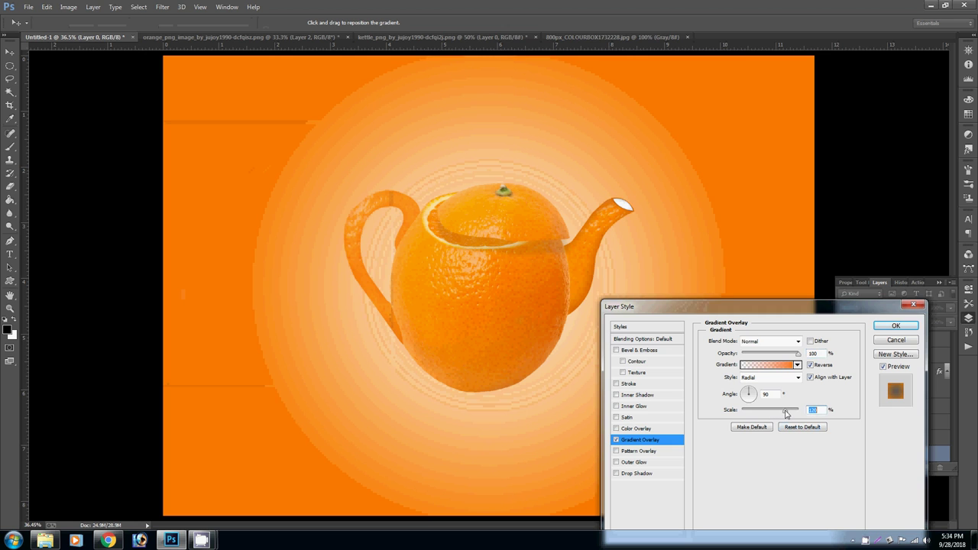
pyautogui.click(890, 328)
# Duplicate Layer 2, the orange body, and flip the copy upside down below the teapot
pyautogui.rightClick(530, 302)
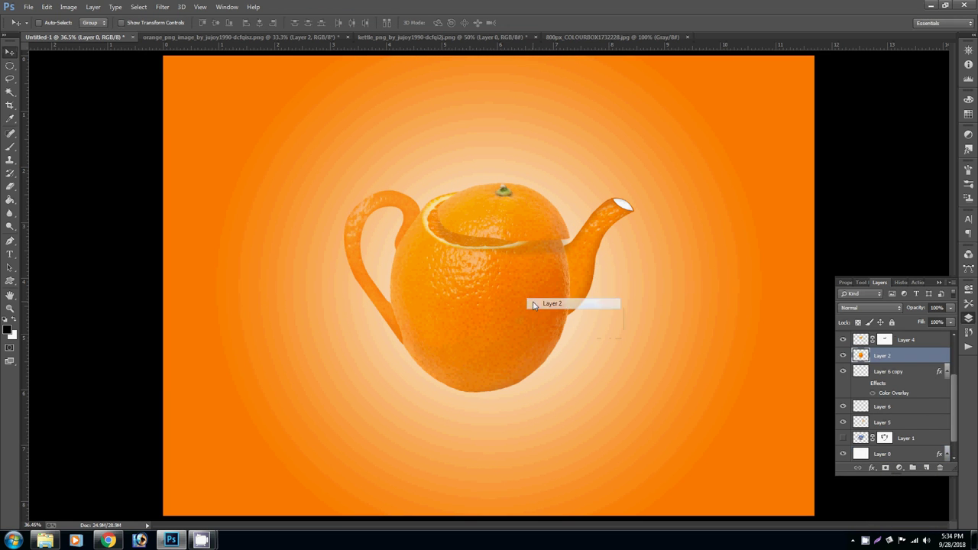
pyautogui.click(535, 307)
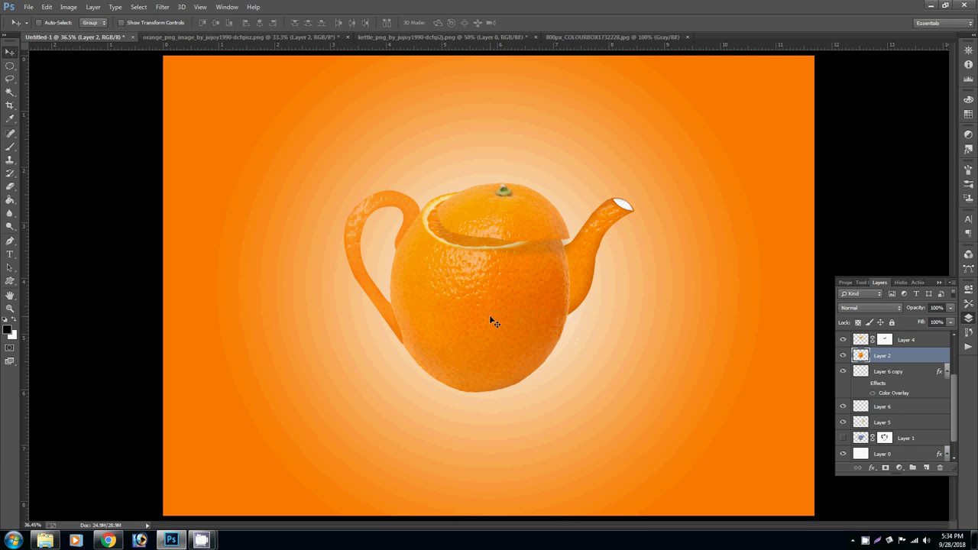
pyautogui.hotkey('ctrl', 'j')
pyautogui.hotkey('ctrl', 't')
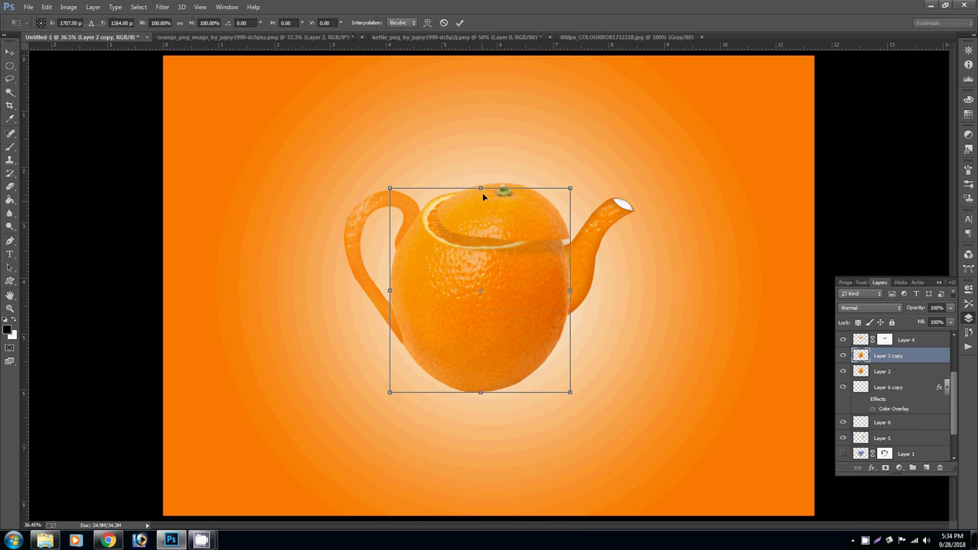
pyautogui.moveTo(480, 189); pyautogui.dragTo(482, 518)
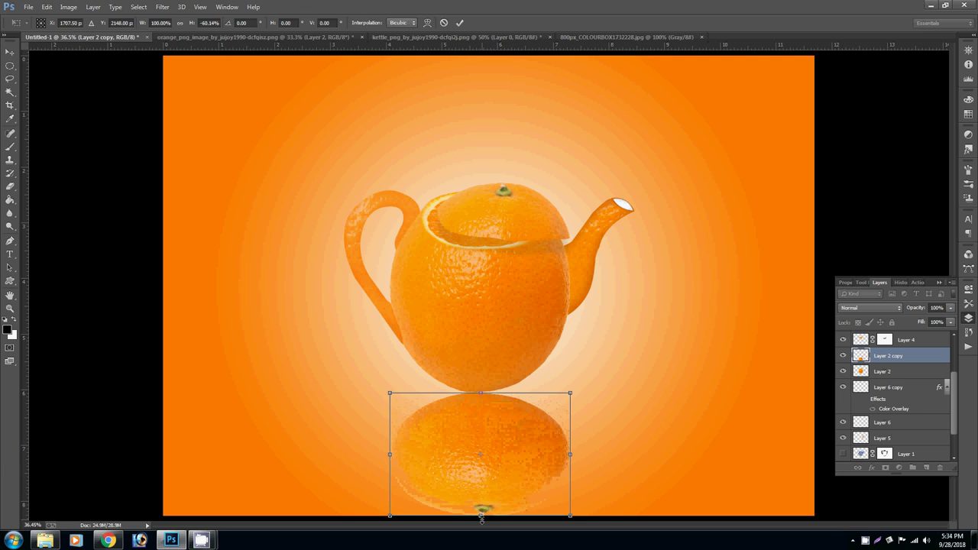
pyautogui.press('Return')
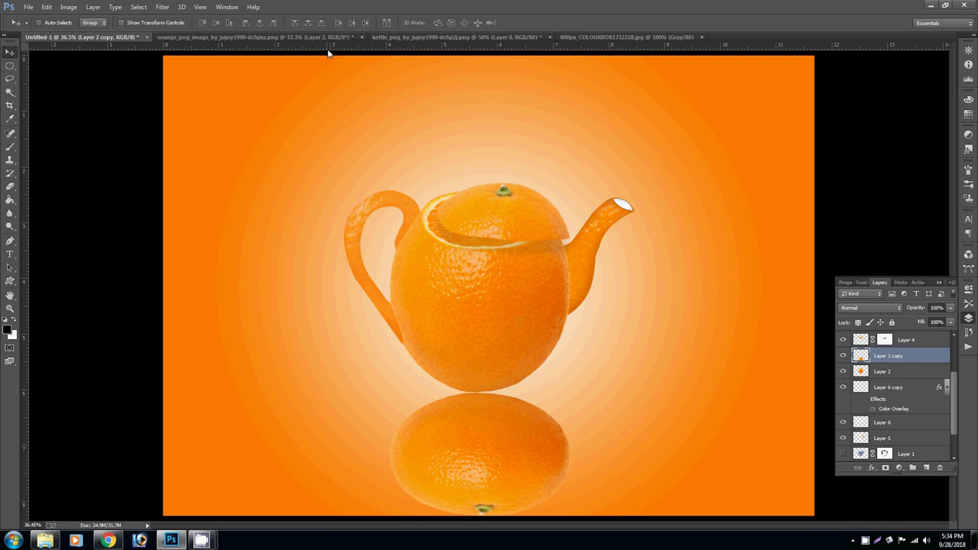
# Blur the flipped reflection with a Gaussian Blur
pyautogui.click(162, 7)
pyautogui.moveTo(199, 128)
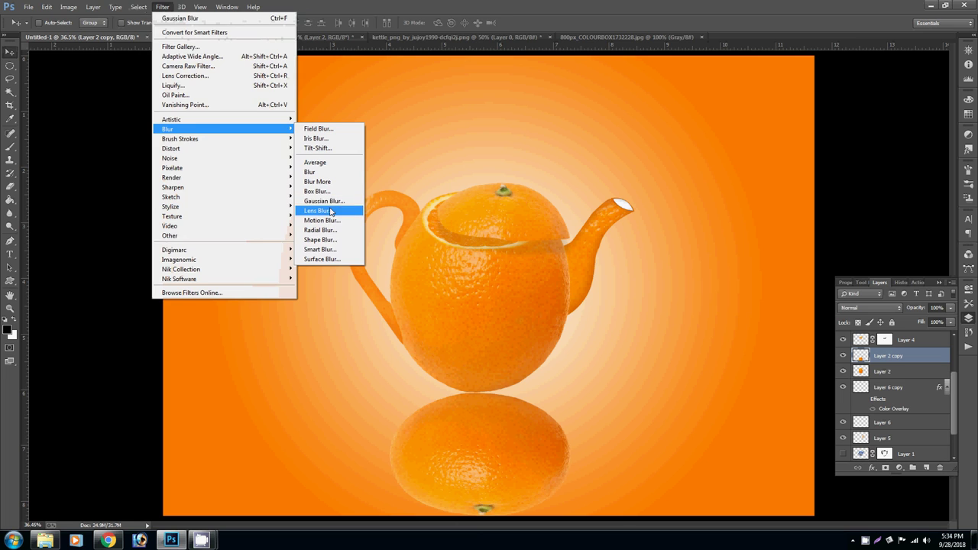
pyautogui.click(332, 204)
pyautogui.moveTo(222, 283); pyautogui.dragTo(210, 282)
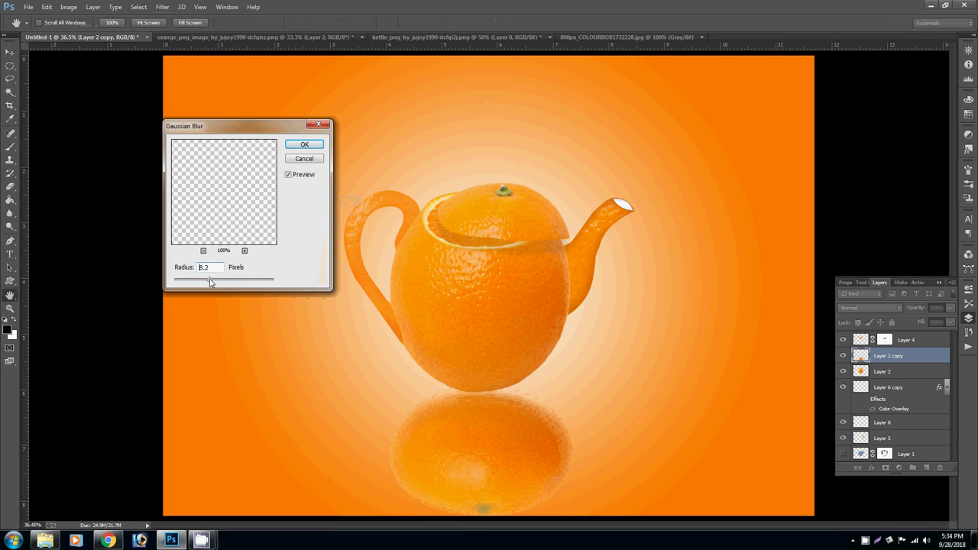
pyautogui.click(305, 144)
# Fade the reflection by erasing most of it with a 200 px Eraser
pyautogui.press('e')
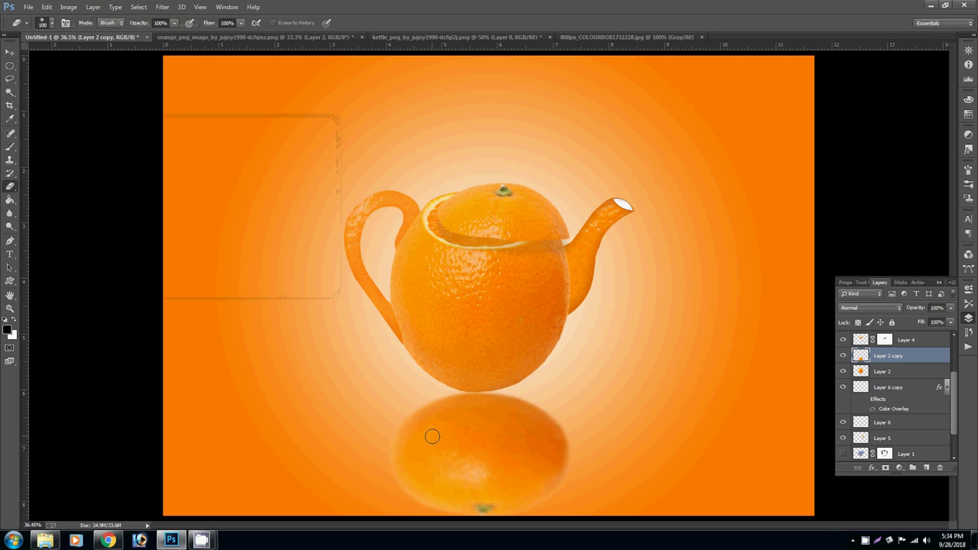
pyautogui.press(']')
pyautogui.press(']')
pyautogui.press(']')
pyautogui.moveTo(359, 441); pyautogui.dragTo(282, 387)
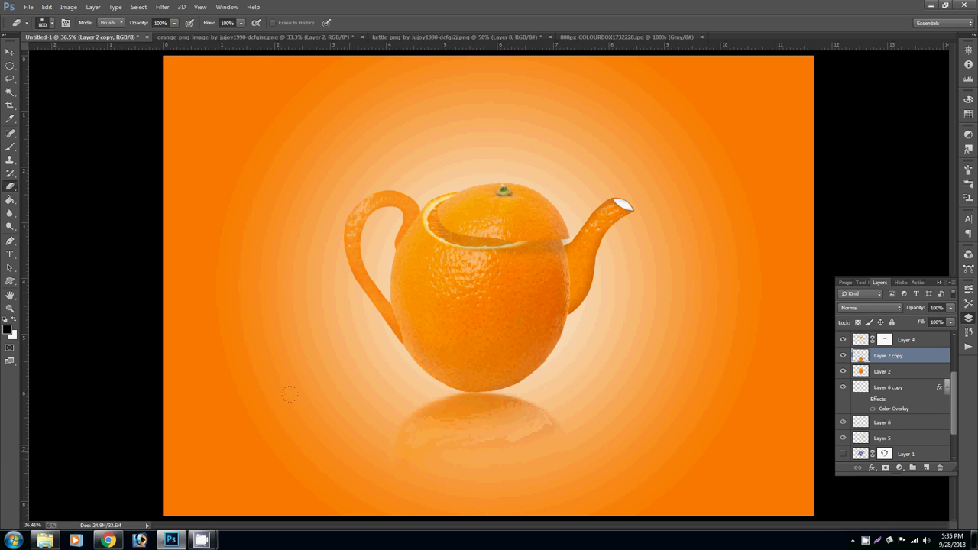
pyautogui.moveTo(405, 417); pyautogui.dragTo(569, 376)
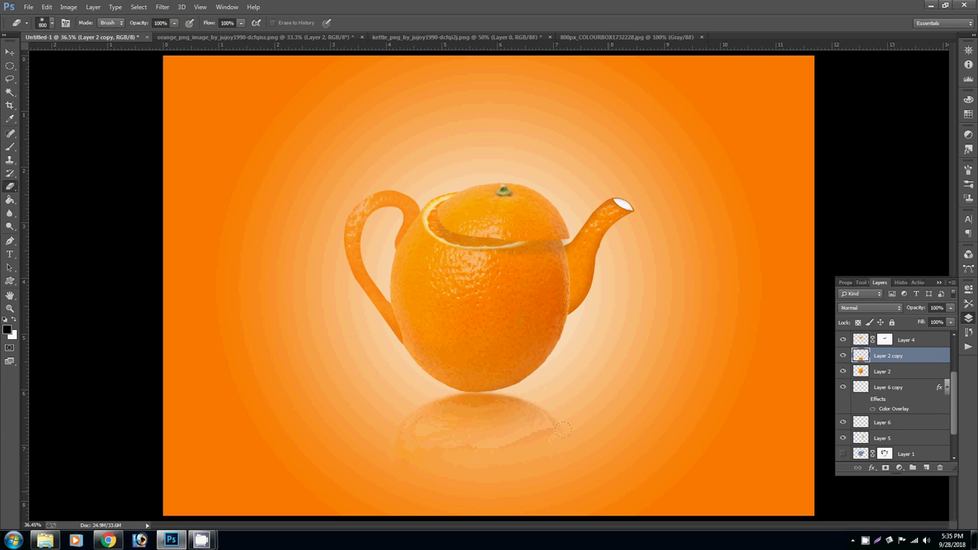
pyautogui.moveTo(563, 432); pyautogui.dragTo(702, 352)
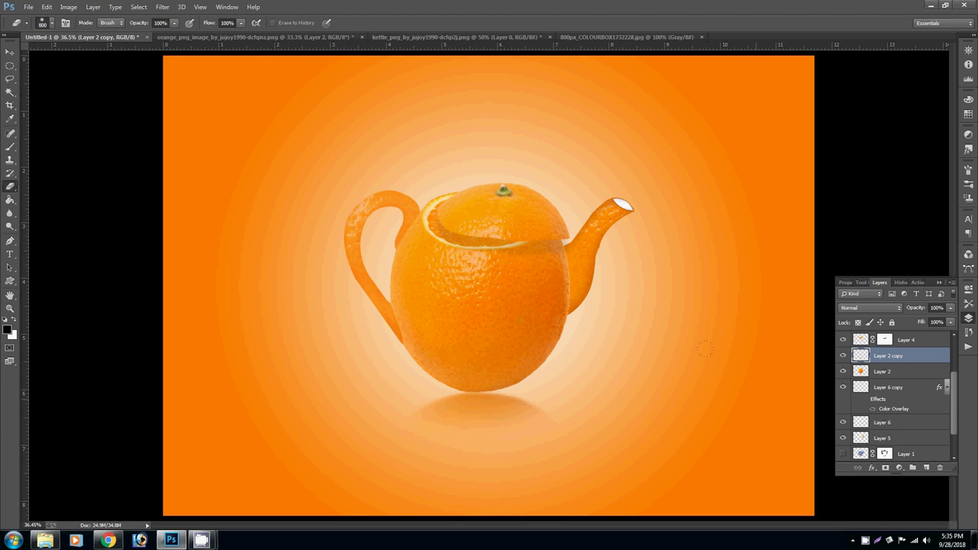
pyautogui.press('v')
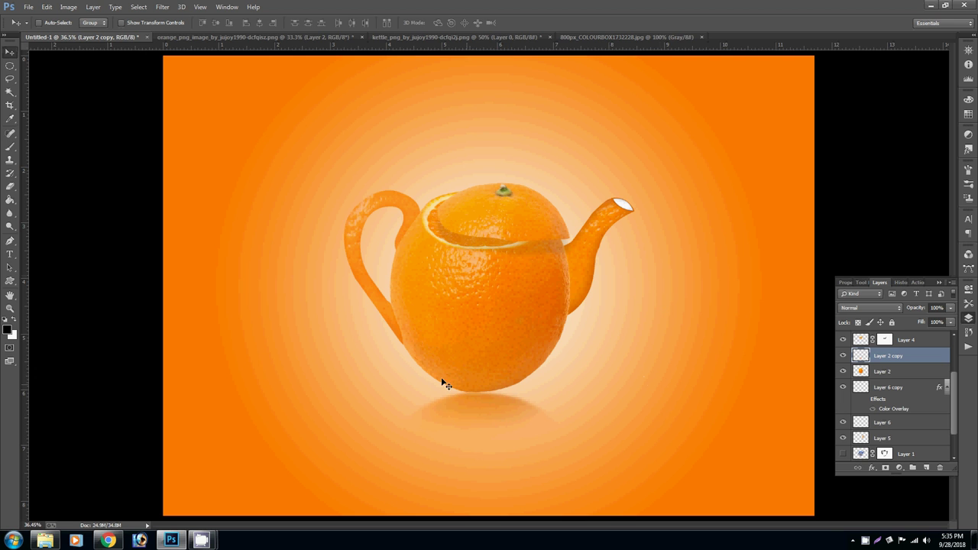
# Lasso and copy the rising smoke in the steaming cup image
pyautogui.click(237, 36)
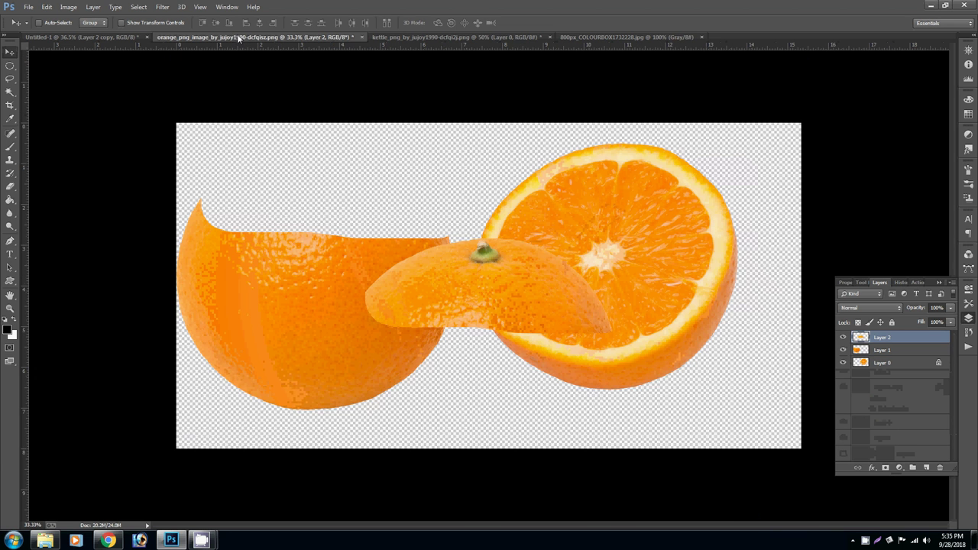
pyautogui.click(419, 37)
pyautogui.click(604, 37)
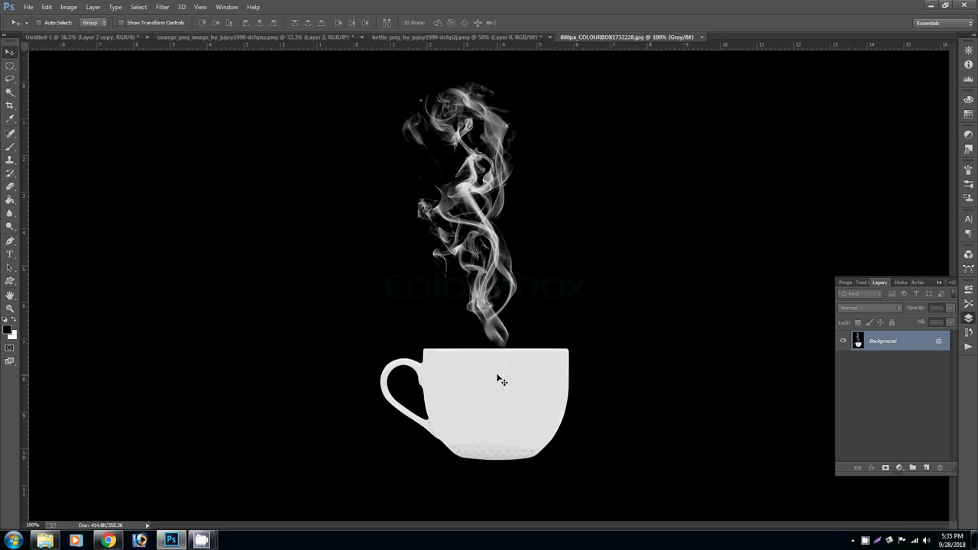
pyautogui.press('l')
pyautogui.moveTo(481, 339)
pyautogui.mouseDown()
pyautogui.moveTo(569, 88)
pyautogui.moveTo(586, 248)
pyautogui.moveTo(562, 317)
pyautogui.moveTo(524, 344)
pyautogui.moveTo(429, 336)
pyautogui.mouseUp()
pyautogui.hotkey('ctrl', 'BackSpace')
pyautogui.hotkey('ctrl', 'd')
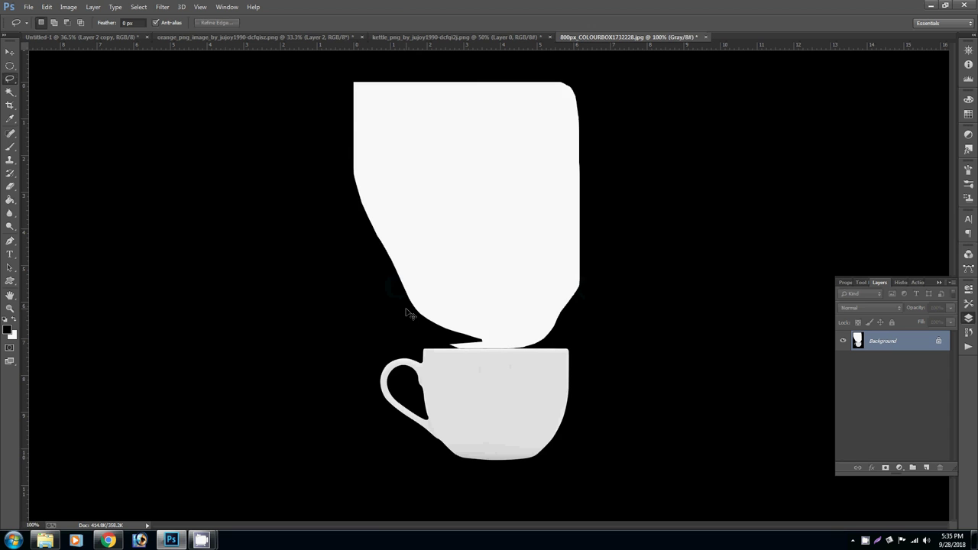
# Bring the smoke into the teapot composite, cancelling a stray Save As and deselecting
pyautogui.hotkey('ctrl', 'Tab')
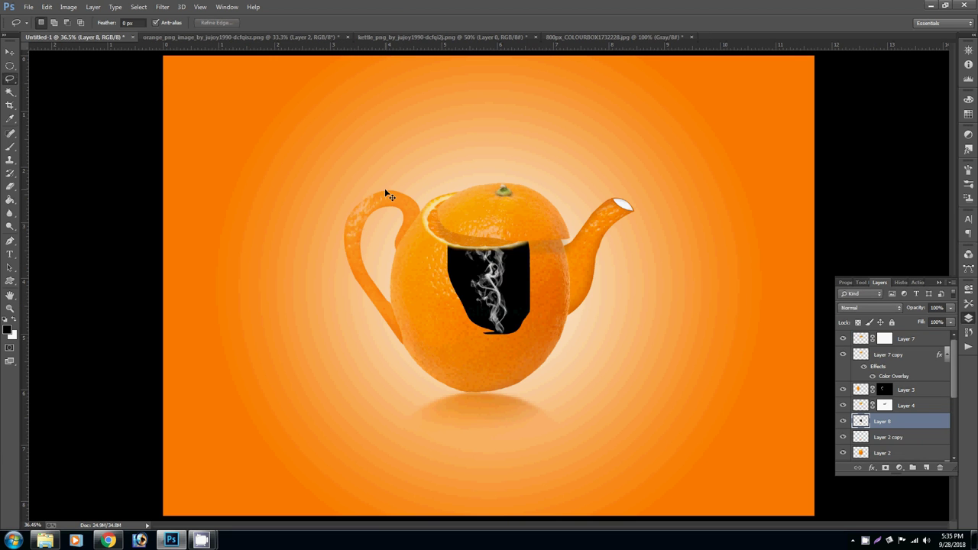
pyautogui.moveTo(507, 304); pyautogui.dragTo(608, 196)
pyautogui.hotkey('ctrl', 'shift', 's')
pyautogui.write('v')
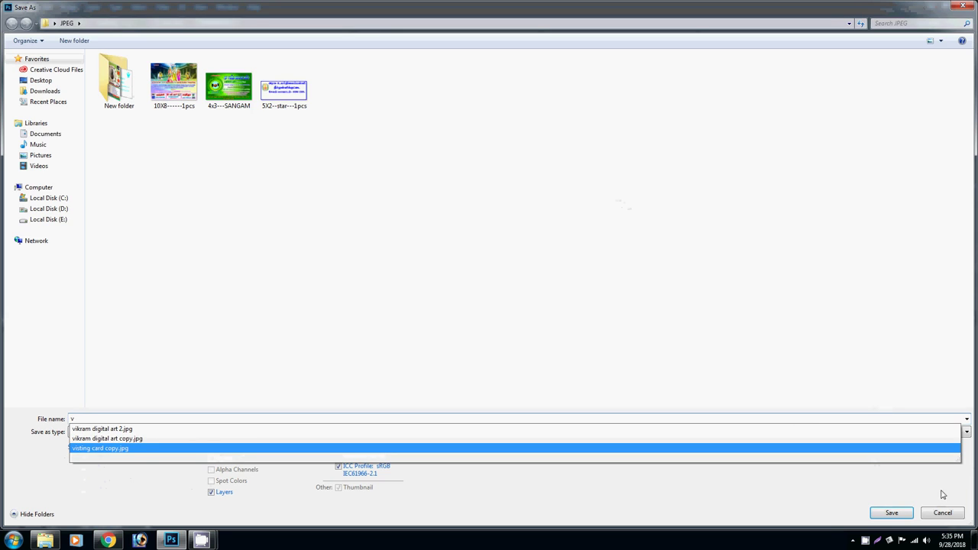
pyautogui.click(943, 513)
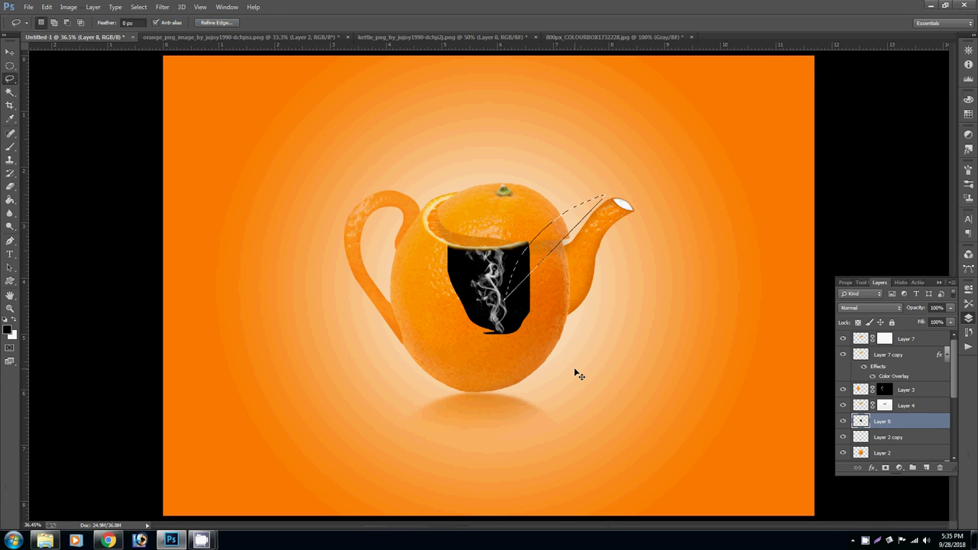
pyautogui.hotkey('ctrl', 'd')
# Move the smoke above the spout and set Layer 8's blend mode to Screen
pyautogui.press('v')
pyautogui.moveTo(512, 321); pyautogui.dragTo(659, 212)
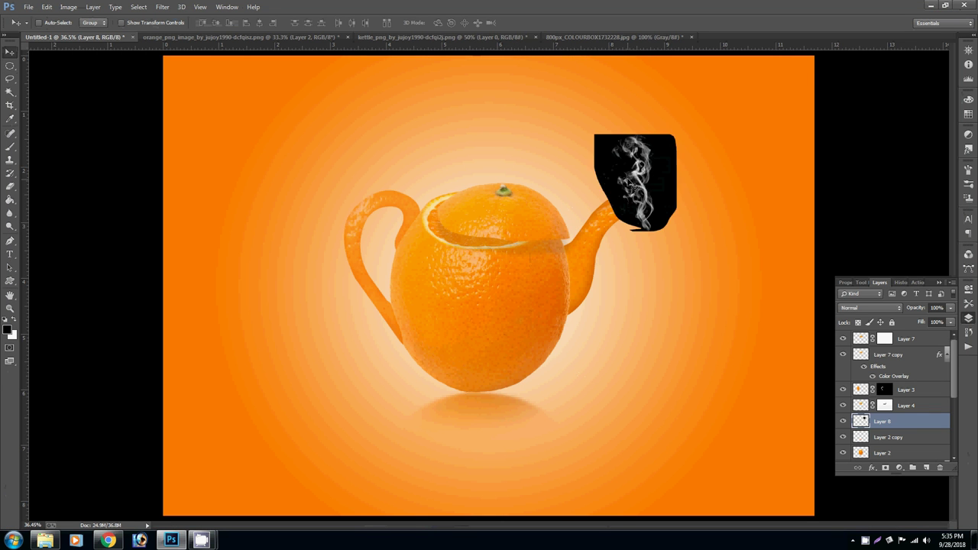
pyautogui.moveTo(659, 153); pyautogui.dragTo(647, 126)
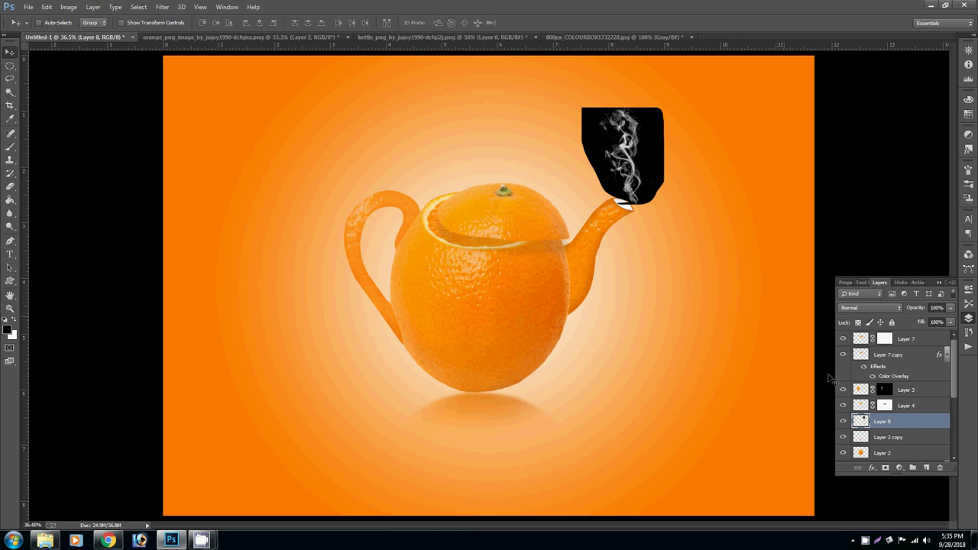
pyautogui.click(884, 308)
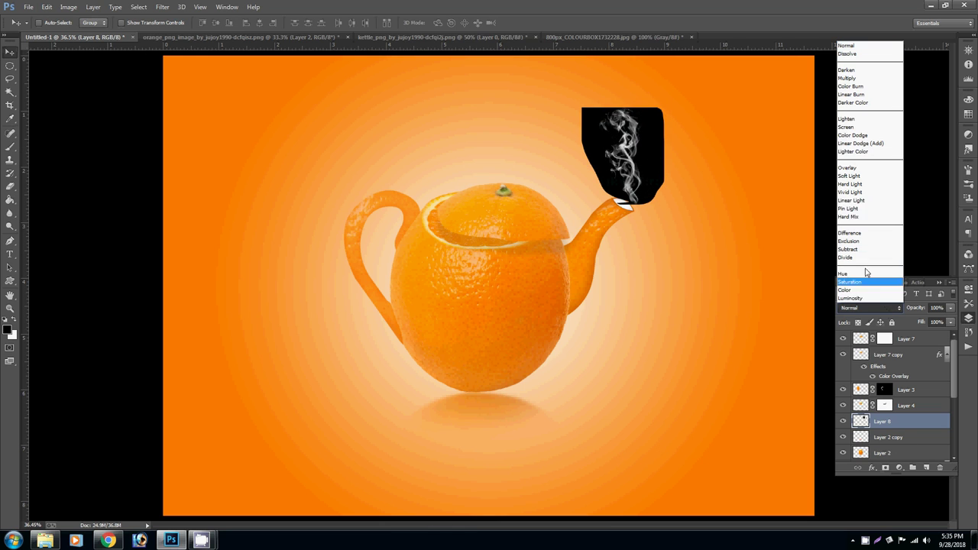
pyautogui.click(866, 127)
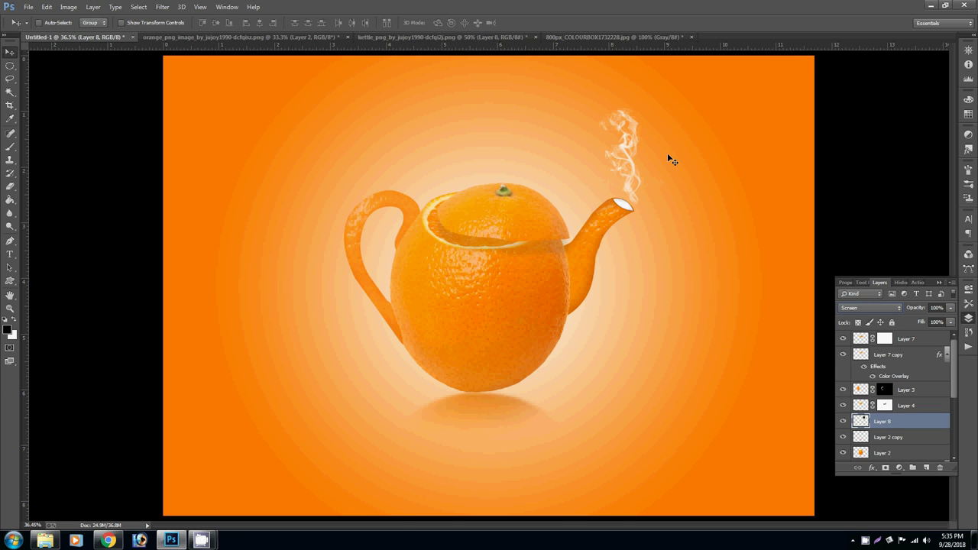
# Enlarge the smoke slightly and align it to the spout tip
pyautogui.hotkey('ctrl', 't')
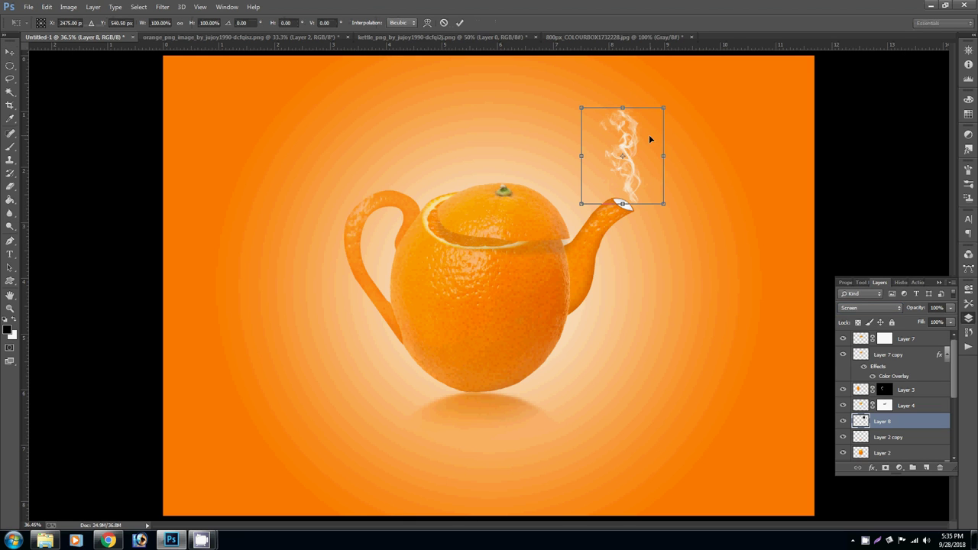
pyautogui.moveTo(663, 107); pyautogui.dragTo(678, 81)
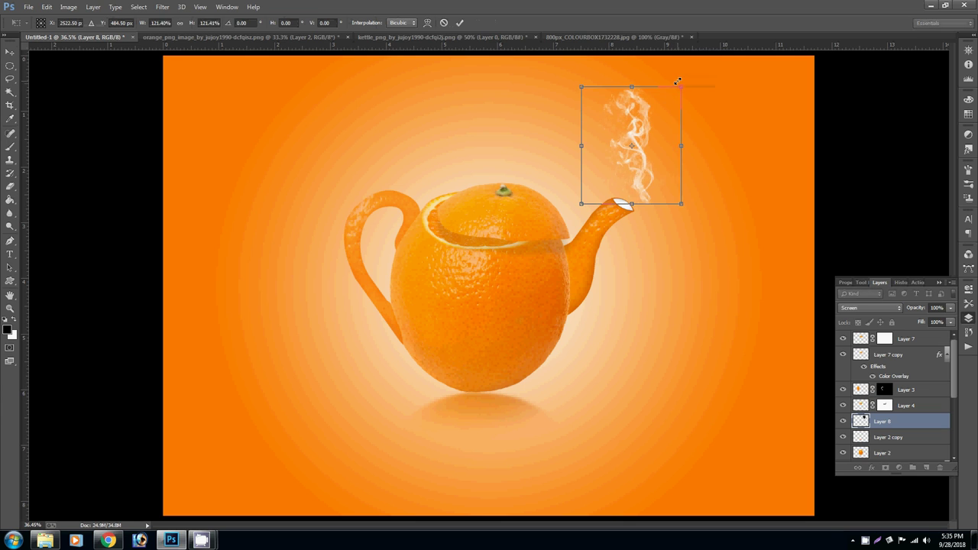
pyautogui.press('Return')
pyautogui.moveTo(635, 165); pyautogui.dragTo(623, 175)
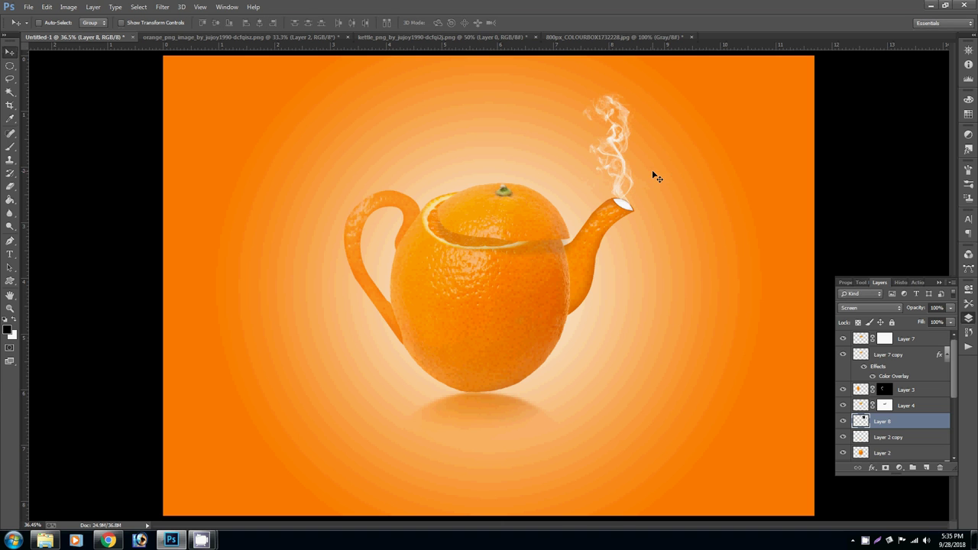
pyautogui.scroll(2, 656, 177)
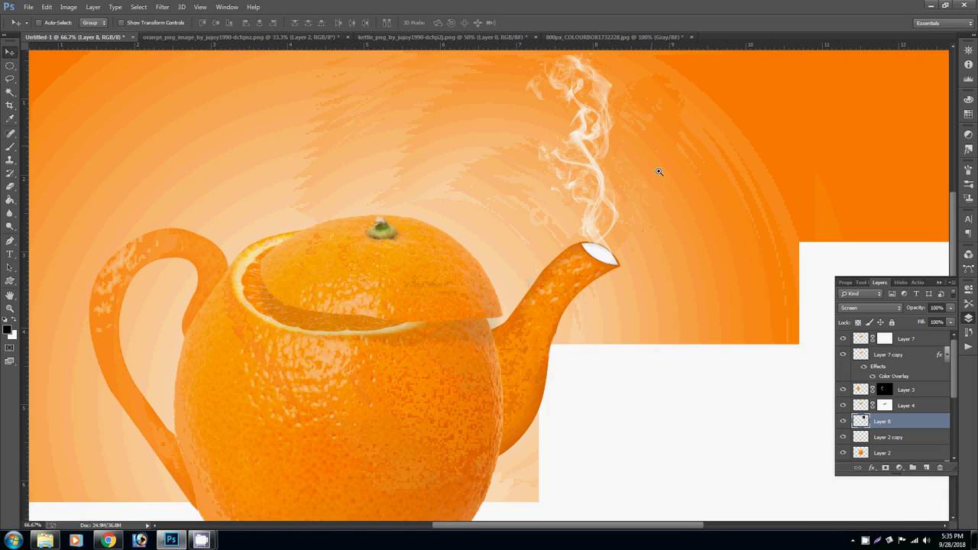
# Prepare a 125 px Eraser to clean up the steam's edges
pyautogui.press('e')
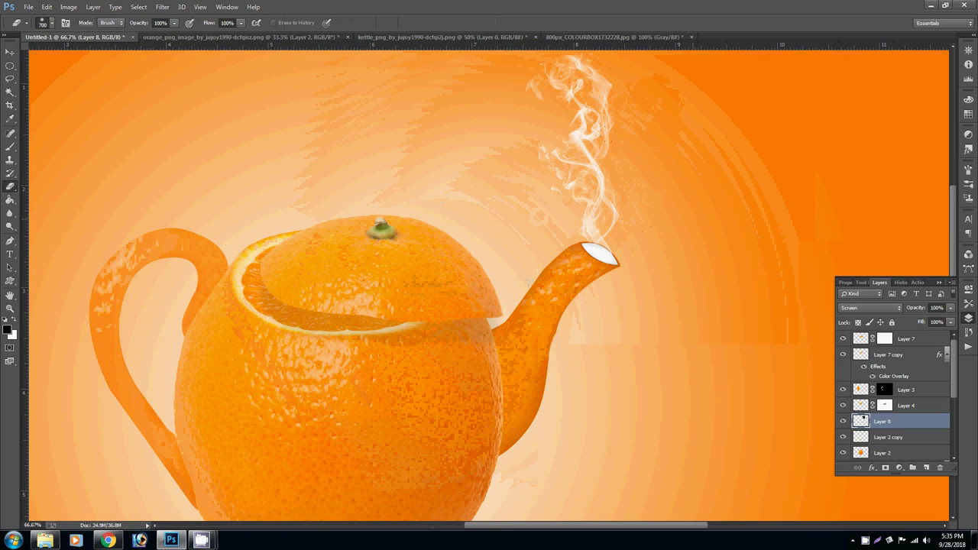
pyautogui.press('[')
pyautogui.press('[')
pyautogui.press('[')
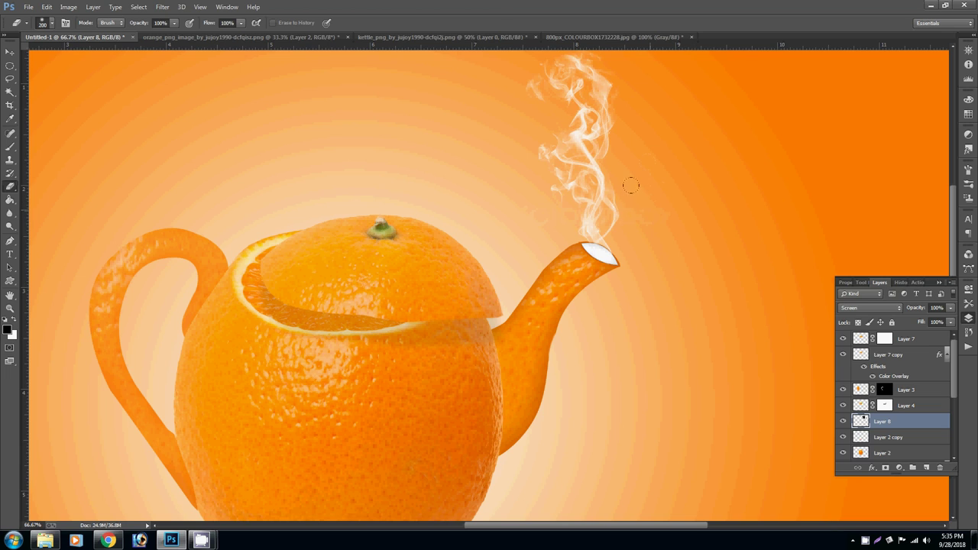
pyautogui.press('[')
pyautogui.press('[')
pyautogui.press('[')
pyautogui.press('[')
pyautogui.press('[')
pyautogui.press('[')
pyautogui.scroll(-3, 574, 233)
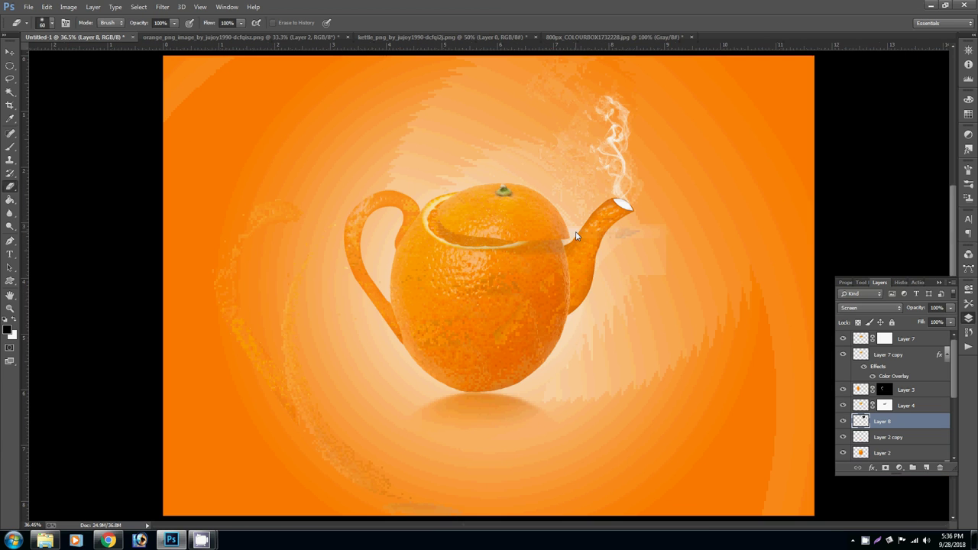
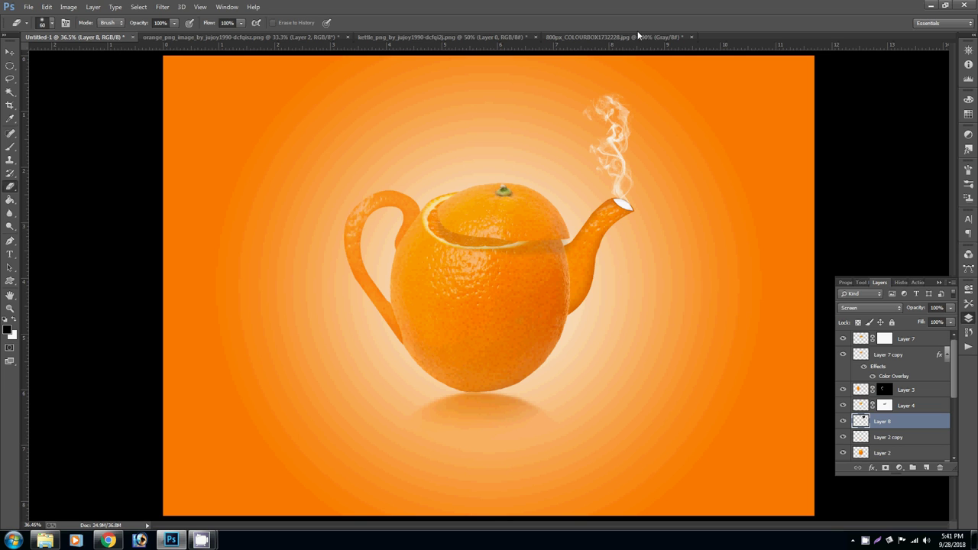
# Try moving Layer 7 and Layer 7 copy, undoing each trial nudge of the lid
pyautogui.press('v')
pyautogui.rightClick(505, 222)
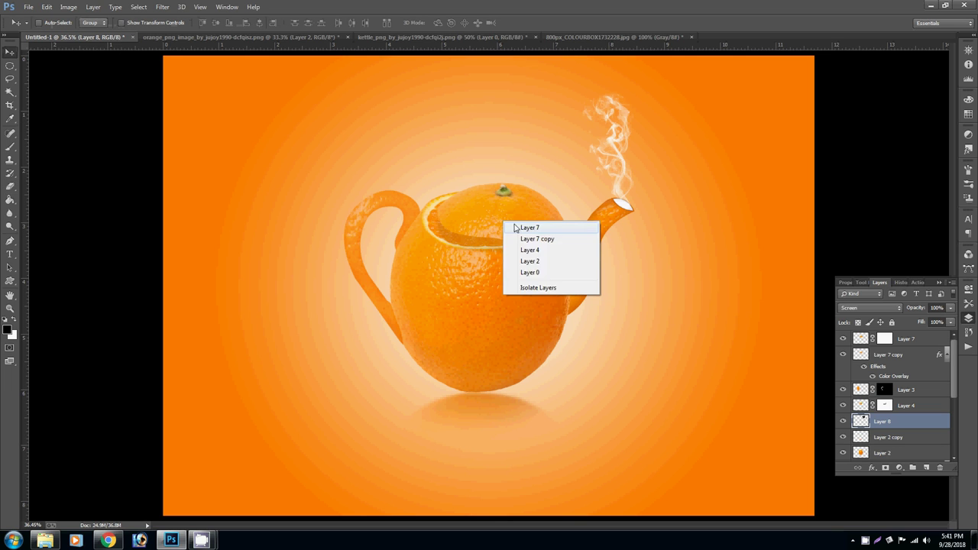
pyautogui.click(517, 227)
pyautogui.moveTo(524, 227); pyautogui.dragTo(533, 221)
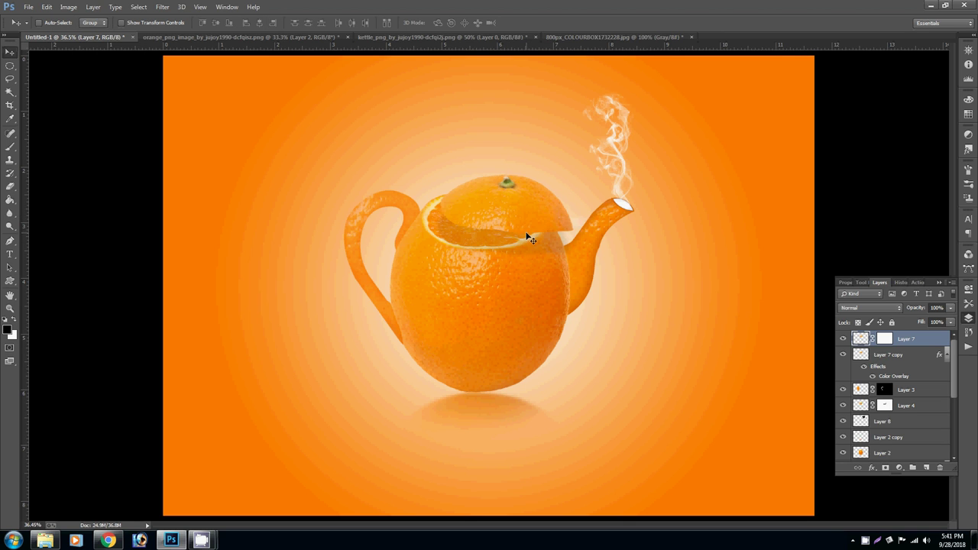
pyautogui.hotkey('ctrl', 'alt', 'z')
pyautogui.hotkey('ctrl', 'alt', 'z')
pyautogui.rightClick(539, 253)
pyautogui.click(540, 254)
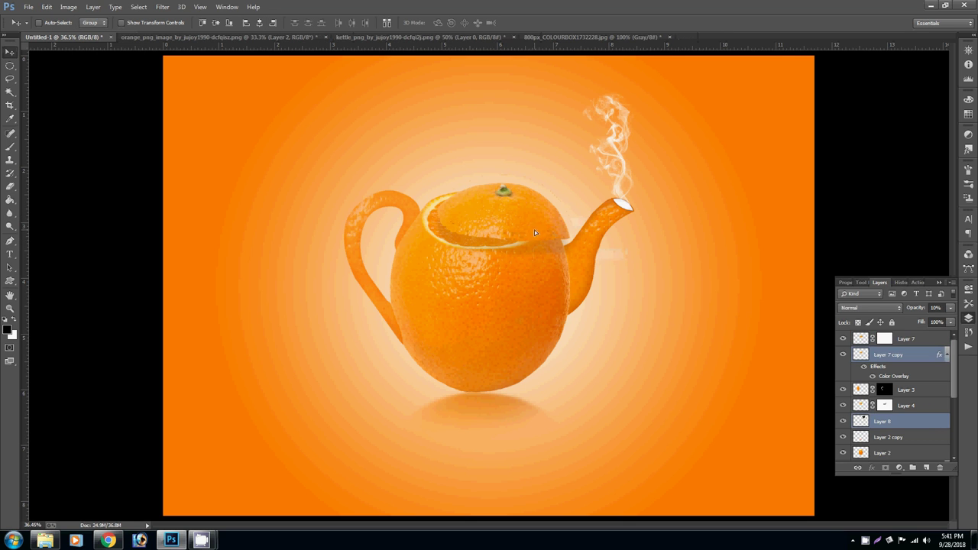
pyautogui.moveTo(534, 230); pyautogui.dragTo(537, 227)
pyautogui.hotkey('ctrl', 'alt', 'z')
pyautogui.hotkey('ctrl', 'alt', 'z')
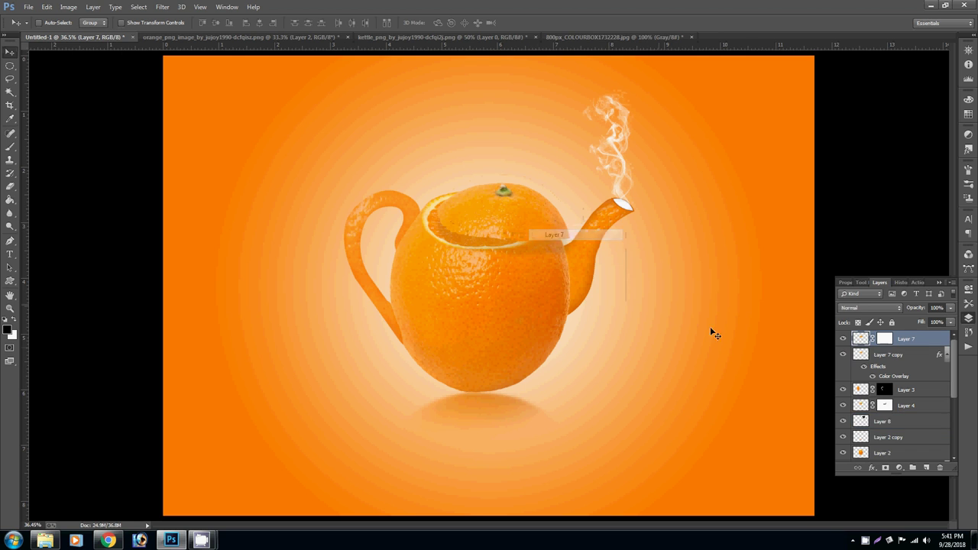
# Select both lid layers, Layer 7 and Layer 7 copy, and move them slightly upward
pyautogui.click(844, 339)
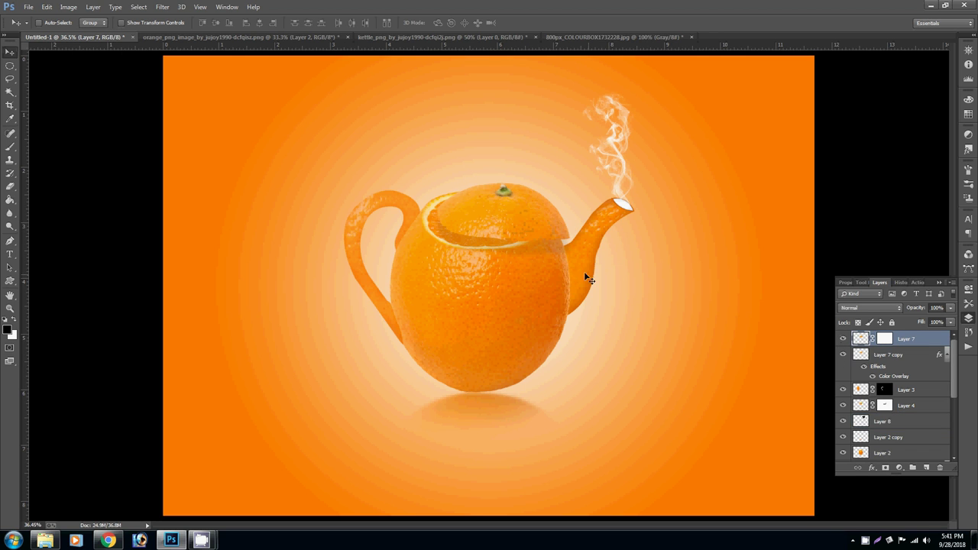
pyautogui.rightClick(535, 249)
pyautogui.click(552, 255)
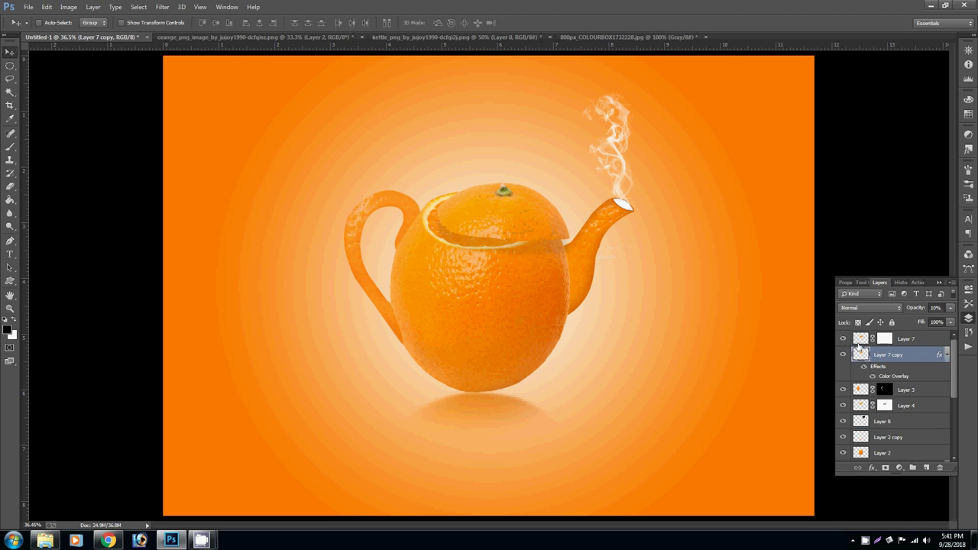
pyautogui.click(843, 355)
pyautogui.click(843, 354)
pyautogui.keyDown('ctrl'); pyautogui.click(858, 342); pyautogui.keyUp('ctrl')
pyautogui.hotkey('ctrl', 'd')
pyautogui.keyDown('shift'); pyautogui.click(907, 342); pyautogui.keyUp('shift')
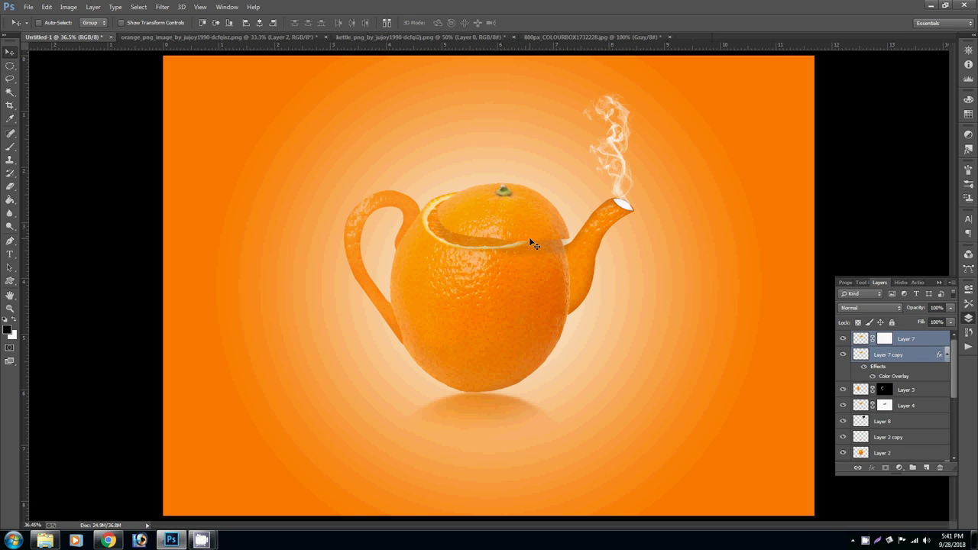
pyautogui.moveTo(529, 231); pyautogui.dragTo(530, 227)
# Rotate the lid about 13° clockwise and nudge it onto the teapot body
pyautogui.hotkey('ctrl', 't')
pyautogui.moveTo(598, 182); pyautogui.dragTo(607, 198)
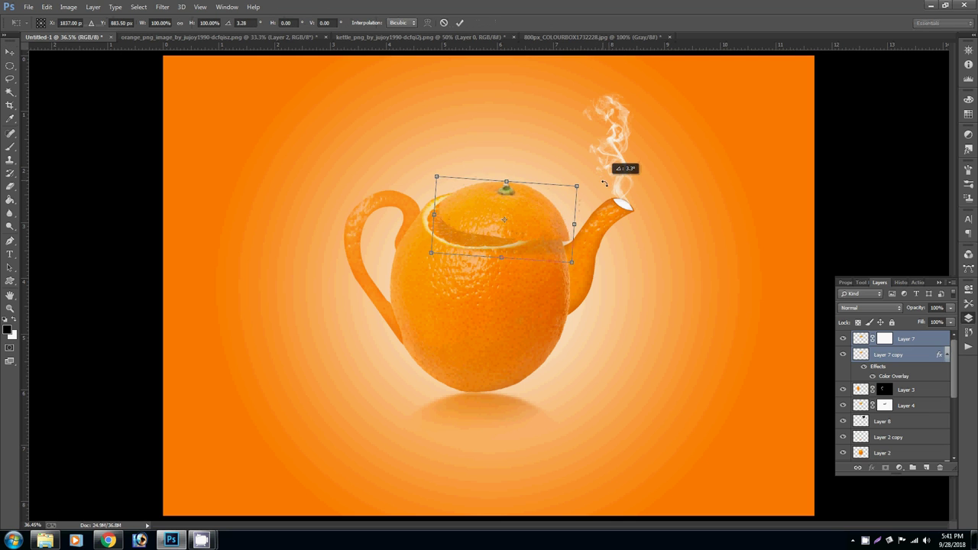
pyautogui.press('Return')
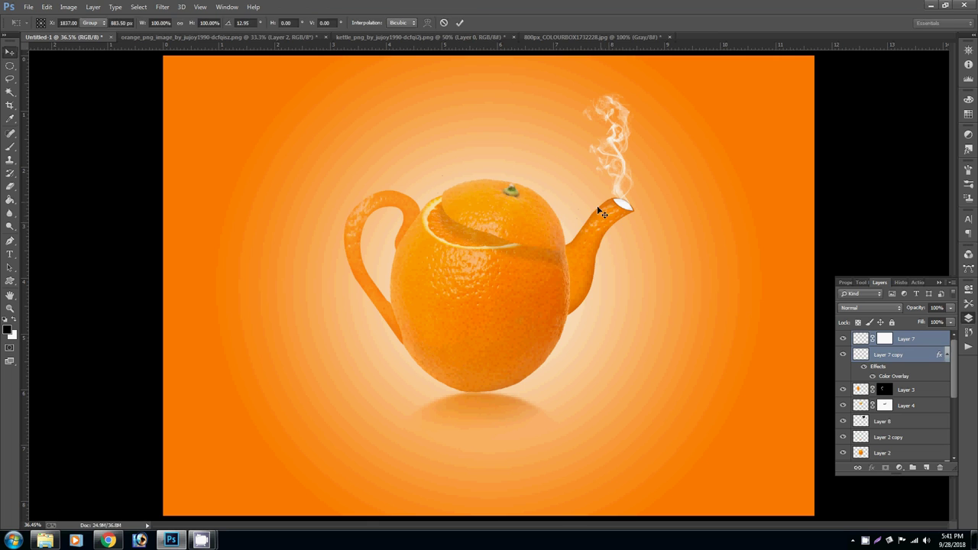
pyautogui.moveTo(528, 220); pyautogui.dragTo(534, 228)
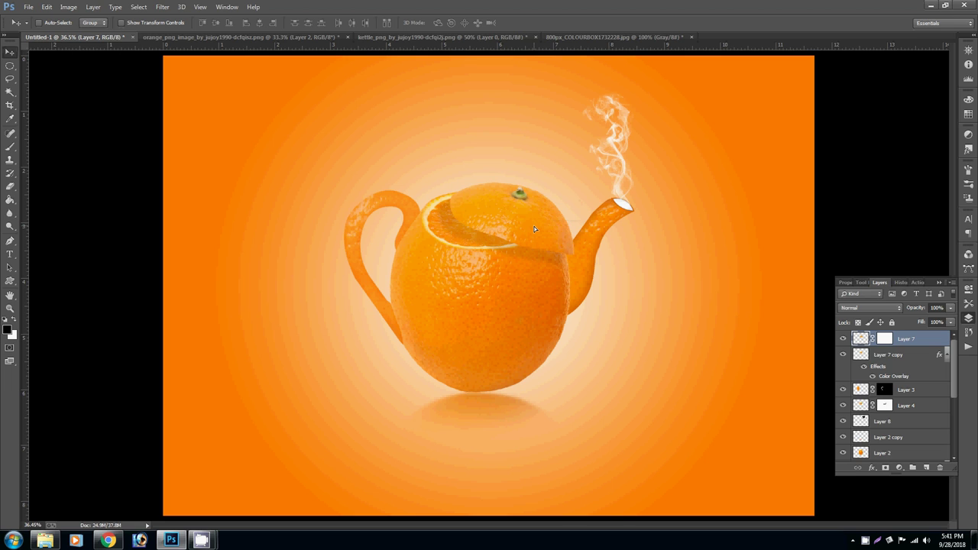
pyautogui.press('Left')
pyautogui.press('Left')
pyautogui.press('Left')
pyautogui.press('Left')
pyautogui.press('Left')
pyautogui.press('Left')
pyautogui.press('Left')
pyautogui.press('Left')
pyautogui.press('Left')
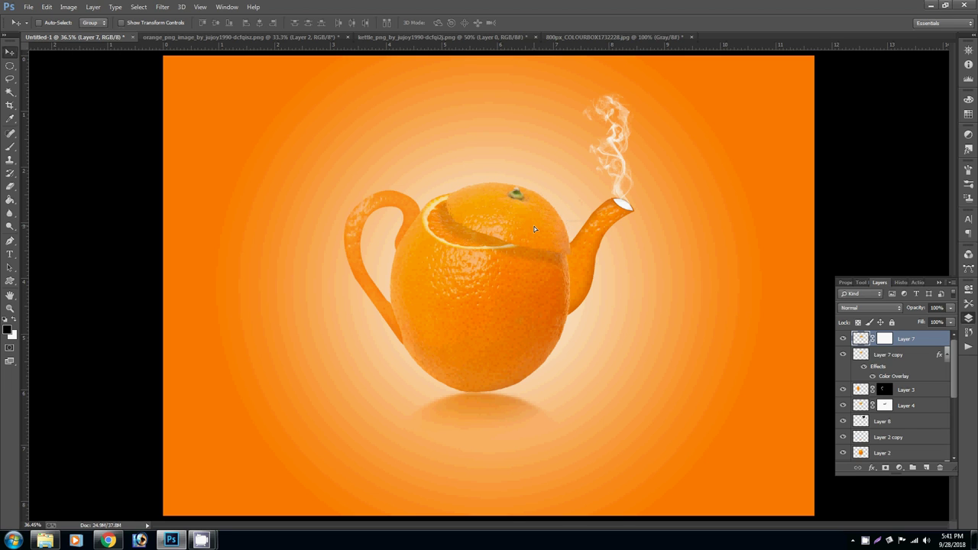
pyautogui.press('Left')
pyautogui.press('Left')
pyautogui.press('Left')
pyautogui.rightClick(497, 320)
pyautogui.click(506, 324)
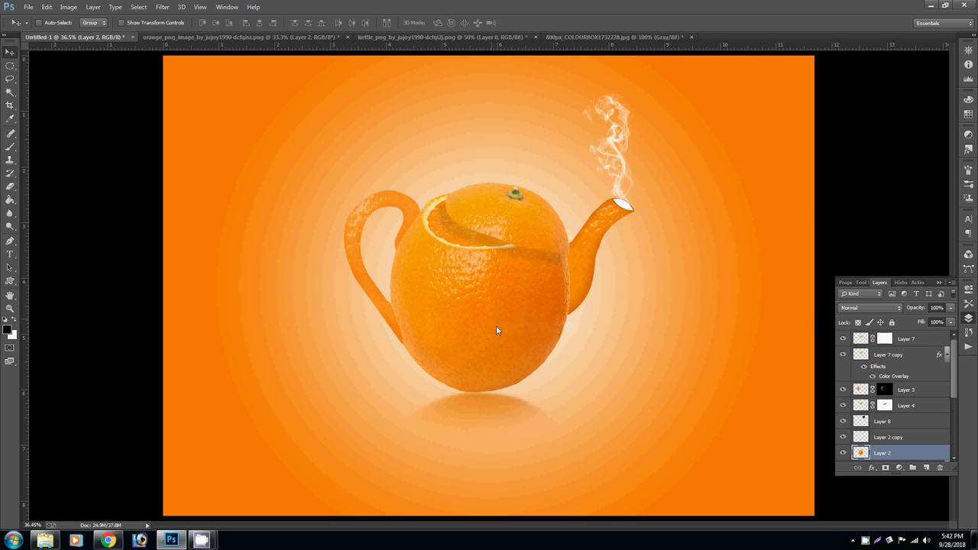
pyautogui.hotkey('ctrl', 't')
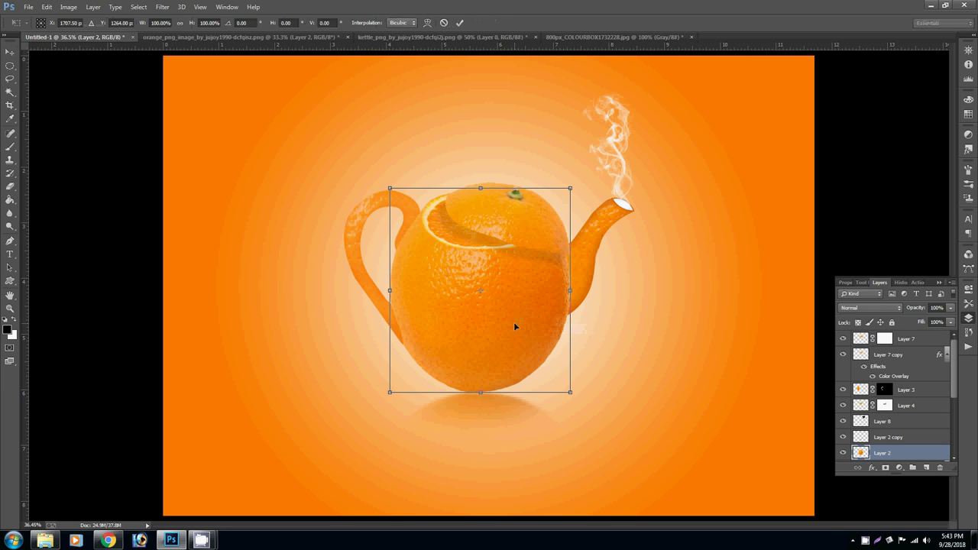
pyautogui.press('Return')
pyautogui.rightClick(450, 232)
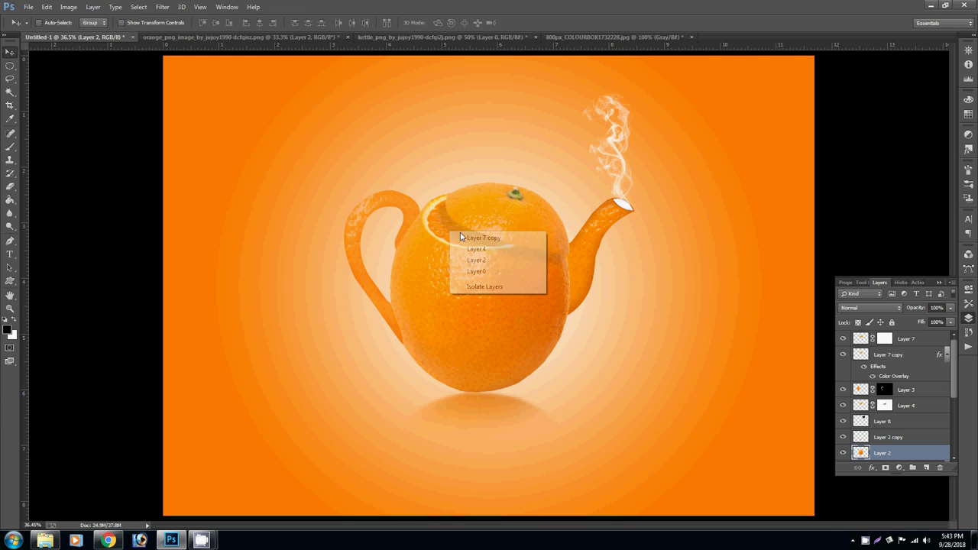
pyautogui.click(470, 238)
pyautogui.hotkey('ctrl', 't')
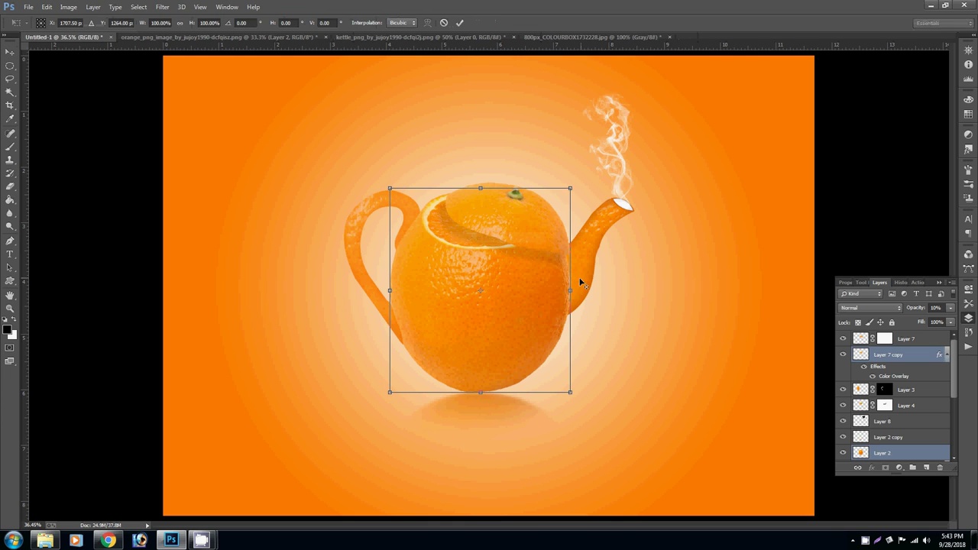
pyautogui.moveTo(570, 282); pyautogui.dragTo(575, 281)
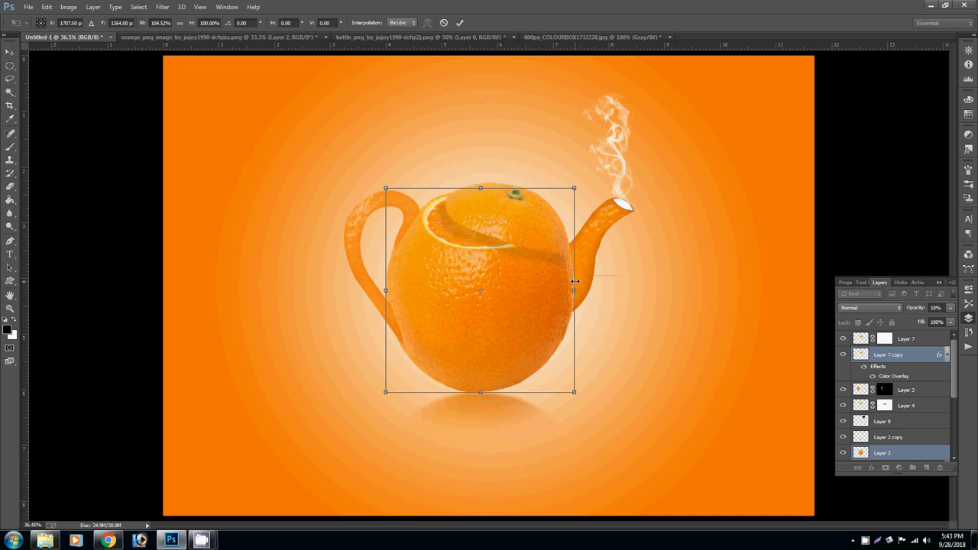
pyautogui.press('Return')
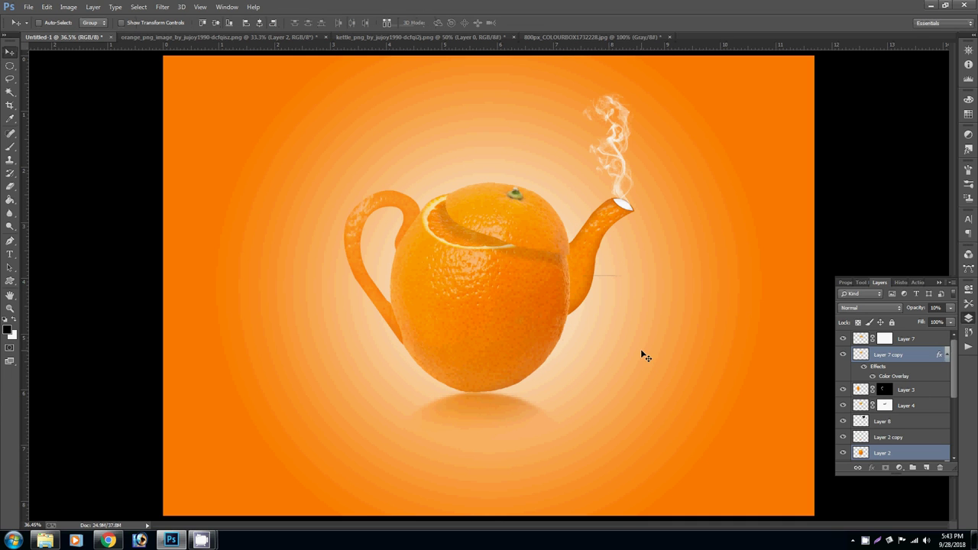
pyautogui.rightClick(461, 326)
pyautogui.click(478, 344)
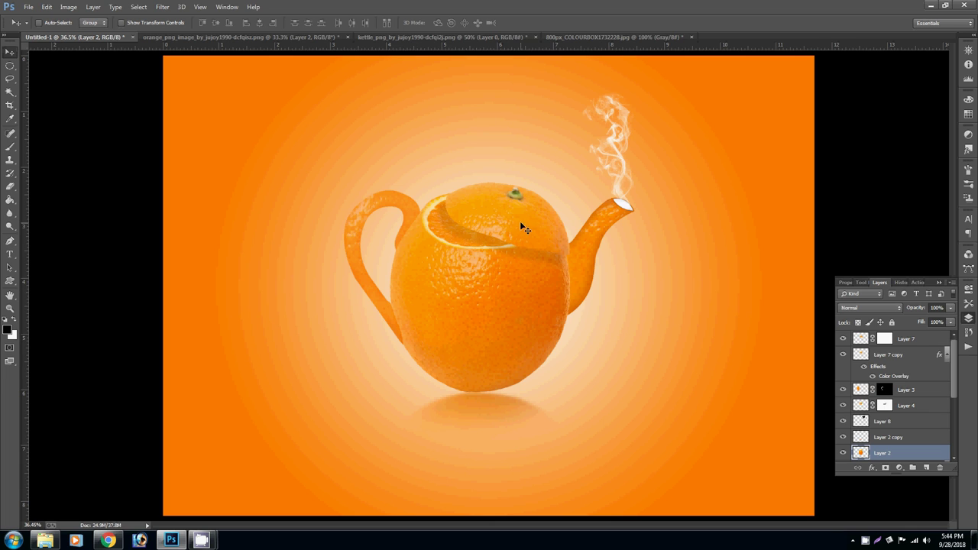
# Trace a curved Pen path along the lid's lower rim at 100% zoom
pyautogui.click(11, 242)
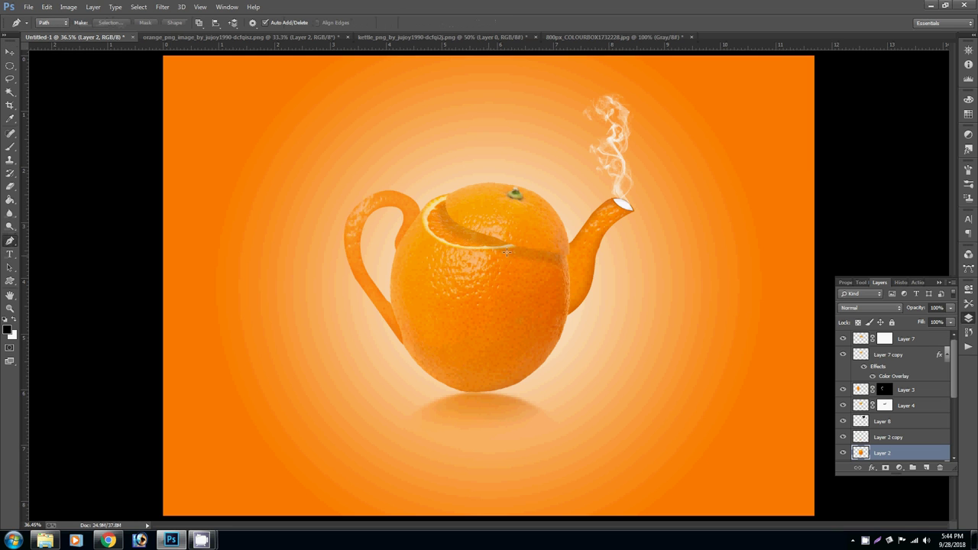
pyautogui.scroll(1, 518, 234)
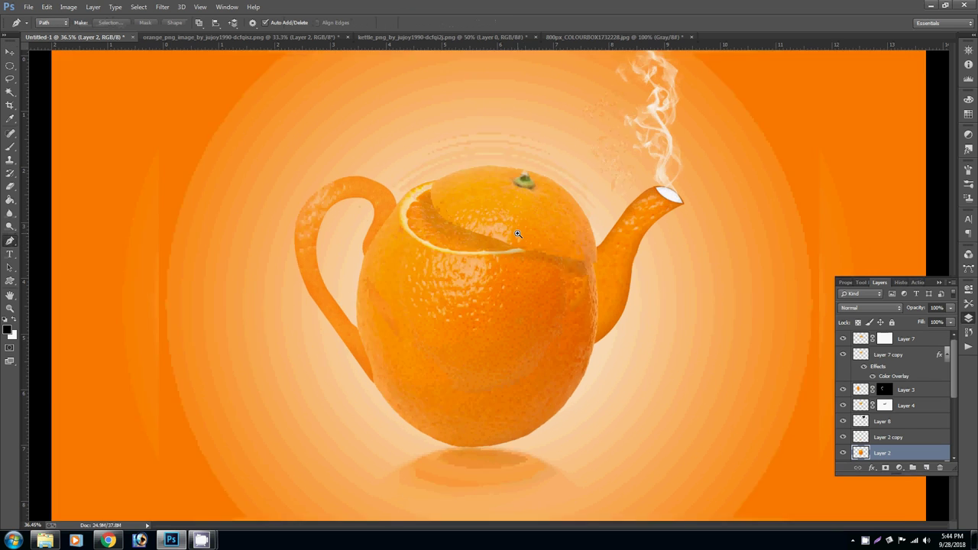
pyautogui.scroll(1, 519, 234)
pyautogui.scroll(2, 519, 234)
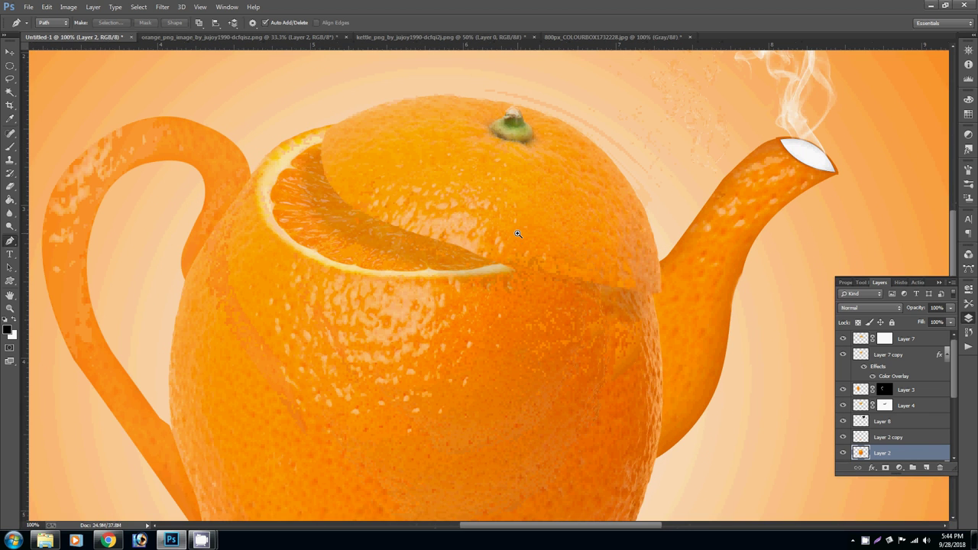
pyautogui.click(348, 204)
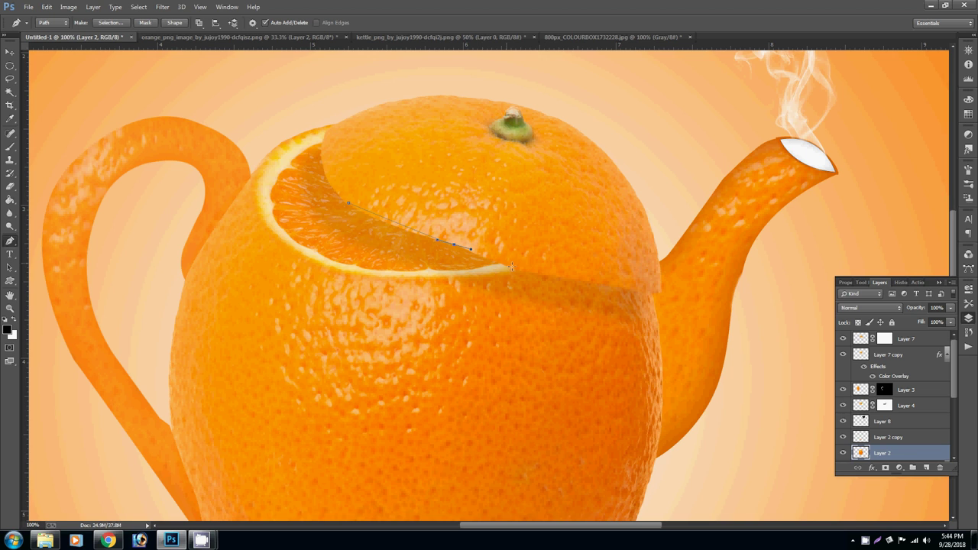
pyautogui.moveTo(507, 264); pyautogui.dragTo(523, 270)
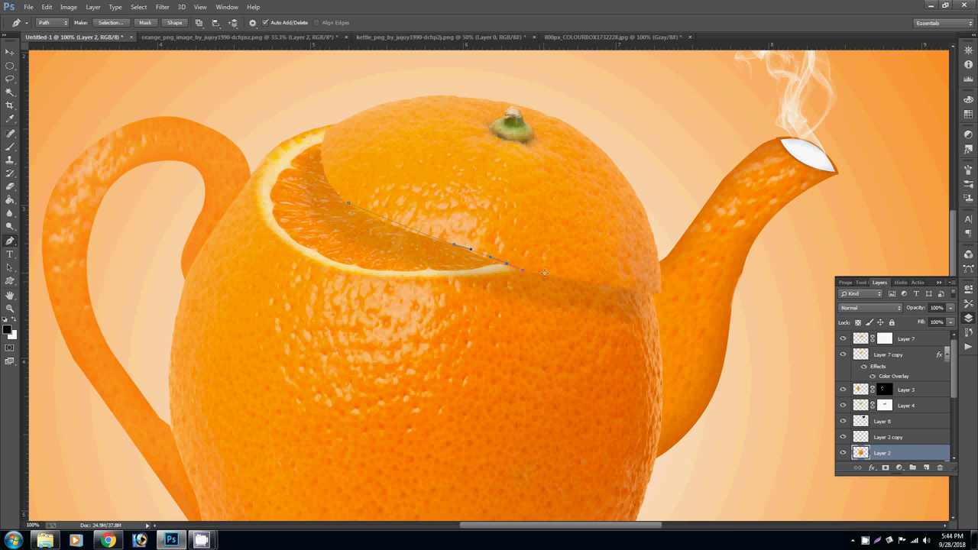
# Test-stroke the rim path, undo it, and set white as the foreground colour
pyautogui.rightClick(588, 278)
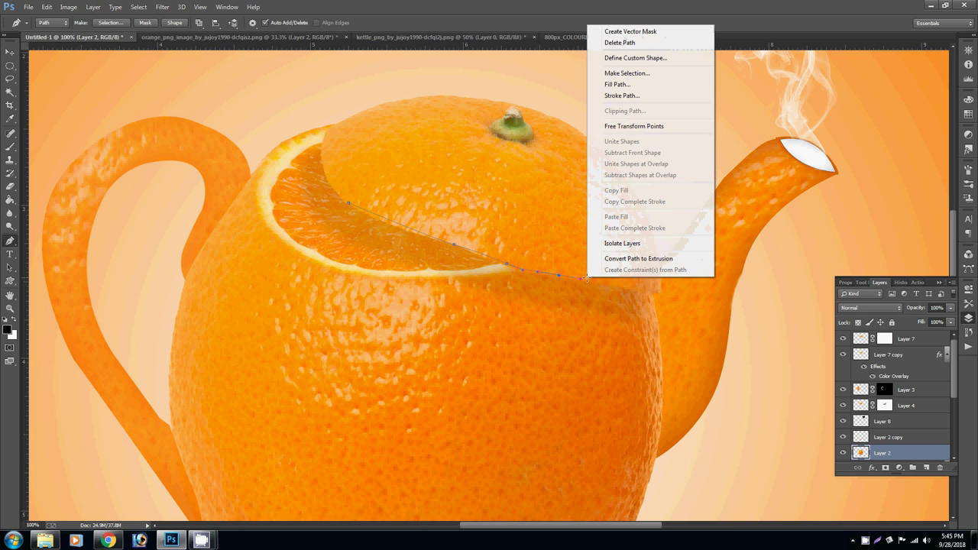
pyautogui.click(619, 95)
pyautogui.click(566, 182)
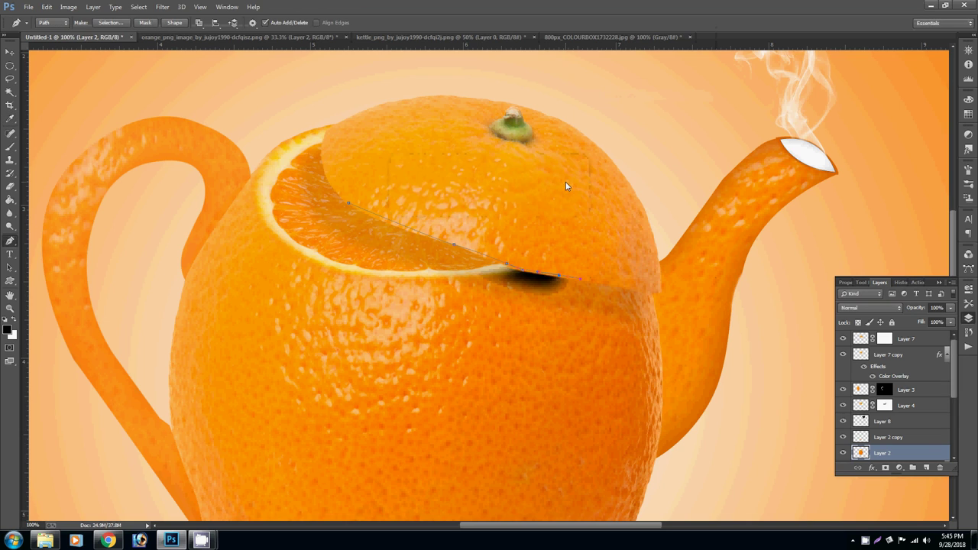
pyautogui.hotkey('ctrl', 'z')
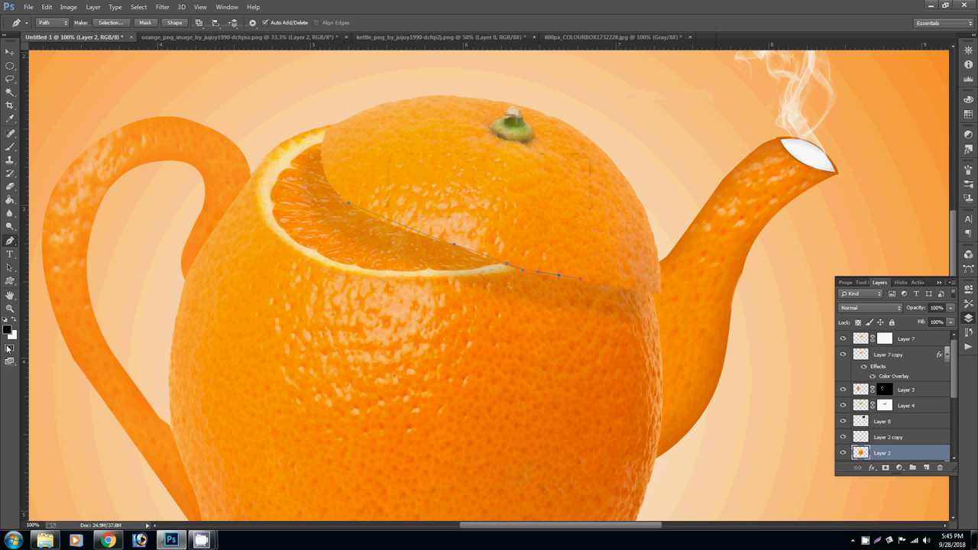
pyautogui.click(15, 320)
pyautogui.click(10, 145)
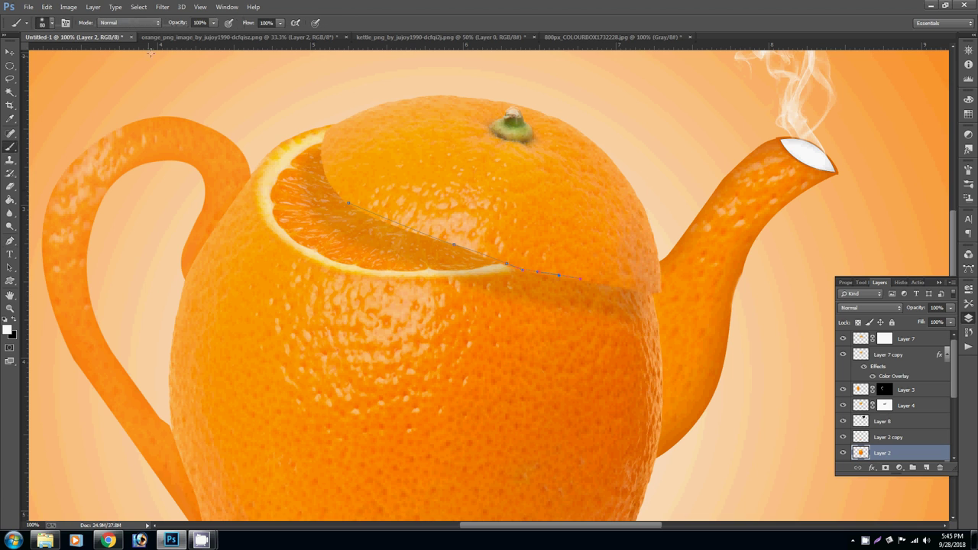
# Choose a brush preset and stroke the lid-rim path with the brush
pyautogui.click(44, 23)
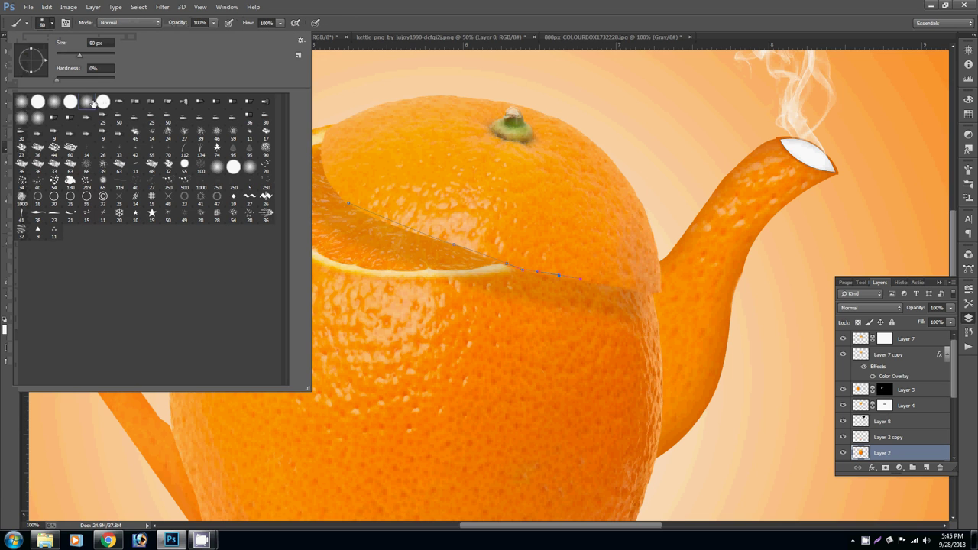
pyautogui.doubleClick(95, 103)
pyautogui.rightClick(505, 263)
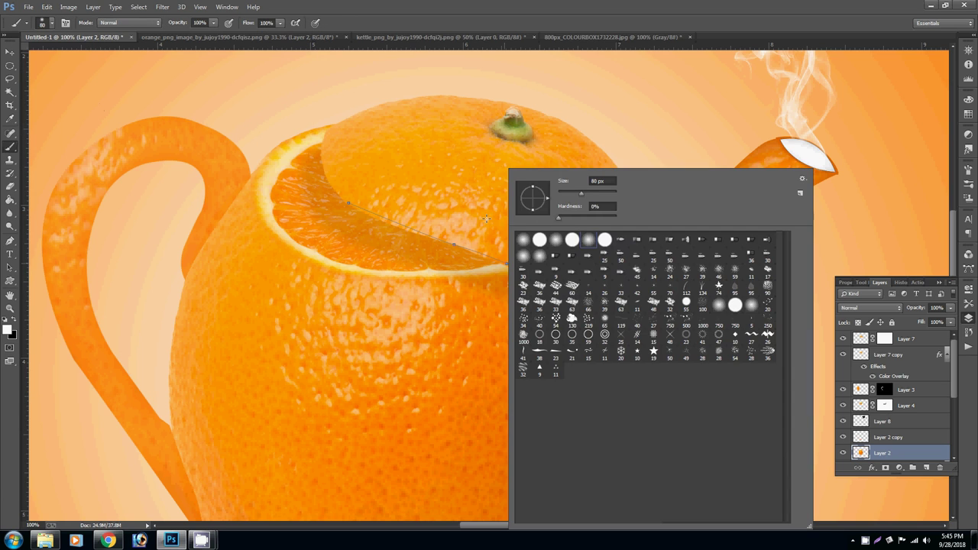
pyautogui.doubleClick(544, 224)
pyautogui.press('p')
pyautogui.rightClick(341, 261)
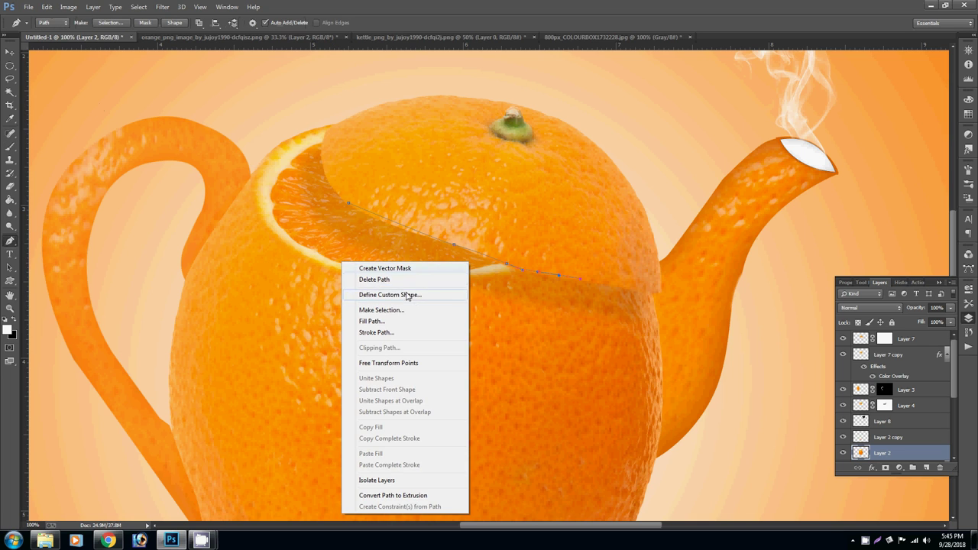
pyautogui.click(399, 332)
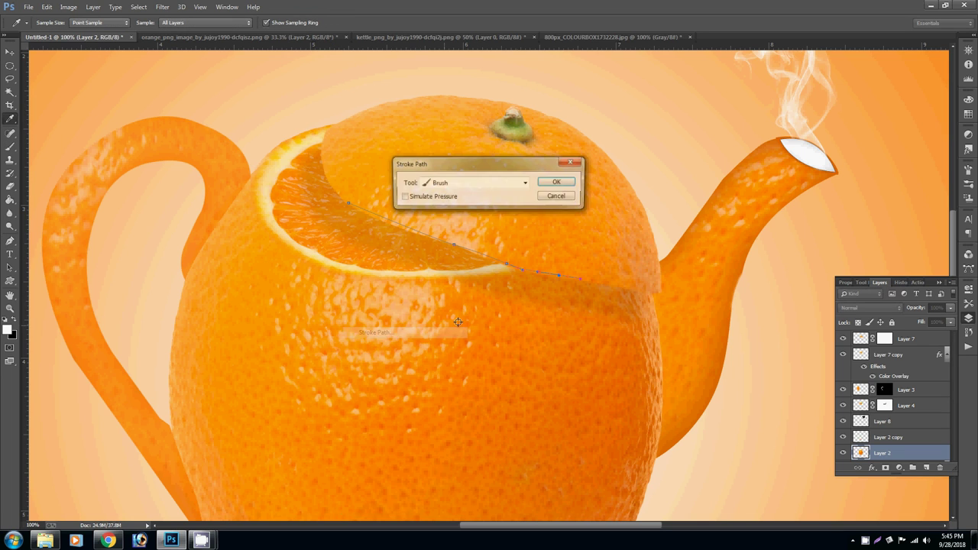
pyautogui.click(558, 183)
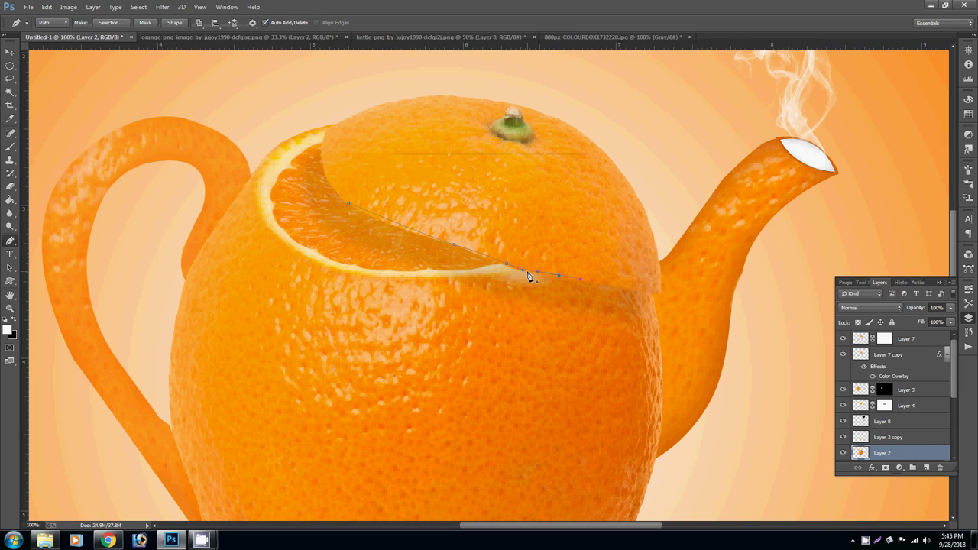
# Move the orange layer up and down past Layers 3 and 4, then send it to the bottom
pyautogui.press('Return')
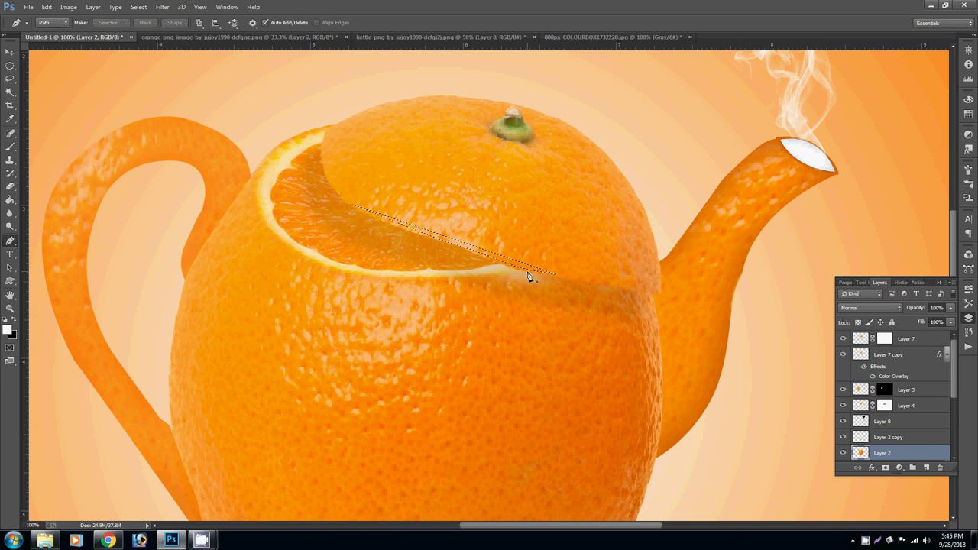
pyautogui.hotkey('ctrl', ']')
pyautogui.hotkey('ctrl', ']')
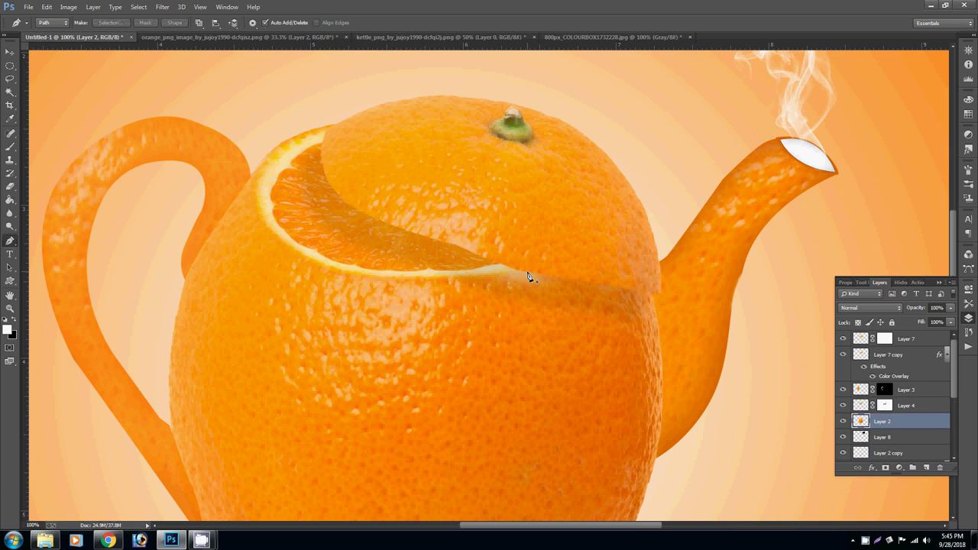
pyautogui.hotkey('ctrl', ']')
pyautogui.hotkey('ctrl', ']')
pyautogui.hotkey('ctrl', '[')
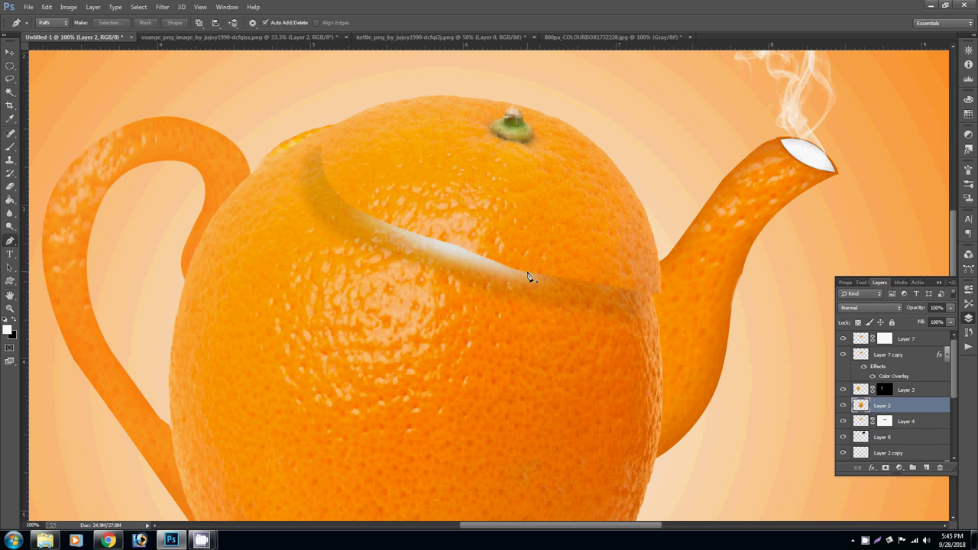
pyautogui.hotkey('ctrl', '[')
pyautogui.hotkey('ctrl', ']')
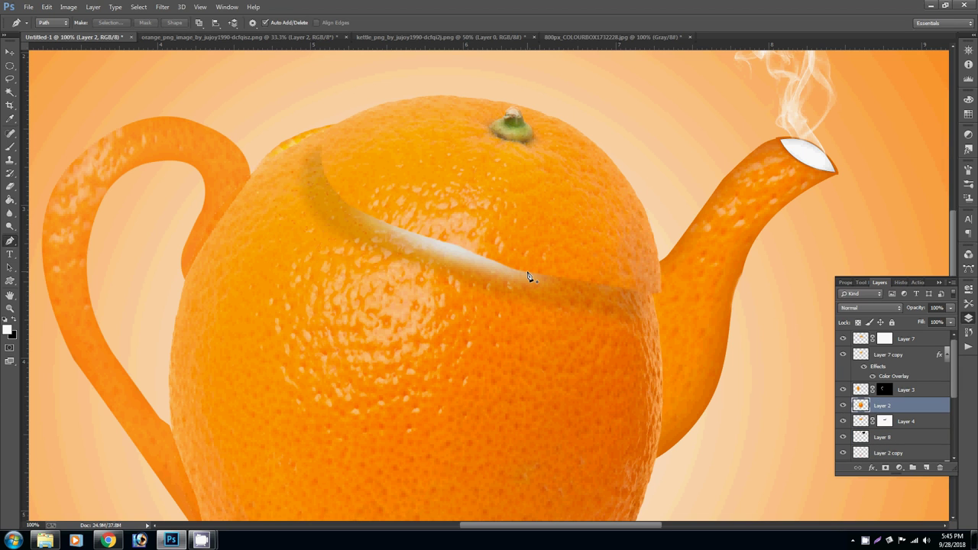
pyautogui.hotkey('ctrl', '[')
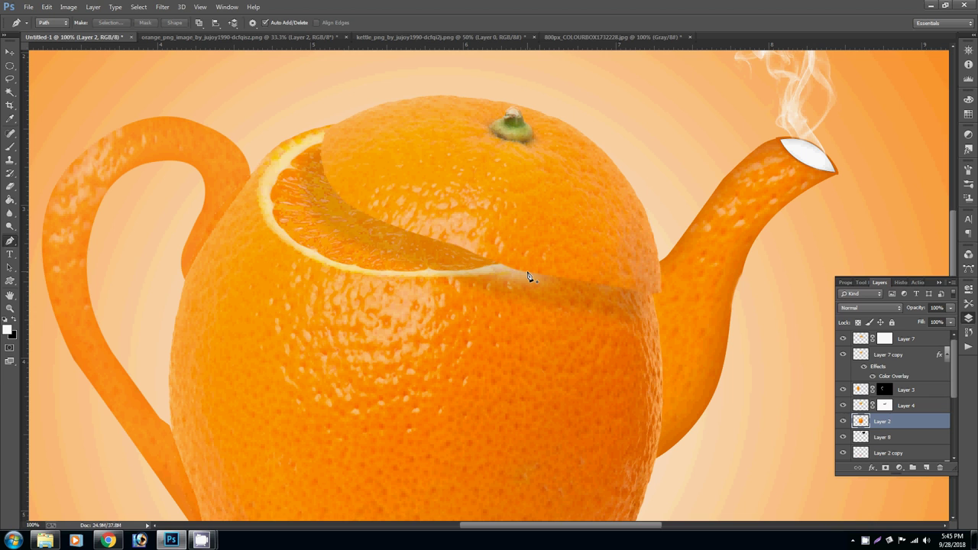
pyautogui.hotkey('ctrl', ']')
pyautogui.hotkey('ctrl', '[')
pyautogui.hotkey('ctrl', ']')
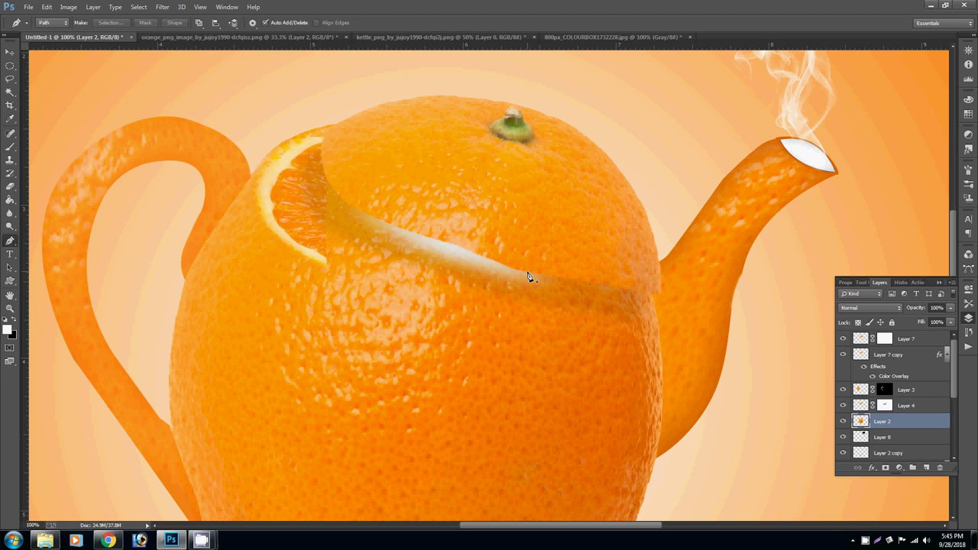
pyautogui.hotkey('ctrl', '[')
pyautogui.hotkey('ctrl', '[')
# Add a new empty layer and place it between Layer 3 and Layer 4
pyautogui.hotkey('ctrl', 'Return')
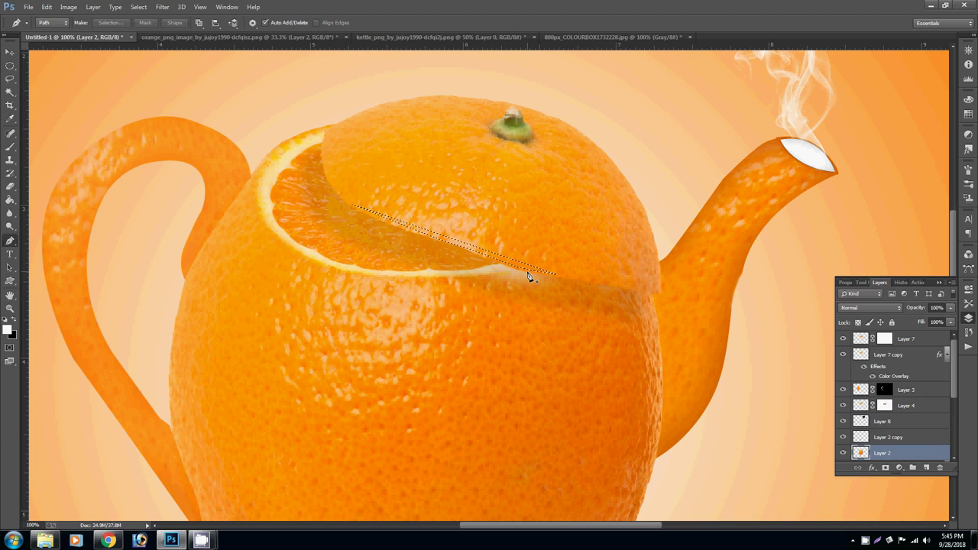
pyautogui.hotkey('ctrl', 'd')
pyautogui.hotkey('ctrl', 'shift', 'n')
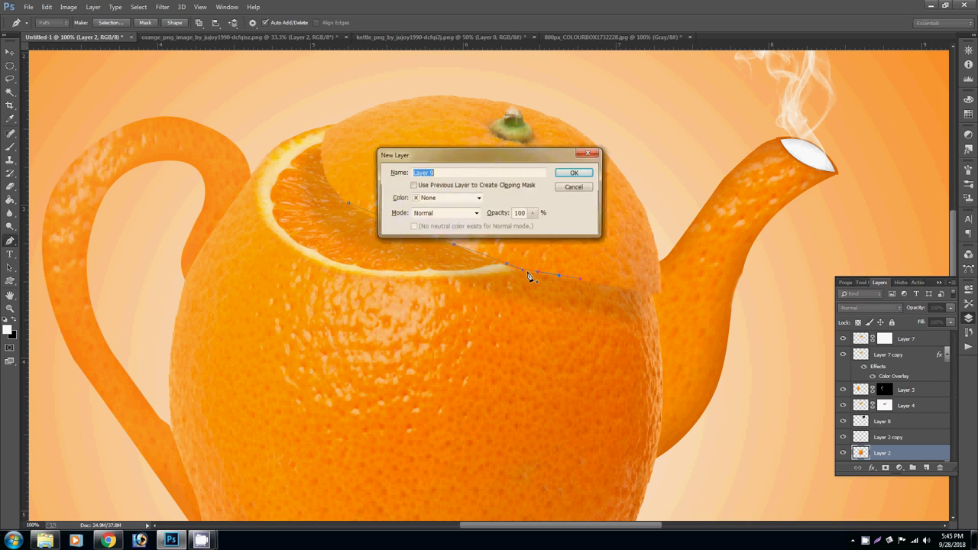
pyautogui.press('Return')
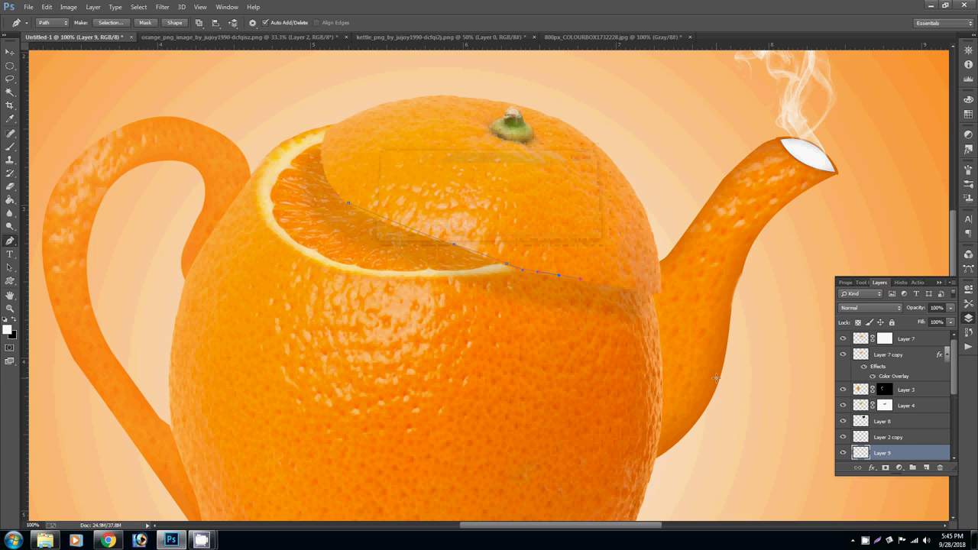
pyautogui.hotkey('ctrl', ']')
pyautogui.hotkey('ctrl', ']')
pyautogui.hotkey('ctrl', ']')
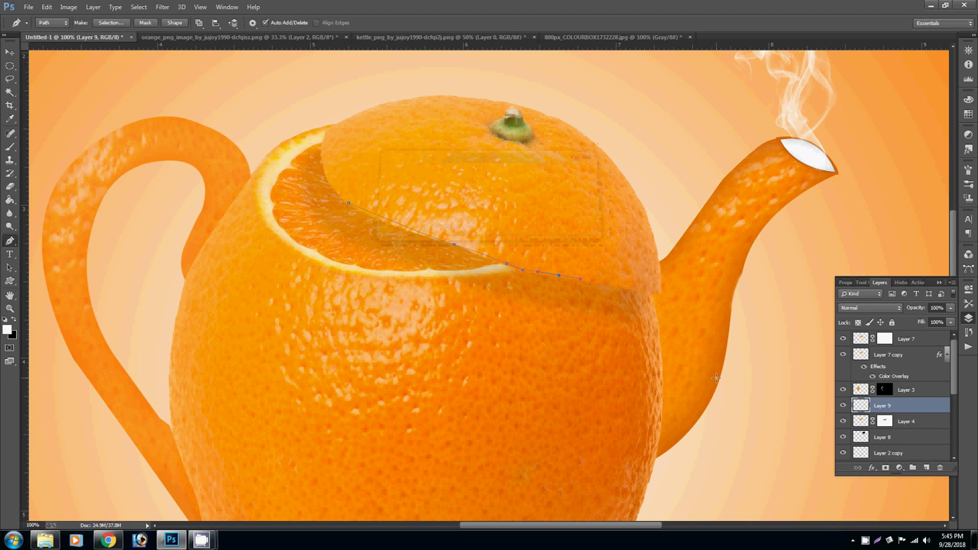
# Stroke the cut-line path with the white brush, then delete the path
pyautogui.rightClick(508, 258)
pyautogui.click(564, 333)
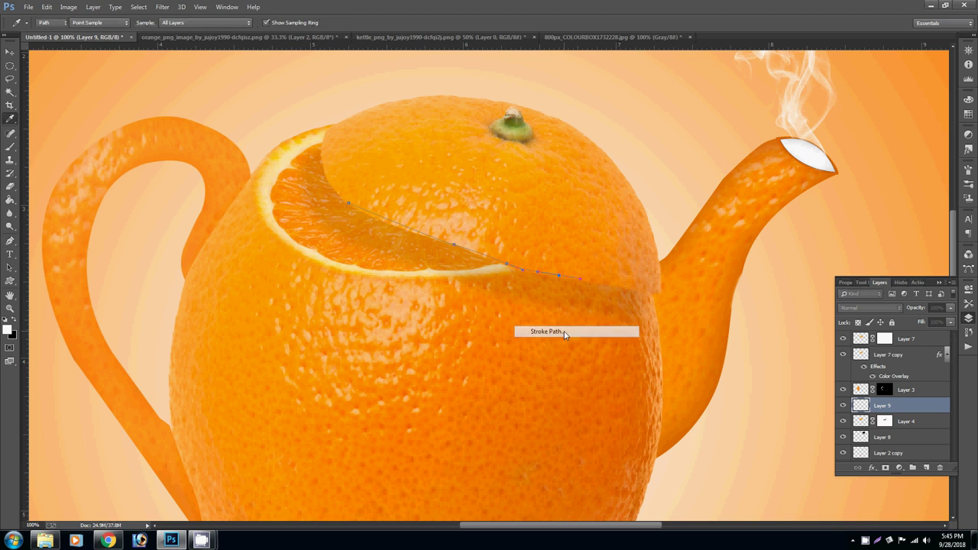
pyautogui.click(563, 182)
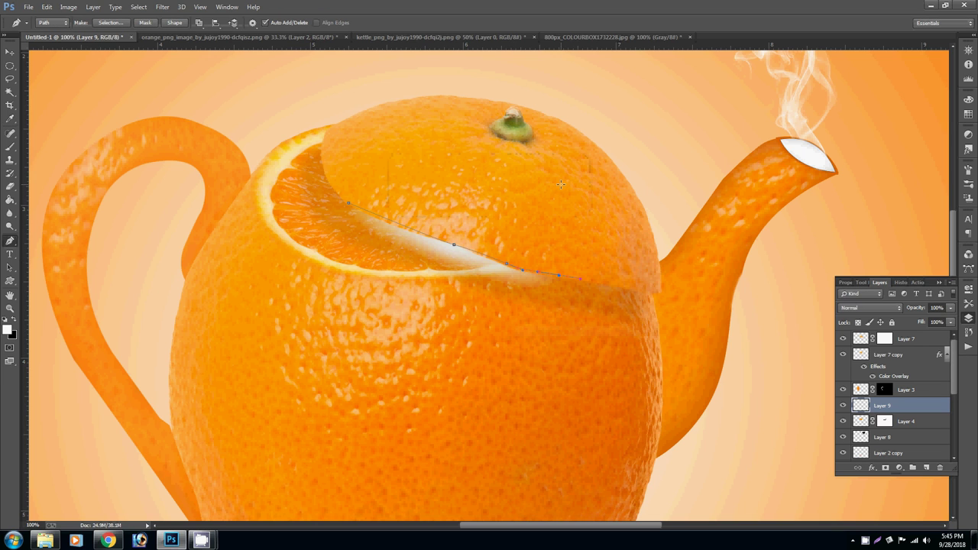
pyautogui.rightClick(464, 273)
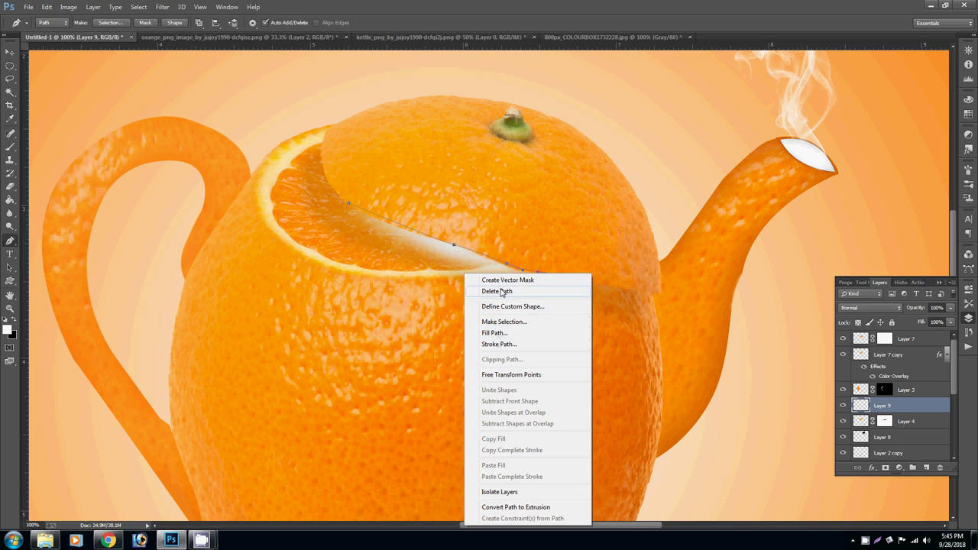
pyautogui.click(497, 292)
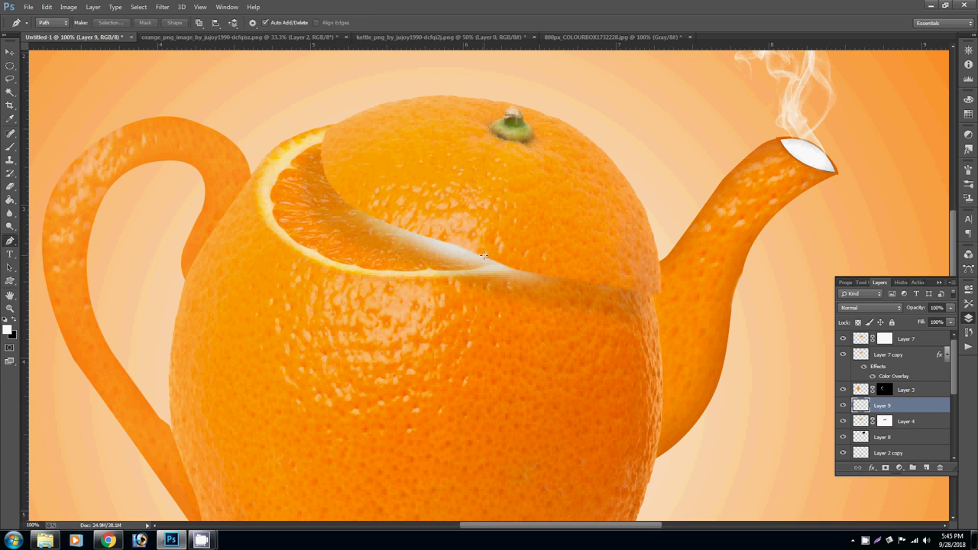
# Nudge the white cut-line stroke into place and enlarge the eraser brush
pyautogui.press('v')
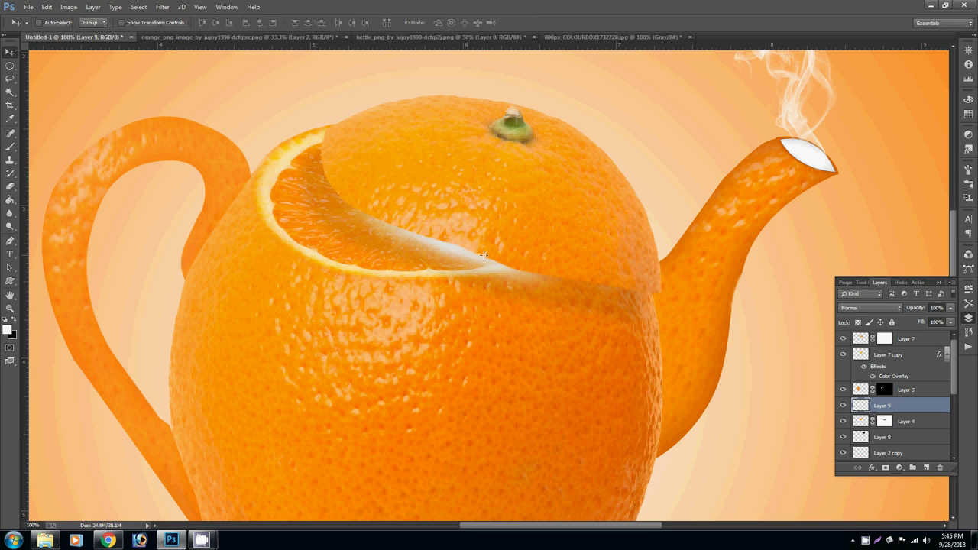
pyautogui.moveTo(473, 249); pyautogui.dragTo(477, 254)
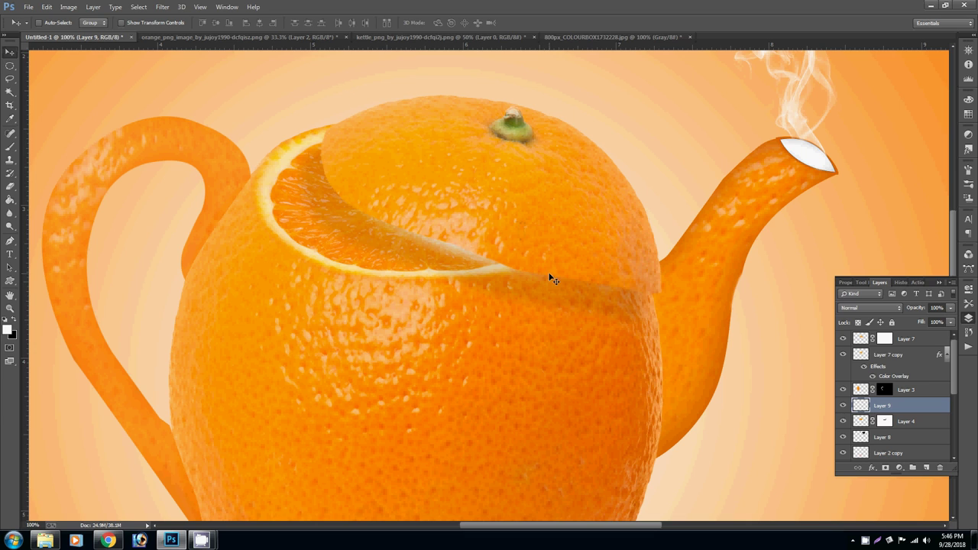
pyautogui.press('e')
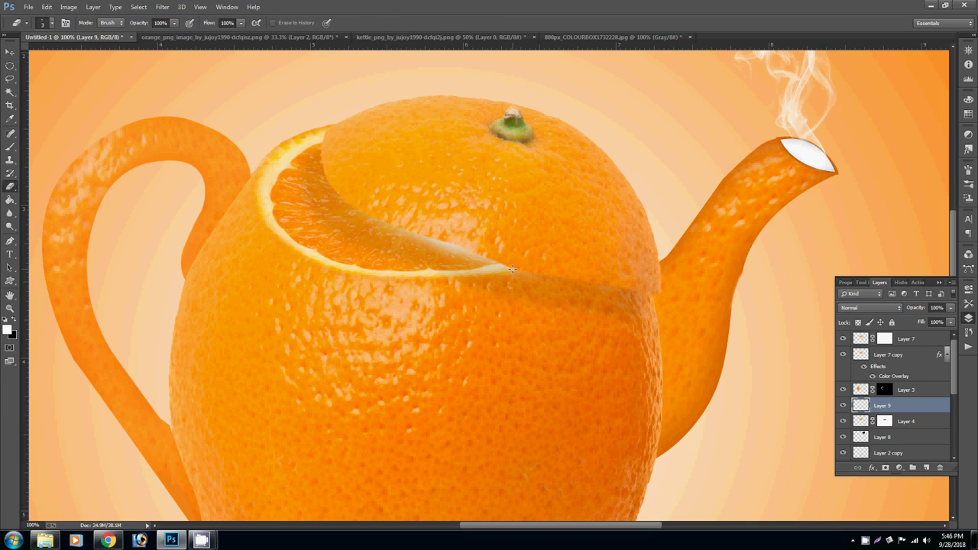
pyautogui.press(']')
pyautogui.press(']')
pyautogui.press(']')
# Select Layer 7 and erase along the lid's cut edge to soften the seam
pyautogui.press('v')
pyautogui.rightClick(535, 241)
pyautogui.click(575, 248)
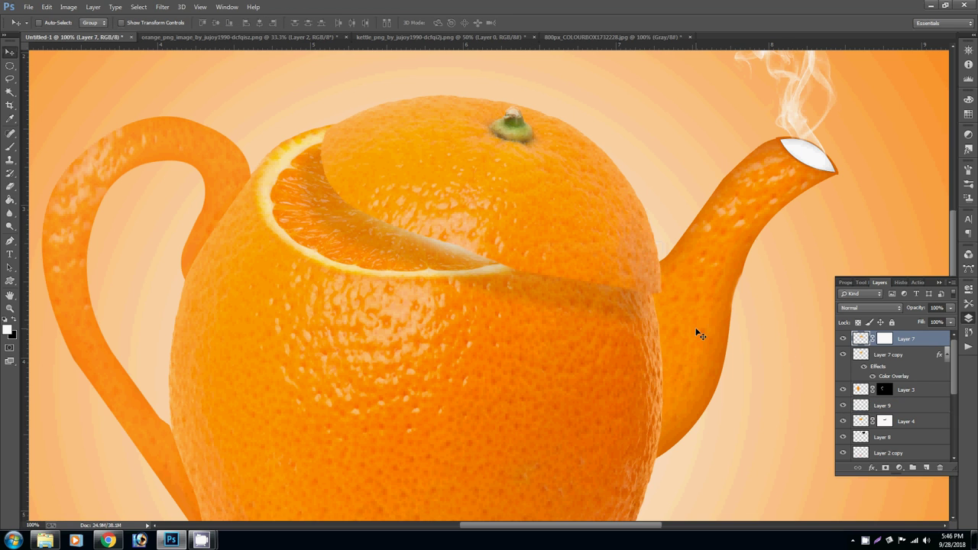
pyautogui.press('e')
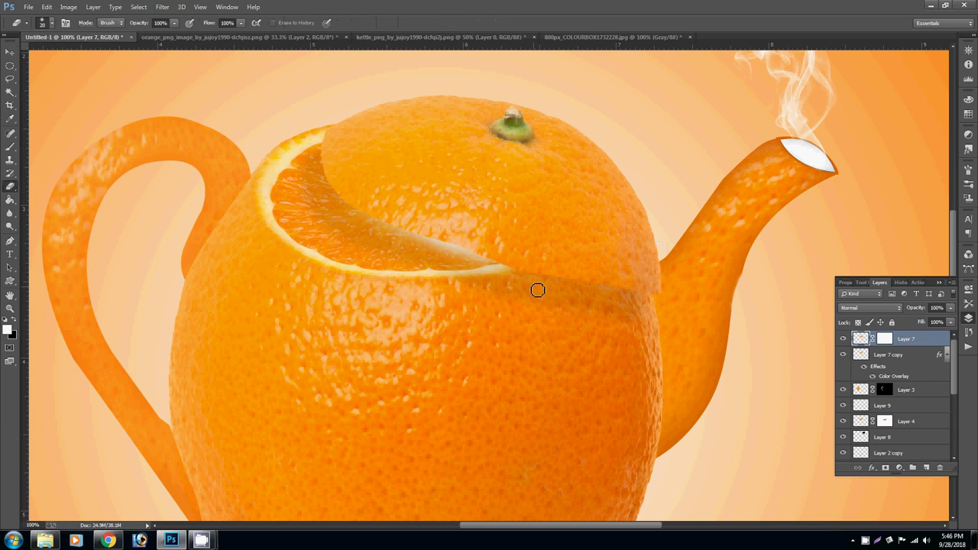
pyautogui.moveTo(504, 270); pyautogui.dragTo(655, 290)
# Fit the whole image on screen, then zoom in to 50%
pyautogui.rightClick(381, 272)
pyautogui.click(396, 277)
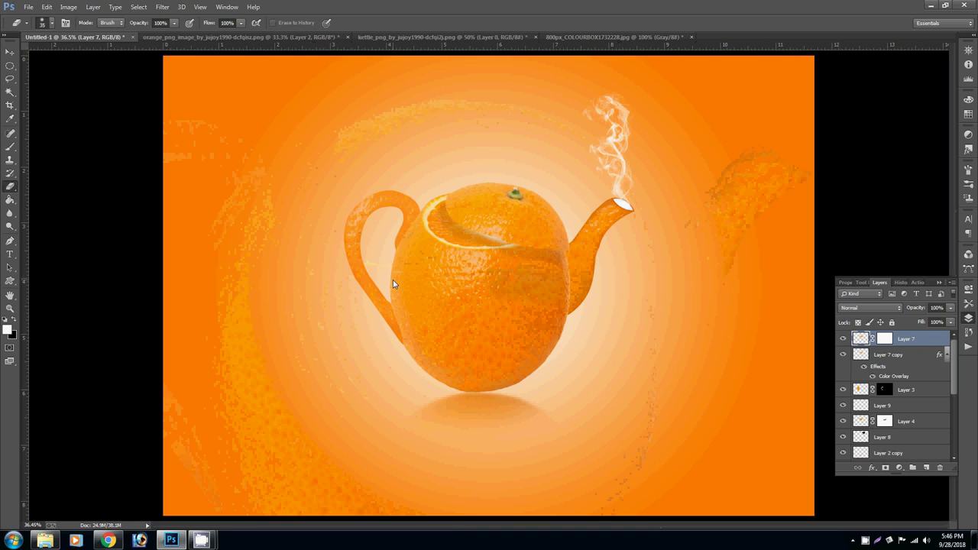
pyautogui.press('v')
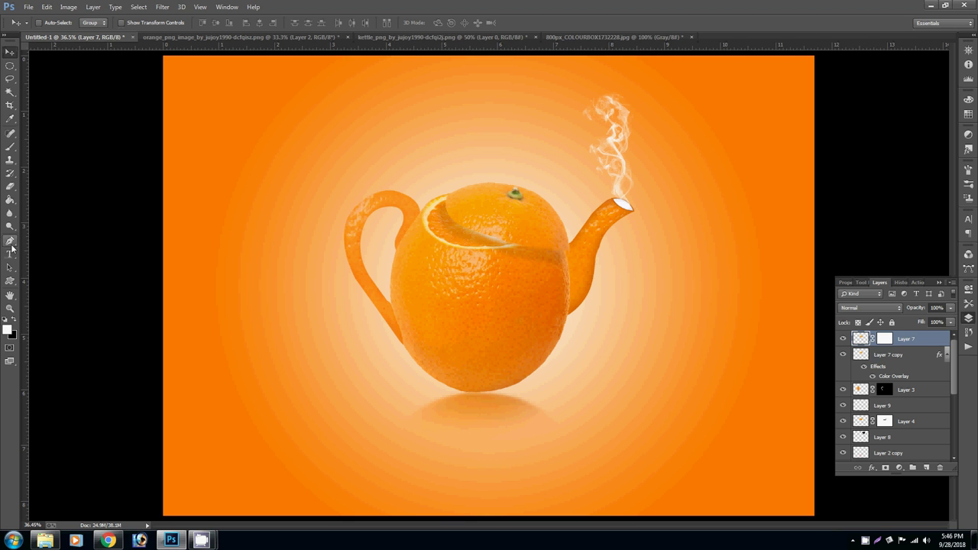
pyautogui.hotkey('ctrl', '+')
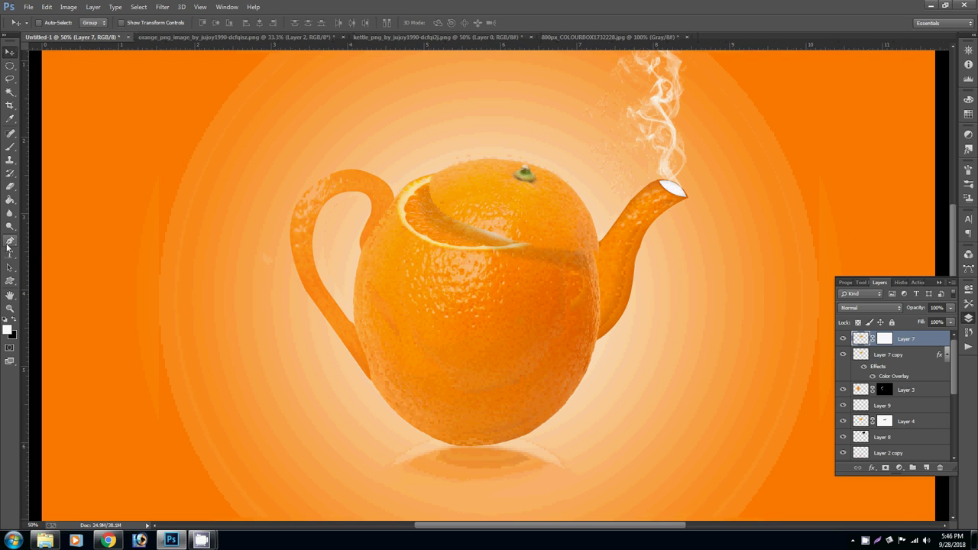
# Draw a curved path down the teapot's right side and add a new empty layer
pyautogui.click(9, 240)
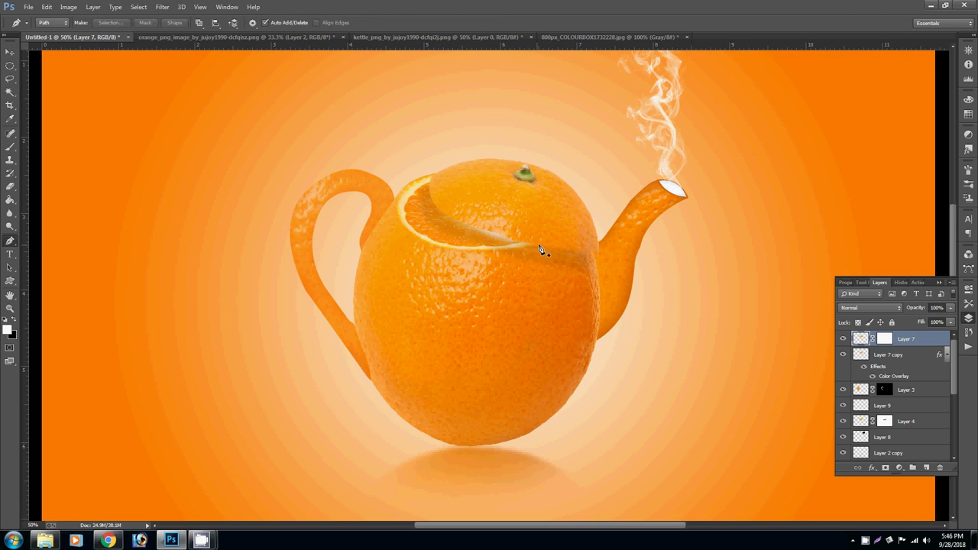
pyautogui.click(537, 245)
pyautogui.moveTo(560, 399); pyautogui.dragTo(571, 421)
pyautogui.rightClick(559, 392)
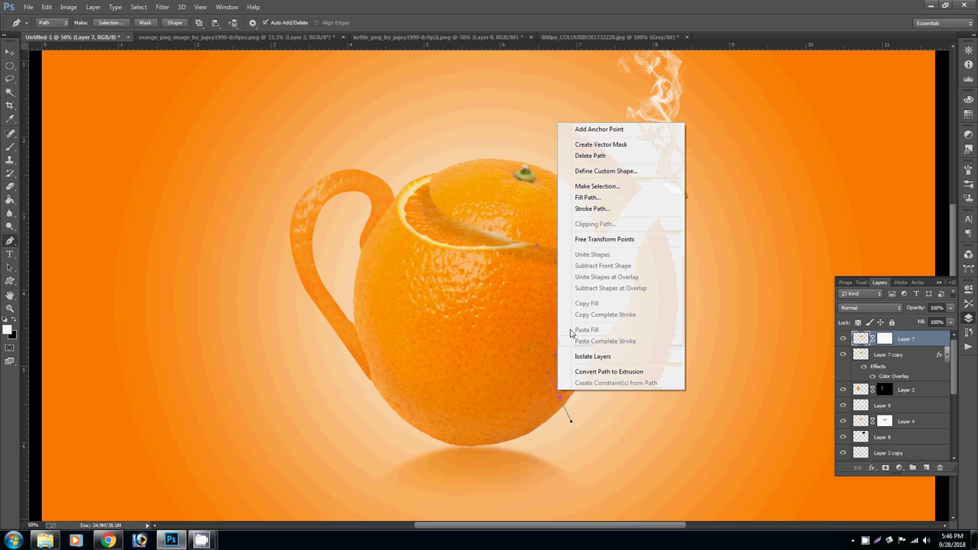
pyautogui.click(582, 210)
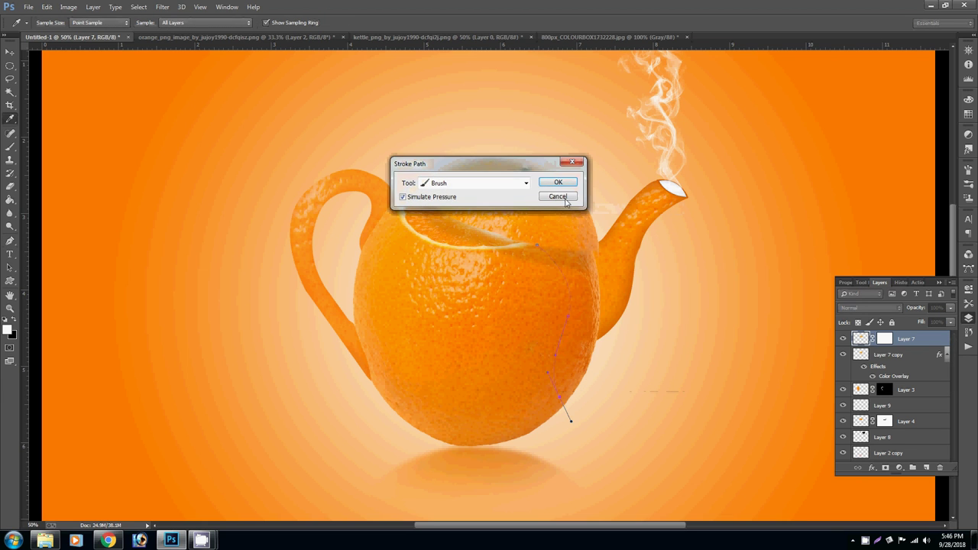
pyautogui.click(566, 201)
pyautogui.hotkey('ctrl', 'shift', 'n')
pyautogui.press('Return')
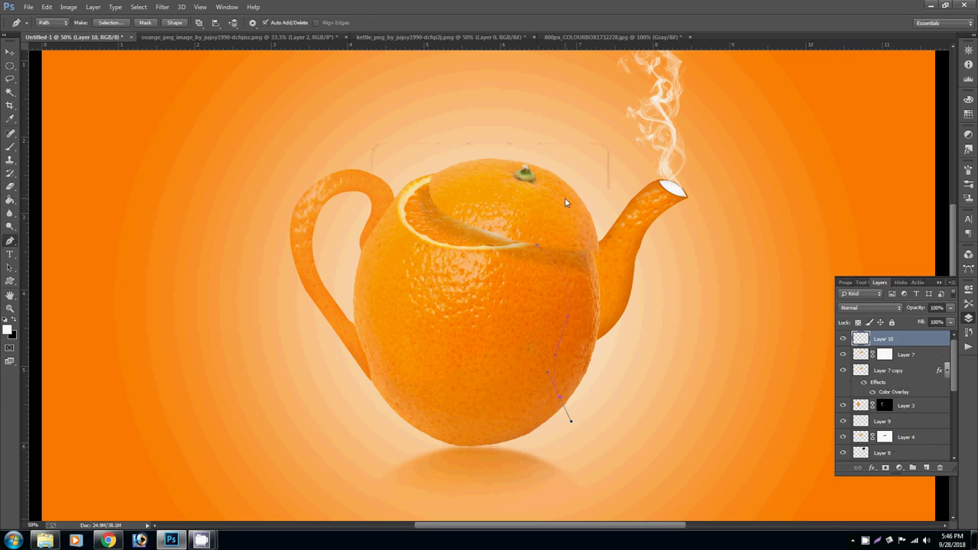
# Trial-stroke the side path in white with Simulate Pressure off, undoing the strokes
pyautogui.rightClick(571, 338)
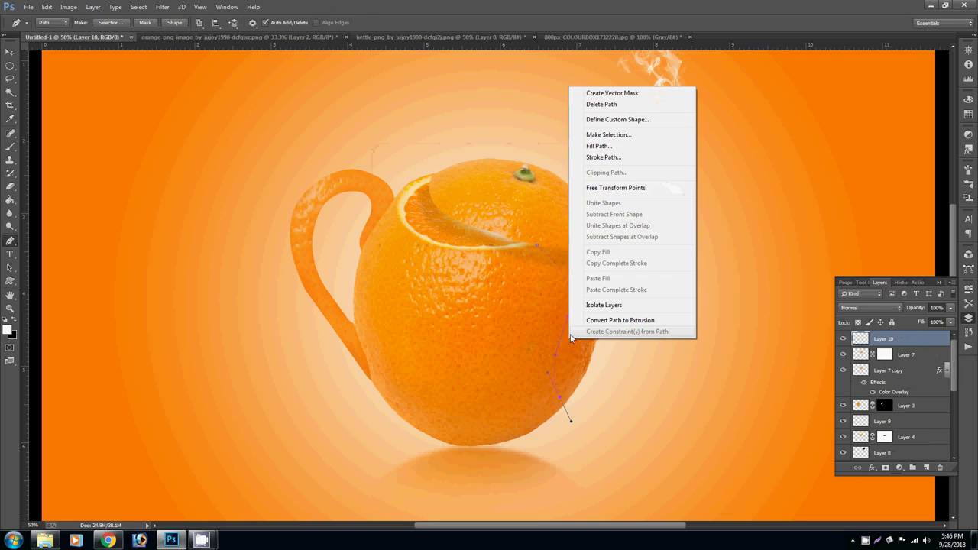
pyautogui.click(600, 157)
pyautogui.click(558, 182)
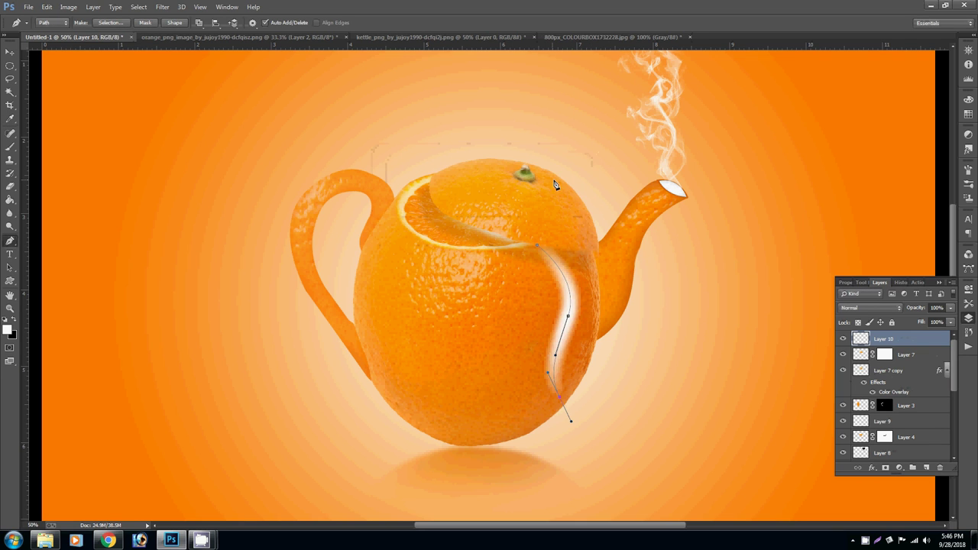
pyautogui.hotkey('ctrl', 'z')
pyautogui.rightClick(567, 339)
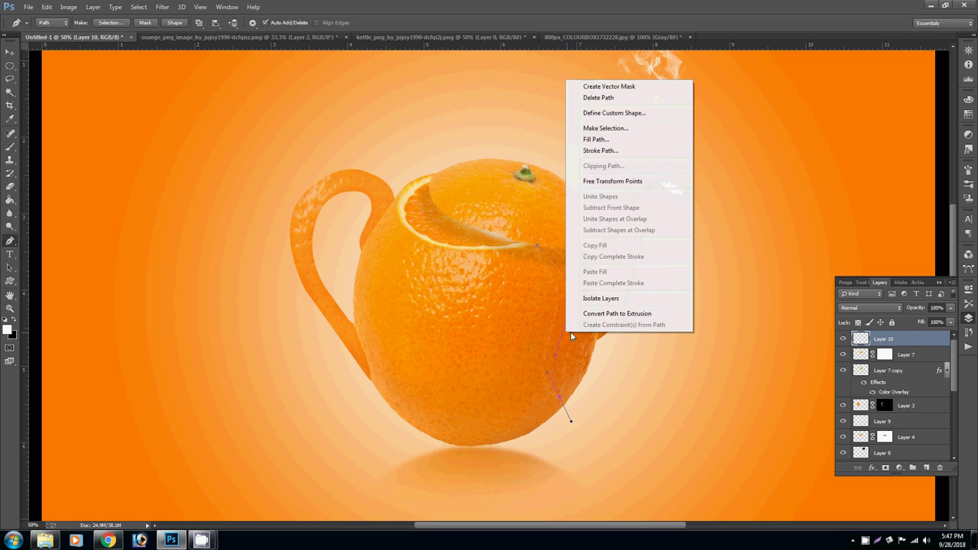
pyautogui.click(522, 215)
pyautogui.rightClick(565, 237)
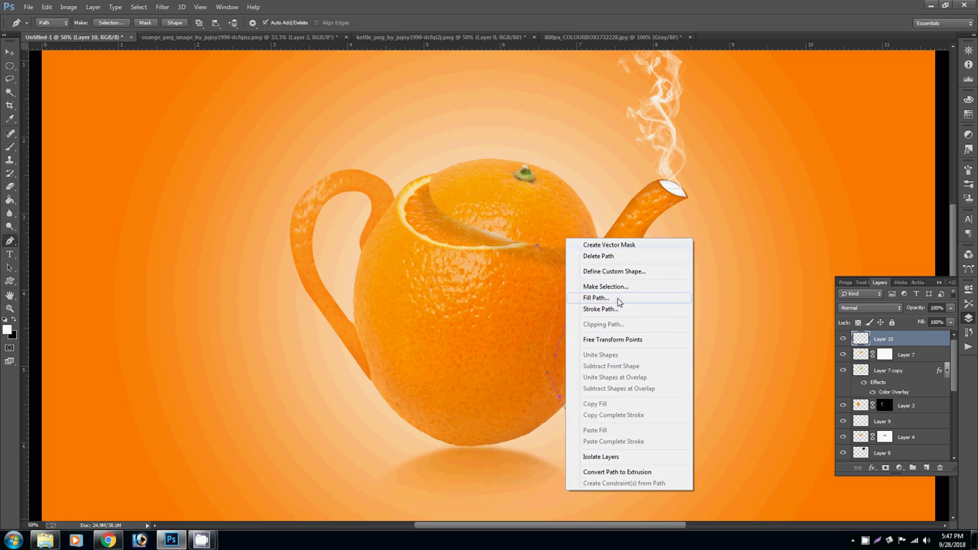
pyautogui.click(612, 310)
pyautogui.click(403, 197)
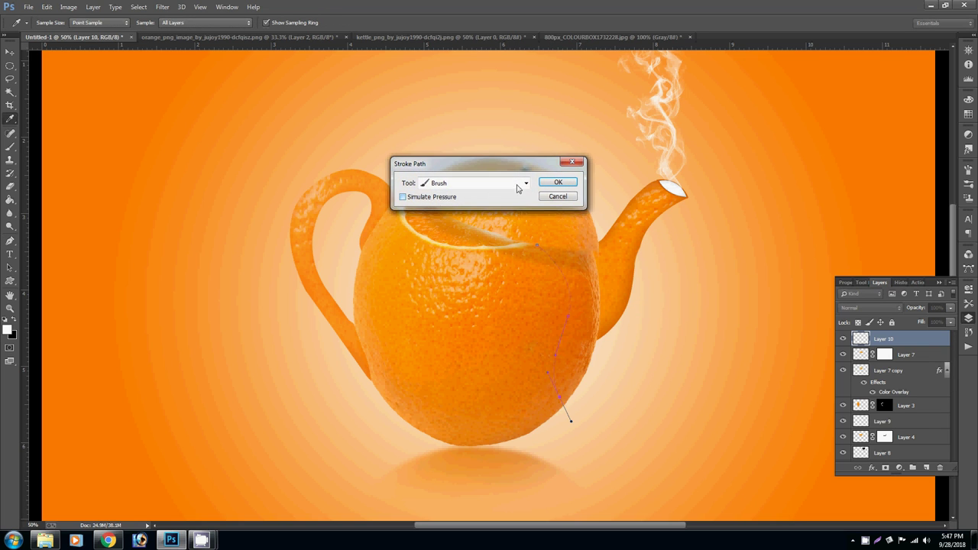
pyautogui.click(558, 182)
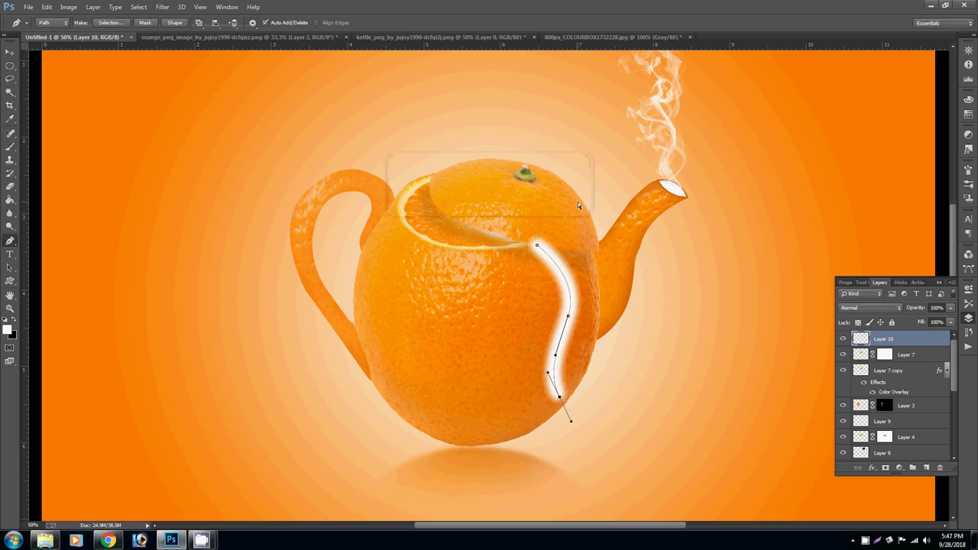
pyautogui.hotkey('ctrl', 'z')
pyautogui.rightClick(545, 282)
pyautogui.click(431, 183)
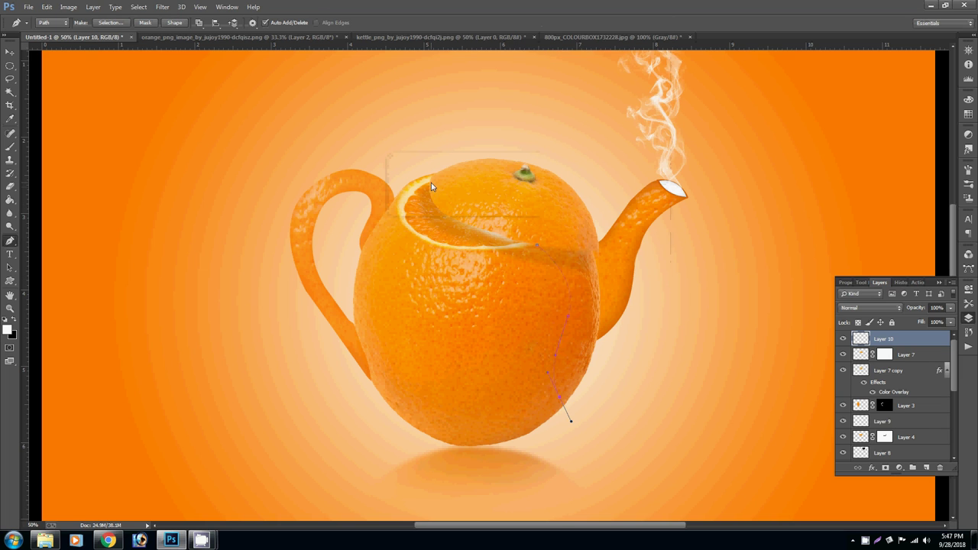
# Set the brush to a 13 px round preset
pyautogui.click(10, 147)
pyautogui.click(51, 24)
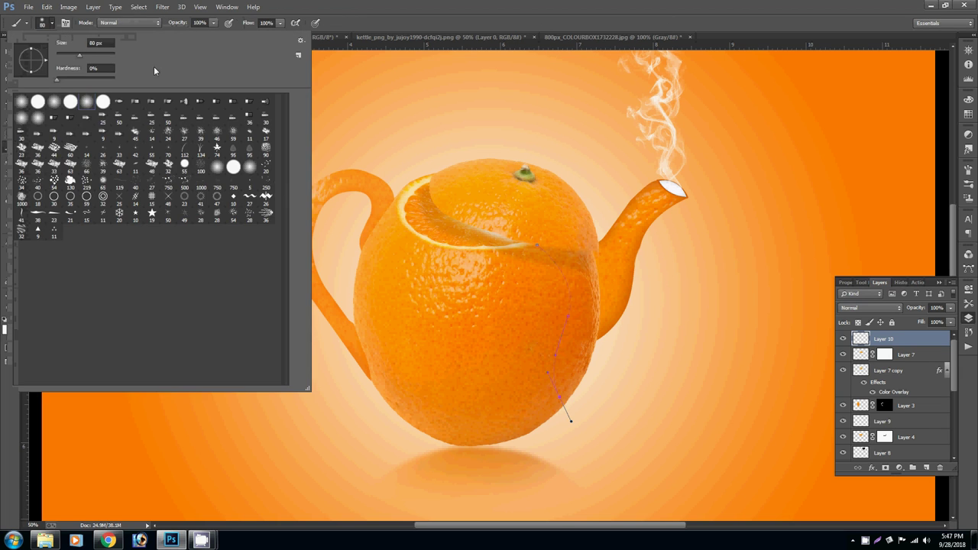
pyautogui.moveTo(64, 57); pyautogui.dragTo(59, 57)
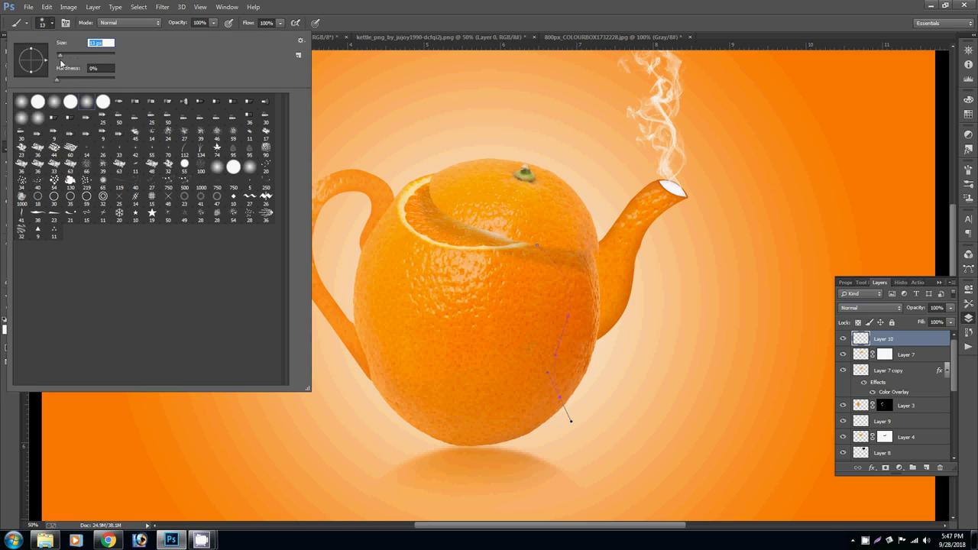
pyautogui.click(50, 106)
pyautogui.click(385, 98)
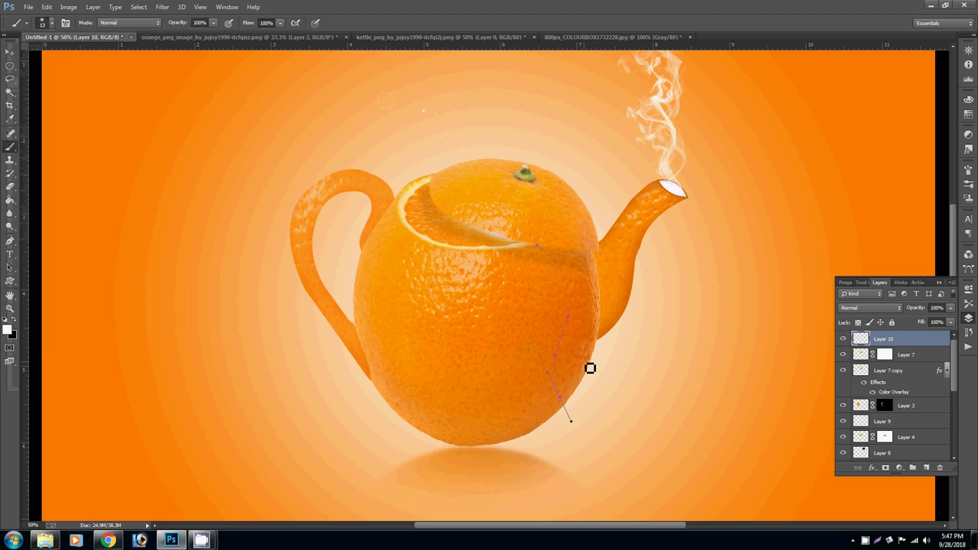
# Stroke the side path with the thin white brush and hide the path outline
pyautogui.rightClick(578, 373)
pyautogui.click(613, 178)
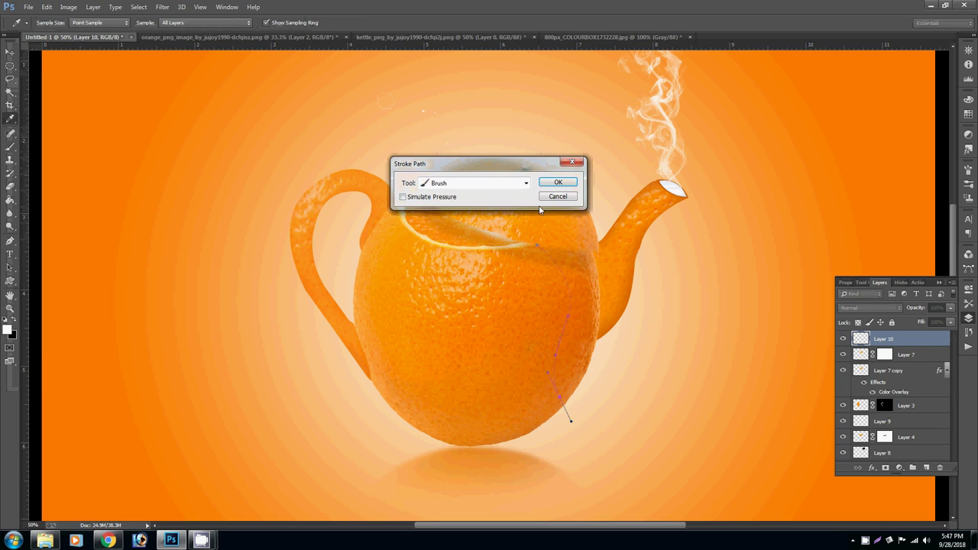
pyautogui.click(558, 182)
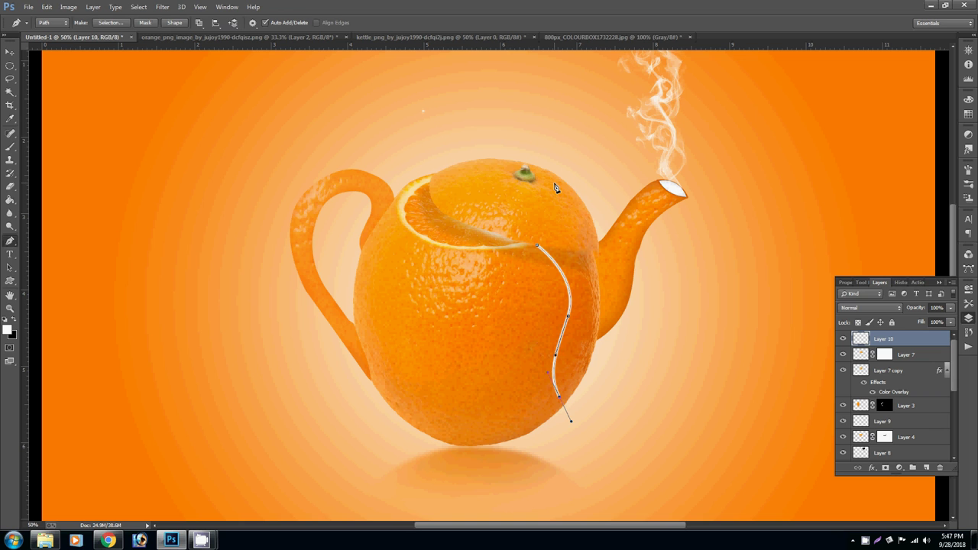
pyautogui.press('Return')
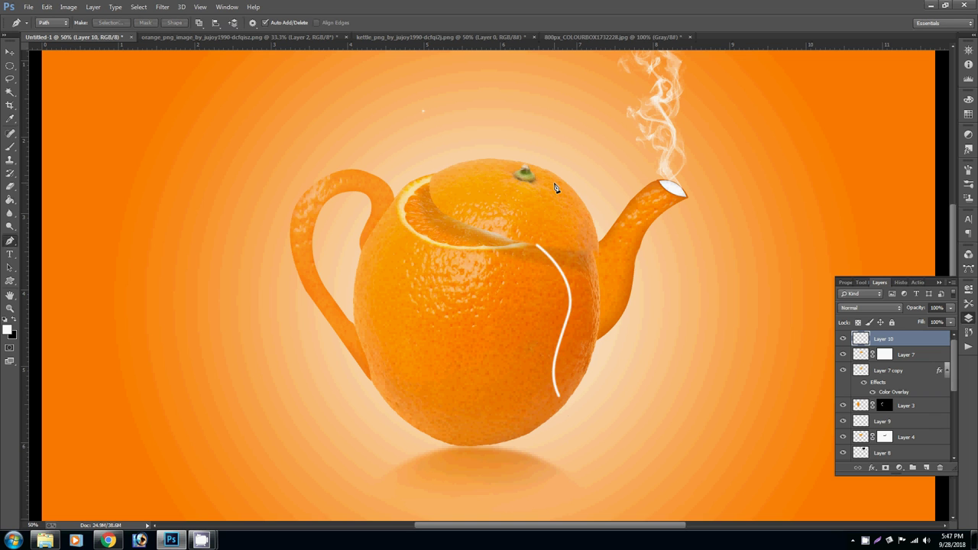
pyautogui.click(591, 375)
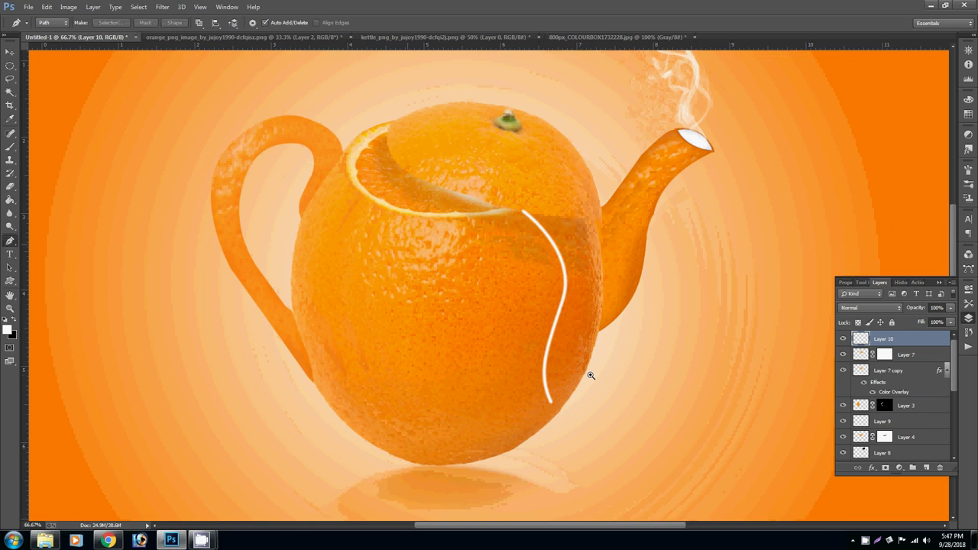
# Enlarge the white string with Free Transform and move it up-left to meet the lid's rim
pyautogui.hotkey('ctrl', 't')
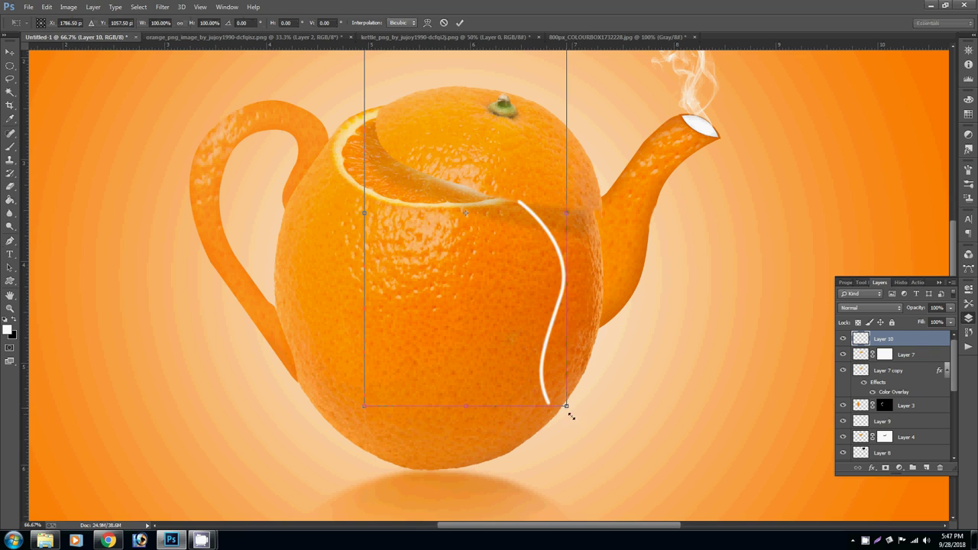
pyautogui.moveTo(571, 416); pyautogui.dragTo(587, 440)
pyautogui.press('Return')
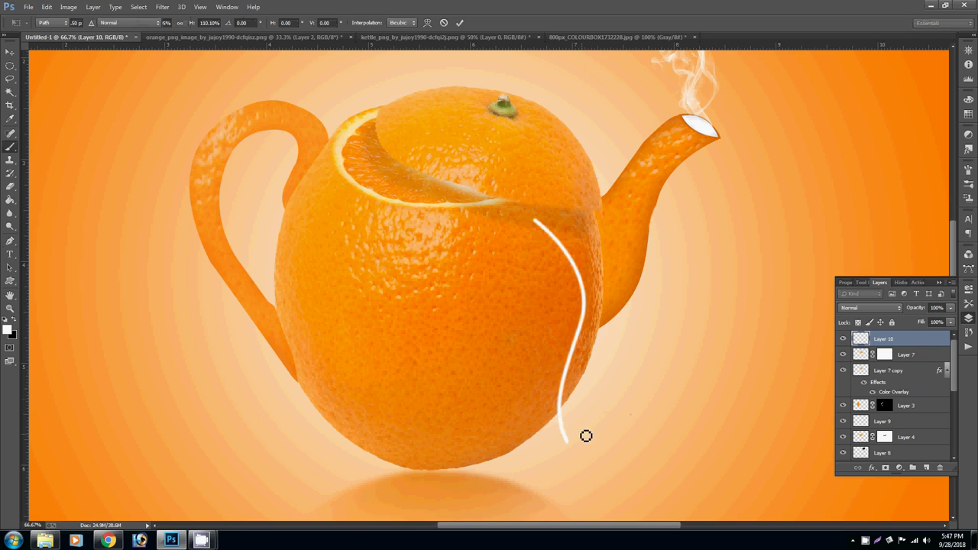
pyautogui.press('v')
pyautogui.moveTo(574, 362); pyautogui.dragTo(558, 348)
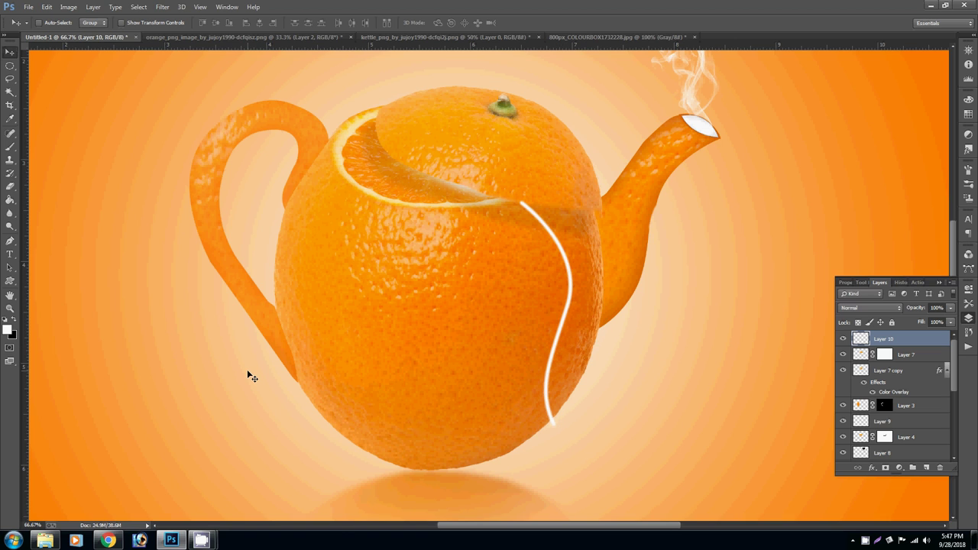
# Switch to the shape tools and list the available shape kinds
pyautogui.press('m')
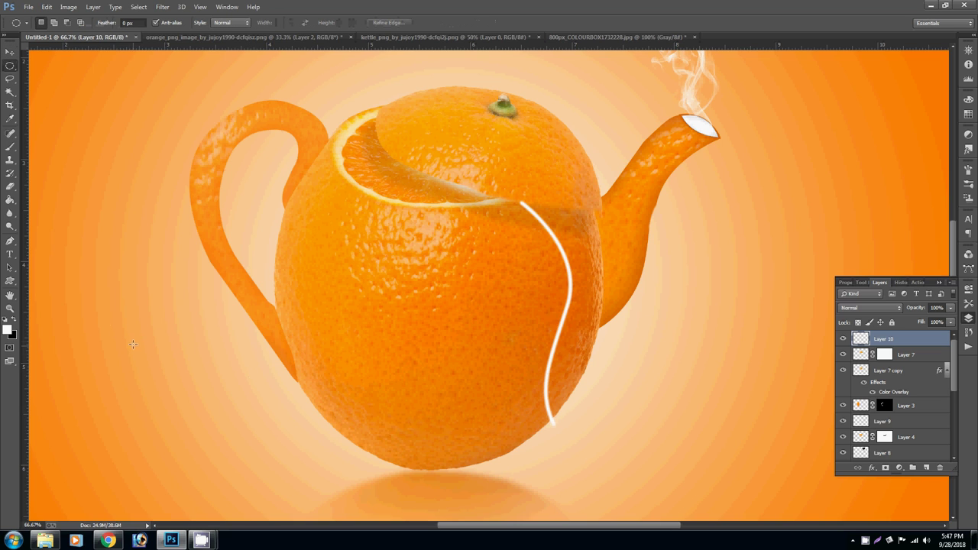
pyautogui.click(10, 281)
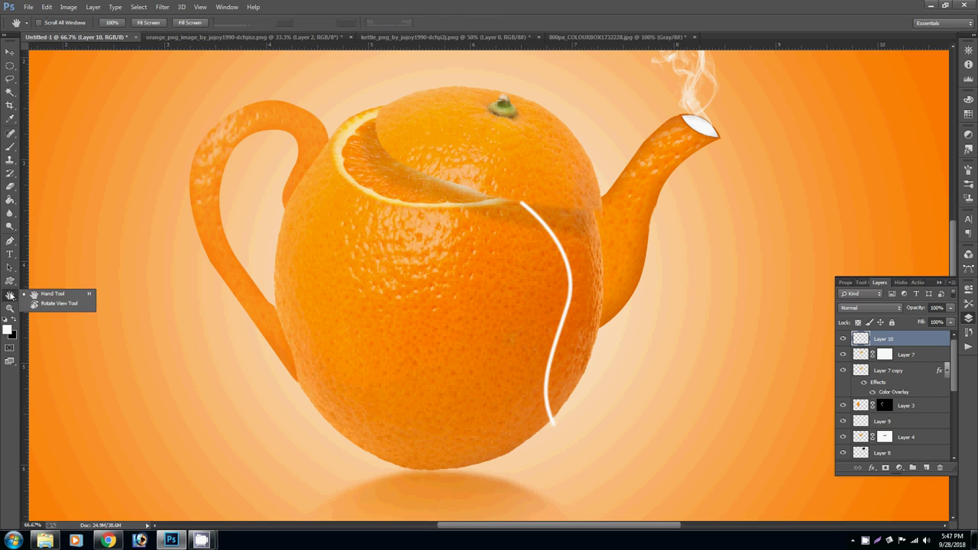
pyautogui.rightClick(10, 281)
# Draw a small rounded square and fill it with white on a new layer
pyautogui.click(59, 289)
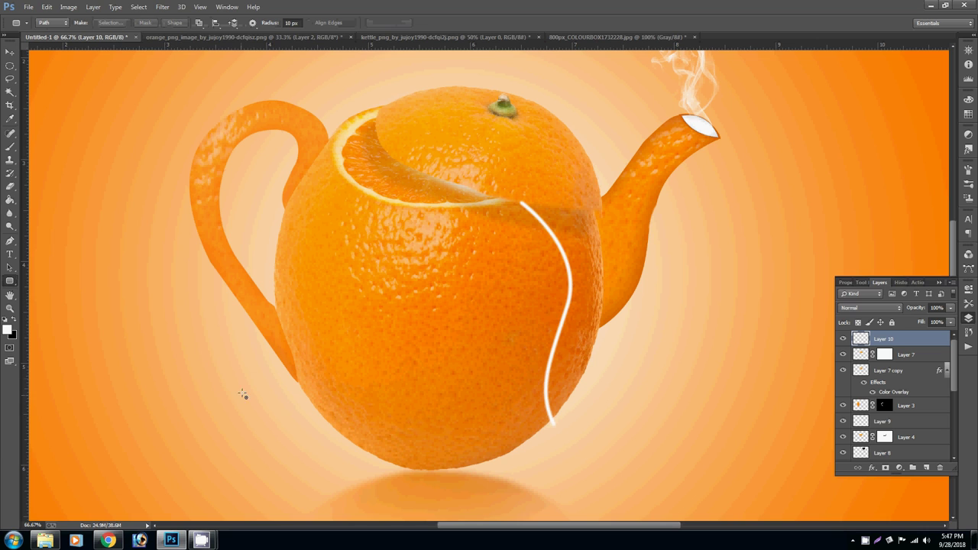
pyautogui.moveTo(204, 358)
pyautogui.mouseDown()
pyautogui.moveTo(273, 399)
pyautogui.moveTo(264, 415)
pyautogui.mouseUp()
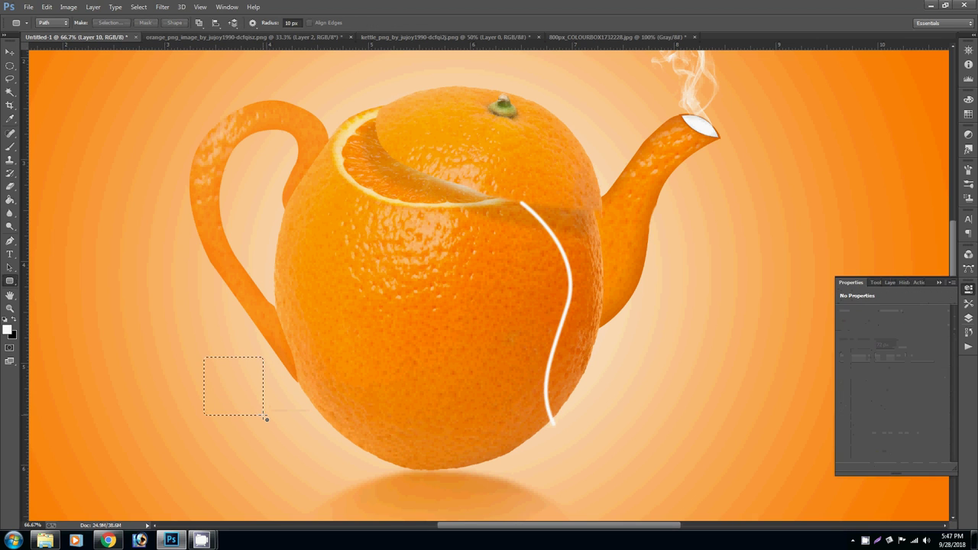
pyautogui.hotkey('ctrl', 'Return')
pyautogui.hotkey('ctrl', 'shift', 'n')
pyautogui.press('Return')
pyautogui.press('g')
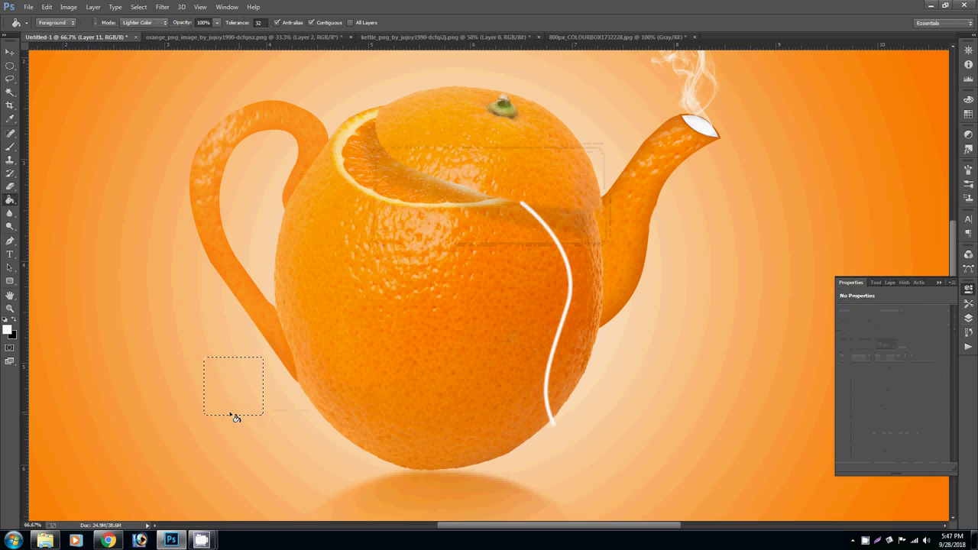
pyautogui.click(217, 375)
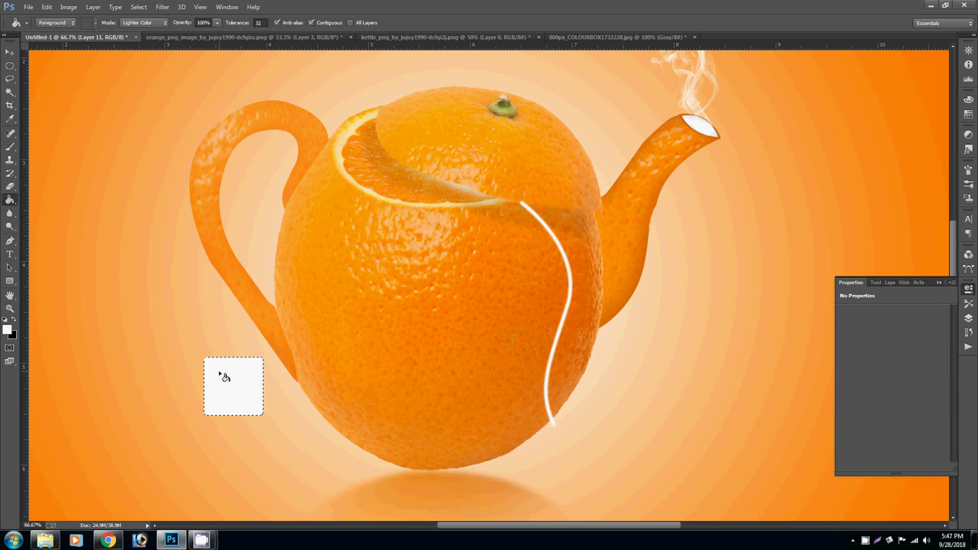
# Move the white tag to the string's lower end and warp its corners into a curved shape
pyautogui.press('v')
pyautogui.moveTo(224, 388); pyautogui.dragTo(548, 454)
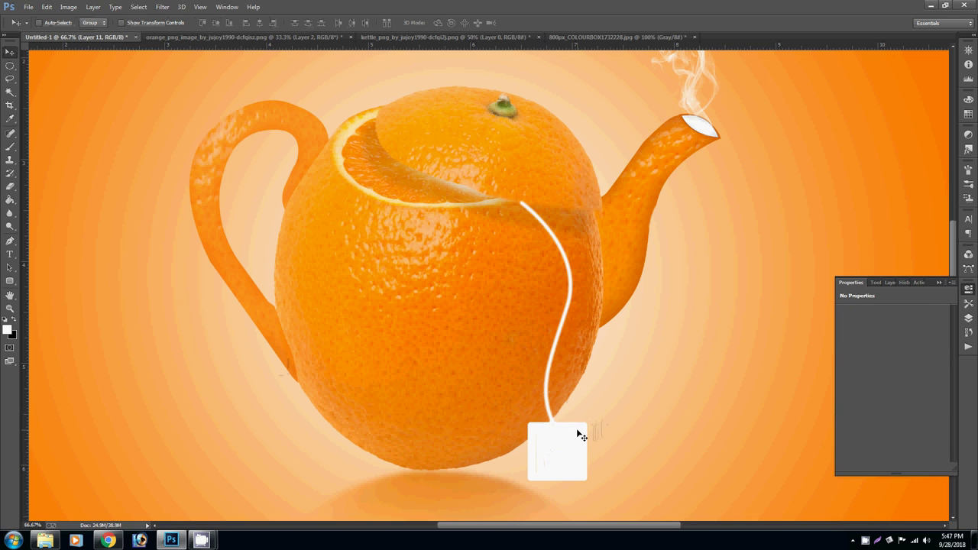
pyautogui.hotkey('ctrl', 't')
pyautogui.rightClick(577, 433)
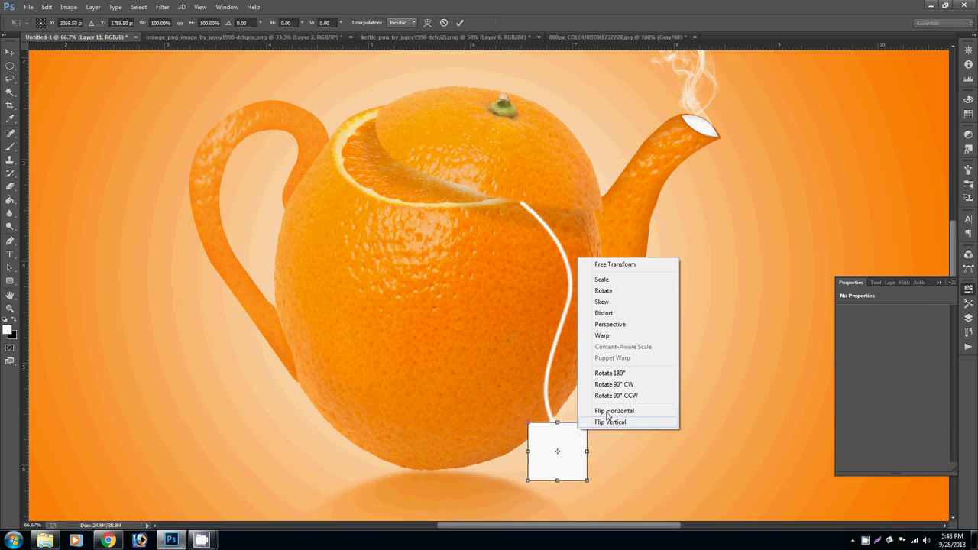
pyautogui.click(603, 335)
pyautogui.moveTo(529, 423); pyautogui.dragTo(591, 422)
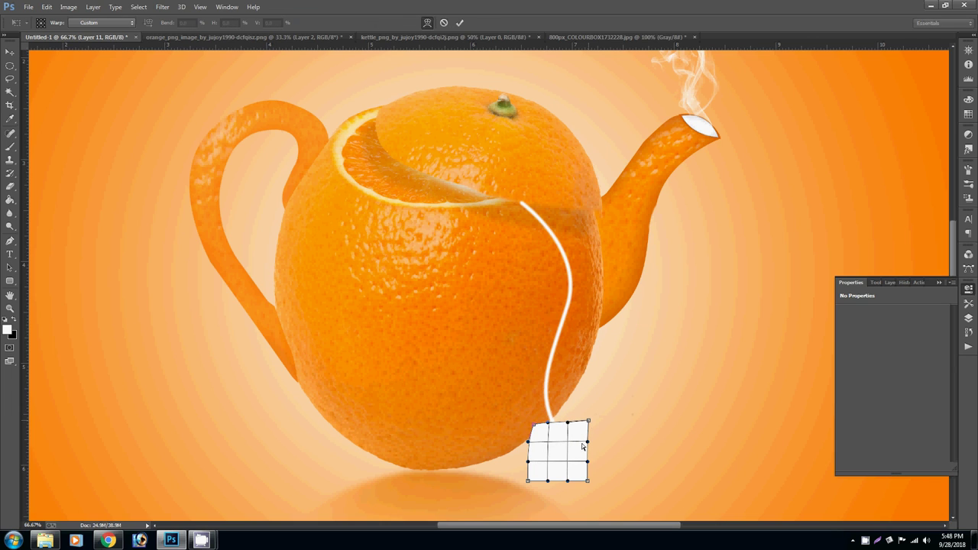
pyautogui.moveTo(589, 482); pyautogui.dragTo(586, 469)
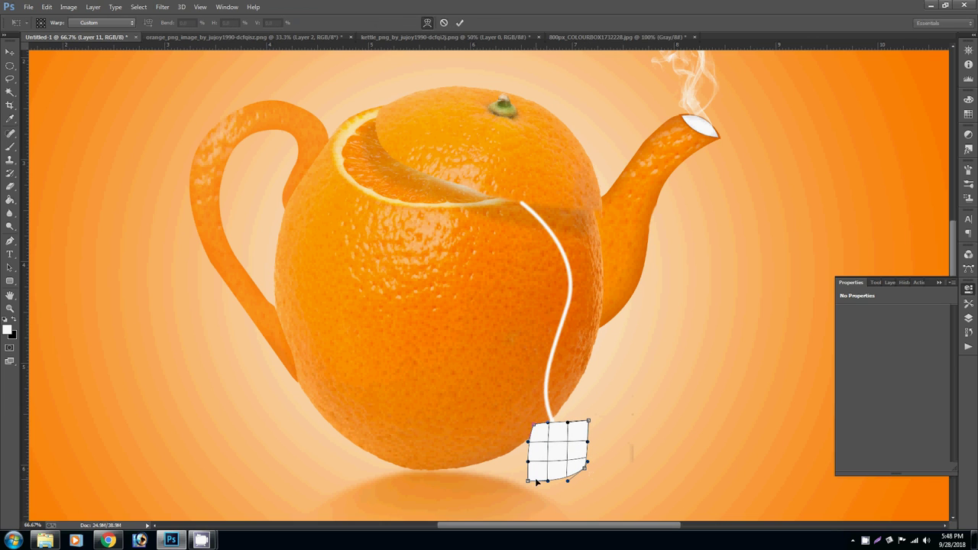
pyautogui.moveTo(529, 482); pyautogui.dragTo(532, 478)
pyautogui.press('Return')
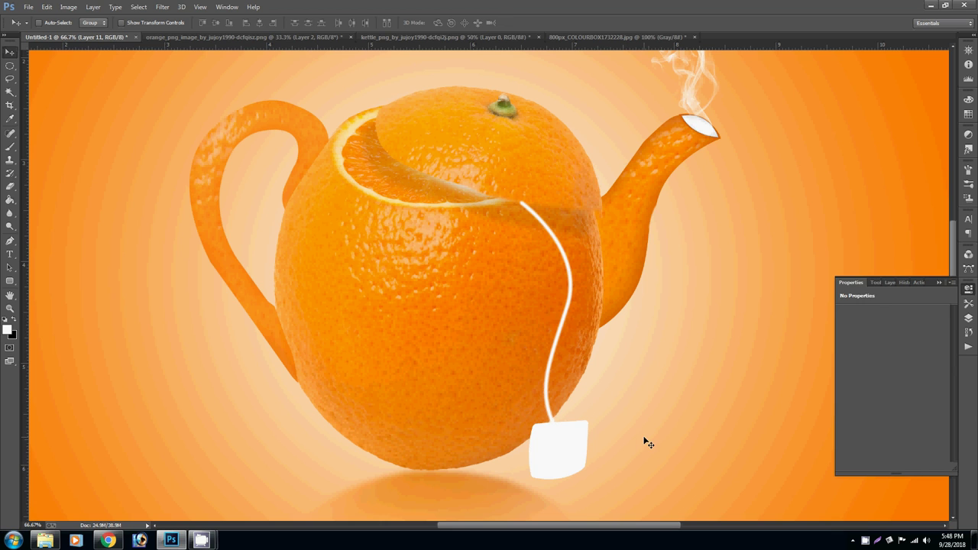
pyautogui.press('F7')
# Give the tea tag layer a dark brown #552b00 Color Overlay
pyautogui.click(872, 468)
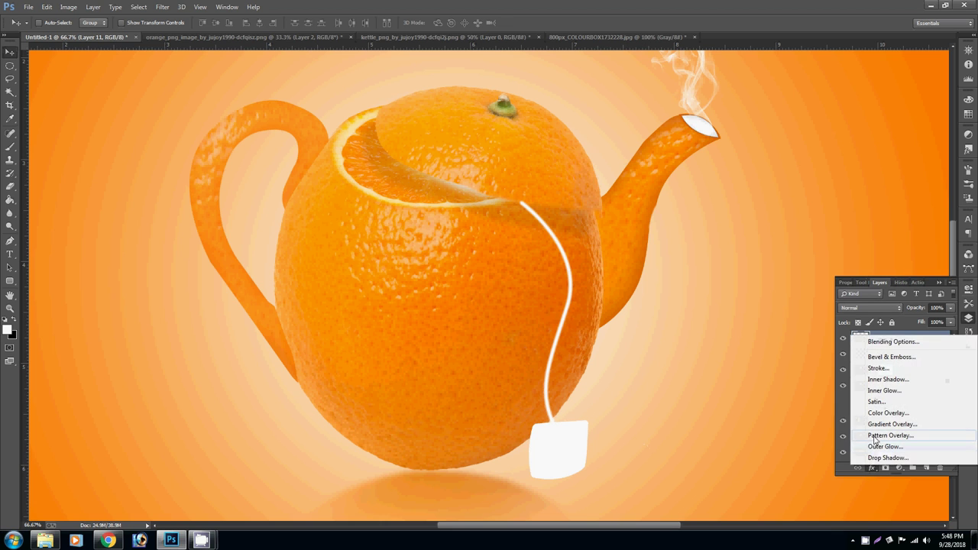
pyautogui.click(874, 417)
pyautogui.click(811, 343)
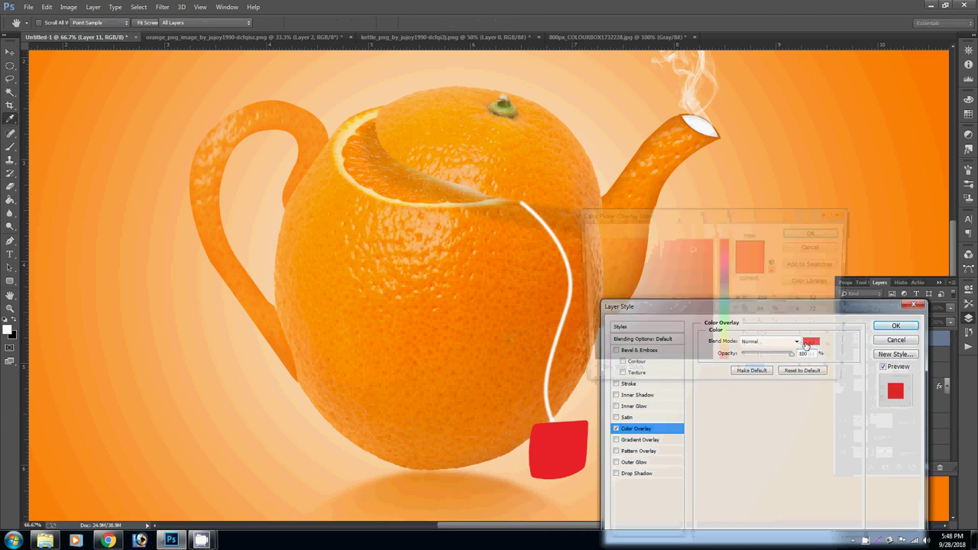
pyautogui.click(468, 368)
pyautogui.click(711, 325)
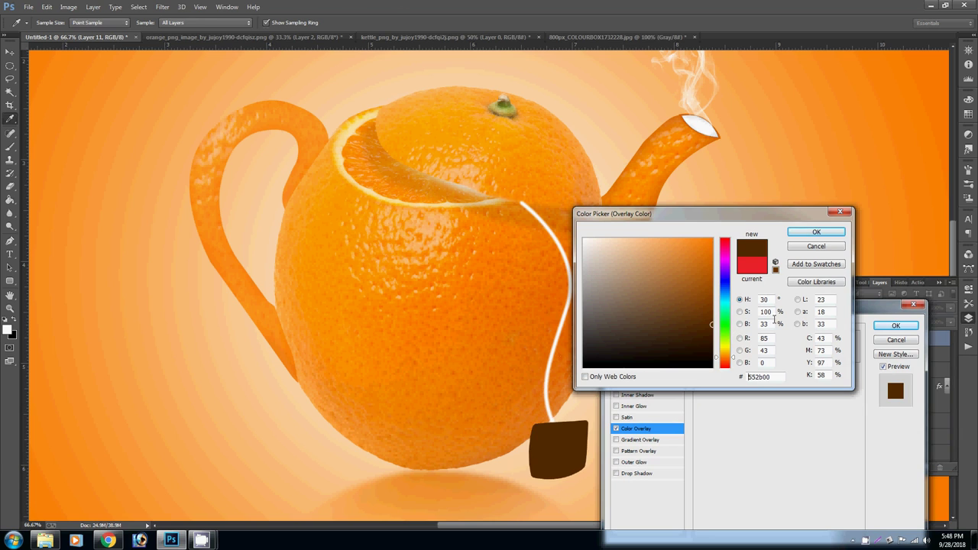
pyautogui.click(818, 232)
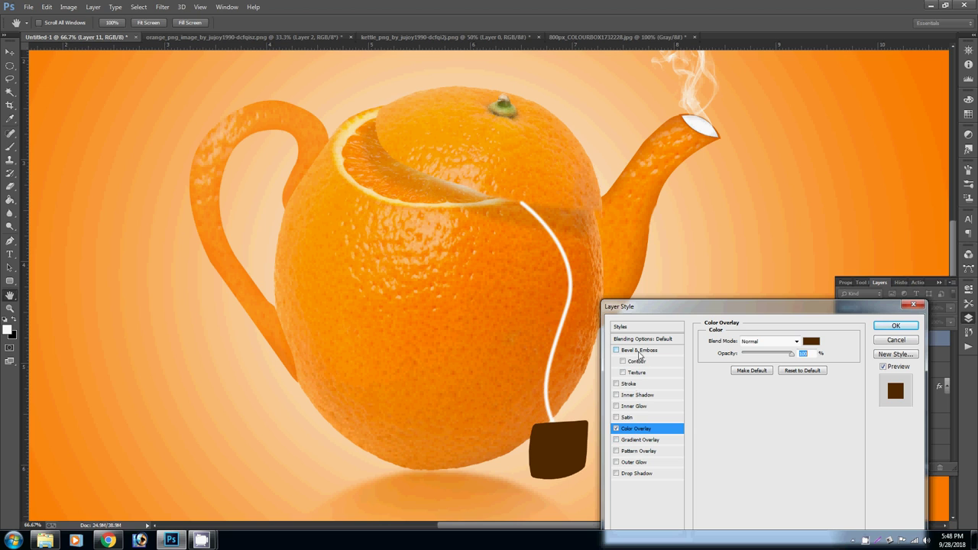
# Add a faint drop shadow to the tag with Distance 19 px
pyautogui.click(639, 474)
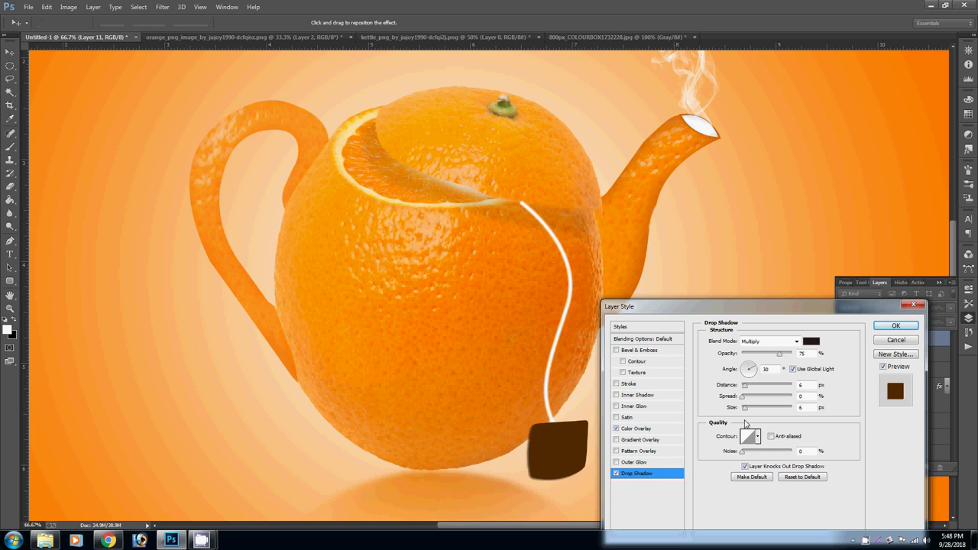
pyautogui.moveTo(746, 385); pyautogui.dragTo(753, 387)
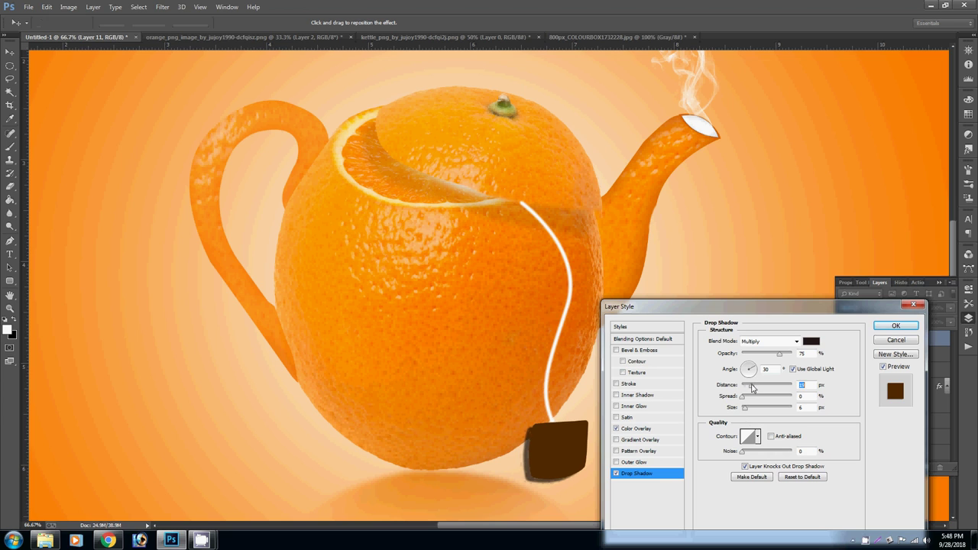
pyautogui.moveTo(779, 353); pyautogui.dragTo(750, 355)
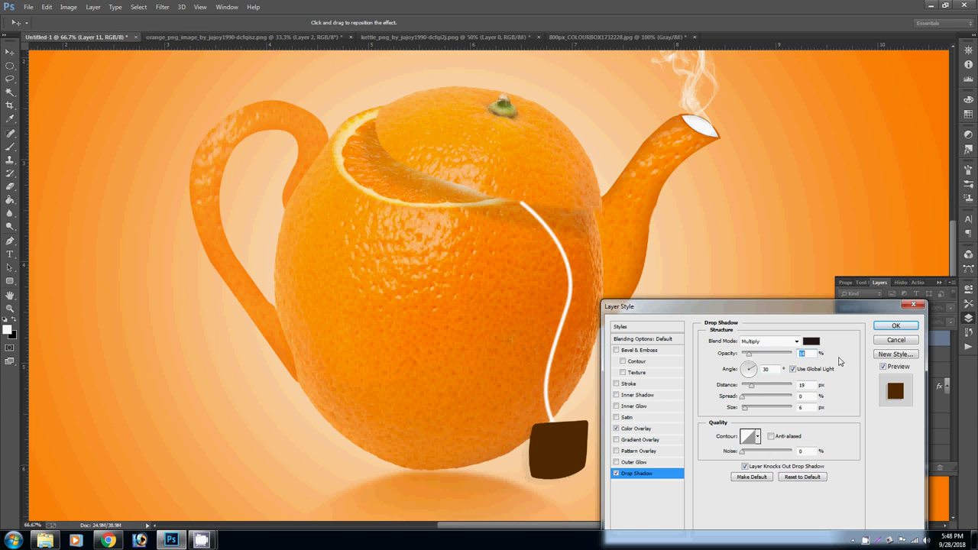
pyautogui.click(889, 337)
# Duplicate the white string Layer 10 and offset the copy slightly left
pyautogui.rightClick(549, 401)
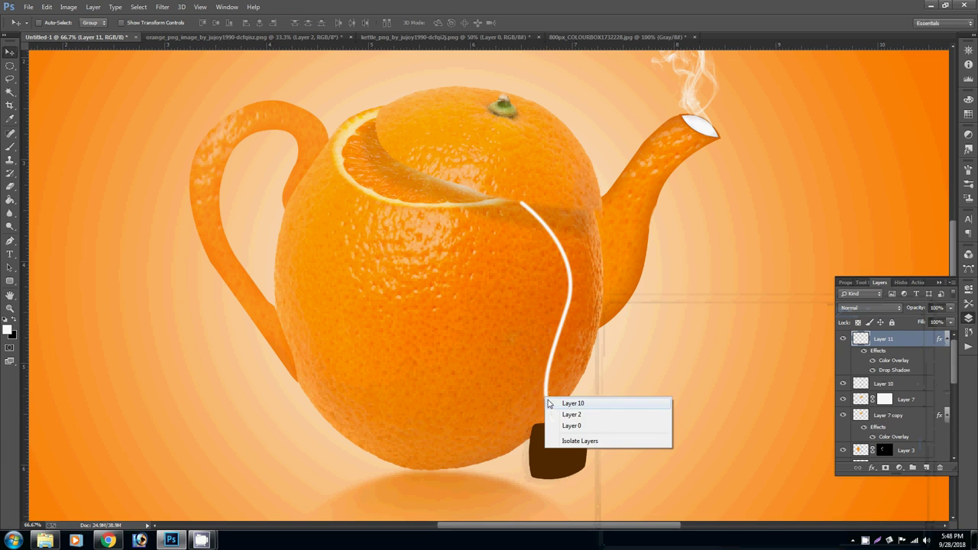
pyautogui.click(554, 412)
pyautogui.rightClick(552, 404)
pyautogui.click(558, 411)
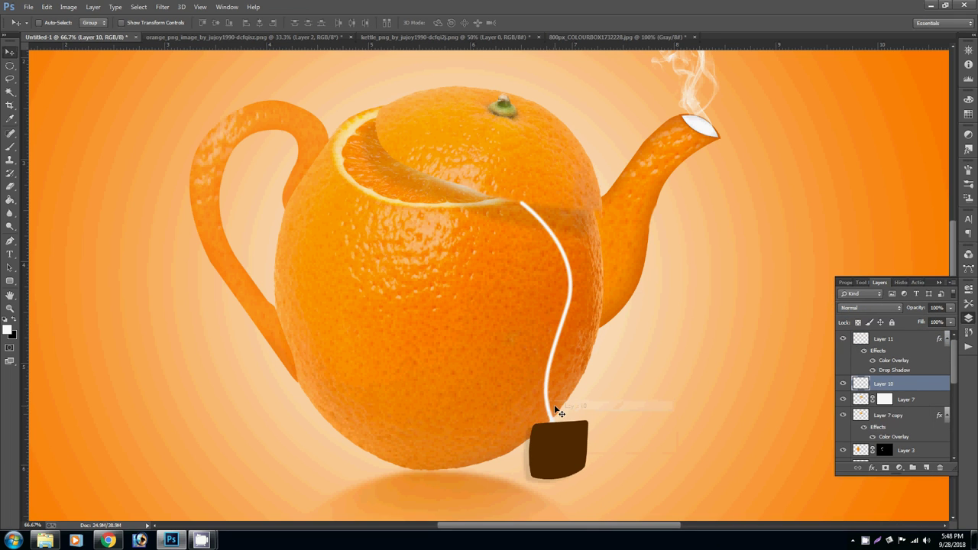
pyautogui.hotkey('ctrl', 'j')
pyautogui.moveTo(549, 404); pyautogui.dragTo(522, 404)
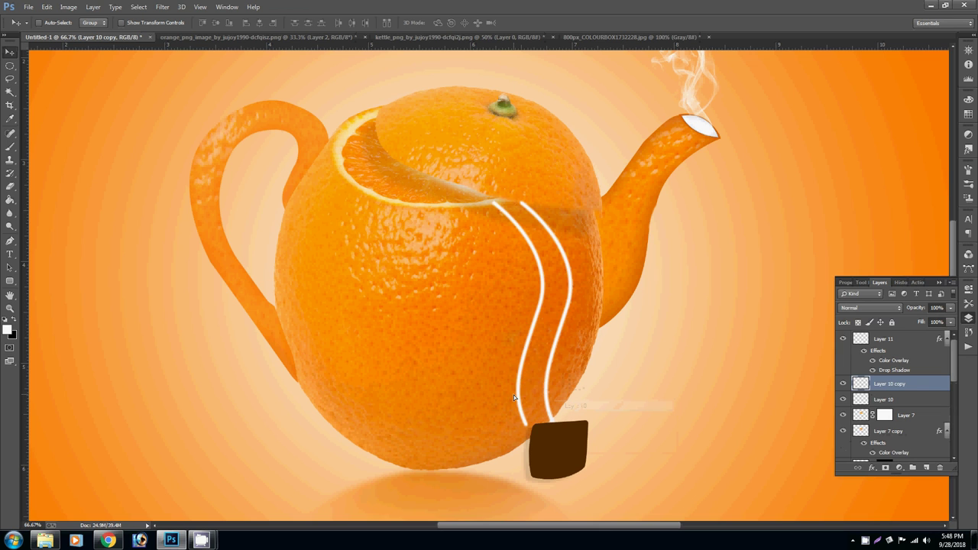
# Give the duplicate string a black Color Overlay
pyautogui.click(872, 468)
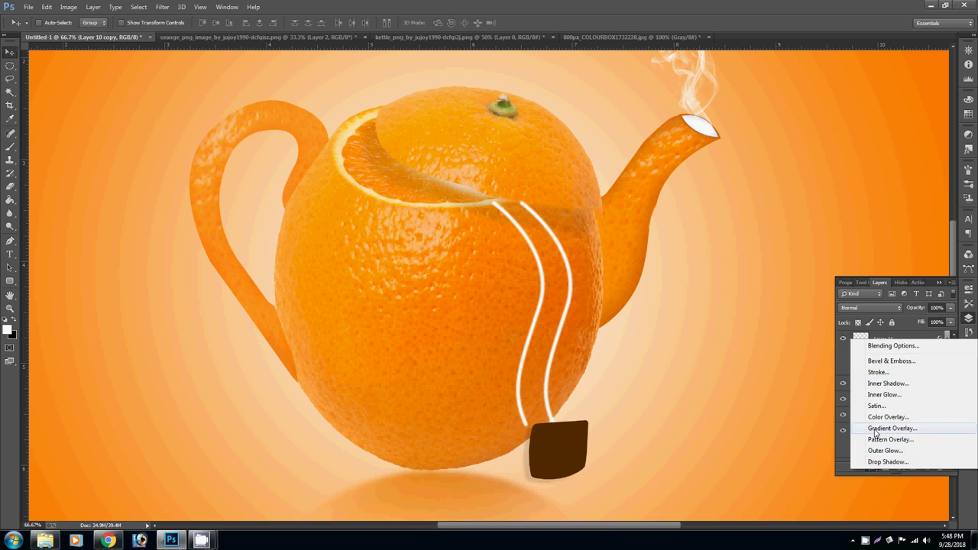
pyautogui.click(879, 418)
pyautogui.click(811, 341)
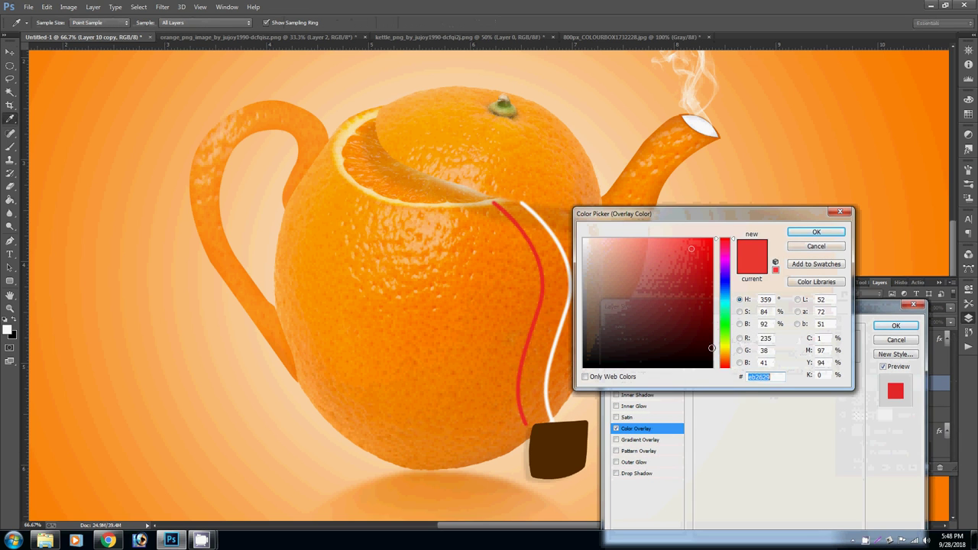
pyautogui.doubleClick(764, 324)
pyautogui.write('000000')
pyautogui.click(816, 232)
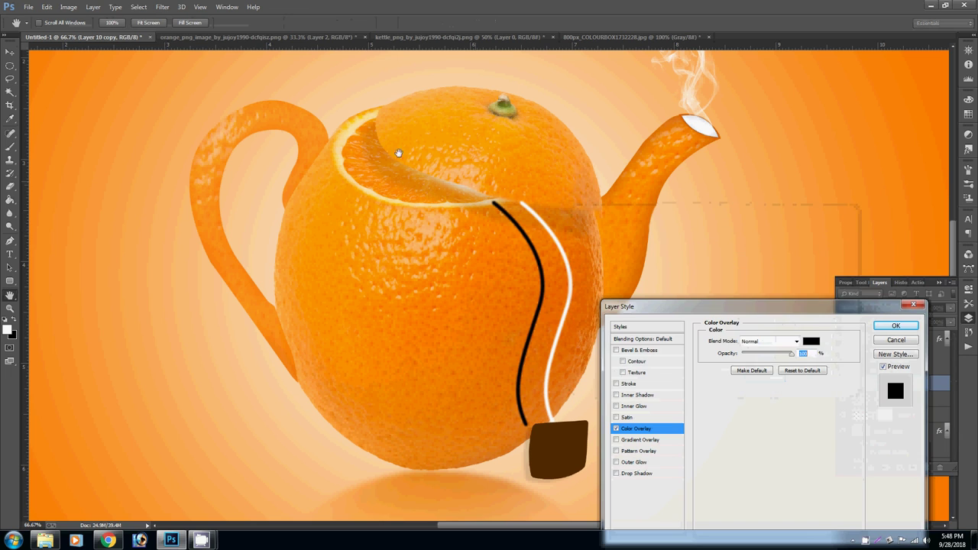
pyautogui.click(161, 11)
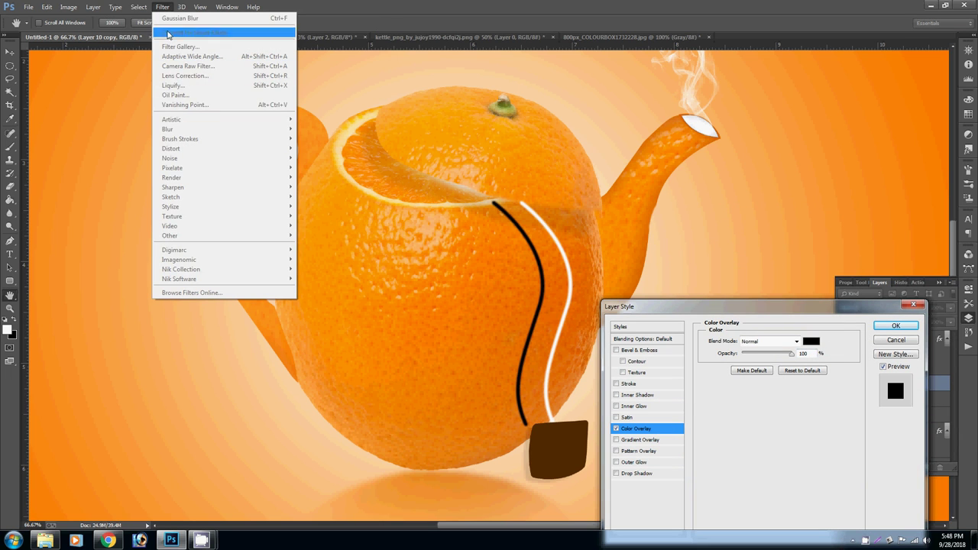
pyautogui.click(896, 326)
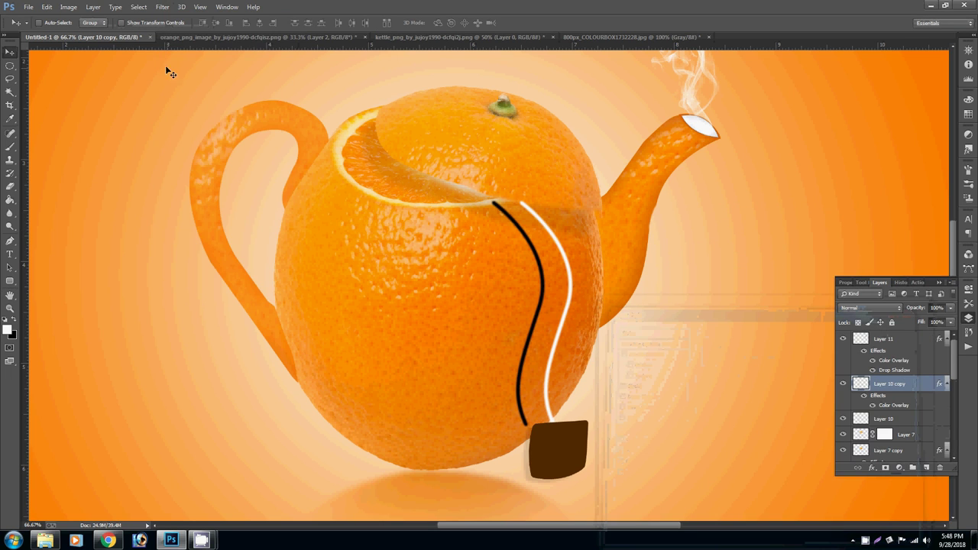
# Soften the black copy with Gaussian Blur and lower its opacity to about 25%
pyautogui.click(162, 7)
pyautogui.moveTo(225, 129)
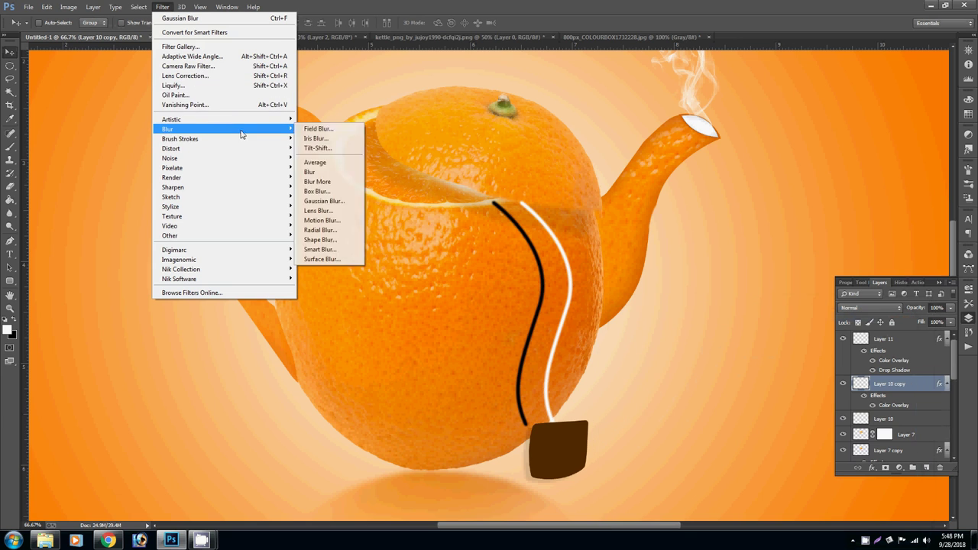
pyautogui.click(347, 201)
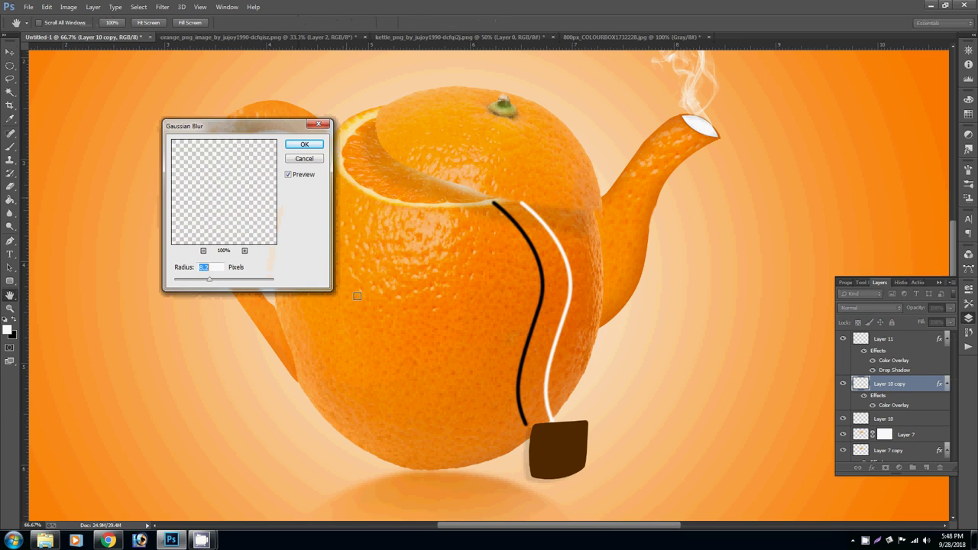
pyautogui.moveTo(260, 282); pyautogui.dragTo(209, 282)
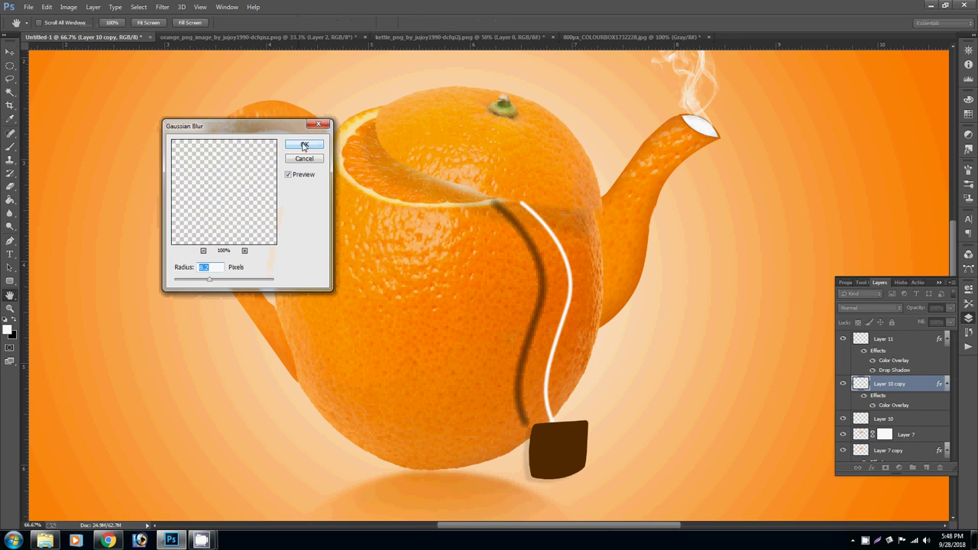
pyautogui.click(305, 145)
pyautogui.click(950, 309)
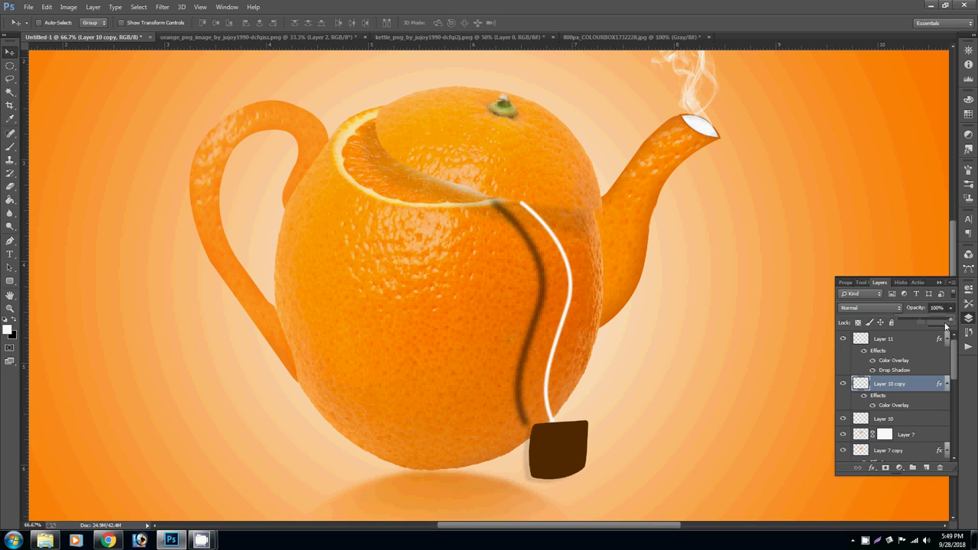
pyautogui.moveTo(946, 326); pyautogui.dragTo(901, 322)
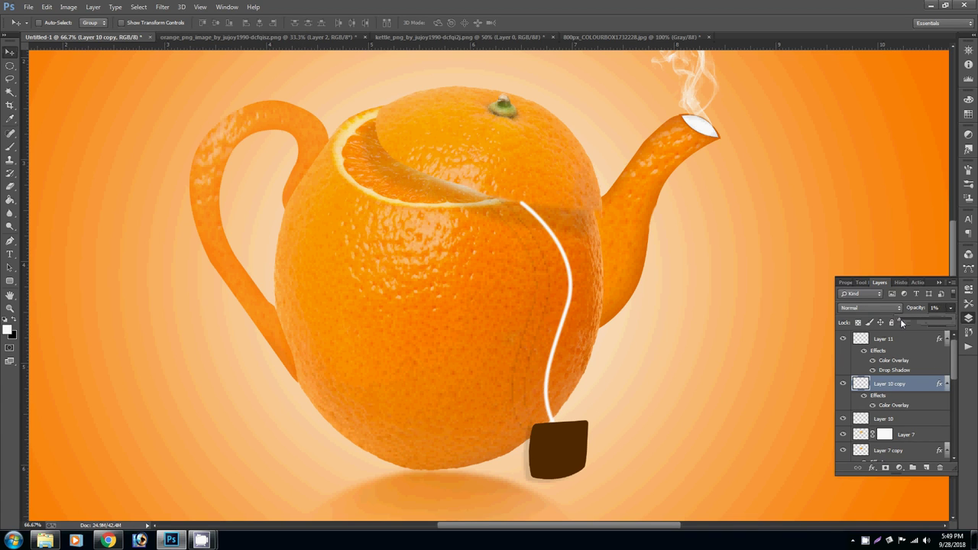
pyautogui.moveTo(910, 322); pyautogui.dragTo(912, 322)
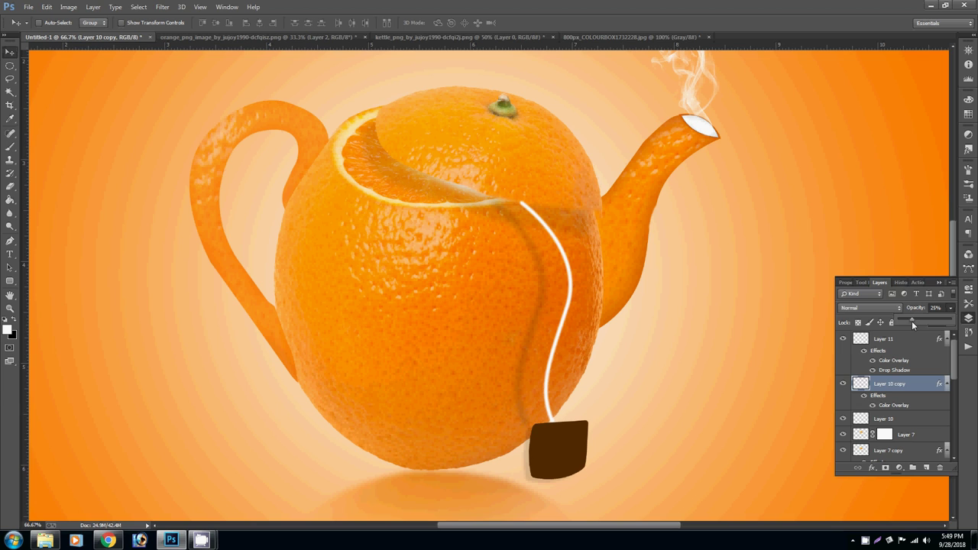
pyautogui.moveTo(524, 362); pyautogui.dragTo(527, 360)
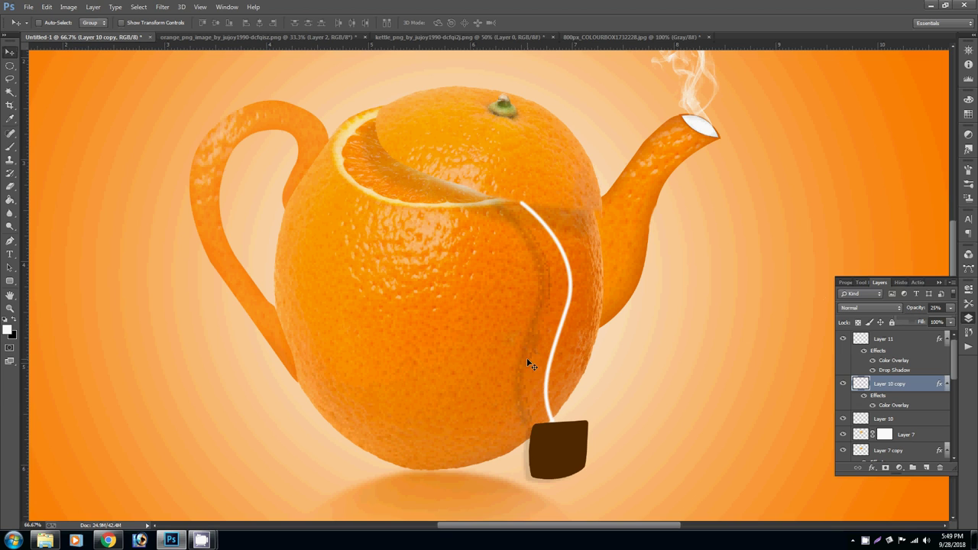
# Type 10 pt uppercase 'TEA' on the tea-bag tag and position it
pyautogui.press('t')
pyautogui.click(549, 449)
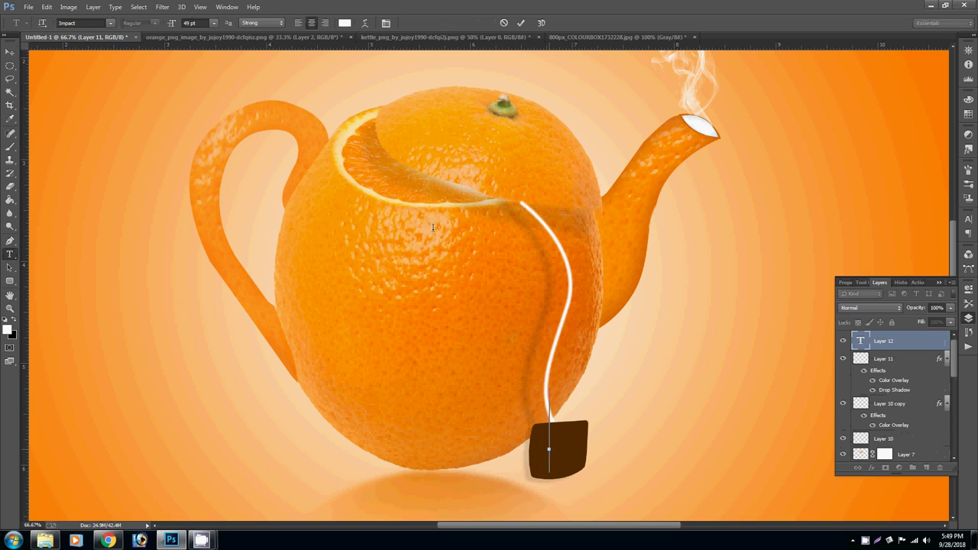
pyautogui.click(199, 22)
pyautogui.write('10')
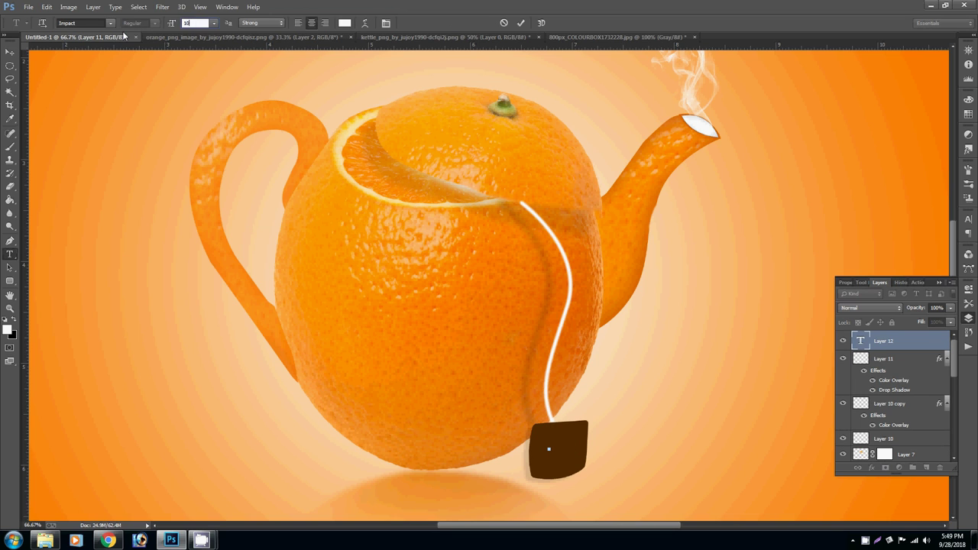
pyautogui.press('Return')
pyautogui.write('tea')
pyautogui.press('BackSpace')
pyautogui.press('BackSpace')
pyautogui.press('BackSpace')
pyautogui.write('TEA')
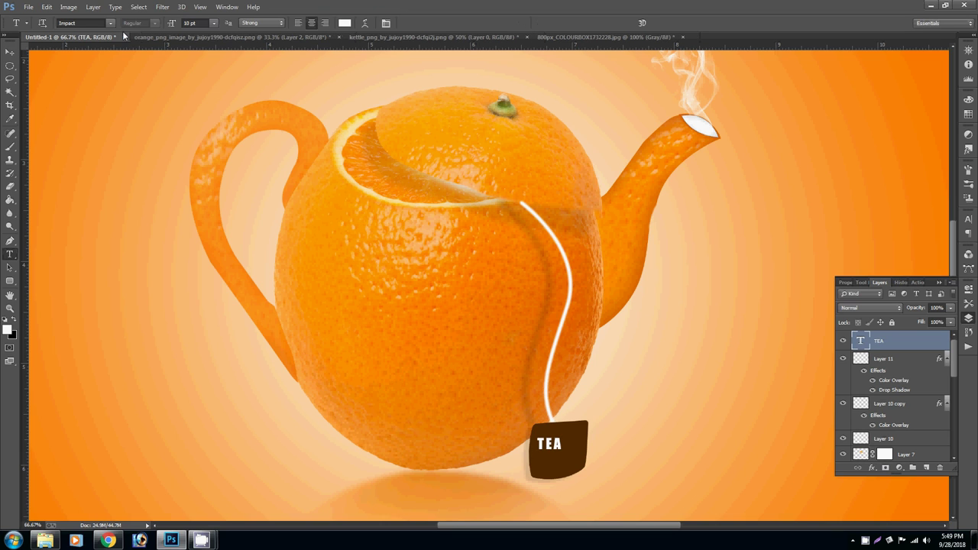
pyautogui.click(10, 51)
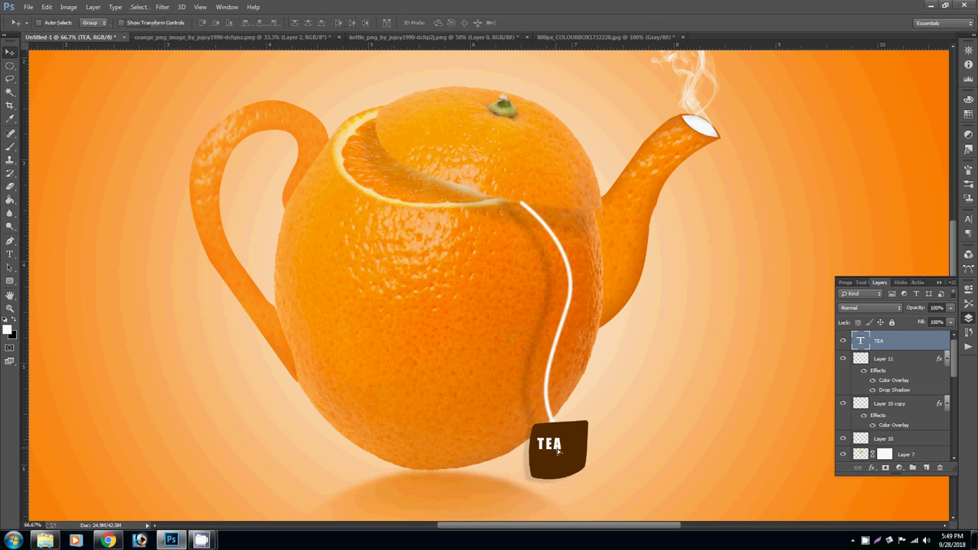
pyautogui.moveTo(556, 448); pyautogui.dragTo(578, 457)
# Enlarge the TEA text and tilt it about -4.77° to match the tag
pyautogui.hotkey('ctrl', 't')
pyautogui.press('Return')
pyautogui.press('Down')
pyautogui.press('Down')
pyautogui.press('Down')
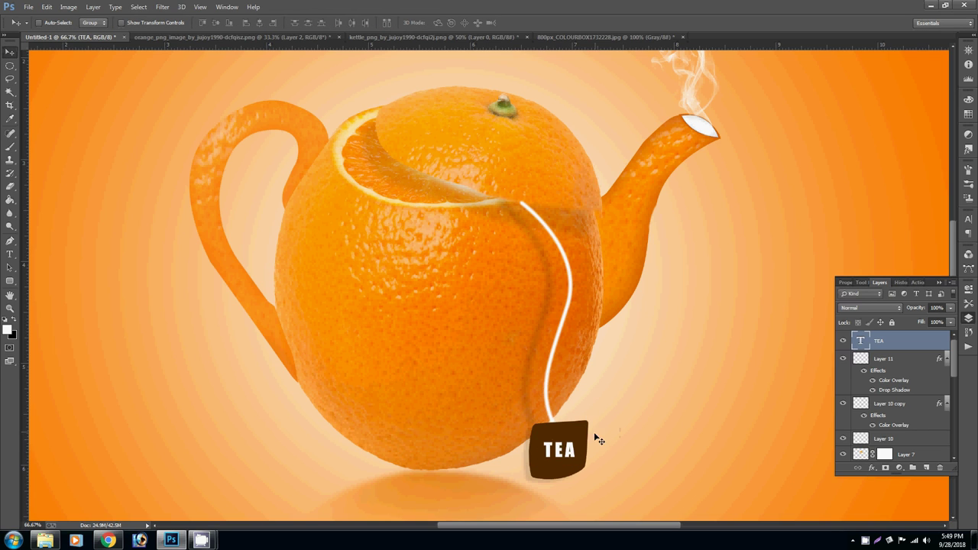
pyautogui.hotkey('ctrl', 't')
pyautogui.moveTo(591, 436); pyautogui.dragTo(590, 432)
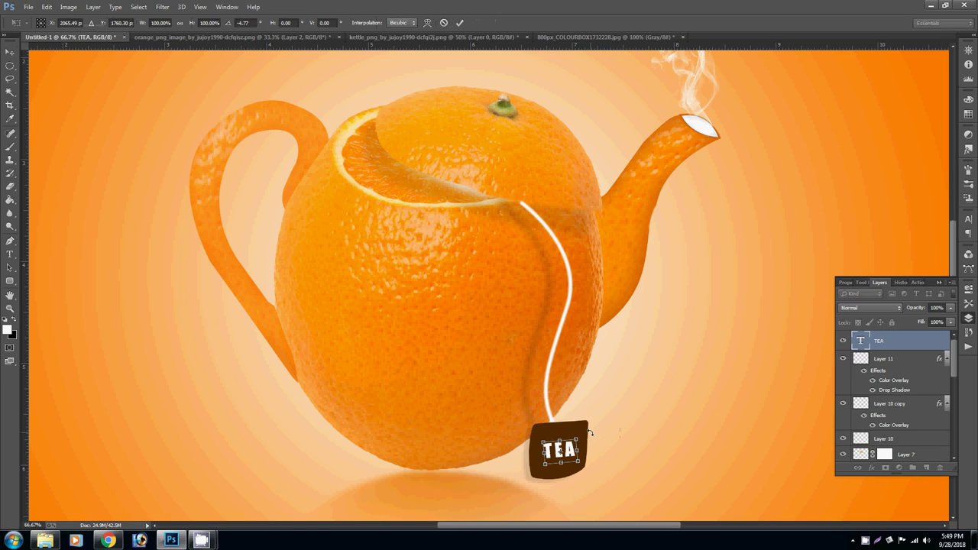
pyautogui.press('Return')
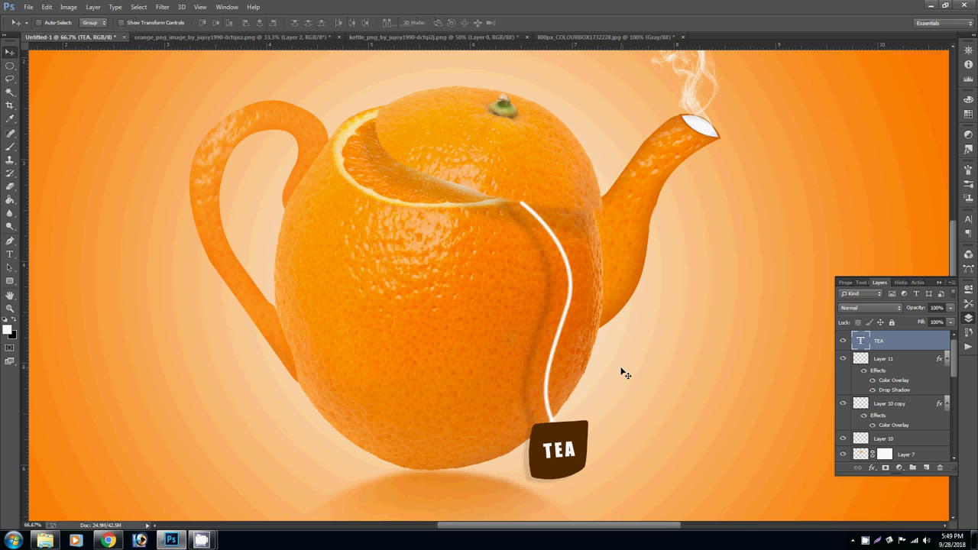
# Erase stray parts of the shadow string layer with a resized brush
pyautogui.press('e')
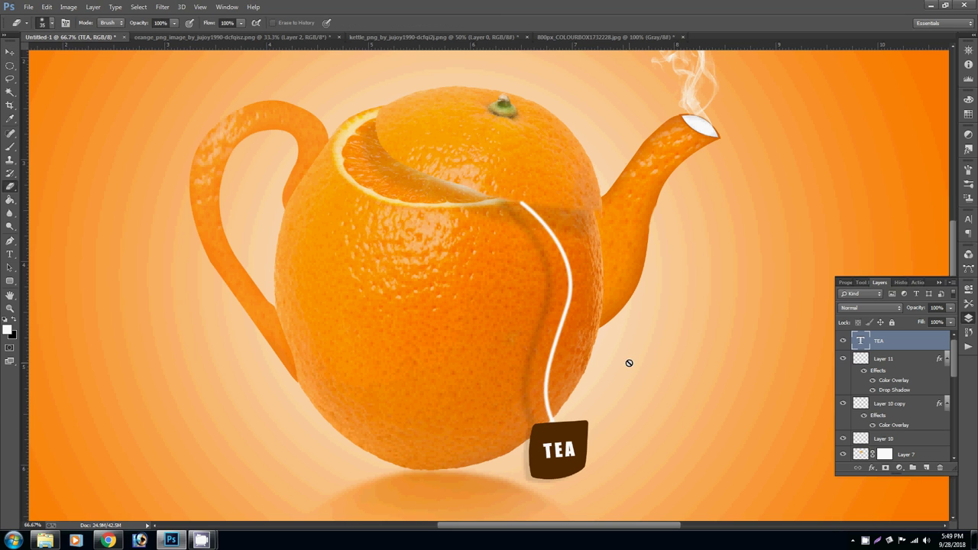
pyautogui.press('v')
pyautogui.rightClick(533, 352)
pyautogui.click(548, 357)
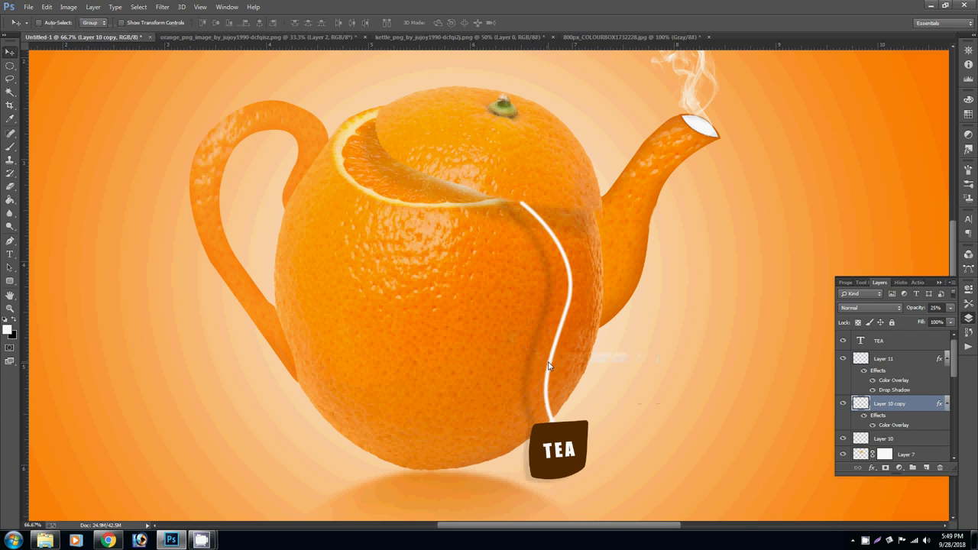
pyautogui.press('e')
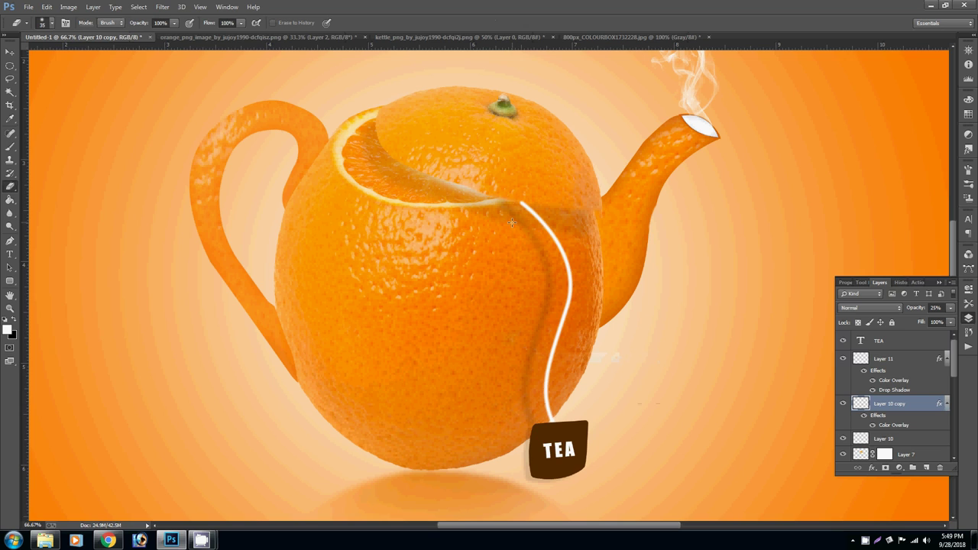
pyautogui.press('[')
pyautogui.press('[')
pyautogui.hotkey('alt', ']')
pyautogui.hotkey('alt', ']')
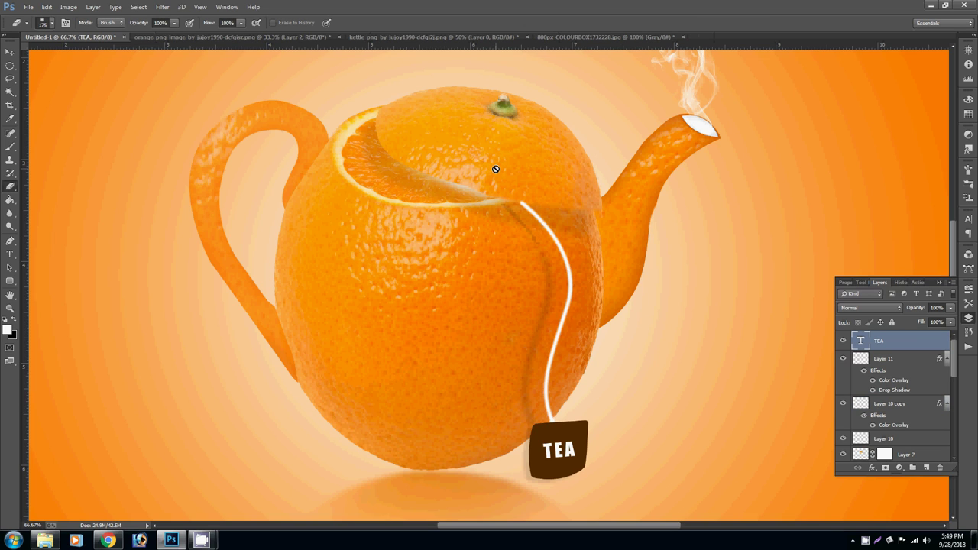
pyautogui.press(']')
pyautogui.press(']')
pyautogui.press(']')
pyautogui.press(']')
pyautogui.press('v')
pyautogui.rightClick(551, 293)
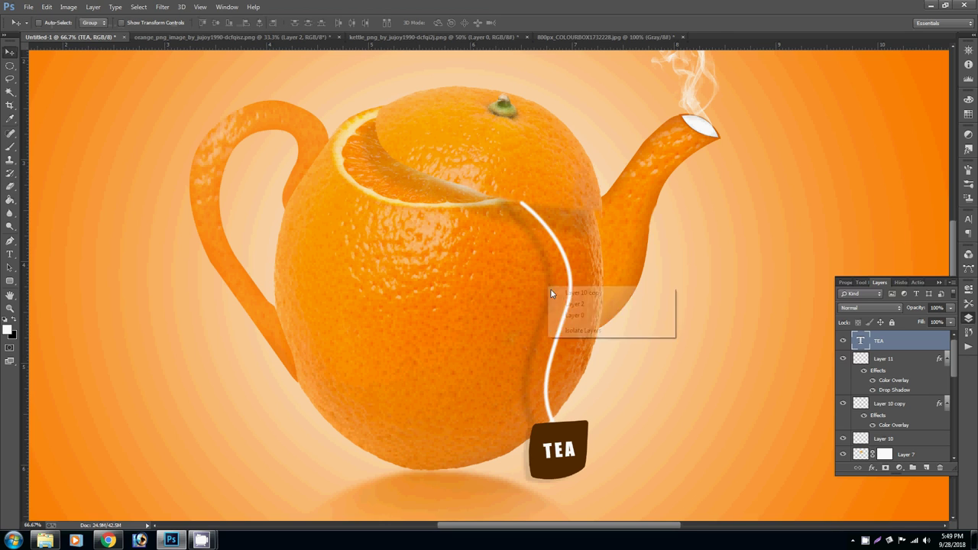
pyautogui.click(556, 293)
pyautogui.press('b')
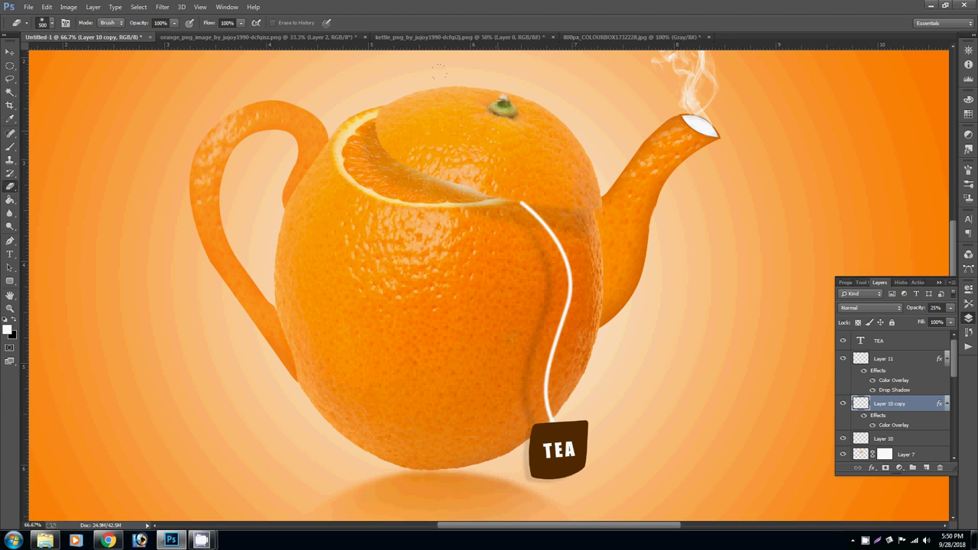
pyautogui.press('v')
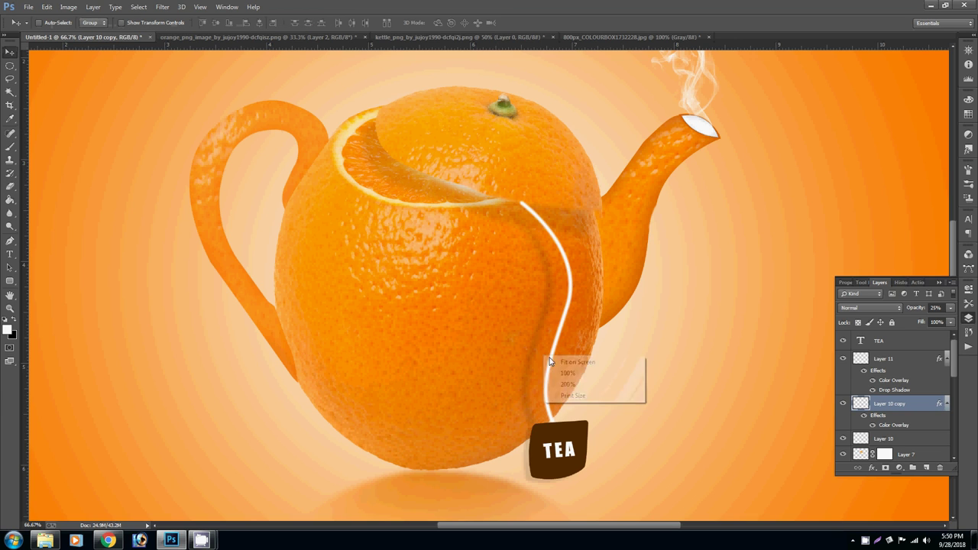
# Check the browser downloads, then return to the 800px_COLOURBOX cup document
pyautogui.hotkey('ctrl', '0')
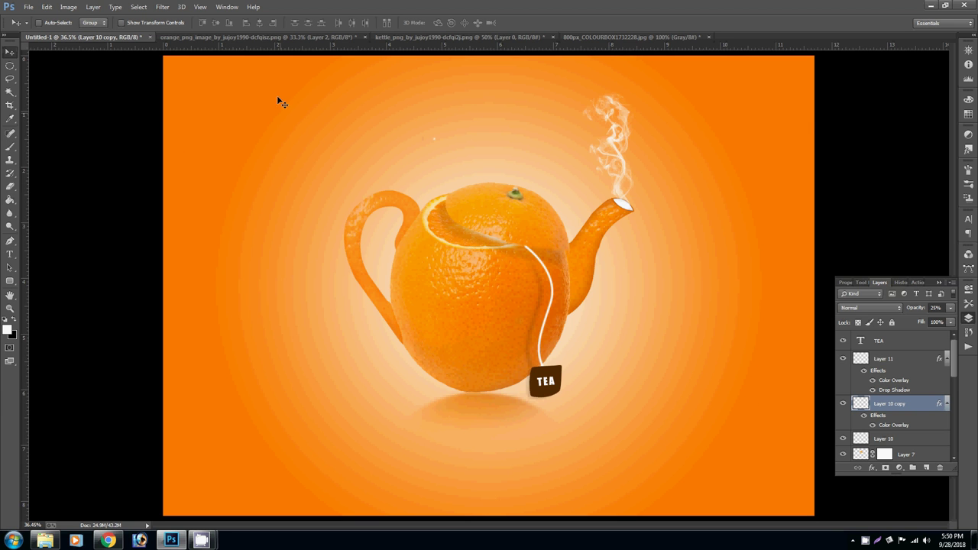
pyautogui.click(306, 38)
pyautogui.click(528, 37)
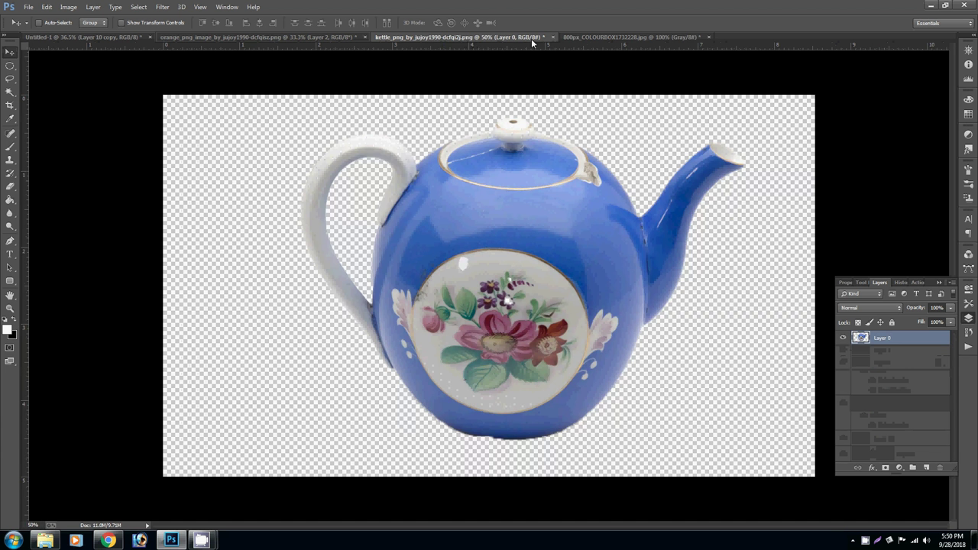
pyautogui.click(604, 38)
pyautogui.click(109, 541)
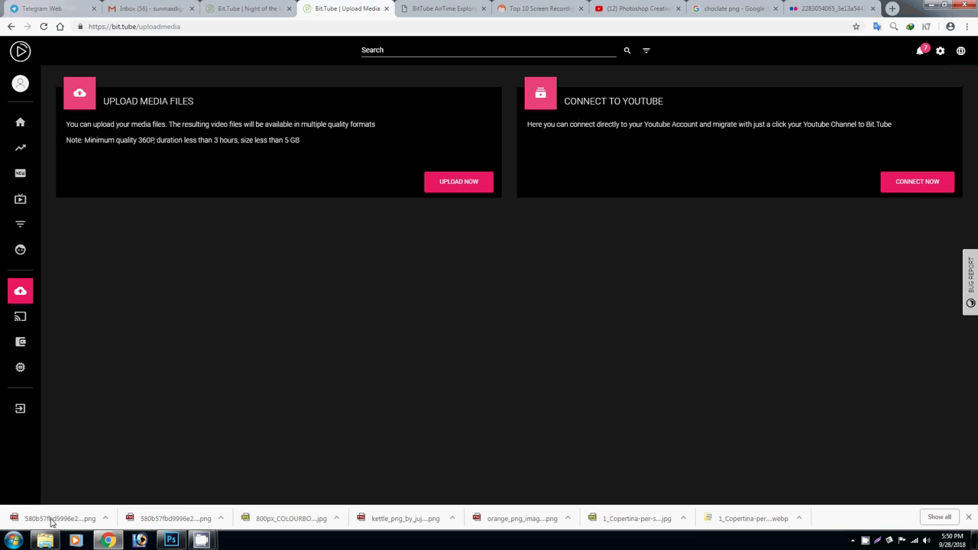
pyautogui.click(171, 540)
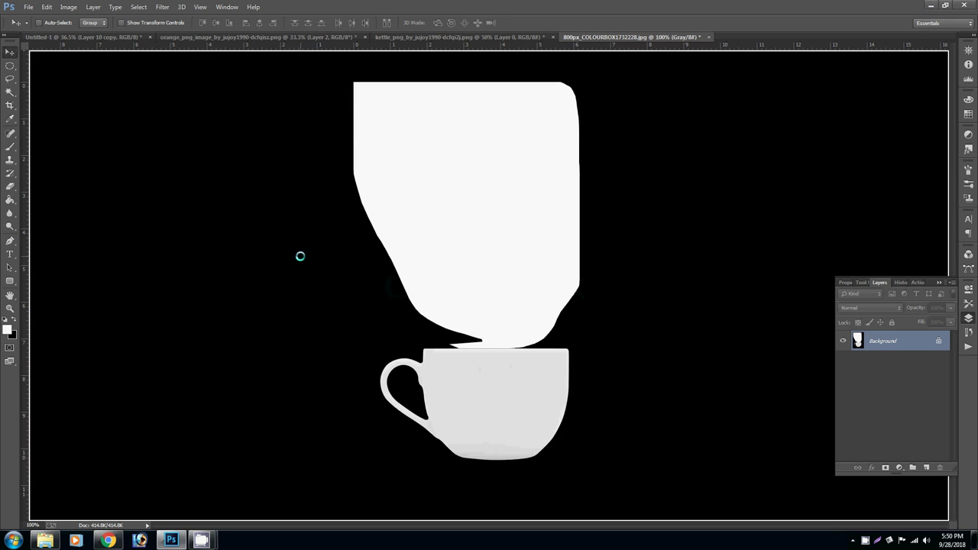
# Place the chocolate PNG into the composite, shrink it, and move it lower-left
pyautogui.click(104, 37)
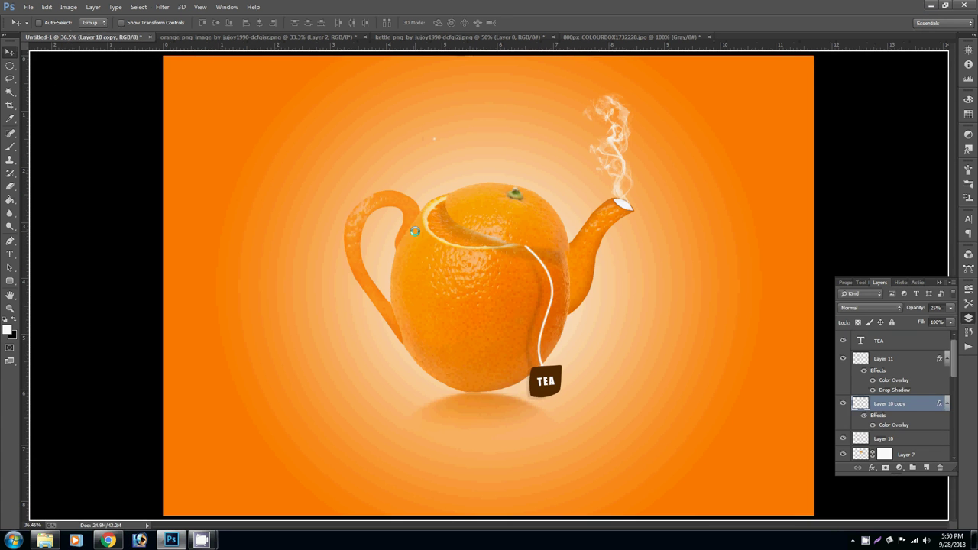
pyautogui.moveTo(104, 37); pyautogui.dragTo(408, 224)
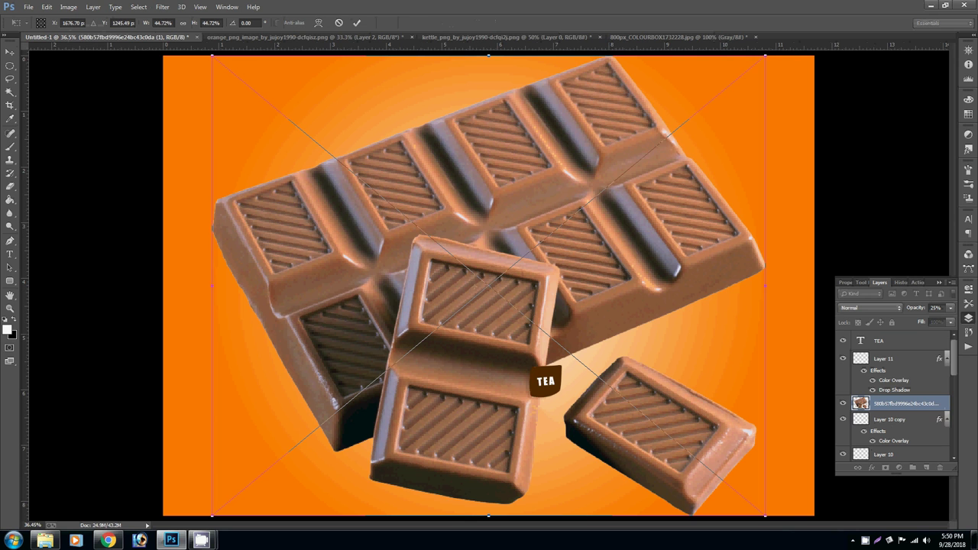
pyautogui.moveTo(767, 520); pyautogui.dragTo(539, 336)
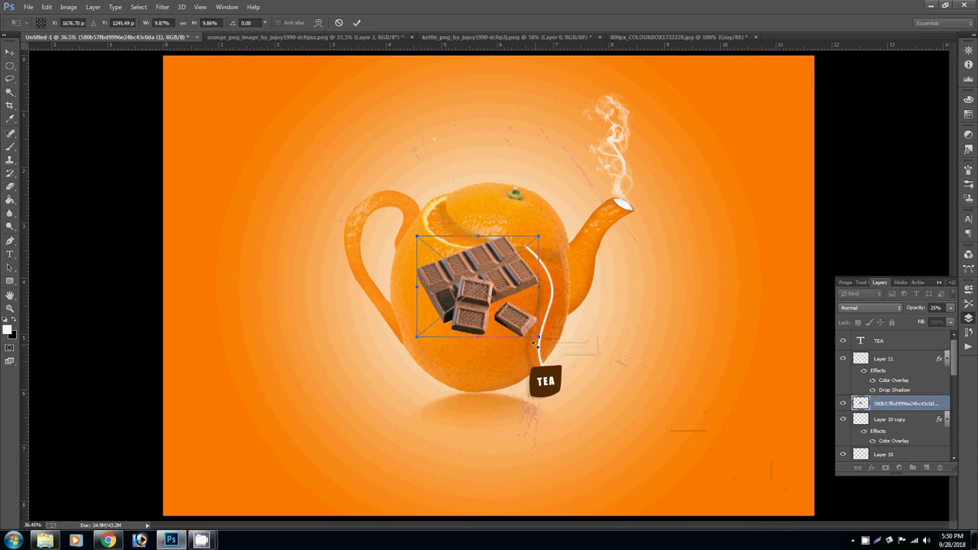
pyautogui.press('Return')
pyautogui.moveTo(501, 298); pyautogui.dragTo(385, 412)
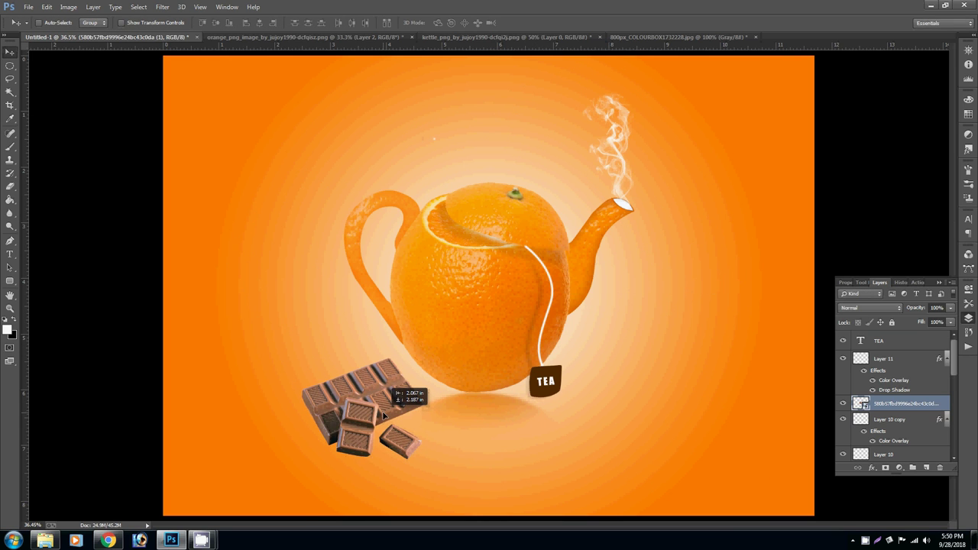
# Warp the chocolate bar's lower corners upward to flatten it
pyautogui.hotkey('ctrl', 't')
pyautogui.rightClick(385, 410)
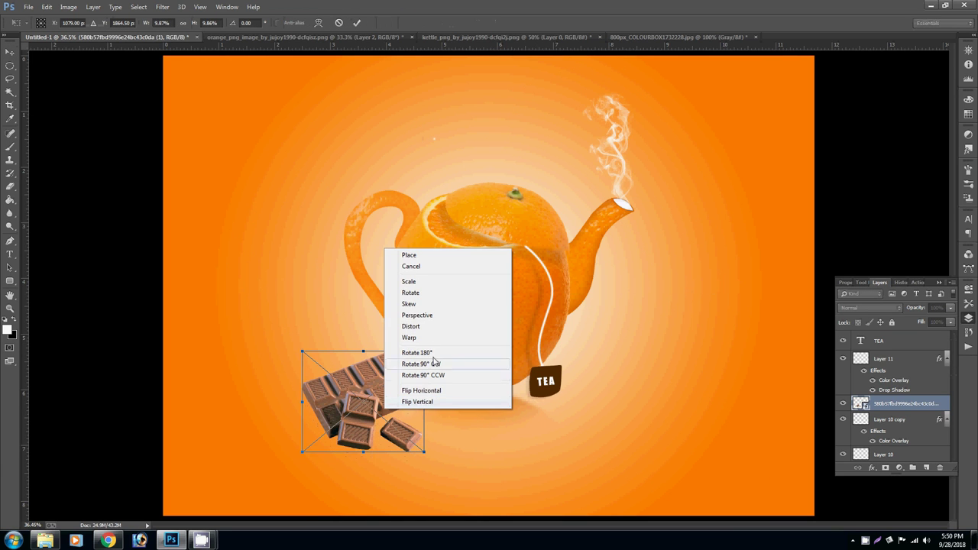
pyautogui.click(422, 337)
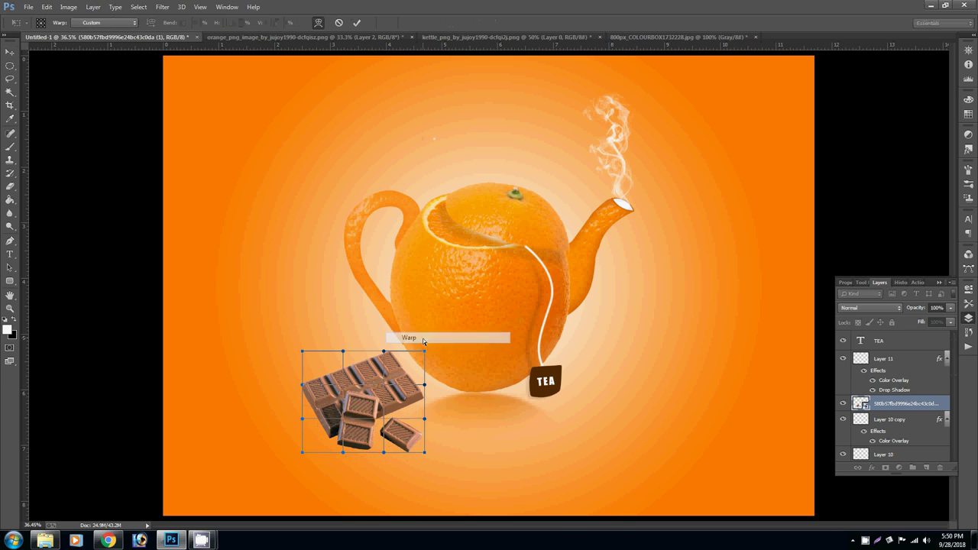
pyautogui.moveTo(384, 455); pyautogui.dragTo(384, 450)
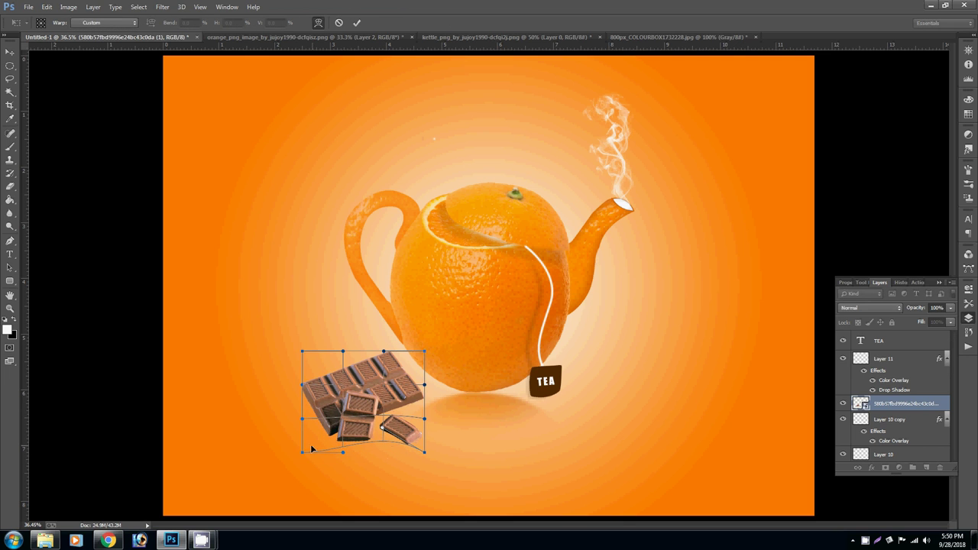
pyautogui.moveTo(303, 452); pyautogui.dragTo(297, 411)
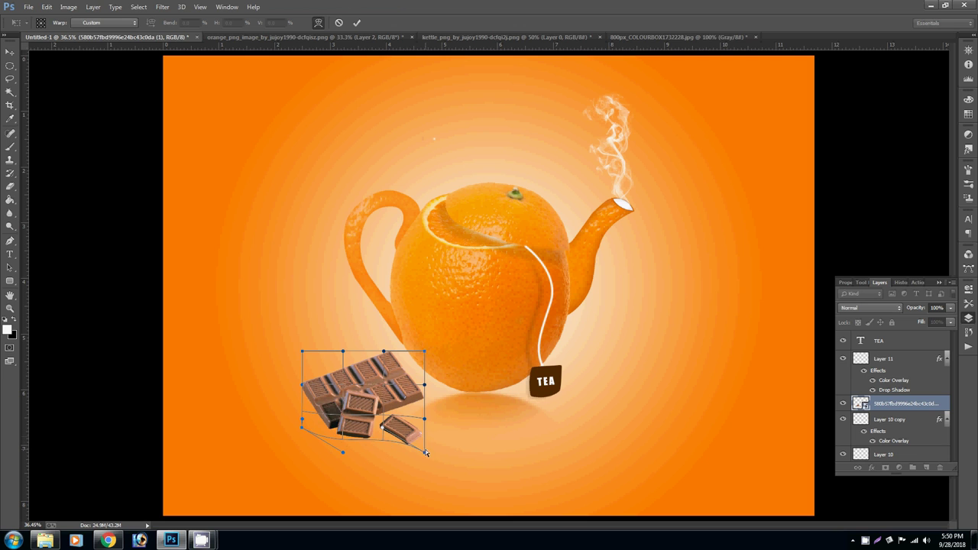
pyautogui.moveTo(426, 453); pyautogui.dragTo(426, 437)
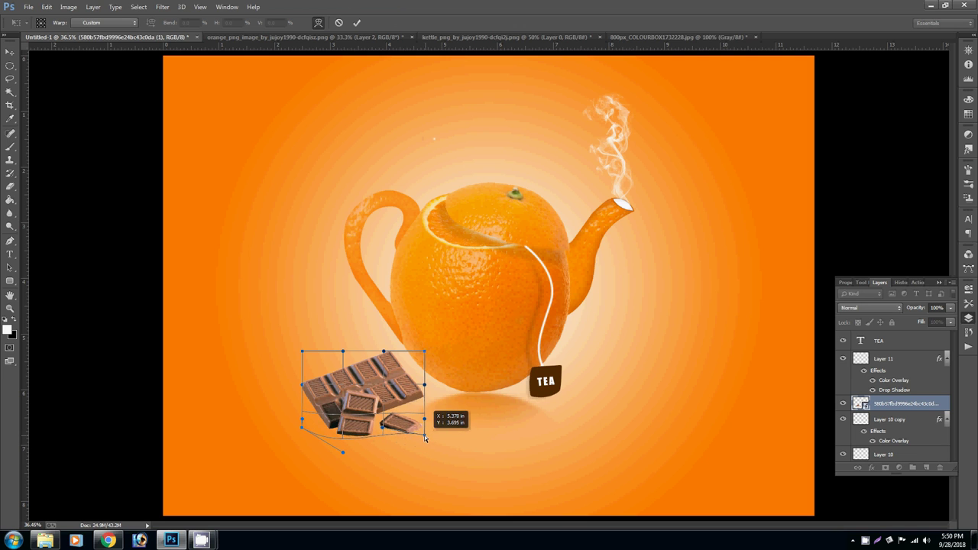
pyautogui.press('Return')
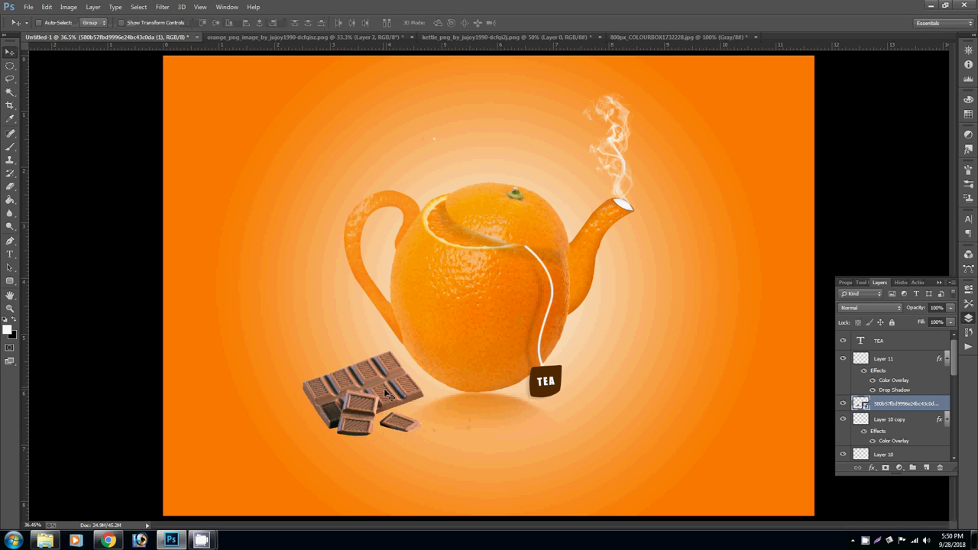
pyautogui.rightClick(386, 393)
pyautogui.moveTo(396, 412); pyautogui.dragTo(393, 410)
# Duplicate the chocolate layer and add a Color Overlay to the copy
pyautogui.hotkey('ctrl', 'j')
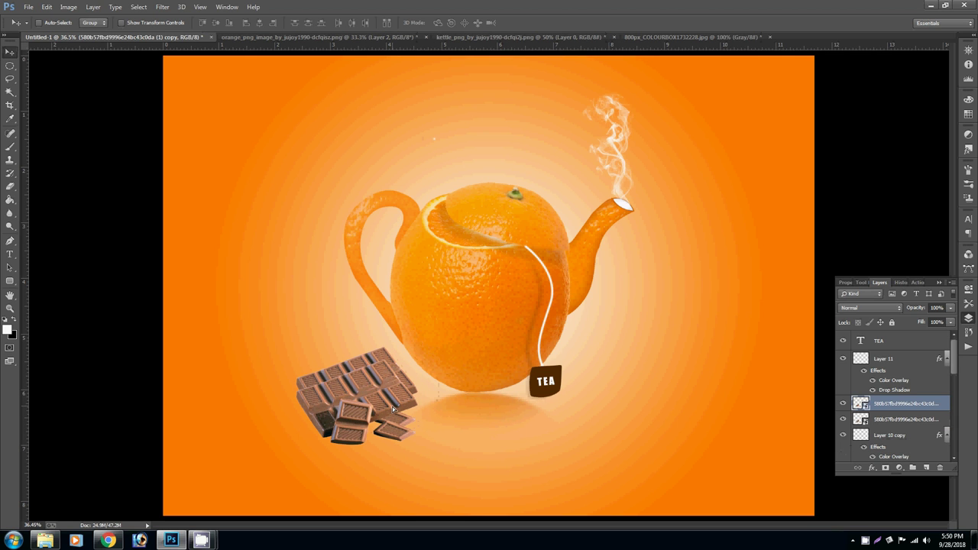
pyautogui.click(872, 468)
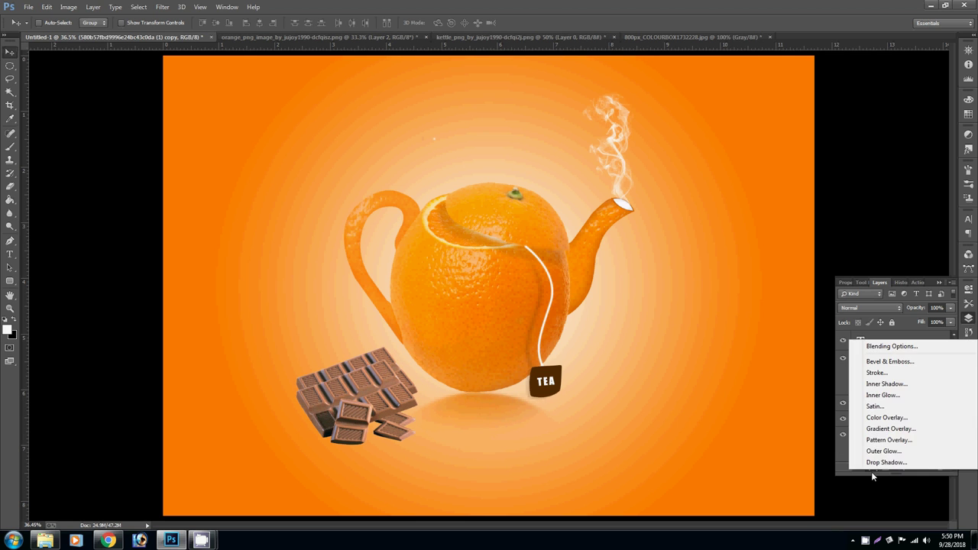
pyautogui.click(883, 419)
# Set the copy's overlay to black and move it beneath the chocolate
pyautogui.click(810, 338)
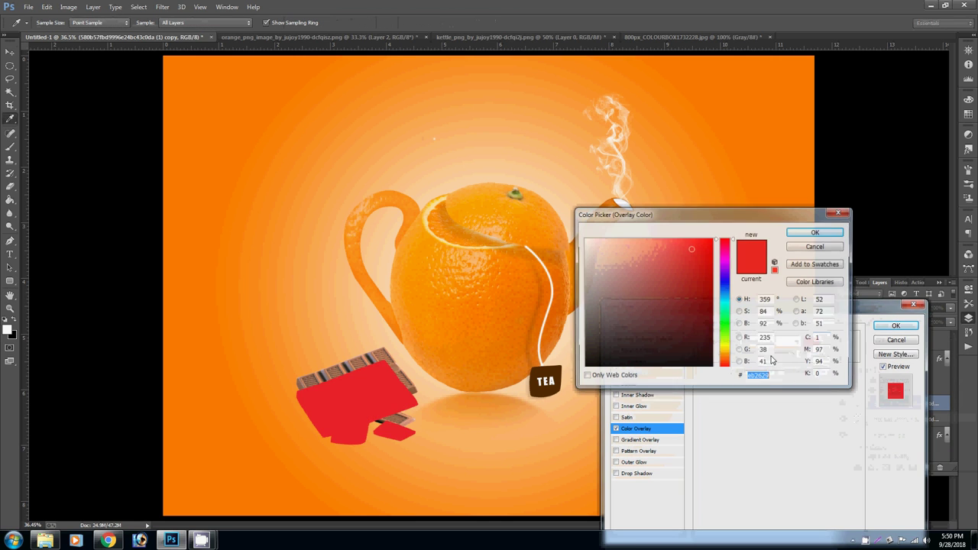
pyautogui.click(584, 240)
pyautogui.moveTo(589, 252); pyautogui.dragTo(511, 448)
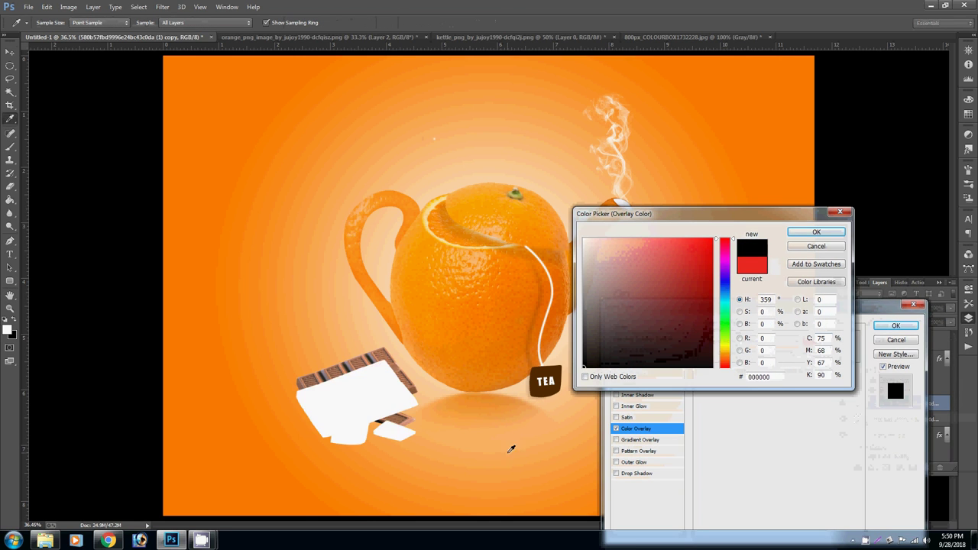
pyautogui.click(815, 232)
pyautogui.hotkey('ctrl', '[')
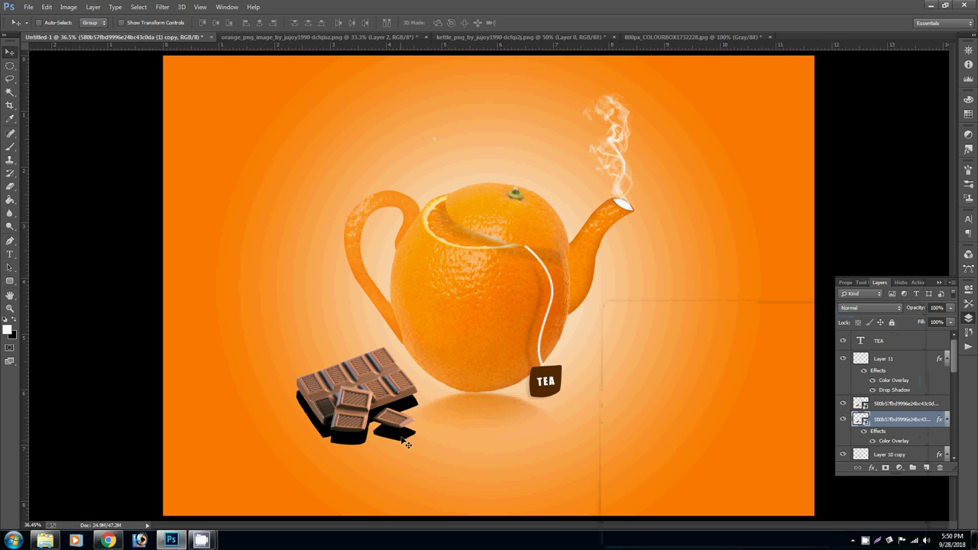
# Gaussian-blur the black copy and lower its opacity to 26%
pyautogui.click(162, 7)
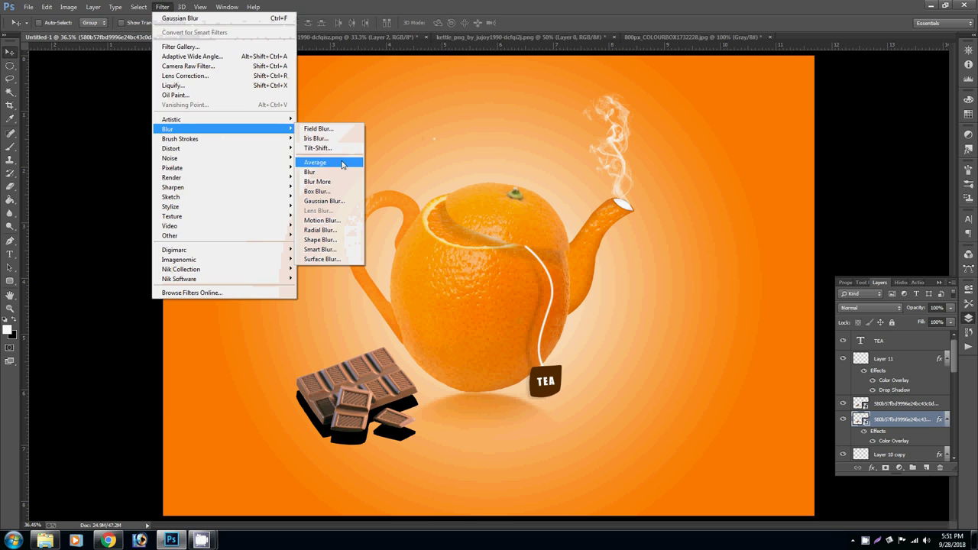
pyautogui.click(344, 202)
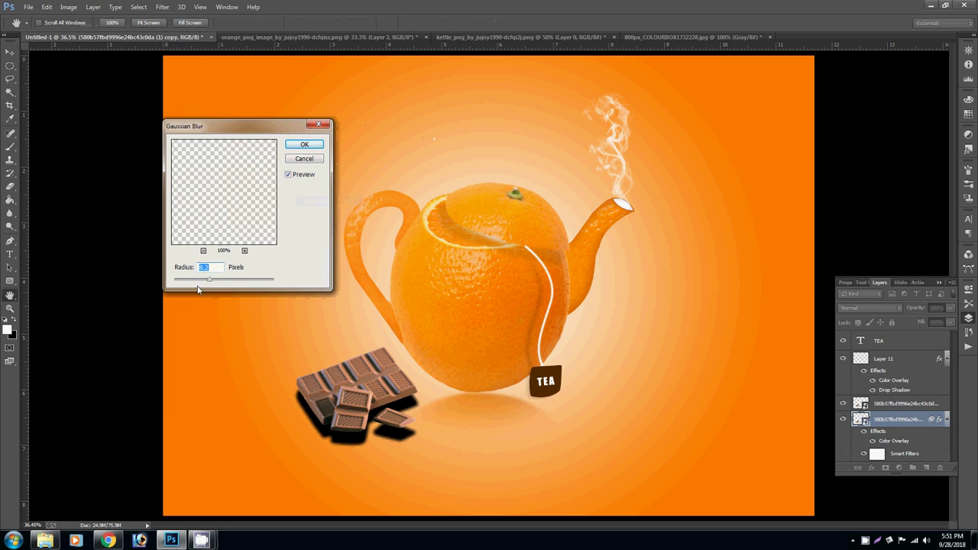
pyautogui.click(313, 145)
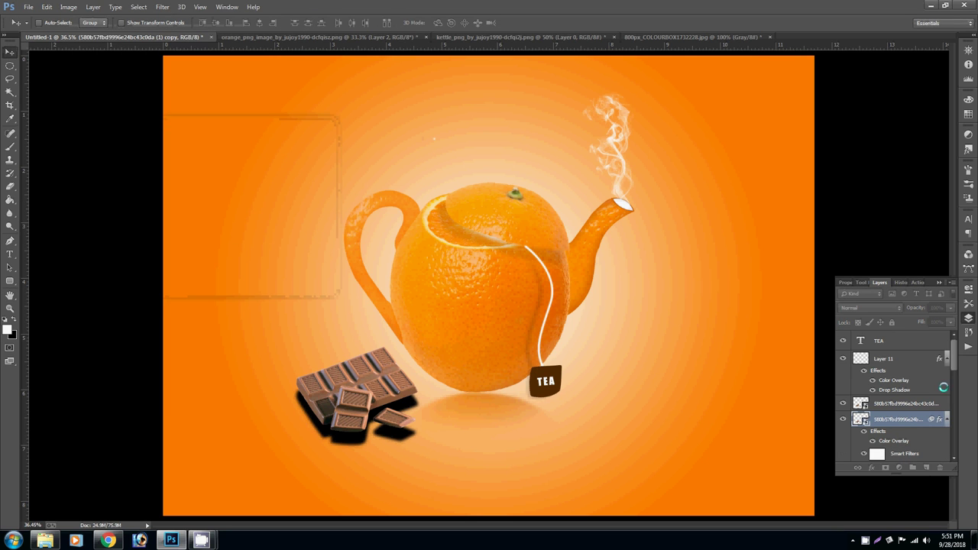
pyautogui.click(951, 308)
pyautogui.moveTo(950, 321); pyautogui.dragTo(904, 321)
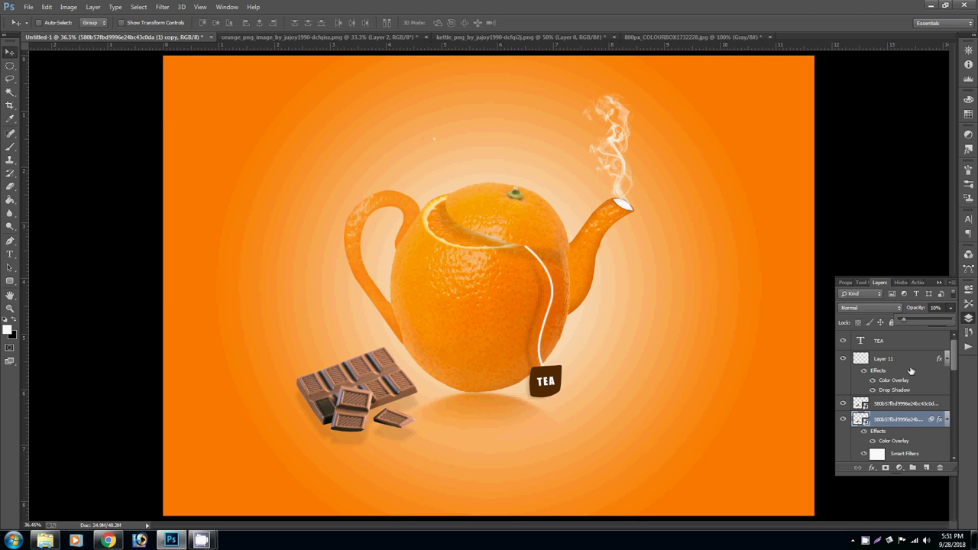
pyautogui.moveTo(910, 322); pyautogui.dragTo(913, 322)
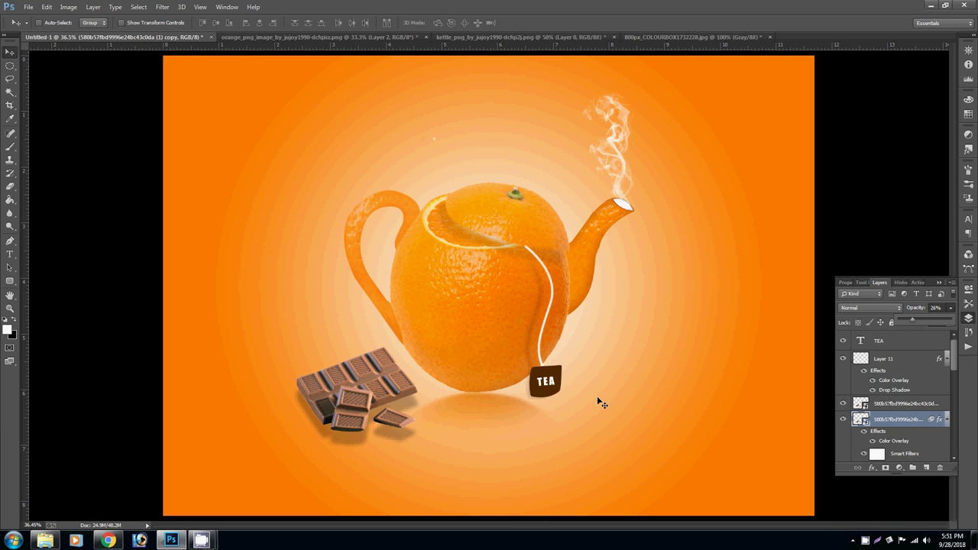
# Rasterize the shadow layer and nudge it slightly lower-right
pyautogui.press('e')
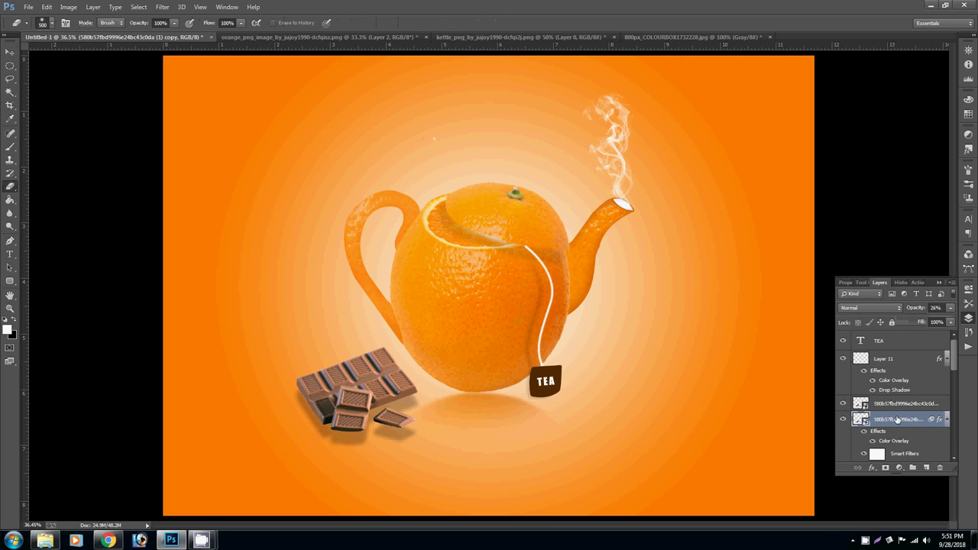
pyautogui.click(844, 420)
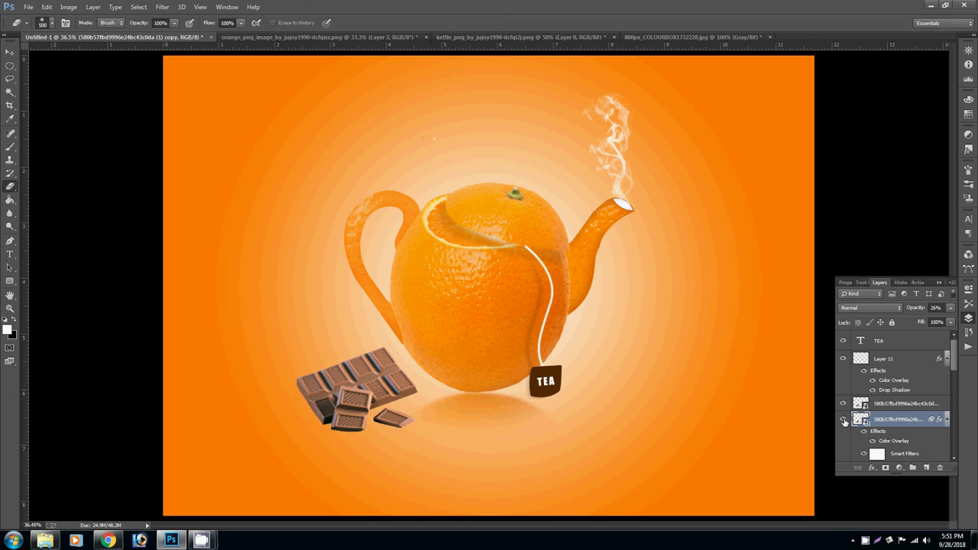
pyautogui.rightClick(887, 427)
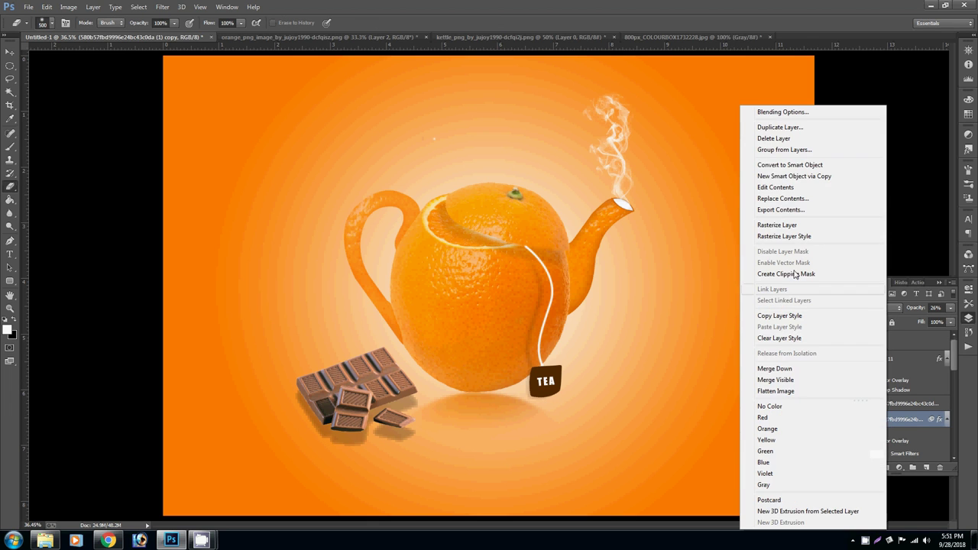
pyautogui.click(777, 225)
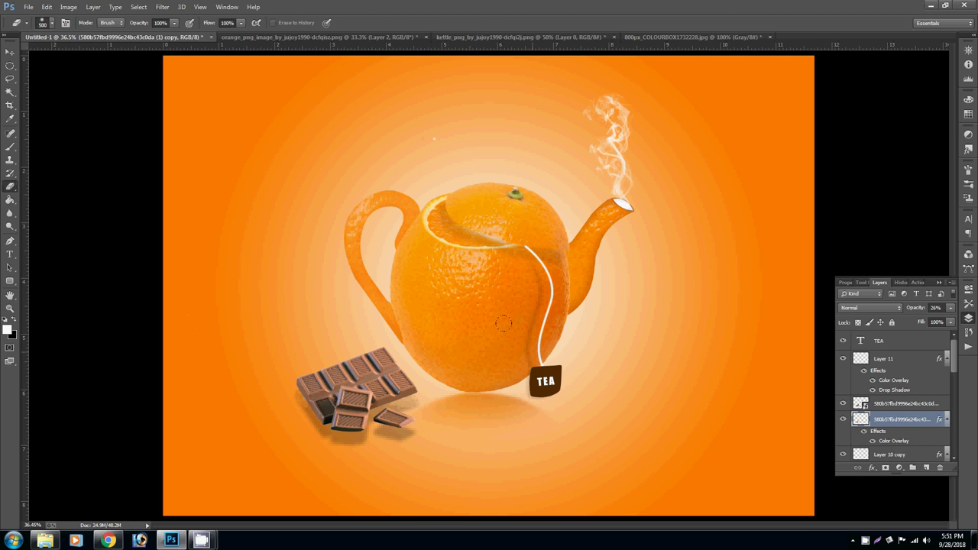
pyautogui.press('v')
pyautogui.moveTo(348, 440); pyautogui.dragTo(366, 444)
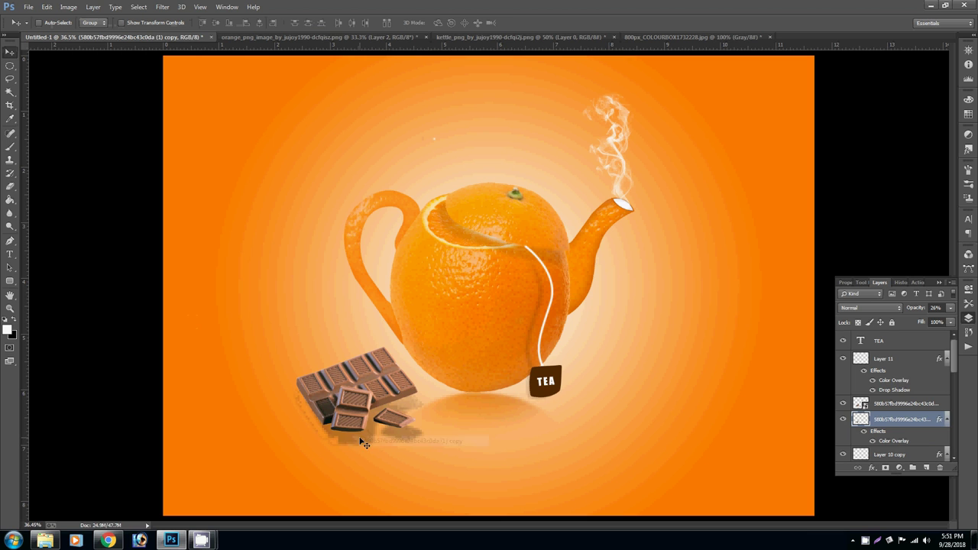
# Zoom out to fit the whole composition on screen
pyautogui.rightClick(482, 362)
pyautogui.click(499, 370)
pyautogui.rightClick(463, 354)
pyautogui.click(474, 362)
pyautogui.hotkey('ctrl', '-')
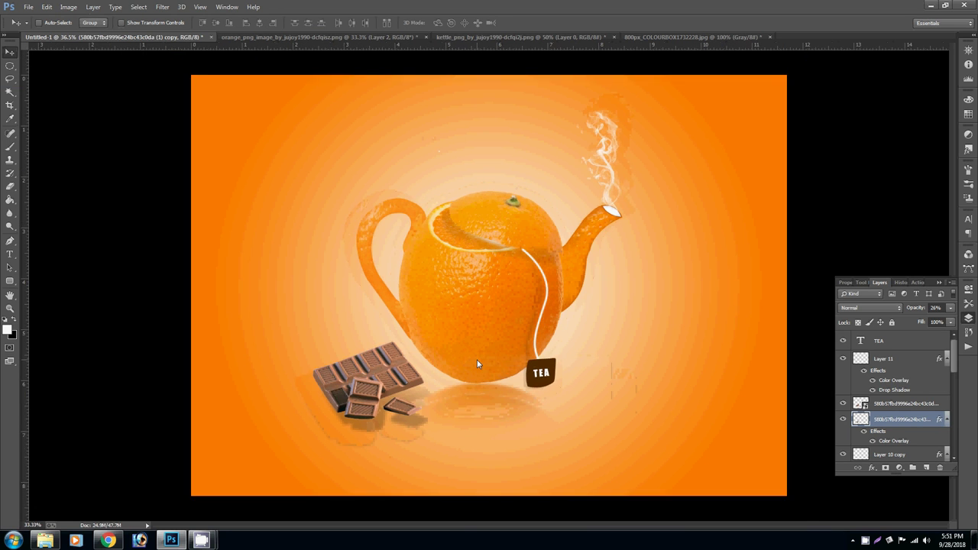
pyautogui.hotkey('ctrl', '-')
pyautogui.hotkey('ctrl', '-')
pyautogui.rightClick(477, 363)
pyautogui.click(497, 351)
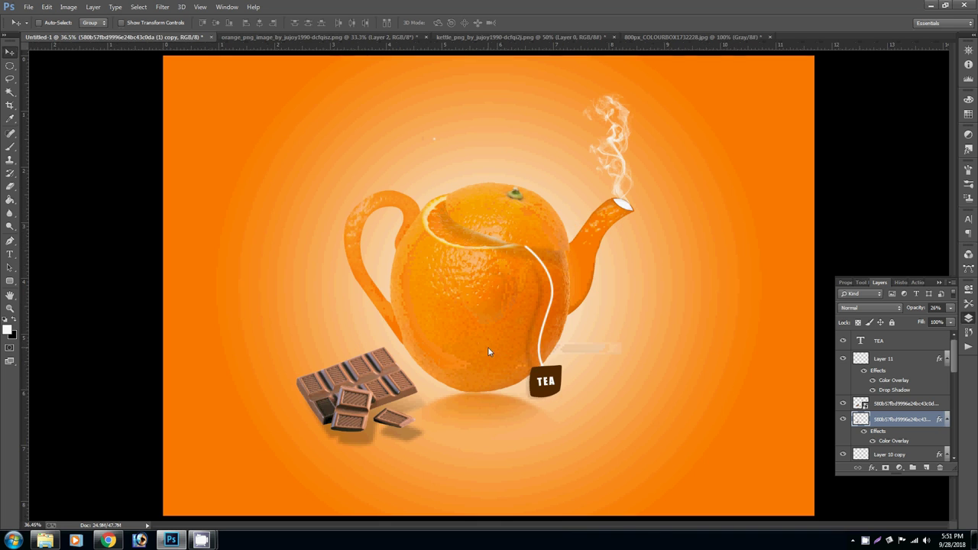
pyautogui.click(28, 7)
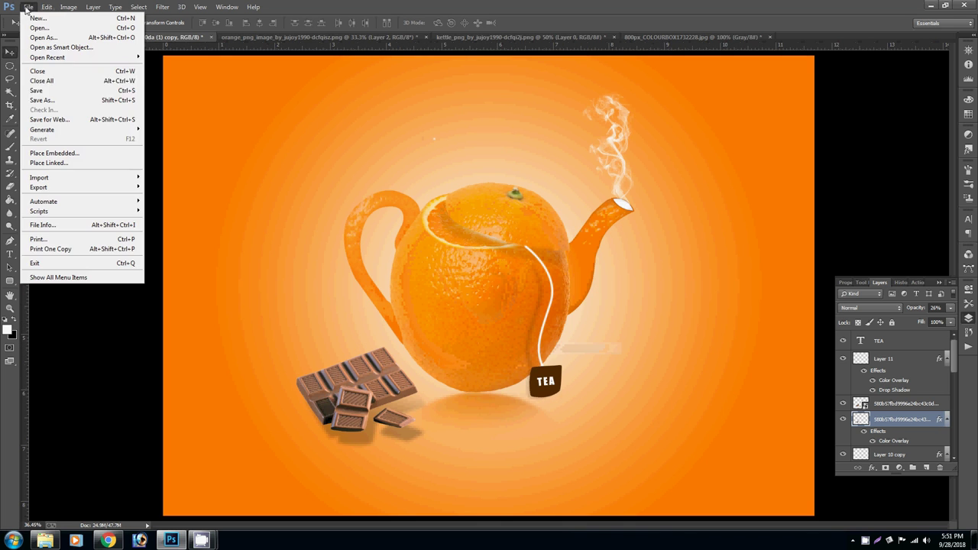
# Save the composite as the PSD 'orange tea cup' on the Desktop with maximized compatibility
pyautogui.click(52, 101)
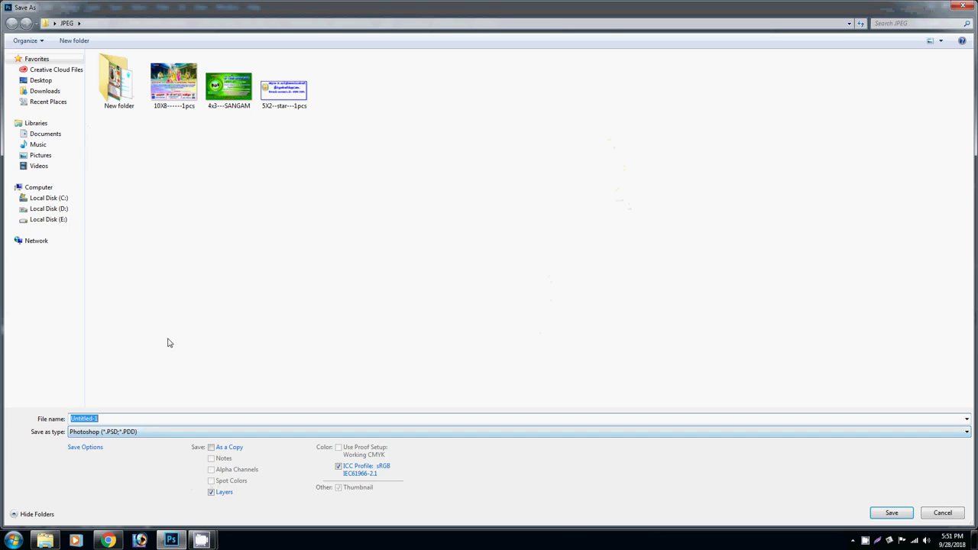
pyautogui.write('or')
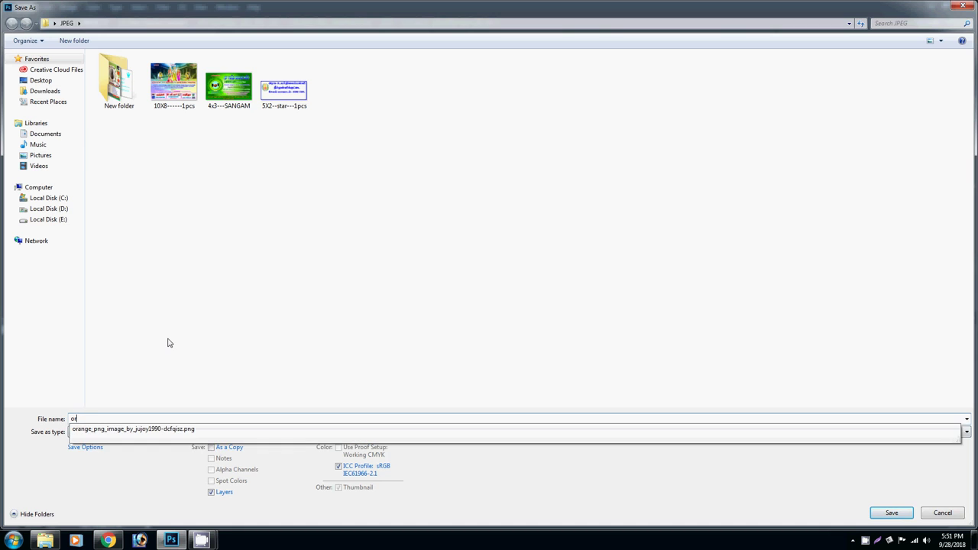
pyautogui.write('ange tea cup')
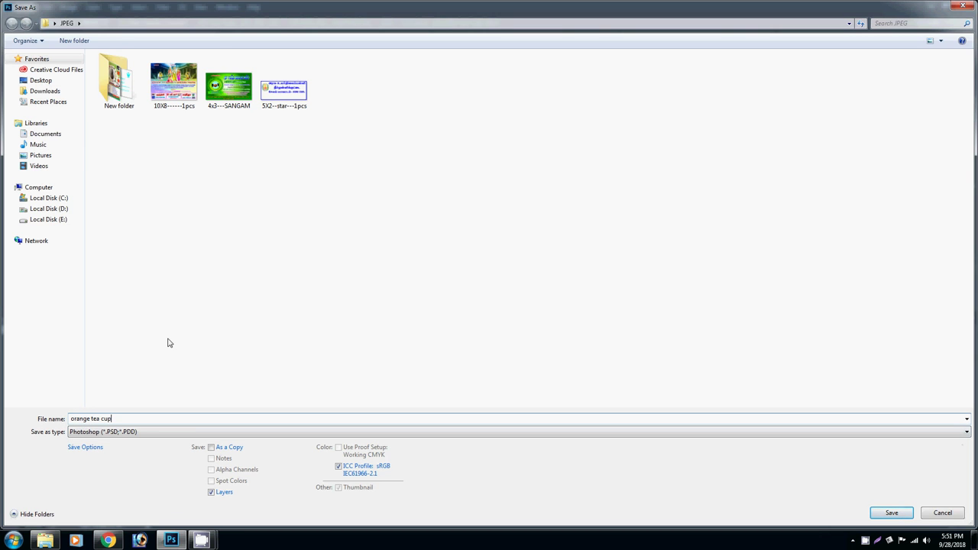
pyautogui.click(42, 80)
pyautogui.click(893, 514)
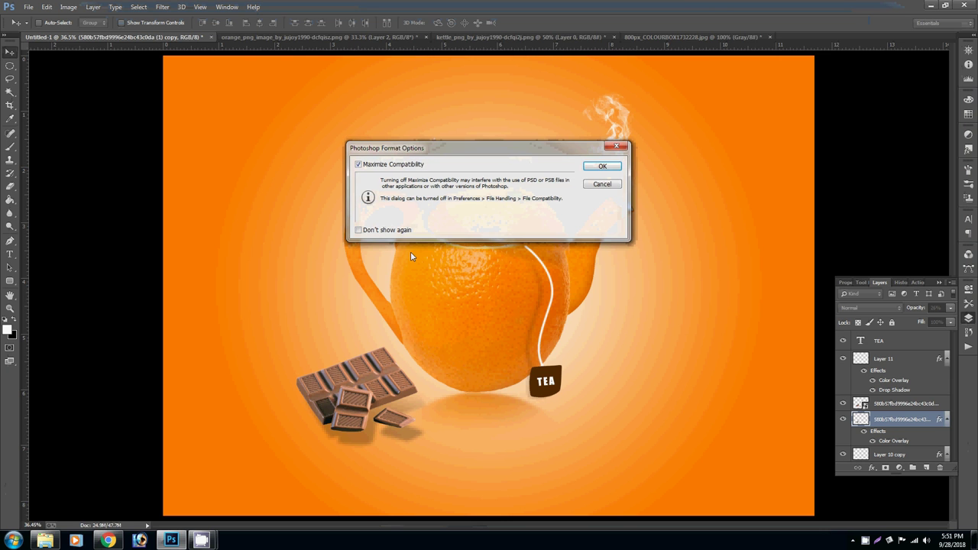
pyautogui.click(601, 168)
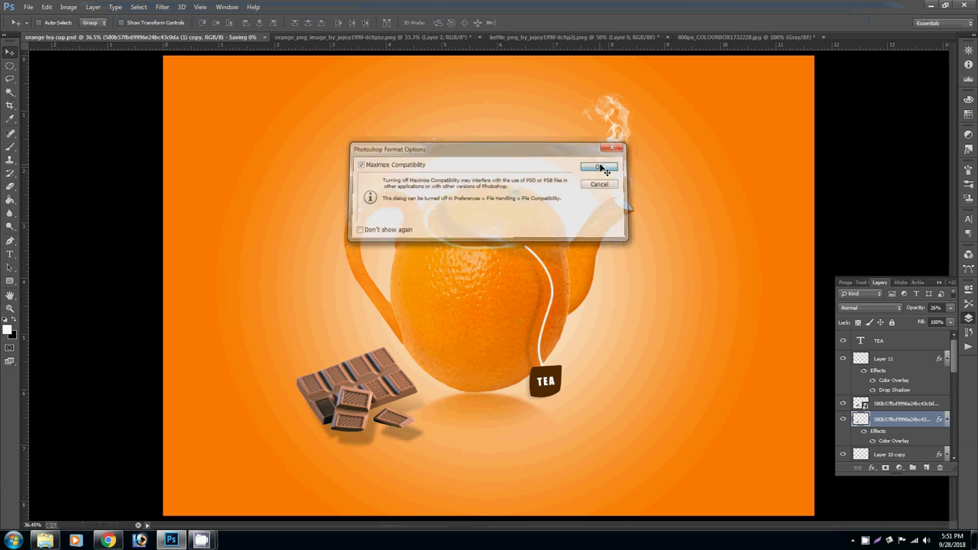
# Save a JPEG copy of the composite into the JPEG folder
pyautogui.click(29, 7)
pyautogui.click(70, 100)
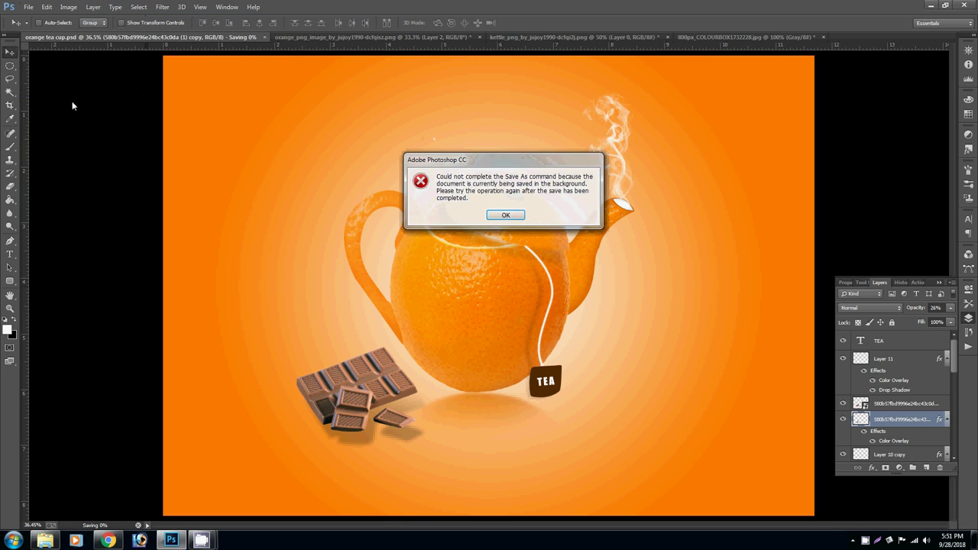
pyautogui.click(507, 216)
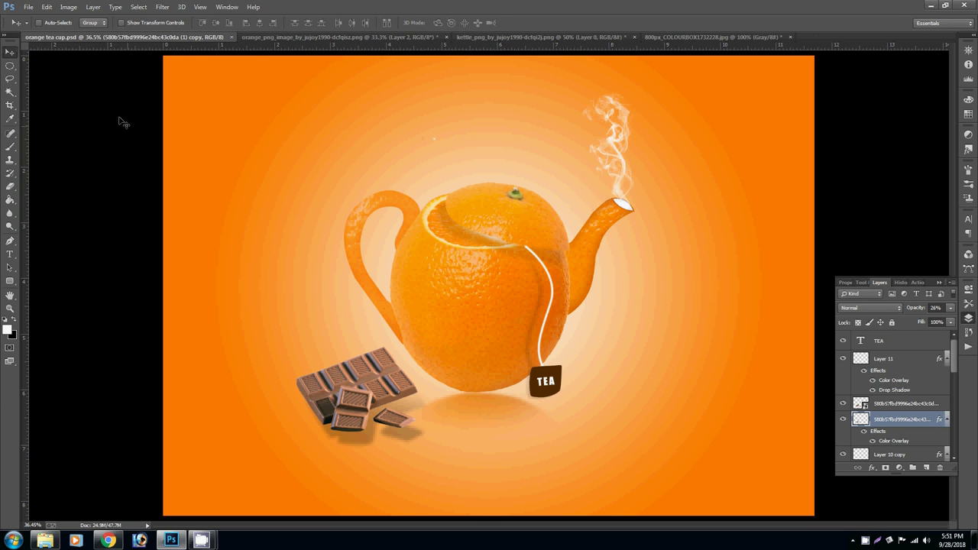
pyautogui.click(27, 7)
pyautogui.click(64, 100)
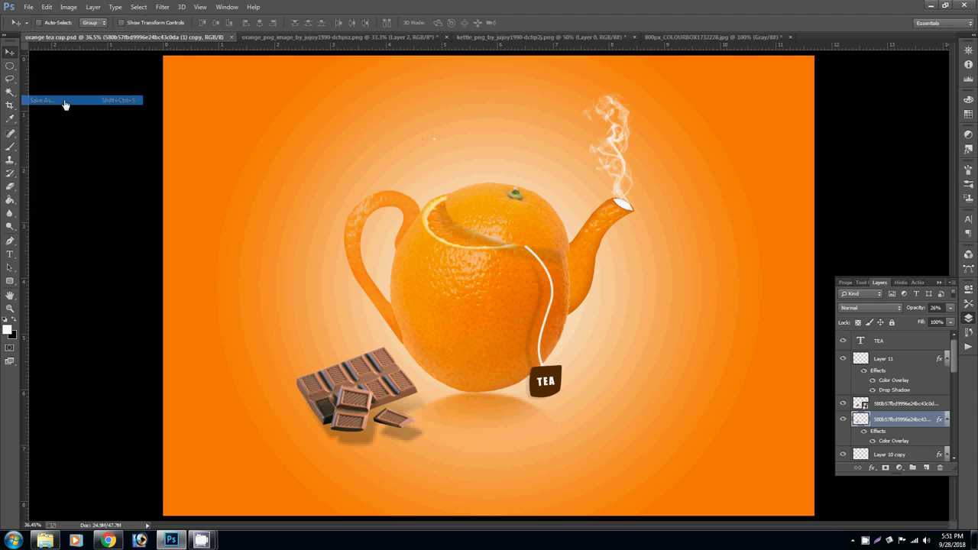
pyautogui.click(185, 432)
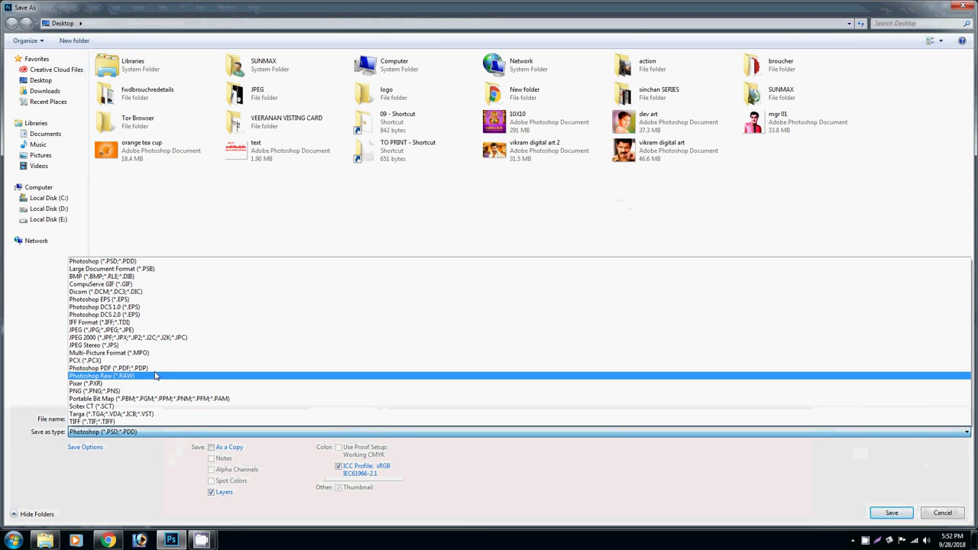
pyautogui.click(153, 329)
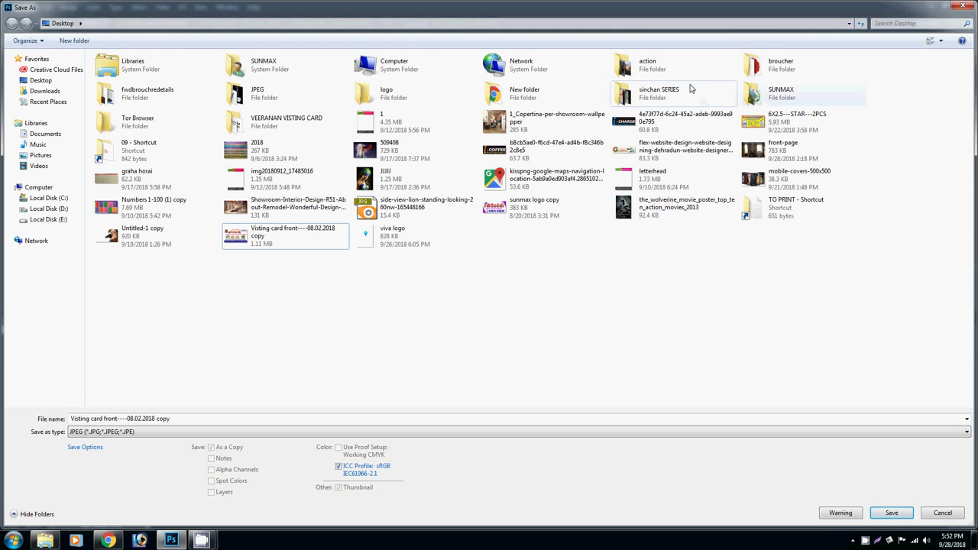
pyautogui.click(266, 95)
pyautogui.doubleClick(266, 96)
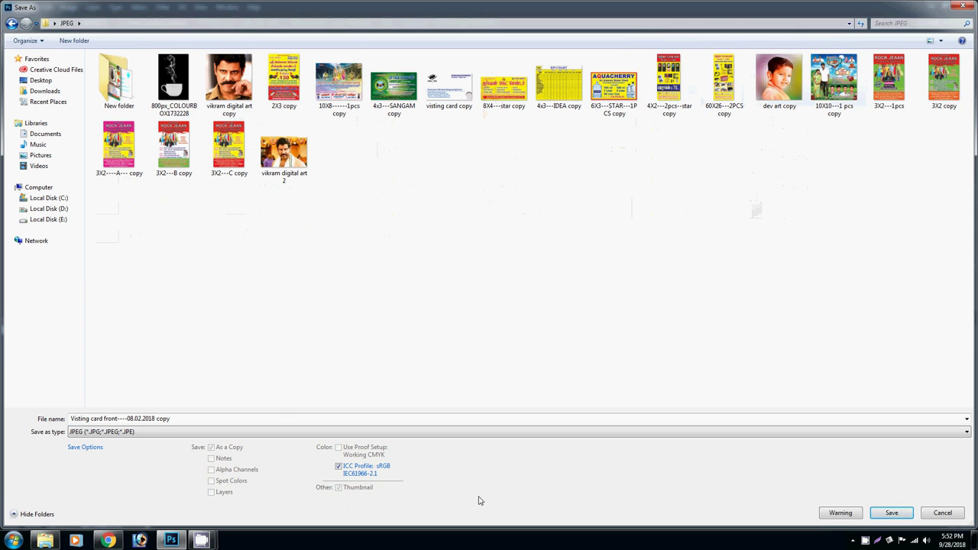
pyautogui.click(892, 515)
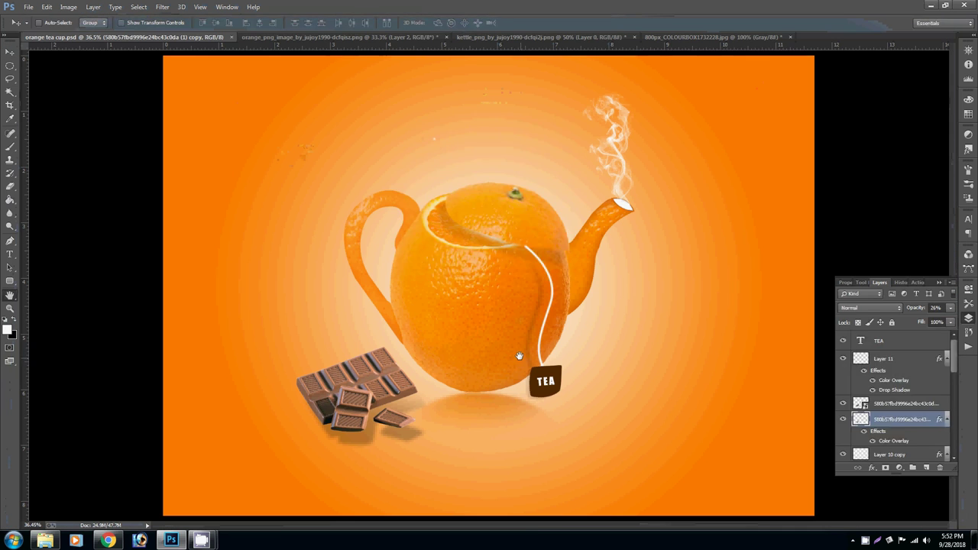
# Accept the JPEG Options, then select Layer 2 from the canvas layer list
pyautogui.click(548, 147)
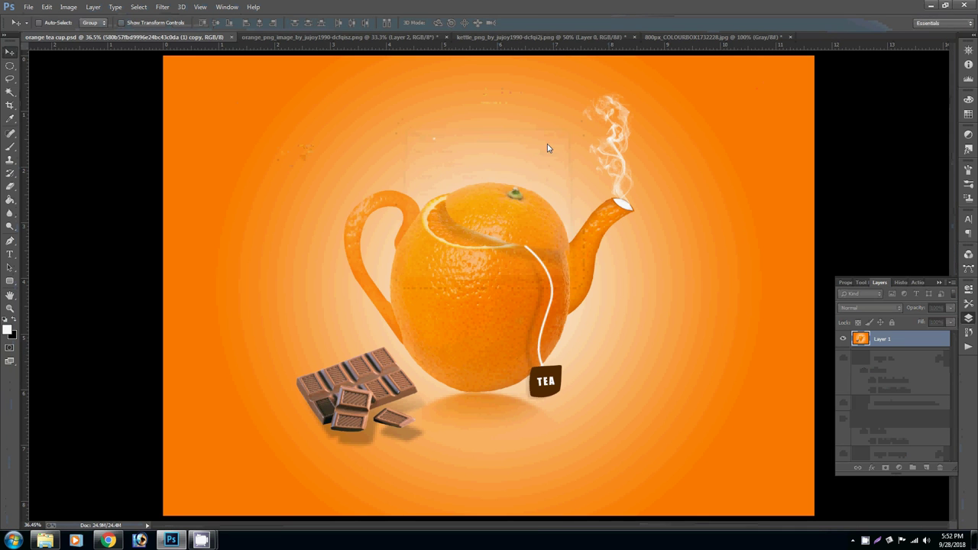
pyautogui.rightClick(510, 330)
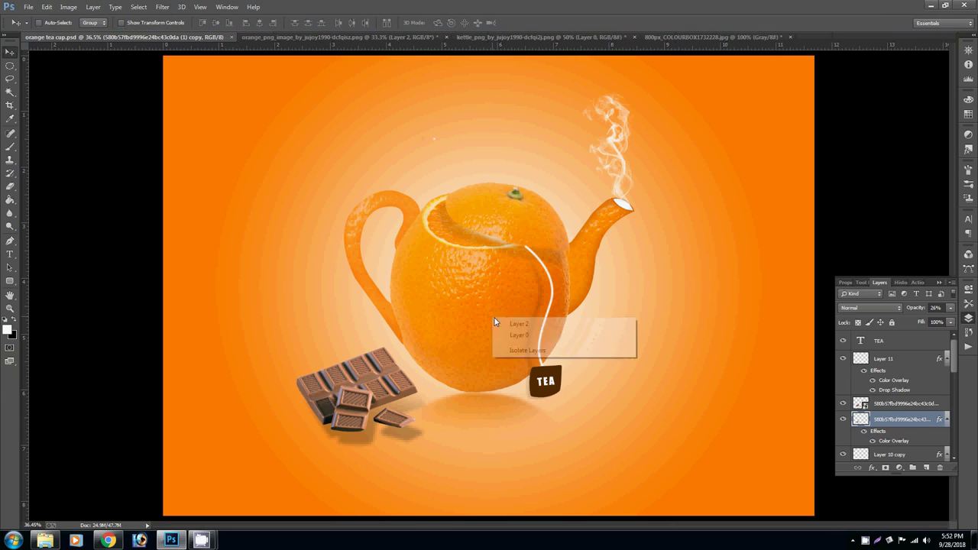
pyautogui.click(502, 324)
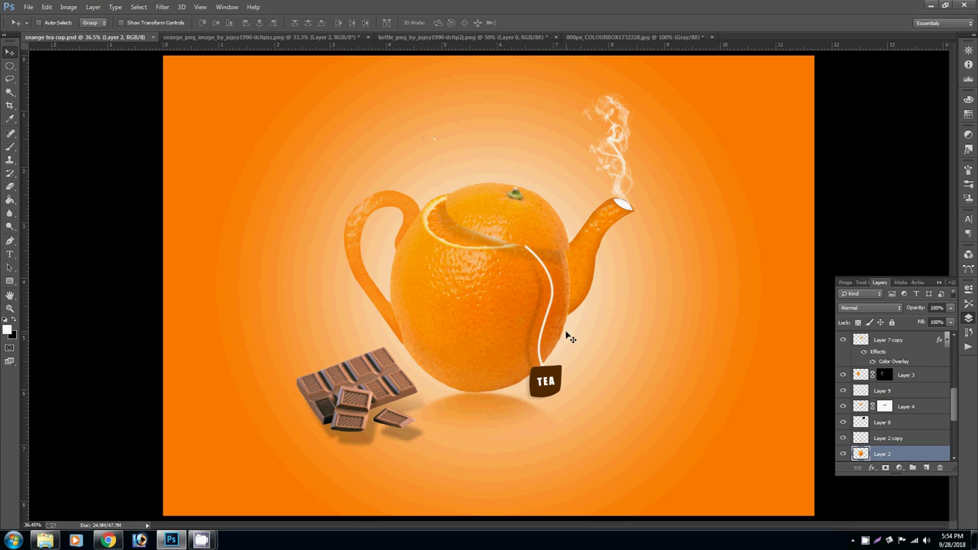
# Give Layer 10's string a #ffffff Color Overlay and save orange tea cup.psd
pyautogui.rightClick(560, 302)
pyautogui.click(563, 305)
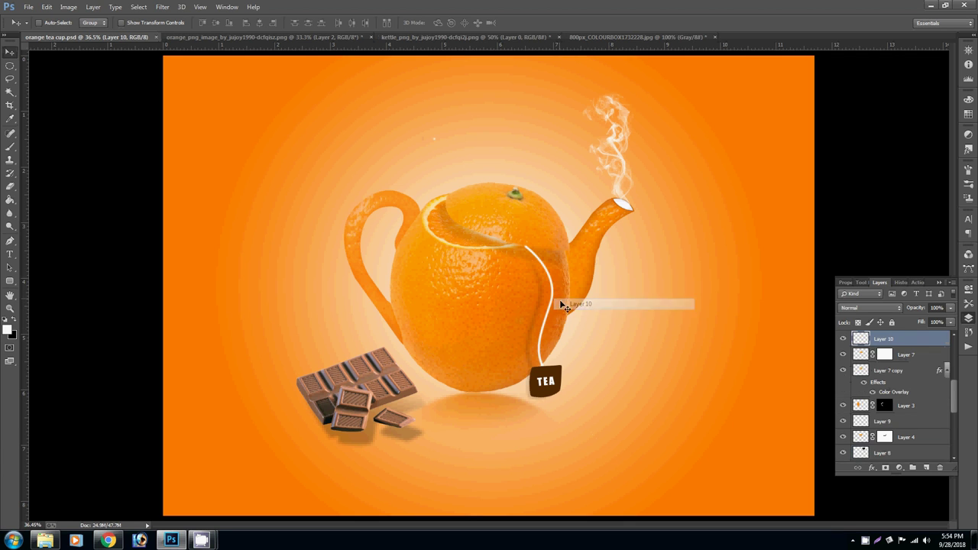
pyautogui.click(844, 338)
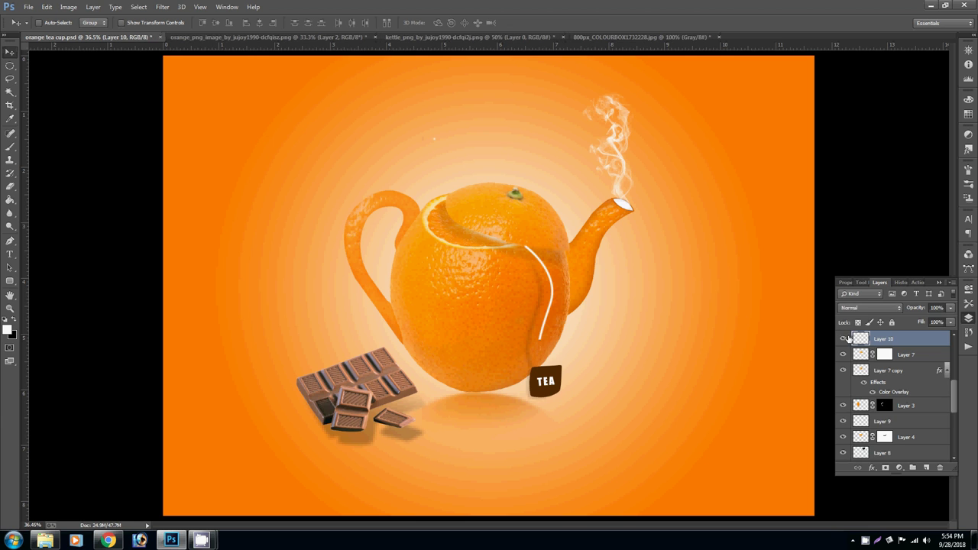
pyautogui.click(872, 468)
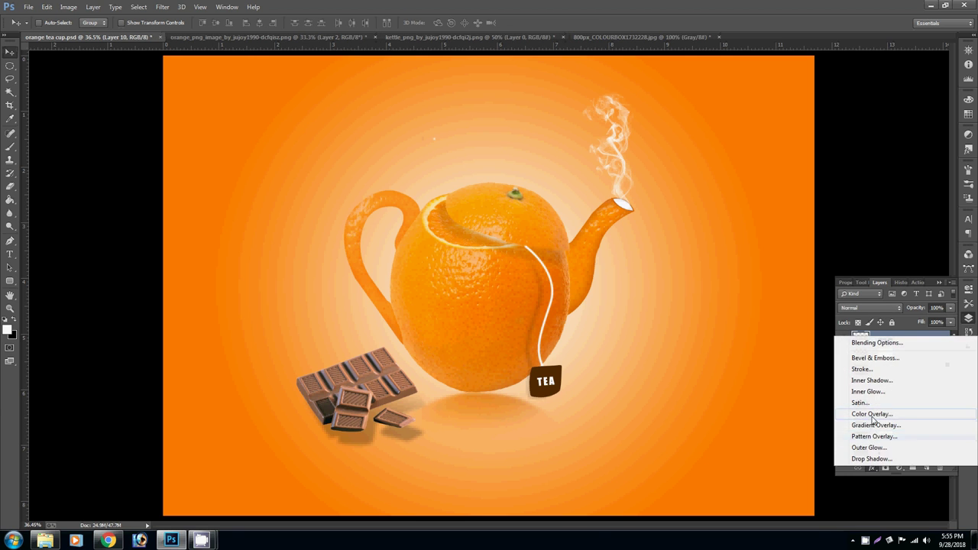
pyautogui.click(872, 414)
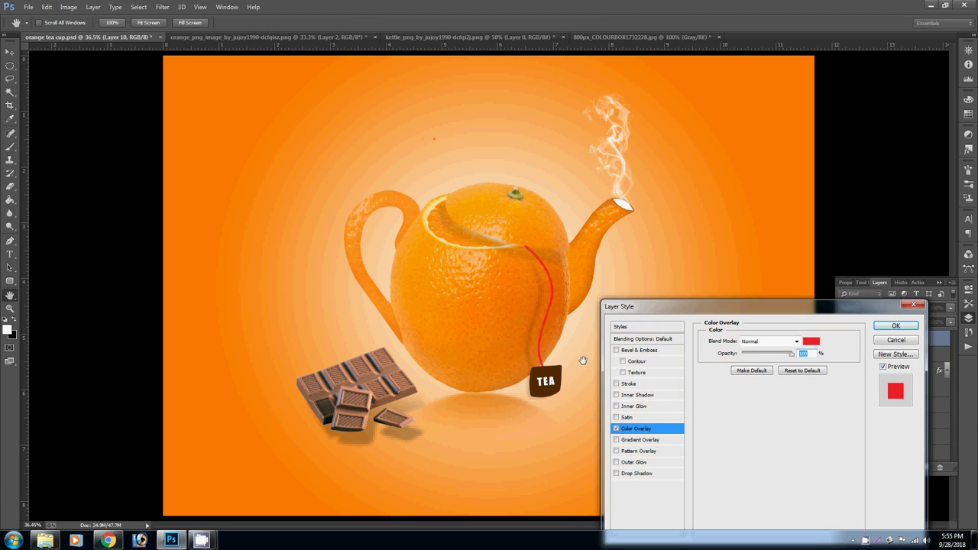
pyautogui.click(811, 341)
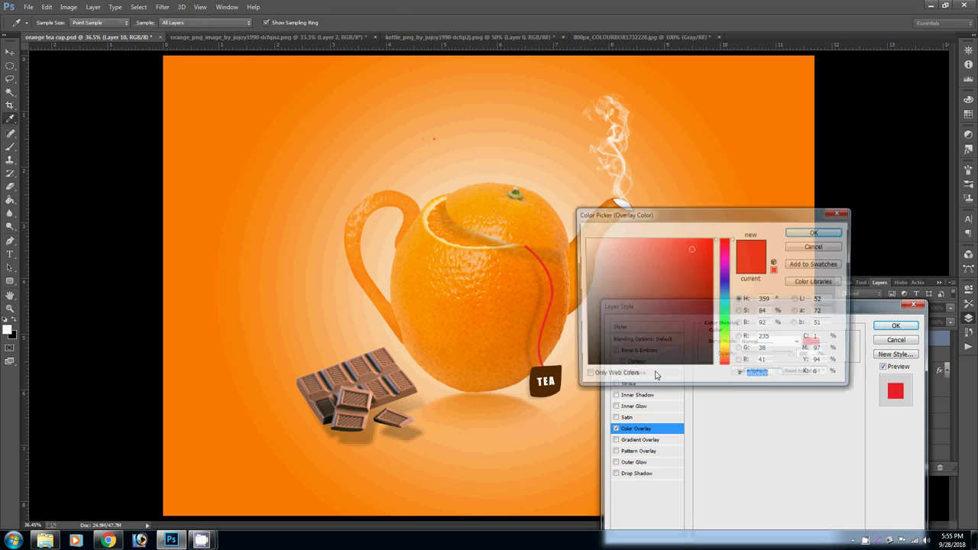
pyautogui.click(542, 370)
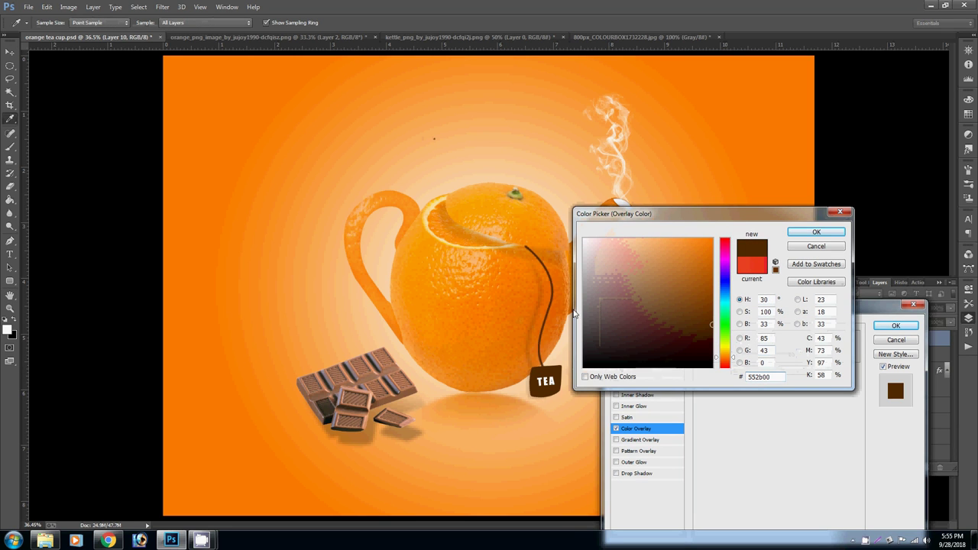
pyautogui.click(539, 295)
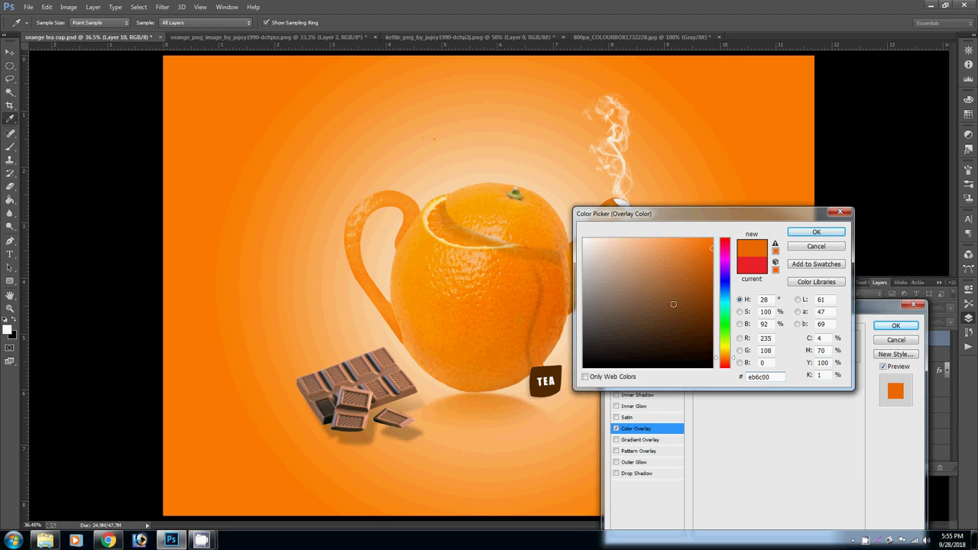
pyautogui.moveTo(673, 304); pyautogui.dragTo(568, 225)
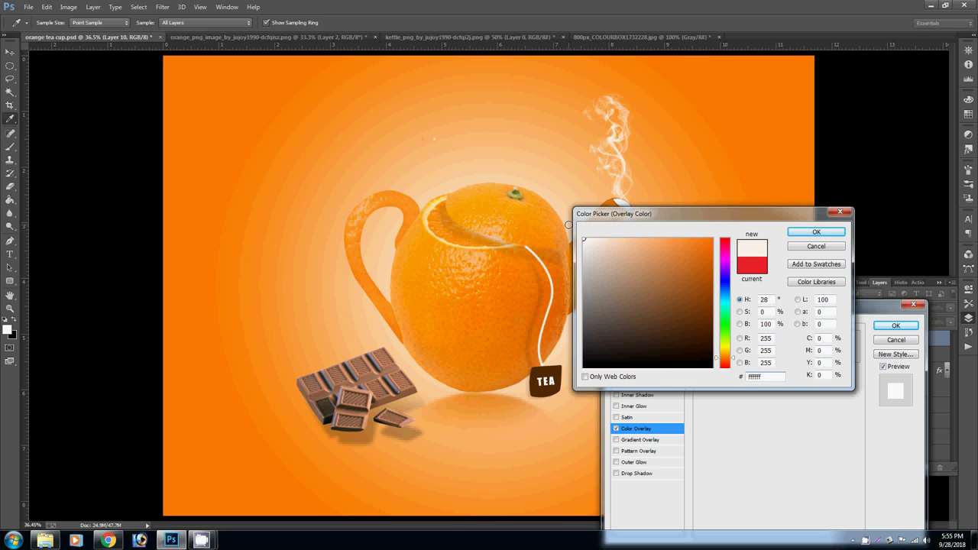
pyautogui.click(815, 233)
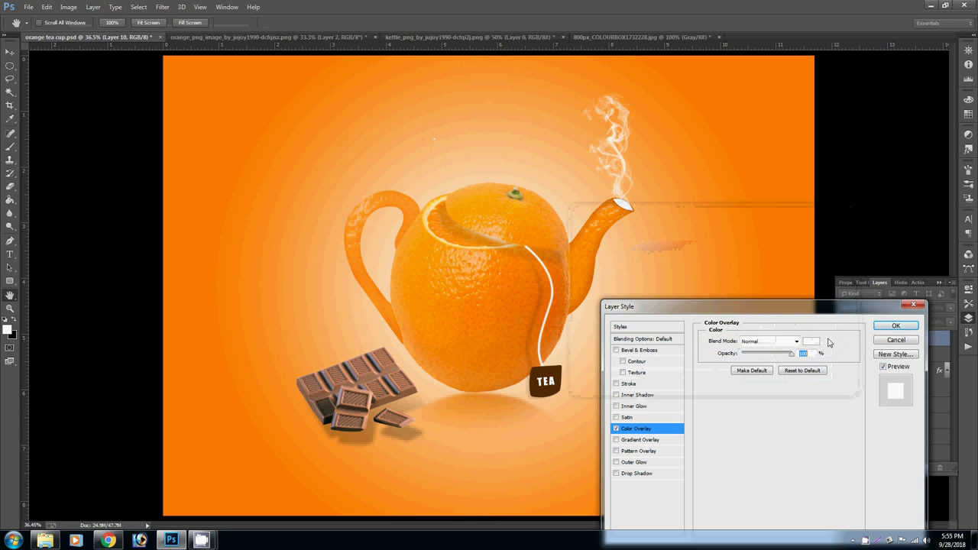
pyautogui.click(894, 326)
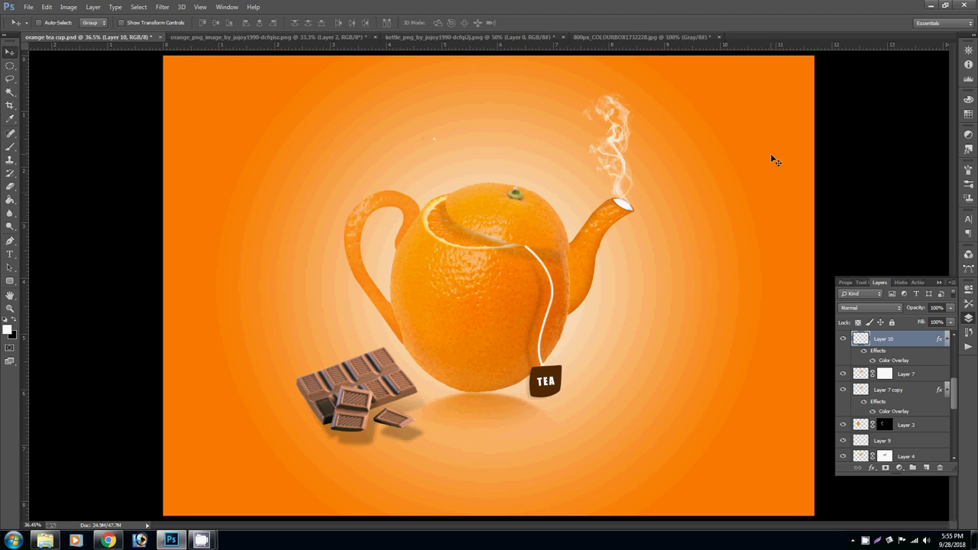
pyautogui.click(29, 7)
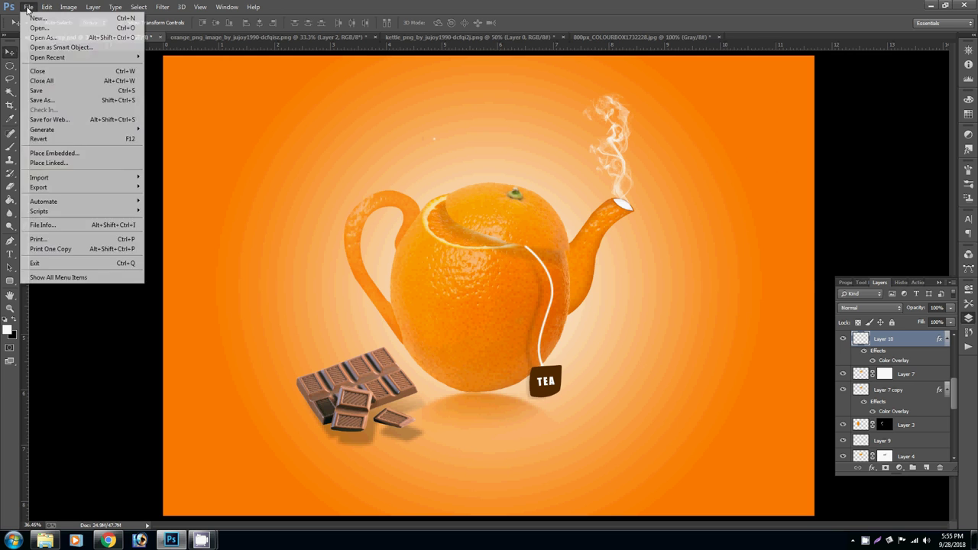
pyautogui.click(64, 93)
pyautogui.moveTo(201, 540)
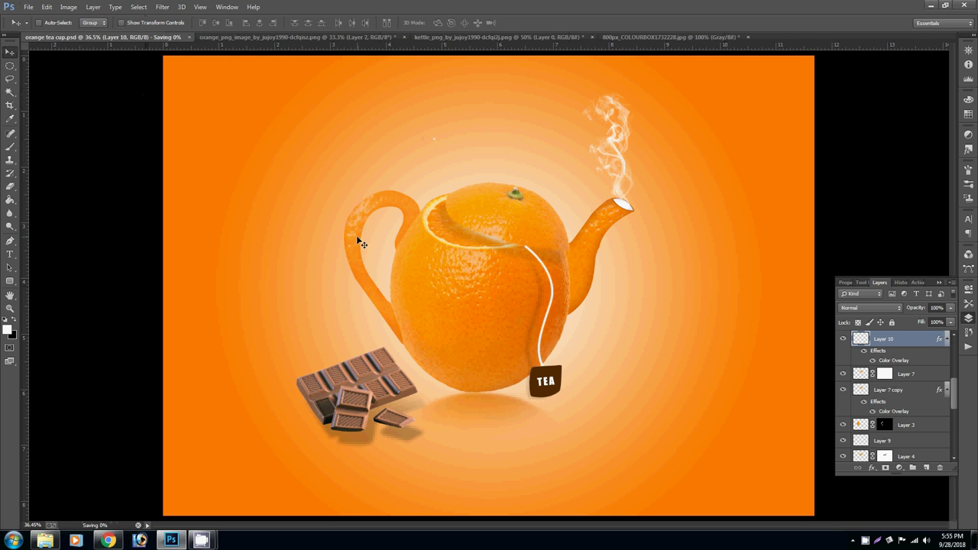